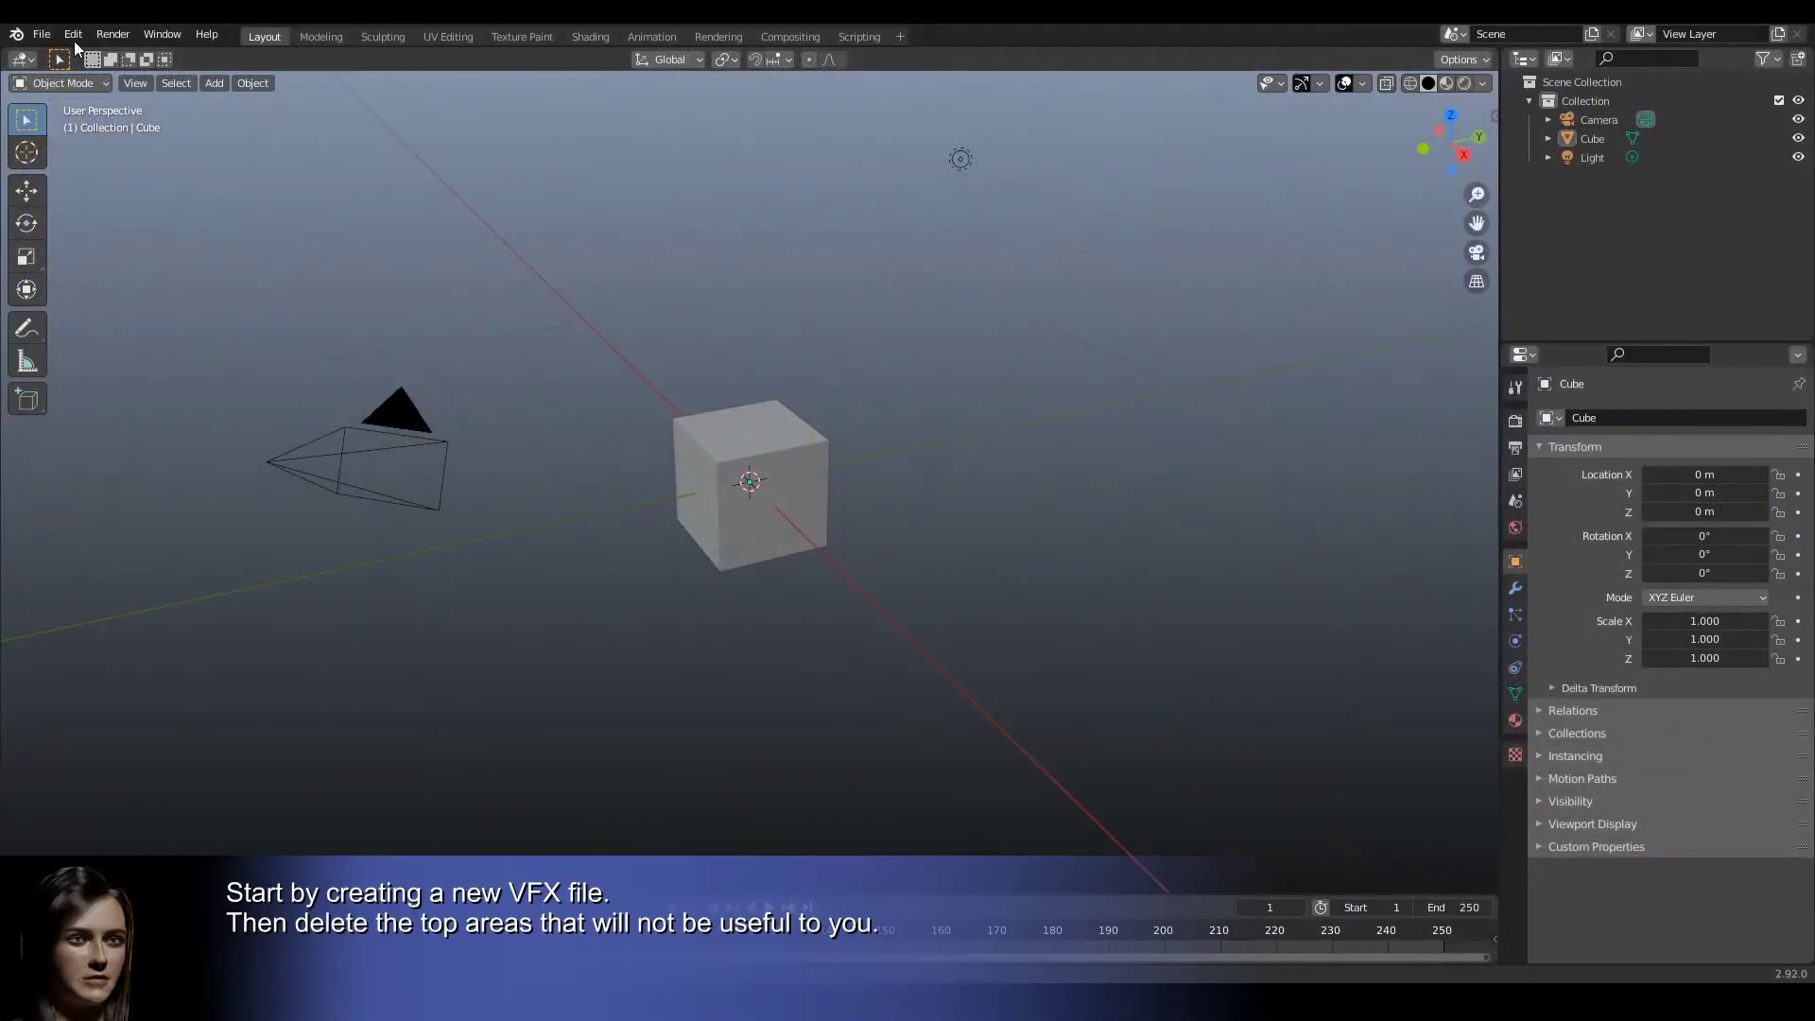
Start a new file from the VFX template without saving the old scene
{"action": "left_click", "coordinate": [42, 34]}
{"action": "mouse_move", "coordinate": [55, 57]}
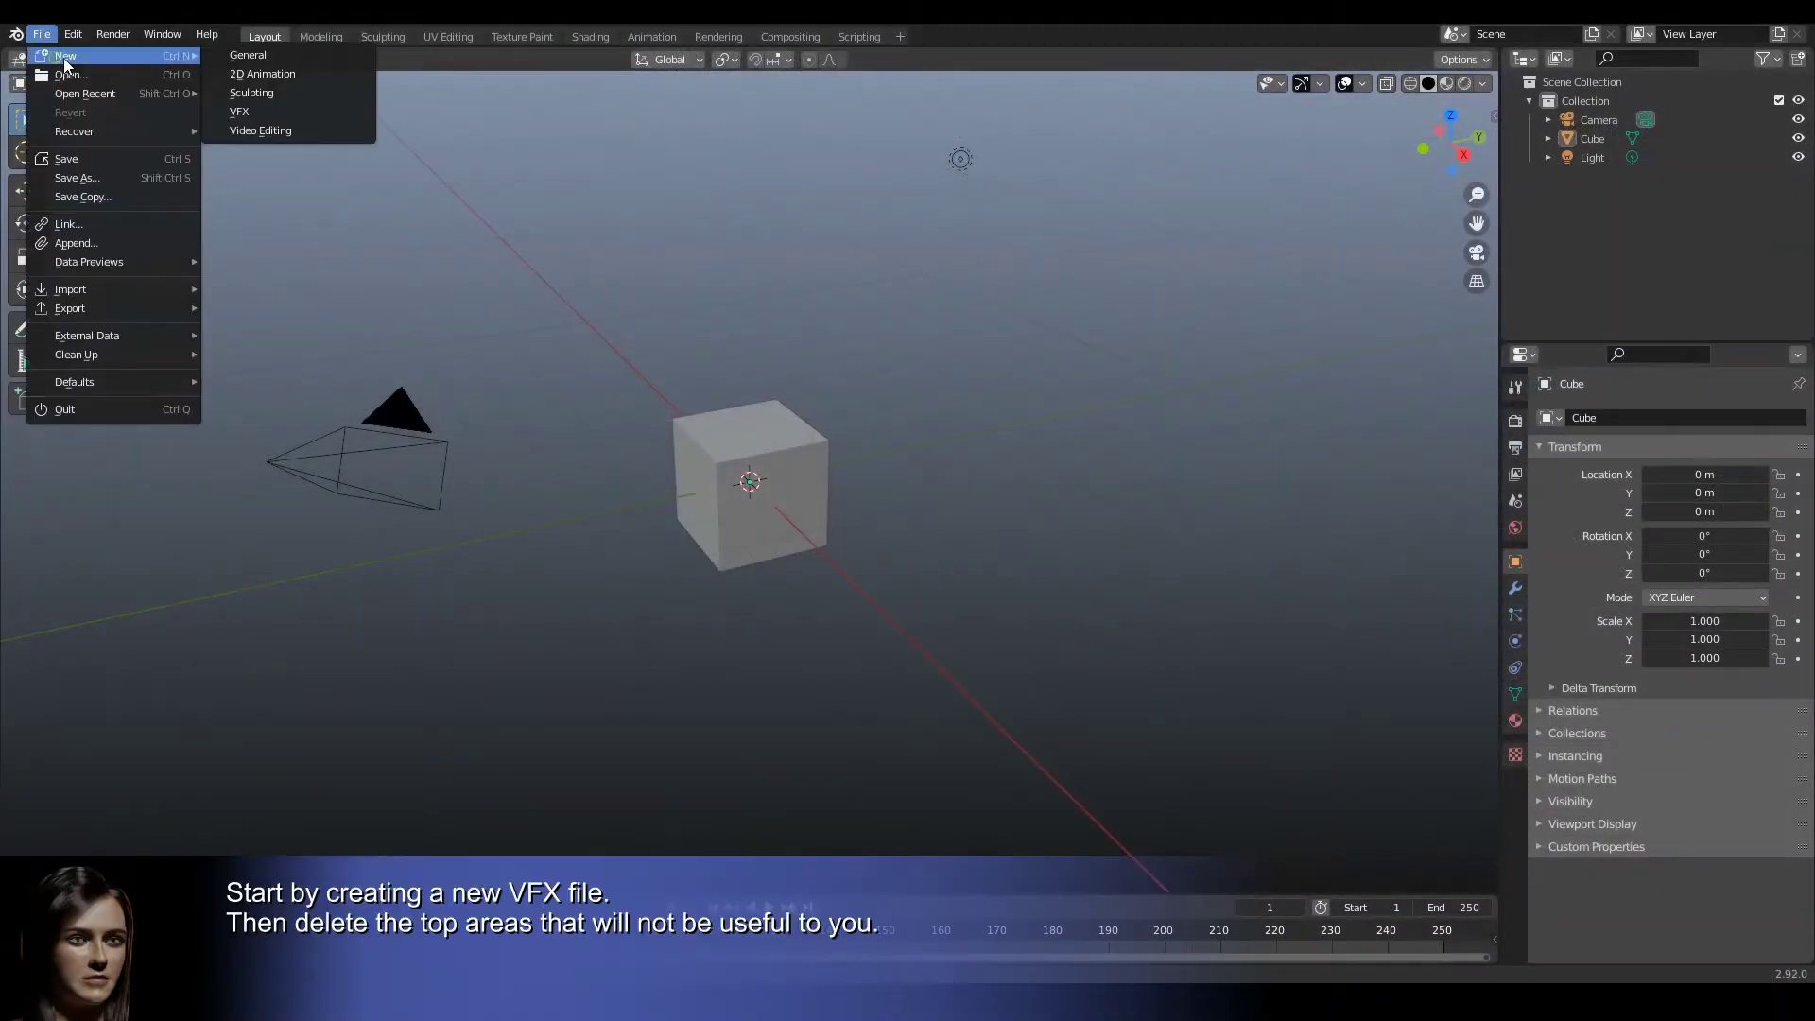
{"action": "left_click", "coordinate": [288, 112]}
{"action": "left_click", "coordinate": [941, 535]}
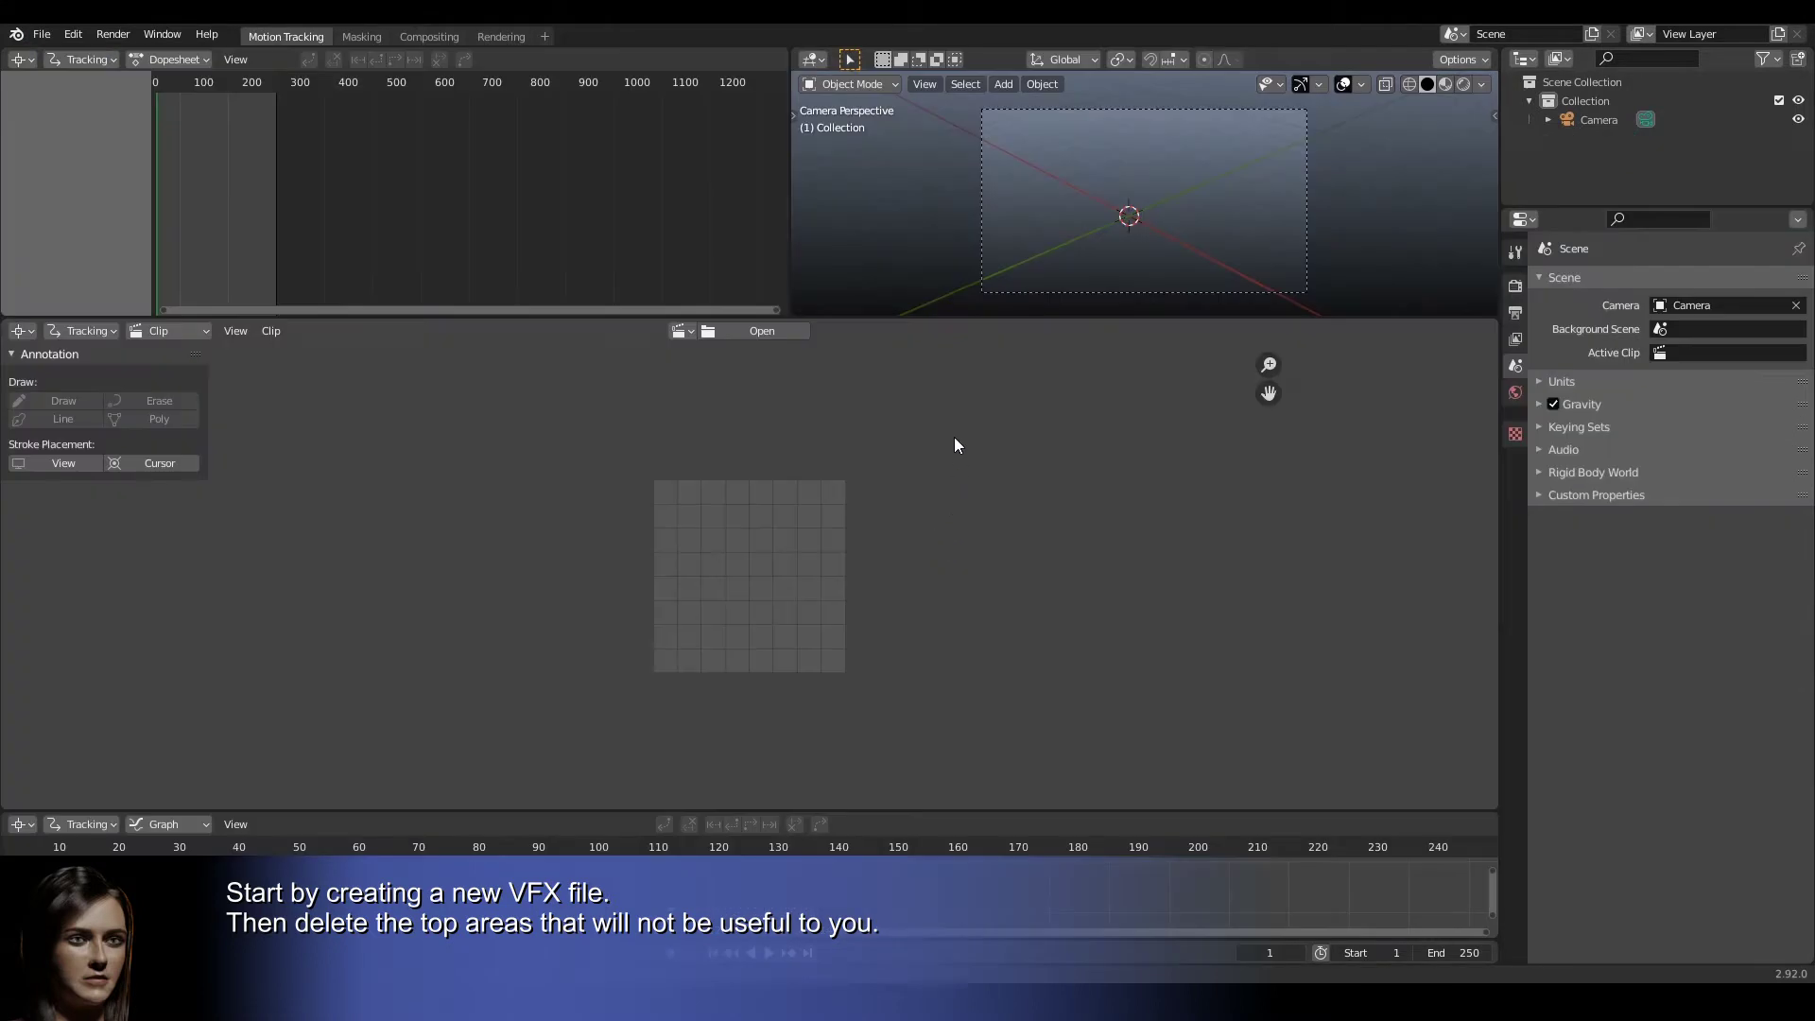
Join away the 3D viewport and dopesheet so the clip editor fills the top
{"action": "right_click", "coordinate": [789, 236]}
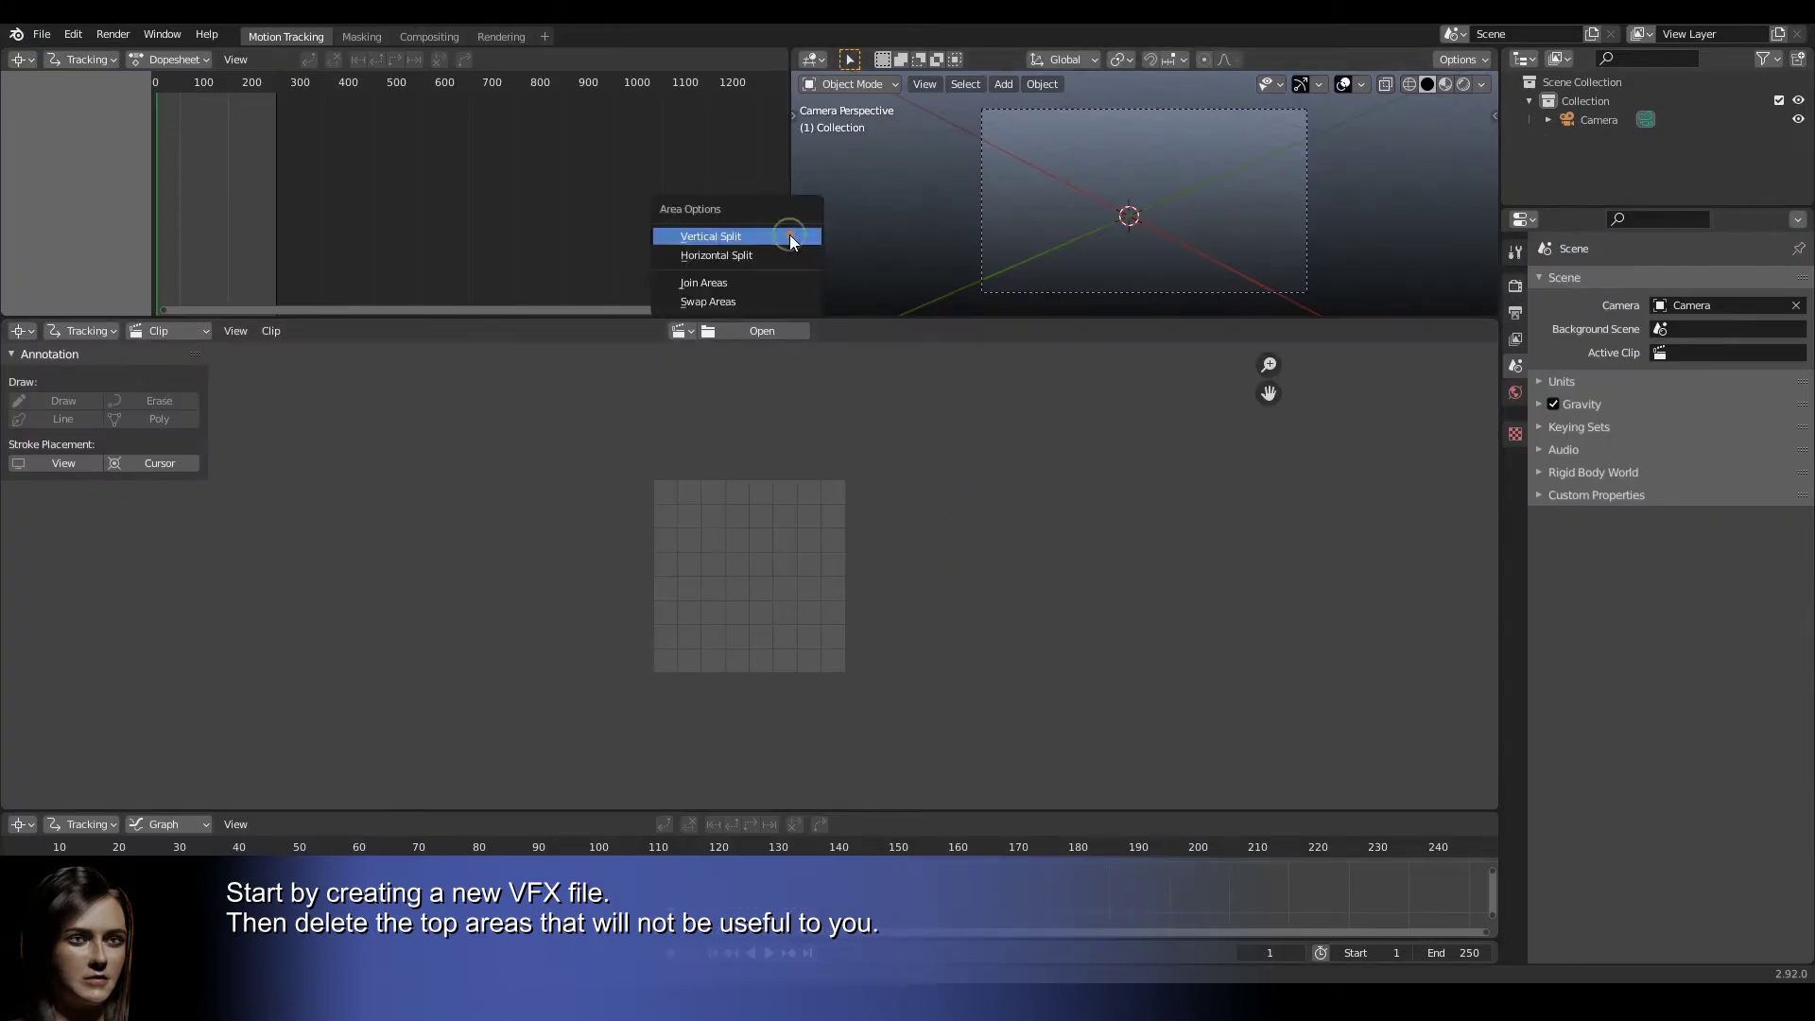
{"action": "left_click", "coordinate": [774, 286]}
{"action": "left_click", "coordinate": [879, 264]}
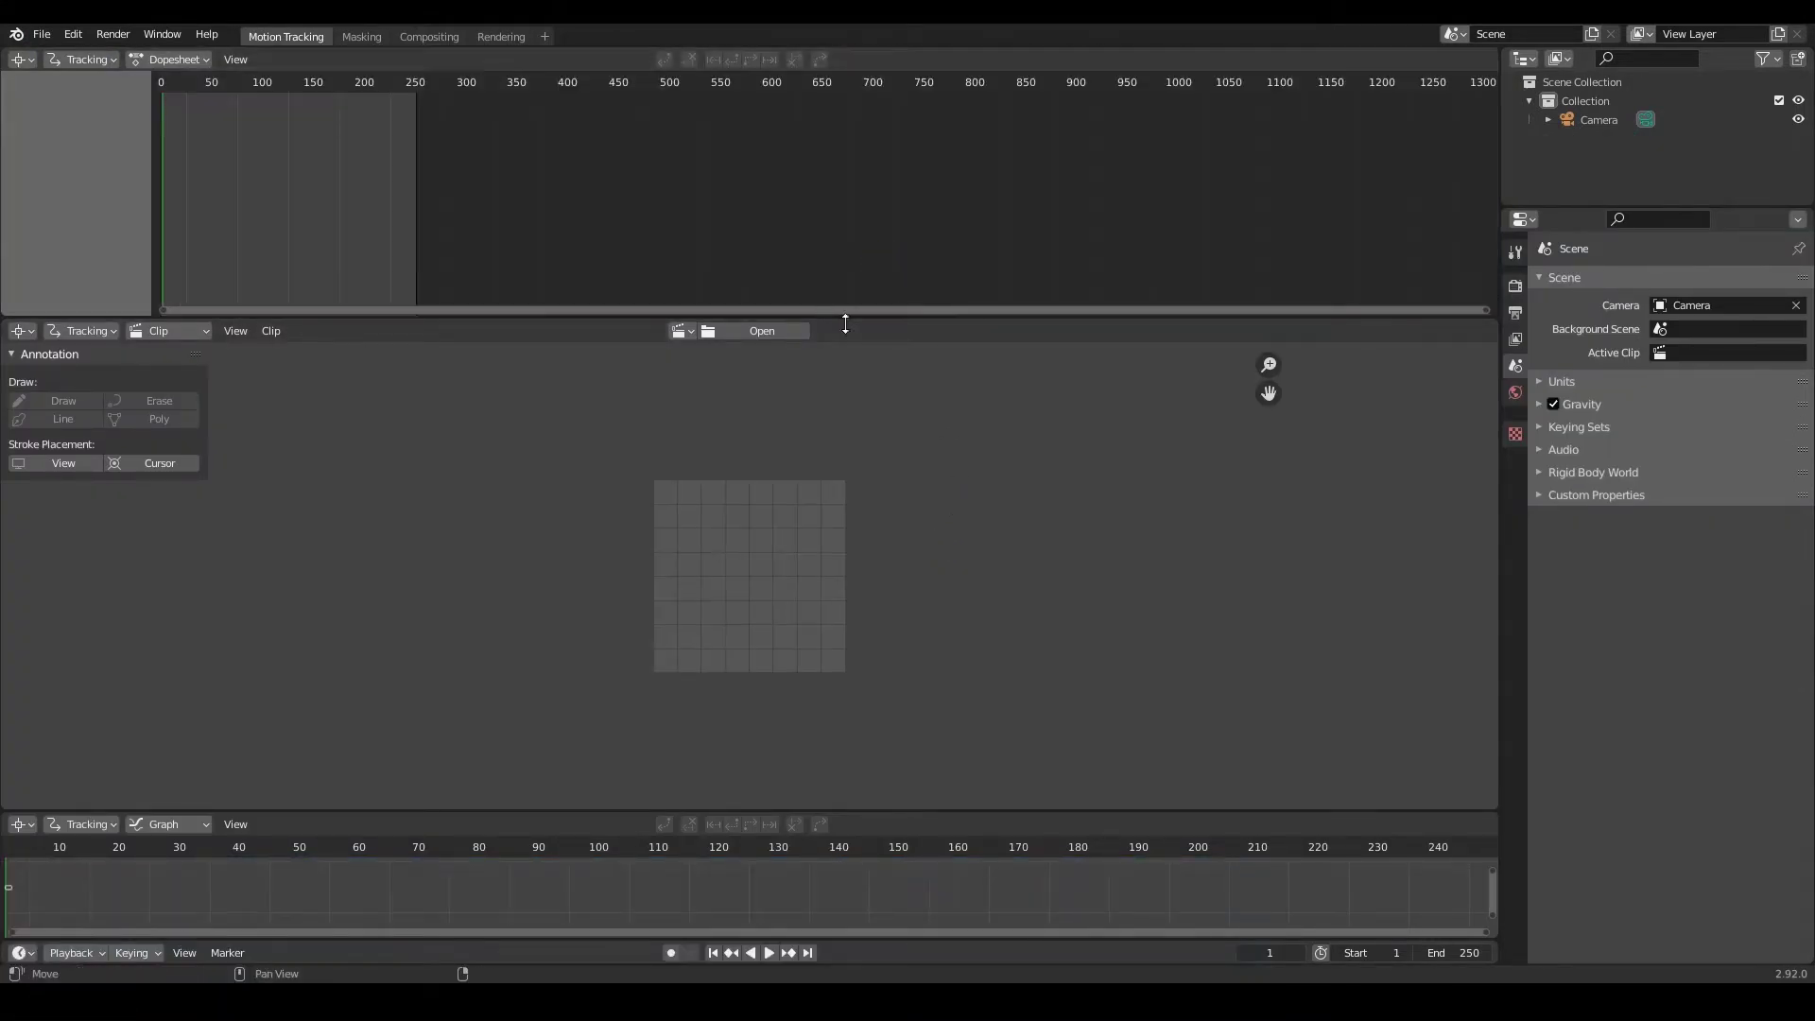
{"action": "right_click", "coordinate": [866, 316]}
{"action": "left_click", "coordinate": [865, 316]}
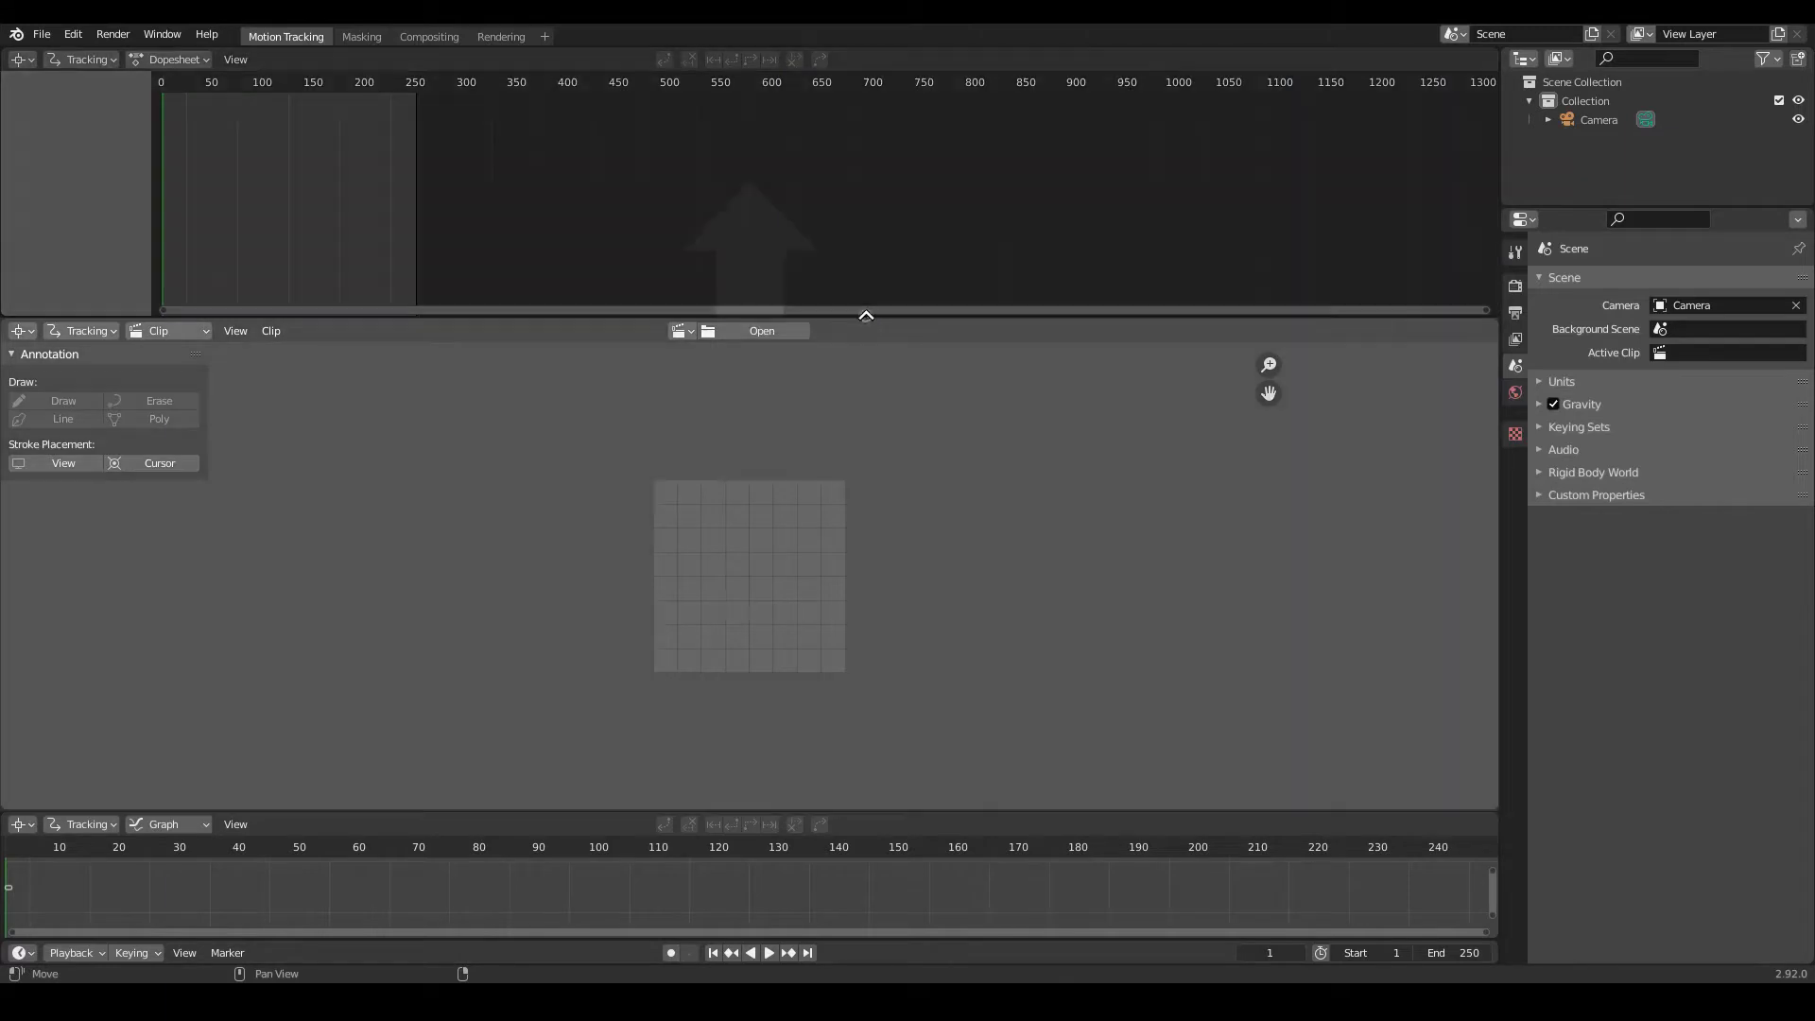
{"action": "left_click", "coordinate": [874, 234]}
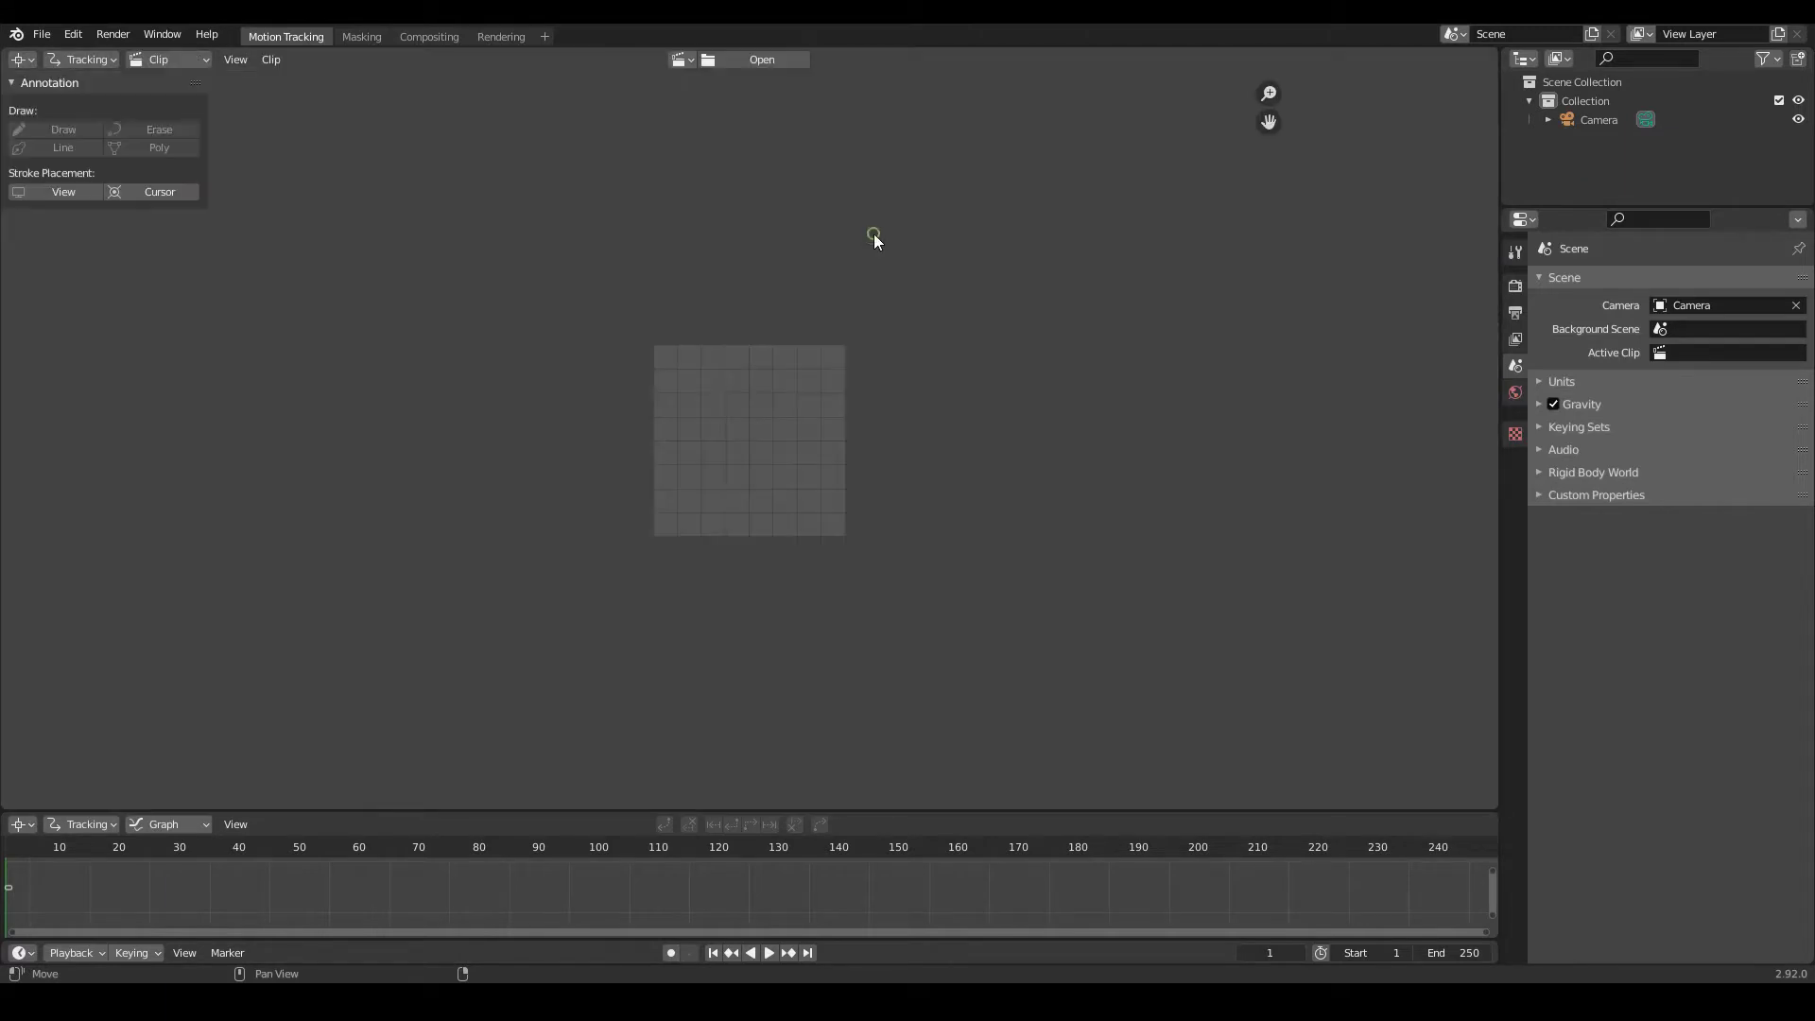
Load IMG_2244.MOV into the clip editor
{"action": "left_click", "coordinate": [756, 58]}
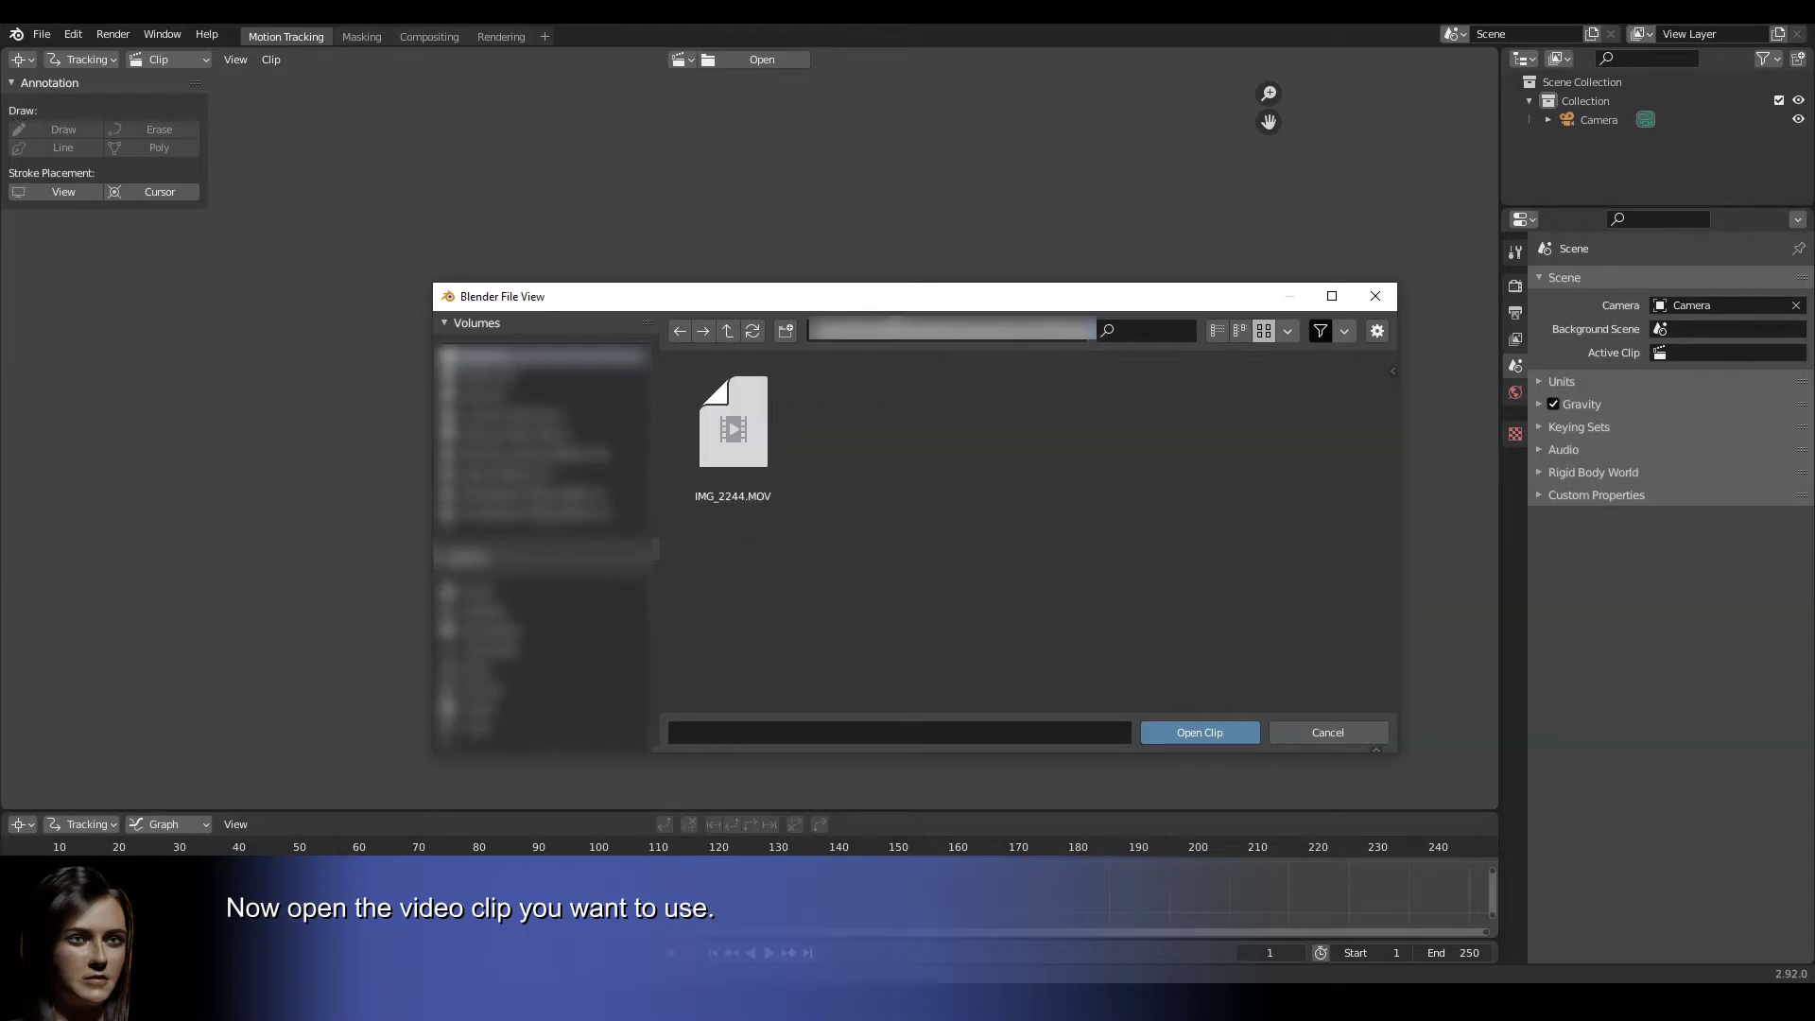
{"action": "double_click", "coordinate": [729, 442]}
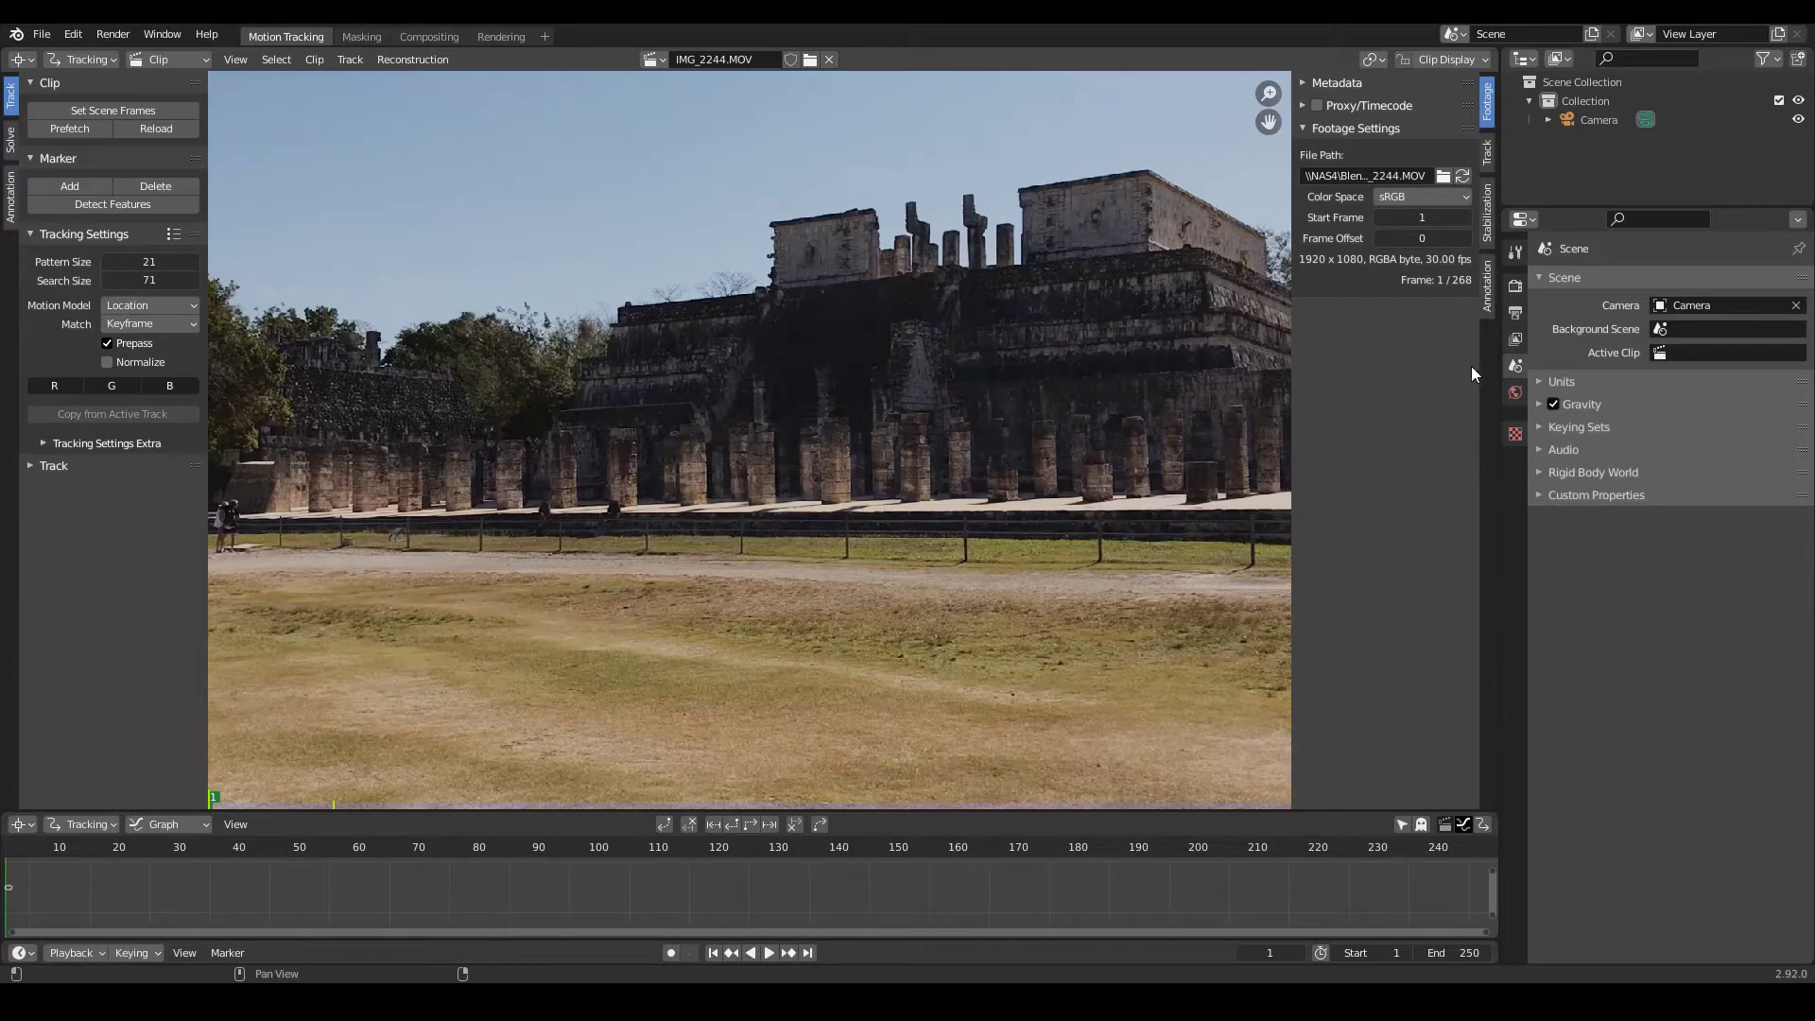
{"action": "left_click", "coordinate": [1515, 284]}
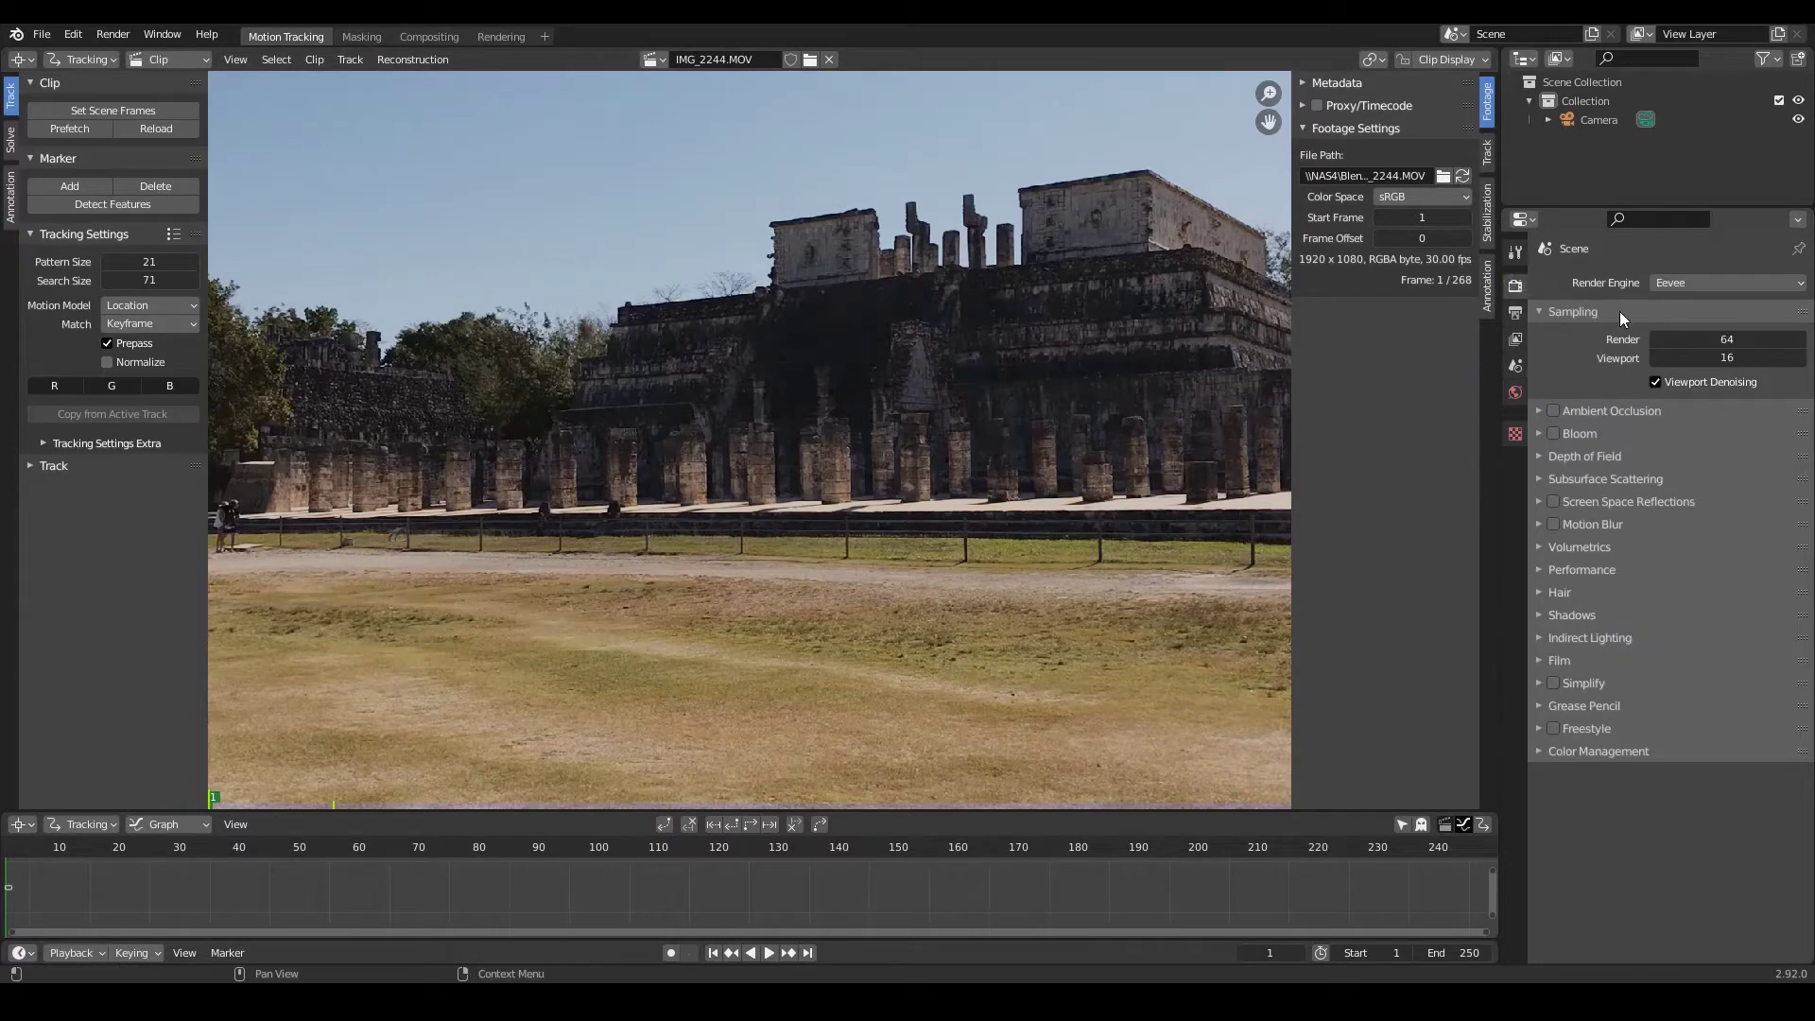
Set rendering to Cycles on GPU Compute, 32 samples, Standard view transform
{"action": "left_click", "coordinate": [1705, 281]}
{"action": "left_click", "coordinate": [1690, 344]}
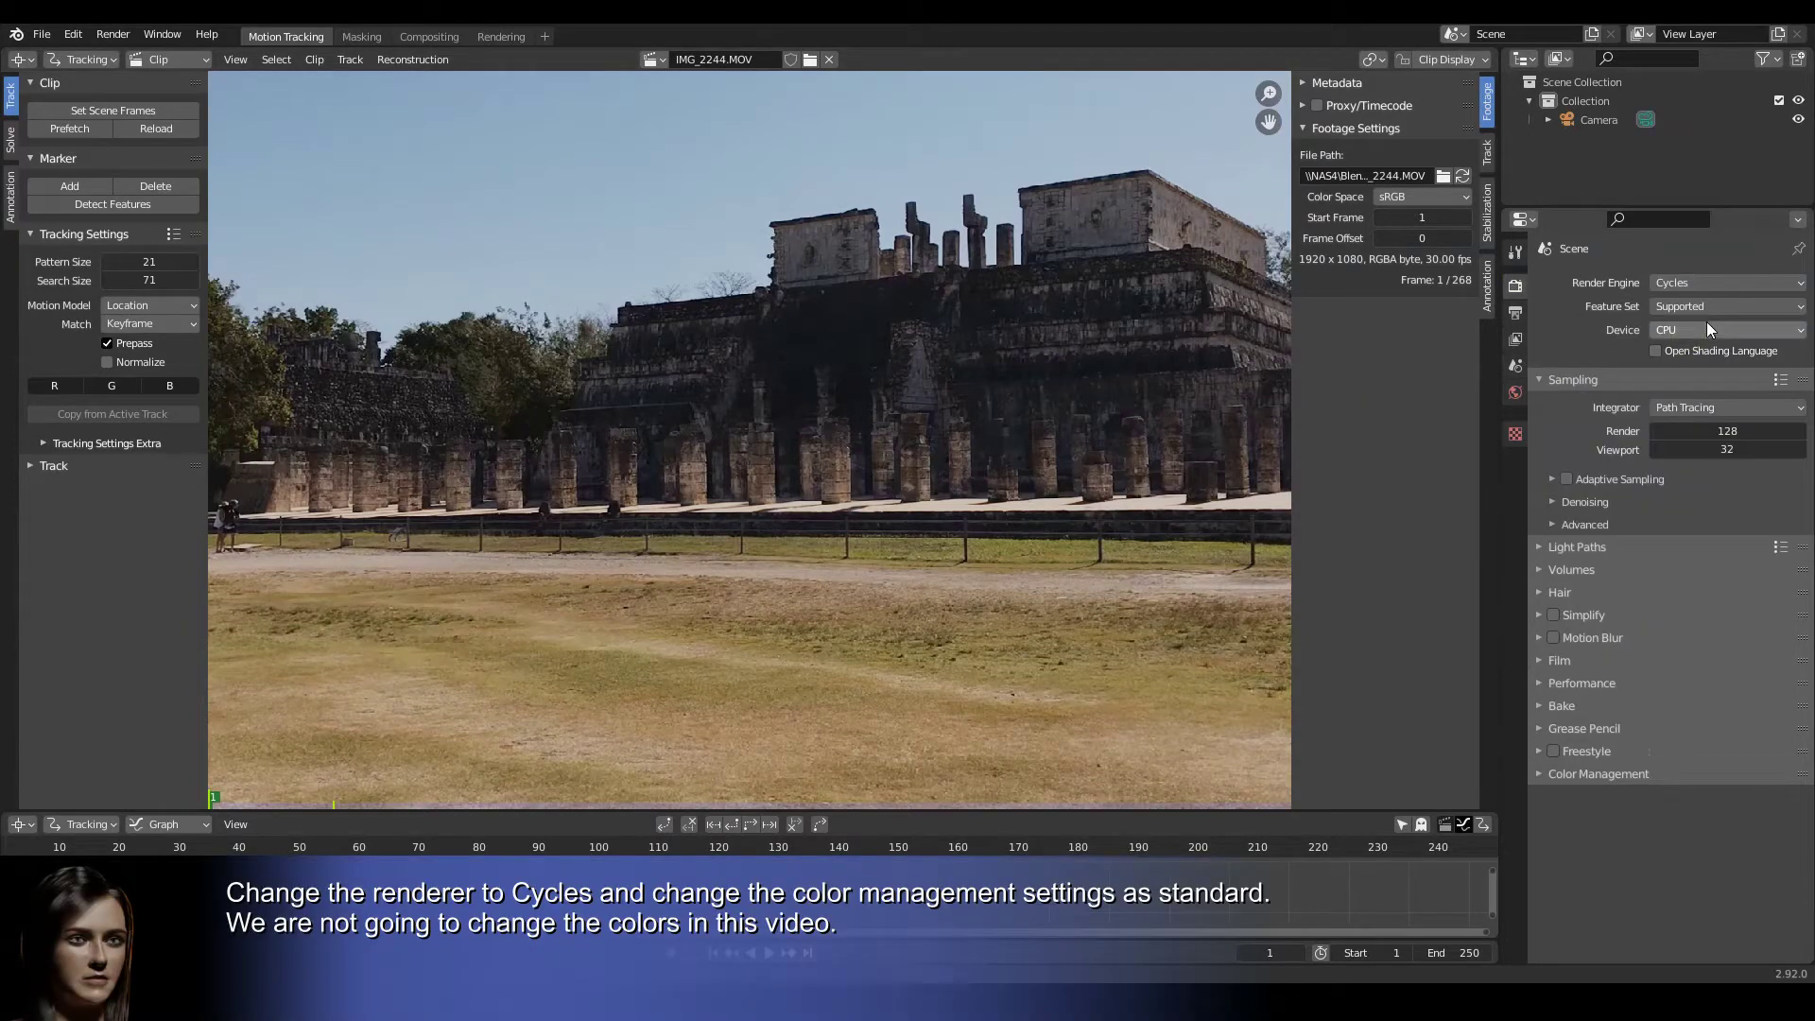
{"action": "left_click", "coordinate": [1703, 329]}
{"action": "left_click", "coordinate": [1695, 372]}
{"action": "mouse_move", "coordinate": [1702, 410]}
{"action": "left_mouse_down"}
{"action": "mouse_move", "coordinate": [1683, 411]}
{"action": "mouse_move", "coordinate": [1707, 393]}
{"action": "left_mouse_up"}
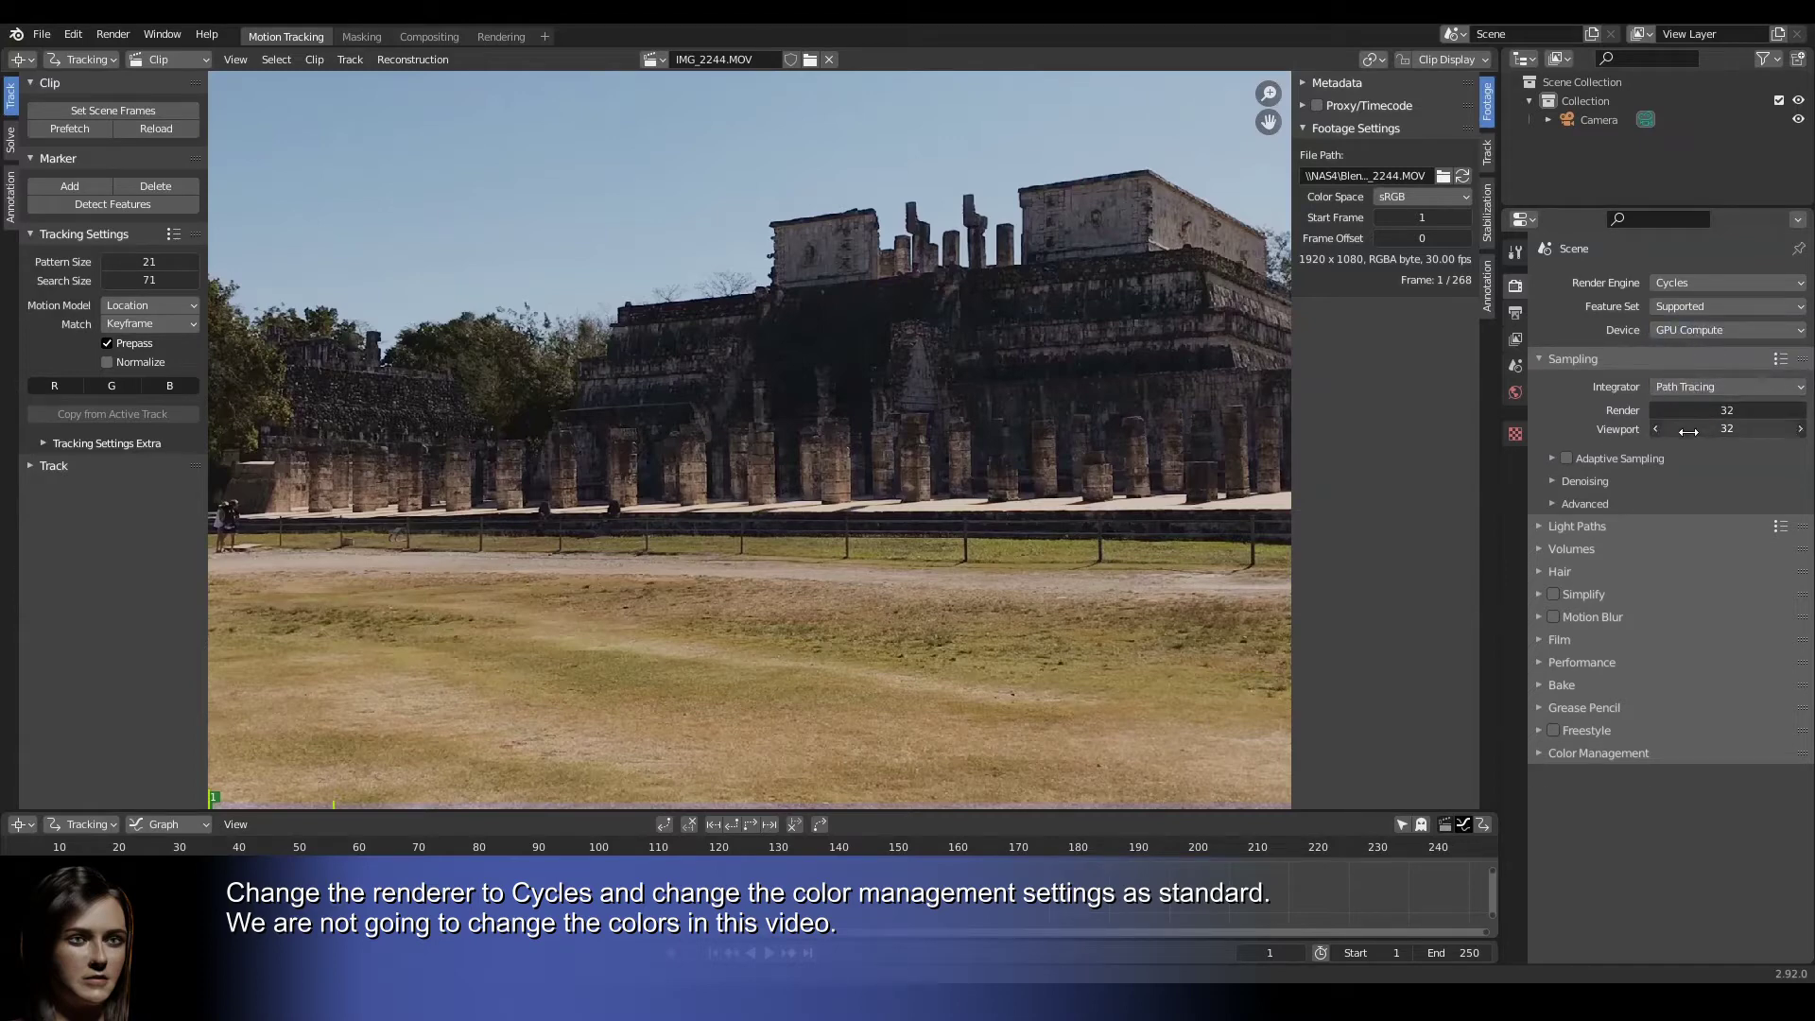
{"action": "left_click", "coordinate": [1588, 752]}
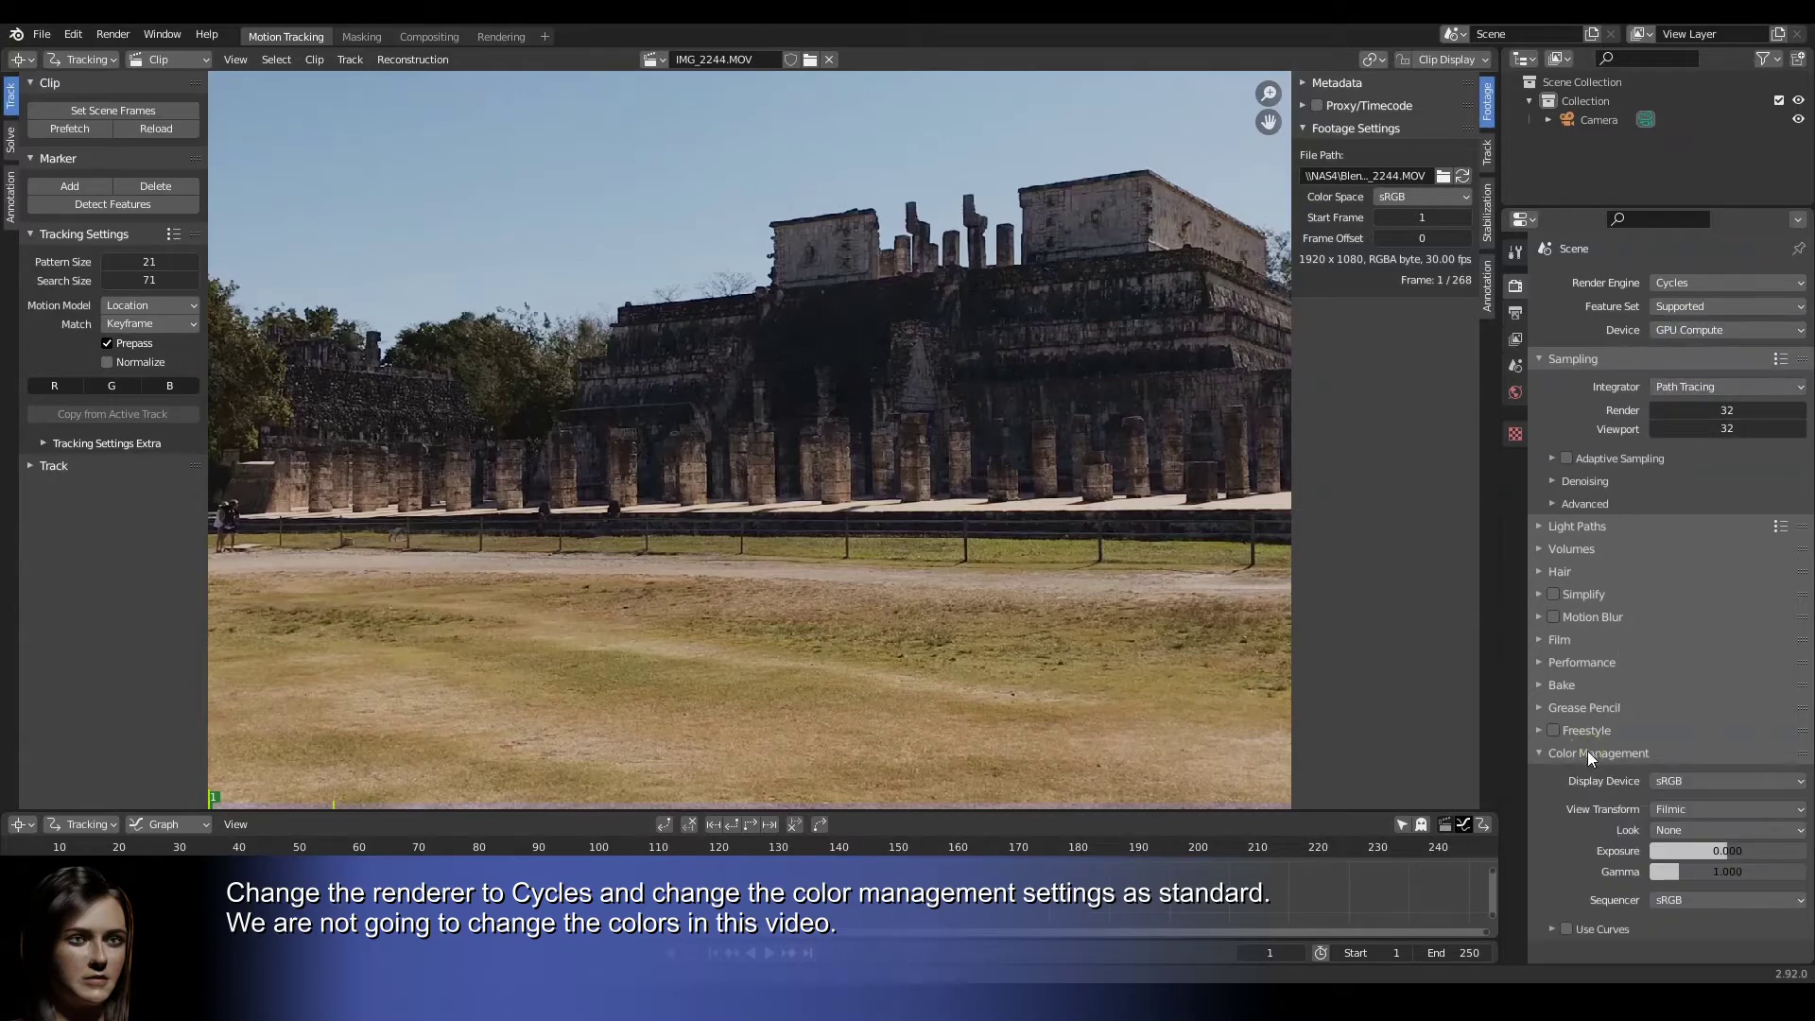
{"action": "left_click", "coordinate": [1668, 809]}
{"action": "left_click", "coordinate": [1675, 829]}
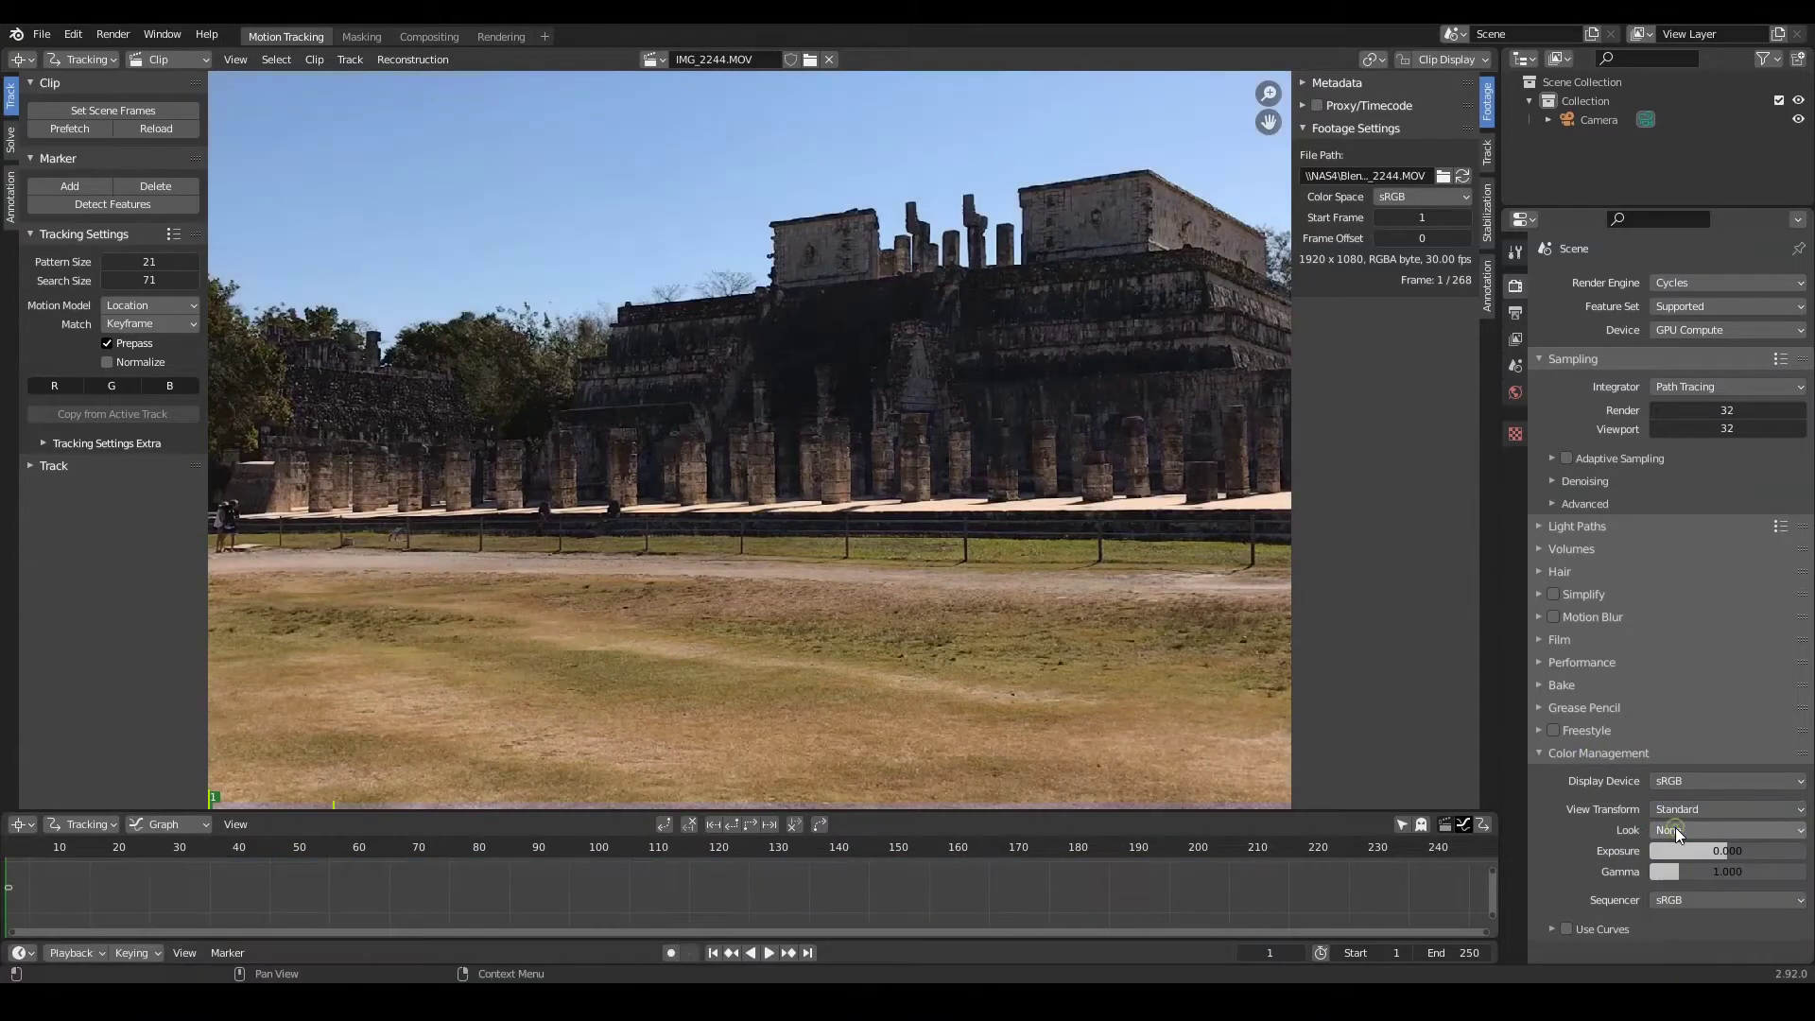
Set the output resolution to 1920×1080 and the frame rate to 30 fps
{"action": "left_click", "coordinate": [1516, 313]}
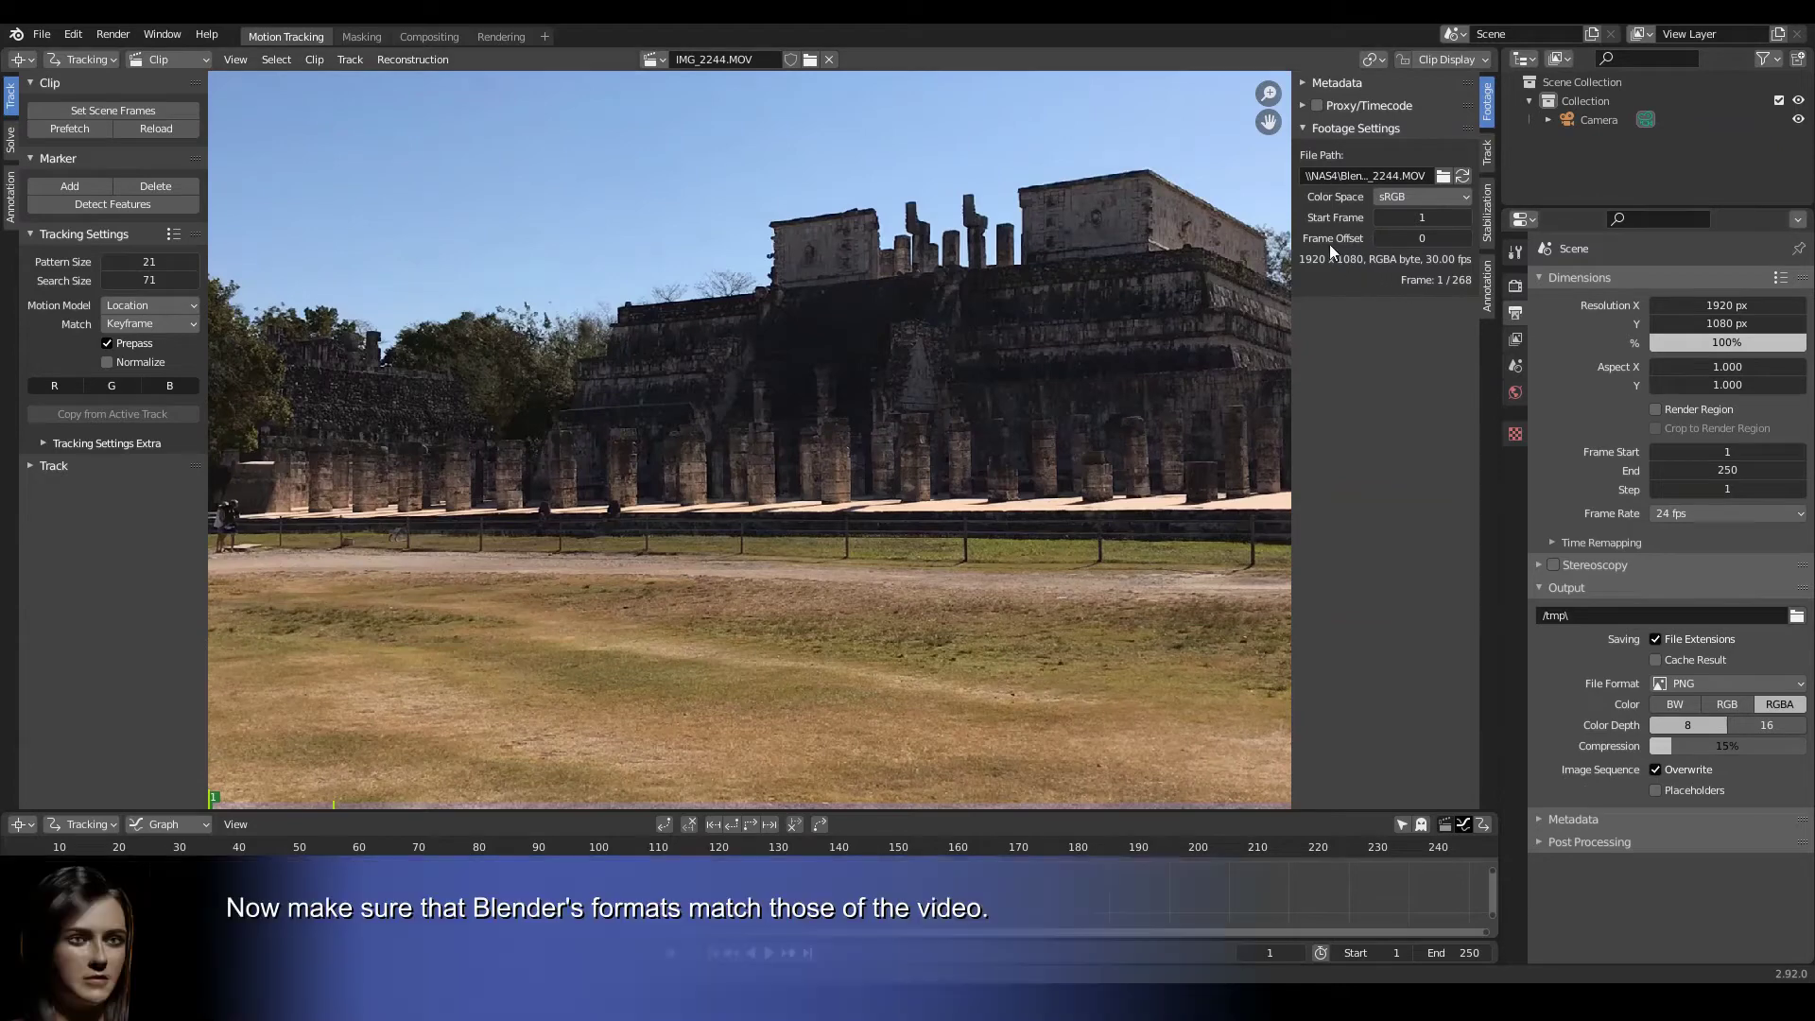
{"action": "left_click", "coordinate": [1688, 306]}
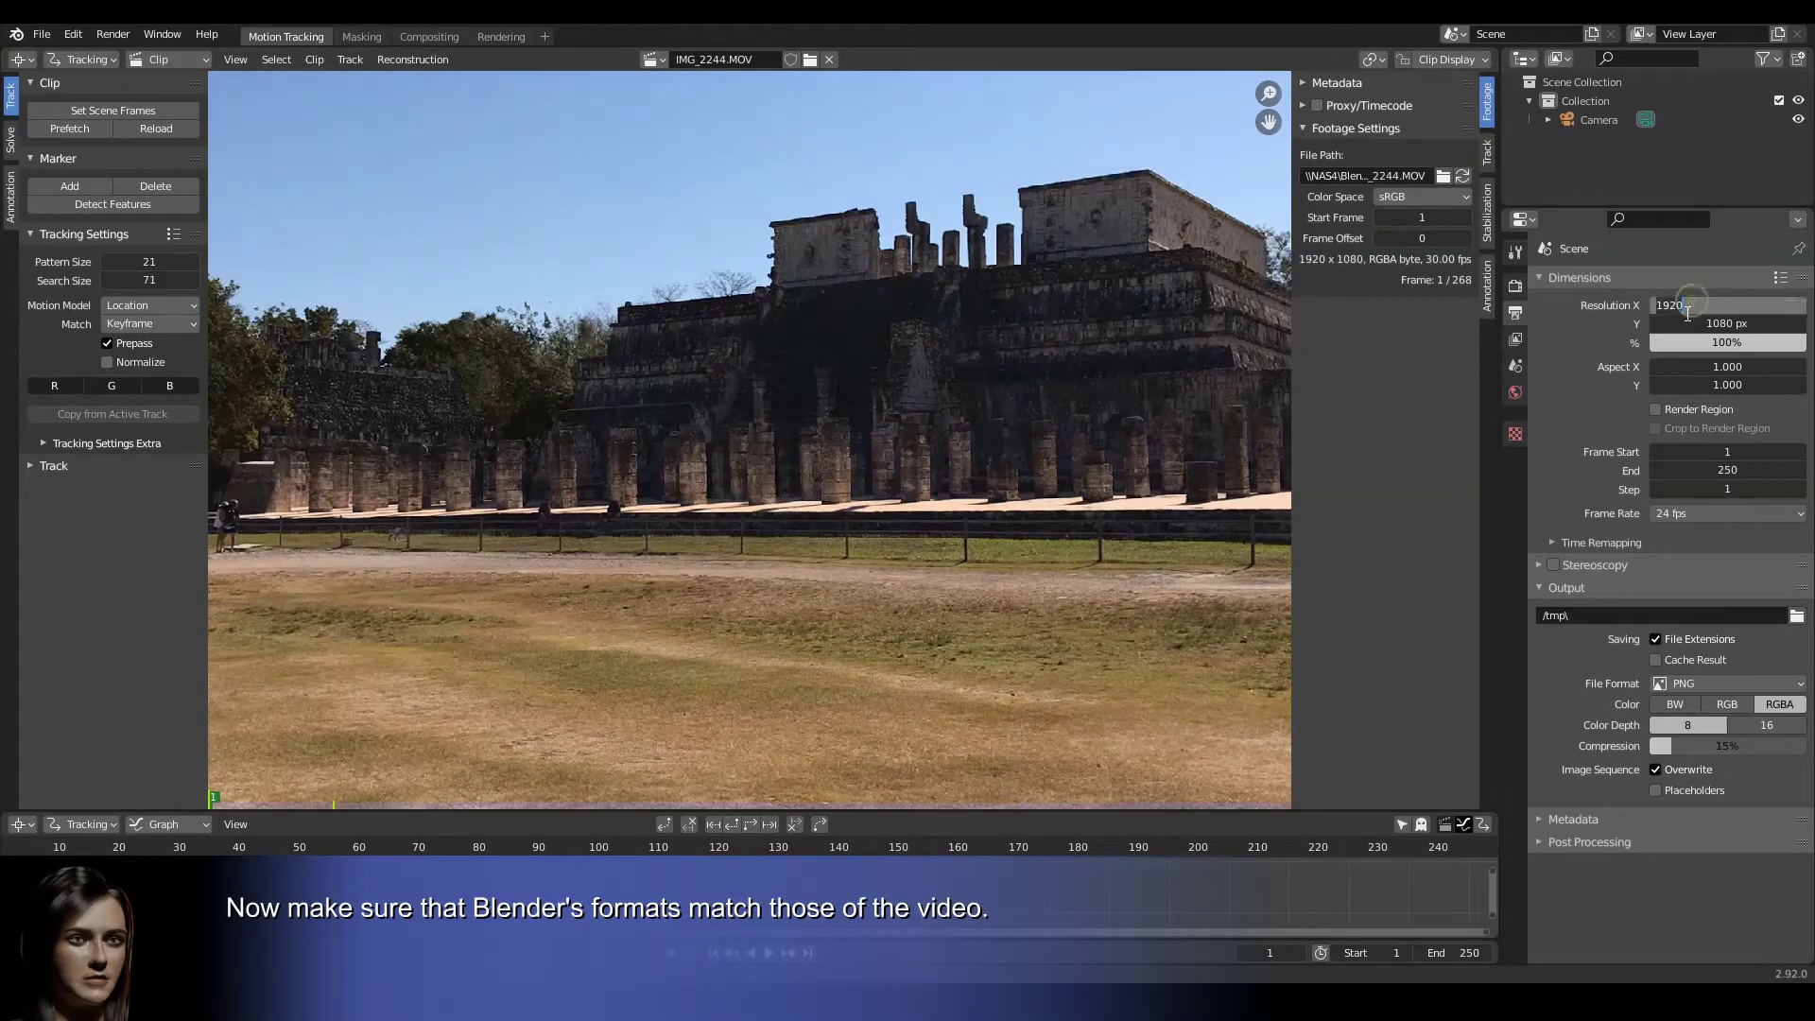
{"action": "type", "text": "1920"}
{"action": "key", "text": "Return"}
{"action": "left_click", "coordinate": [1716, 326]}
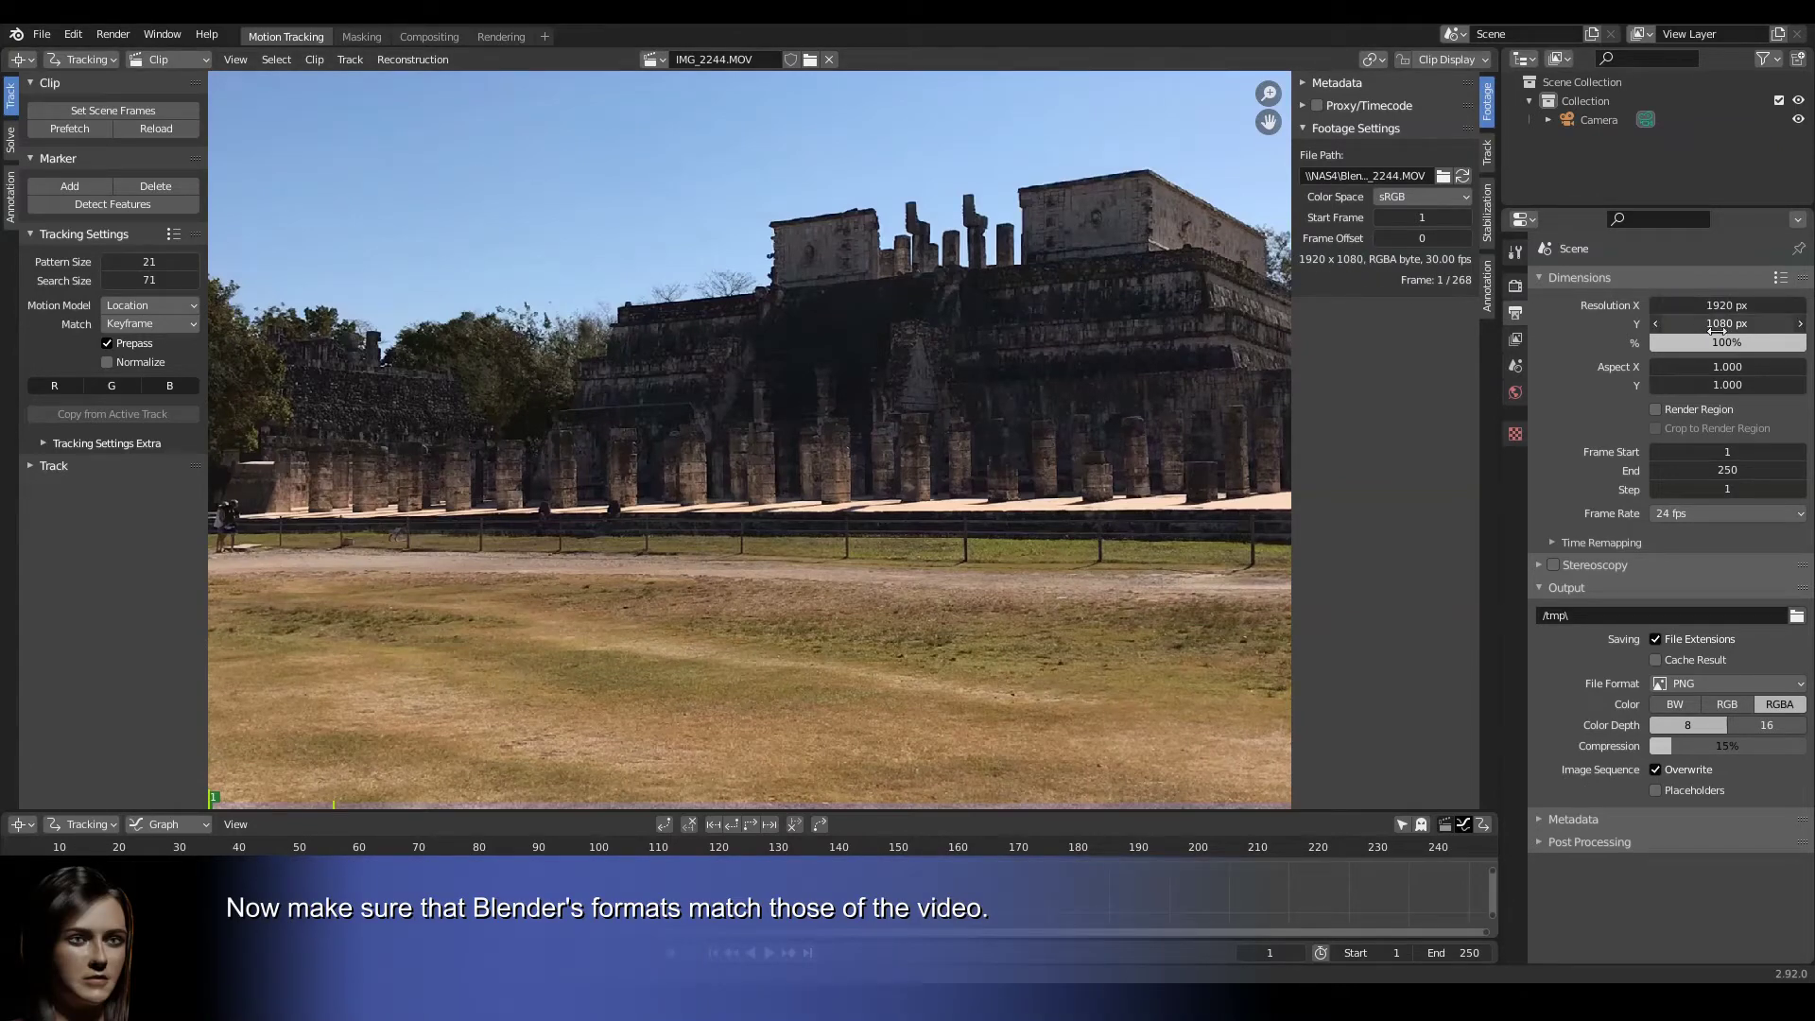
{"action": "type", "text": "1080"}
{"action": "key", "text": "Return"}
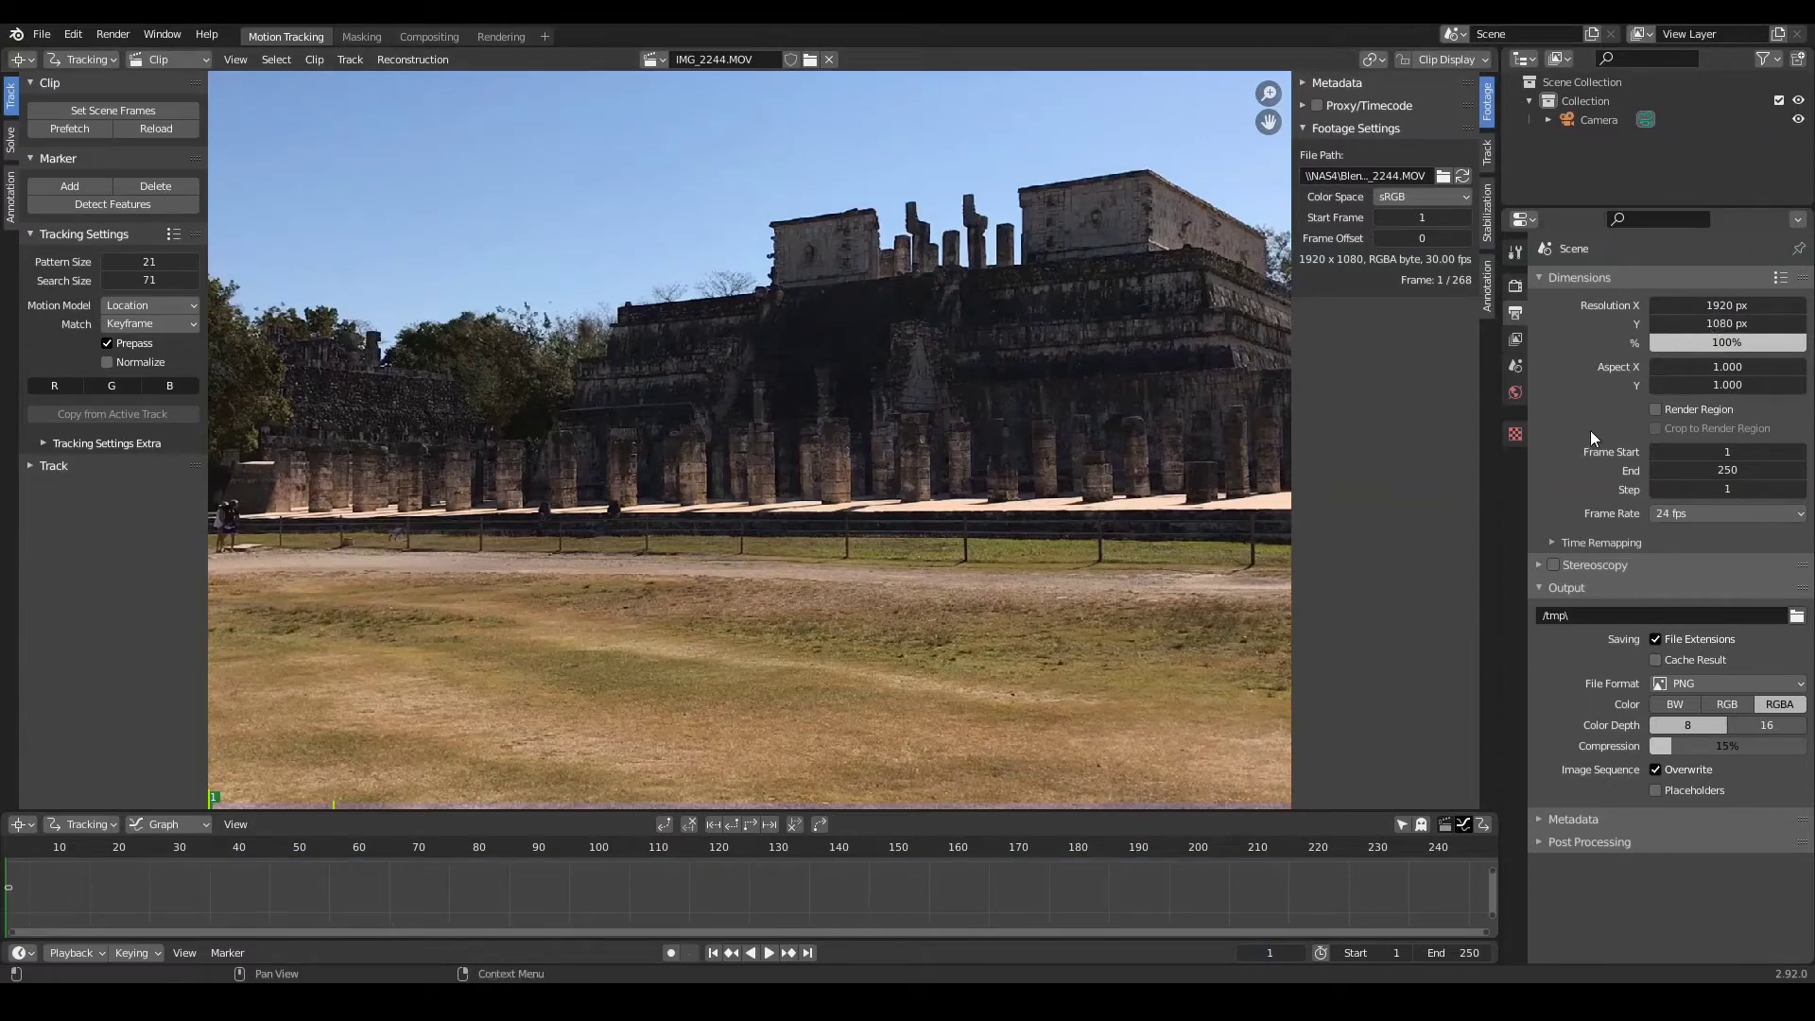
{"action": "left_click", "coordinate": [1680, 518]}
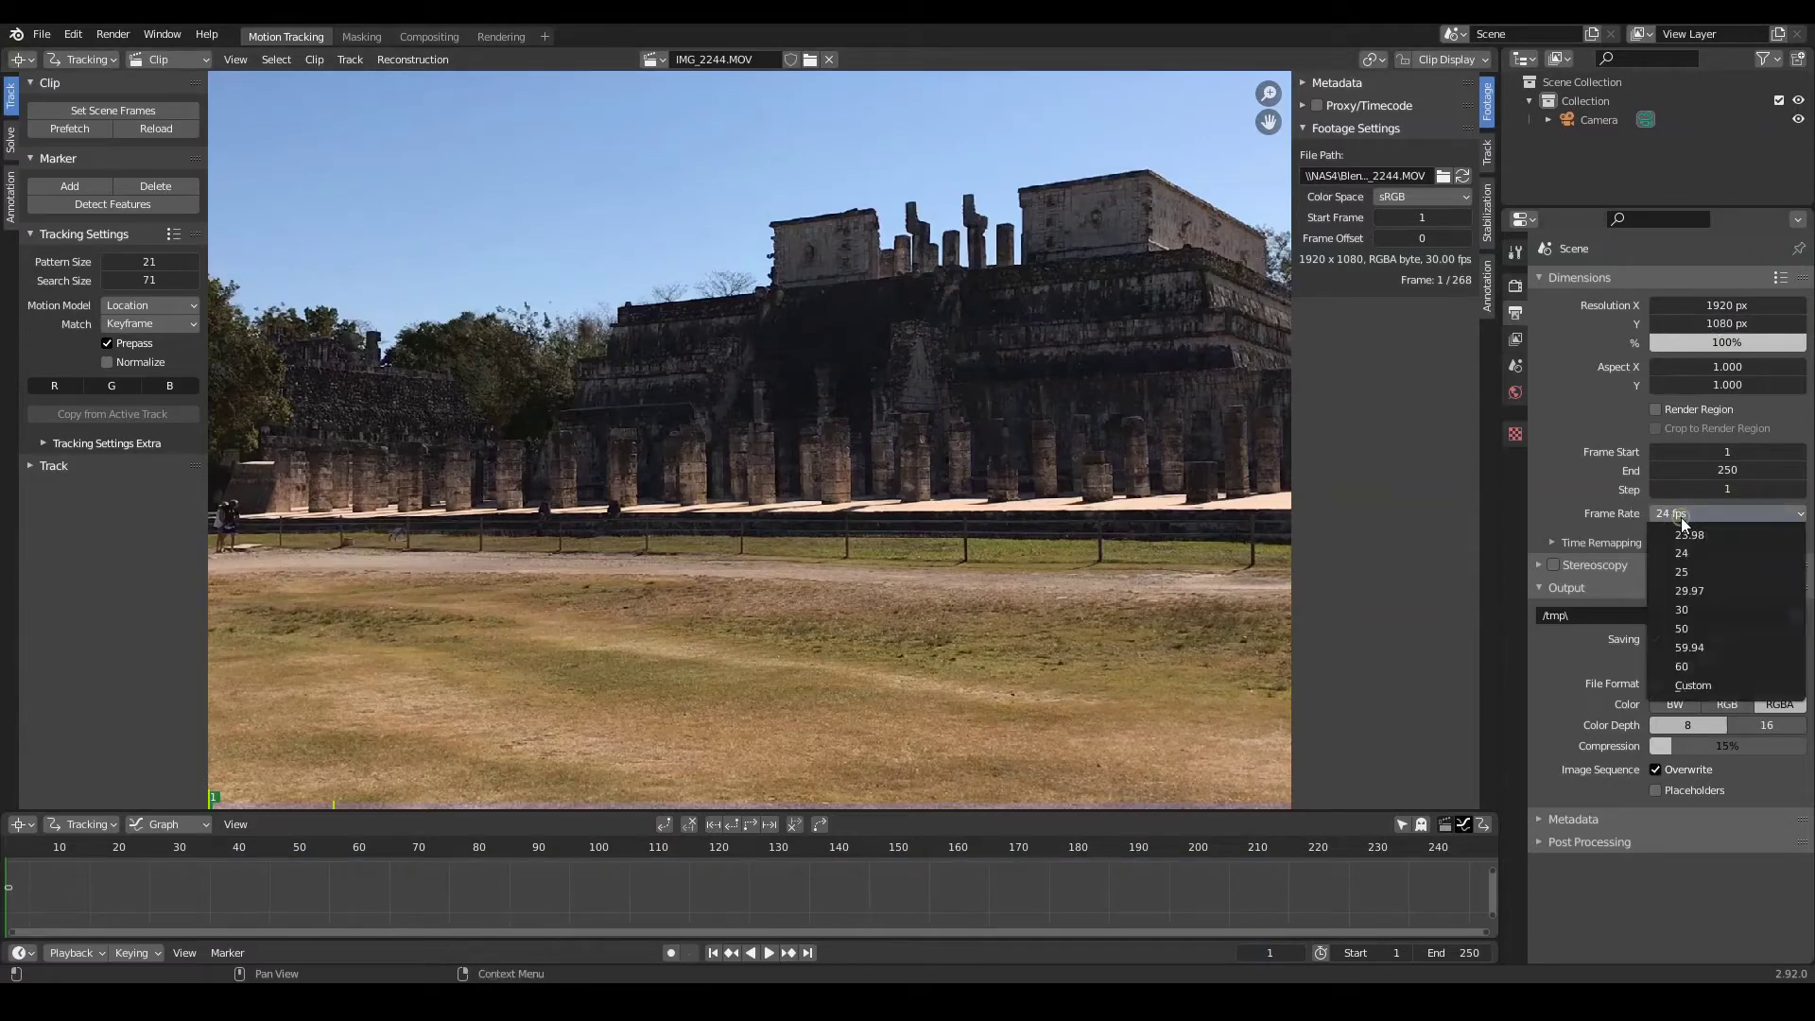
{"action": "left_click", "coordinate": [1703, 609]}
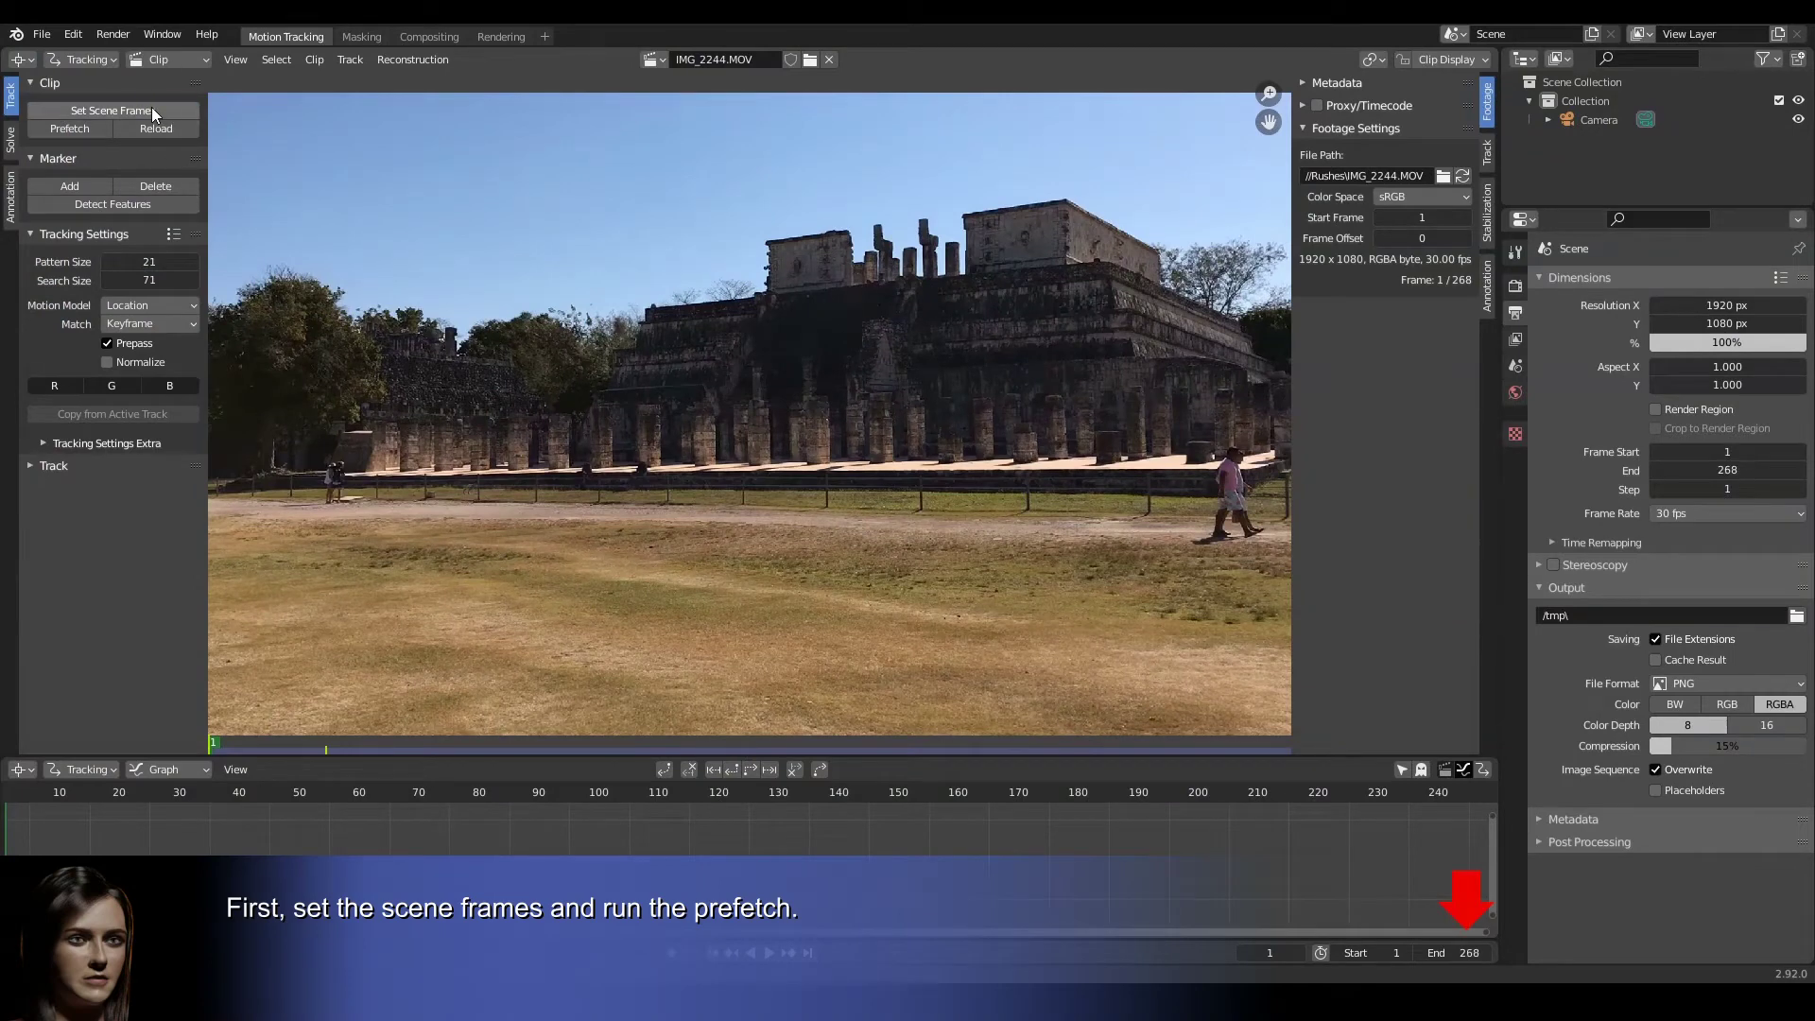
Prefetch the clip, raise the memory cache limit to 8192, then prefetch again
{"action": "left_click", "coordinate": [90, 130]}
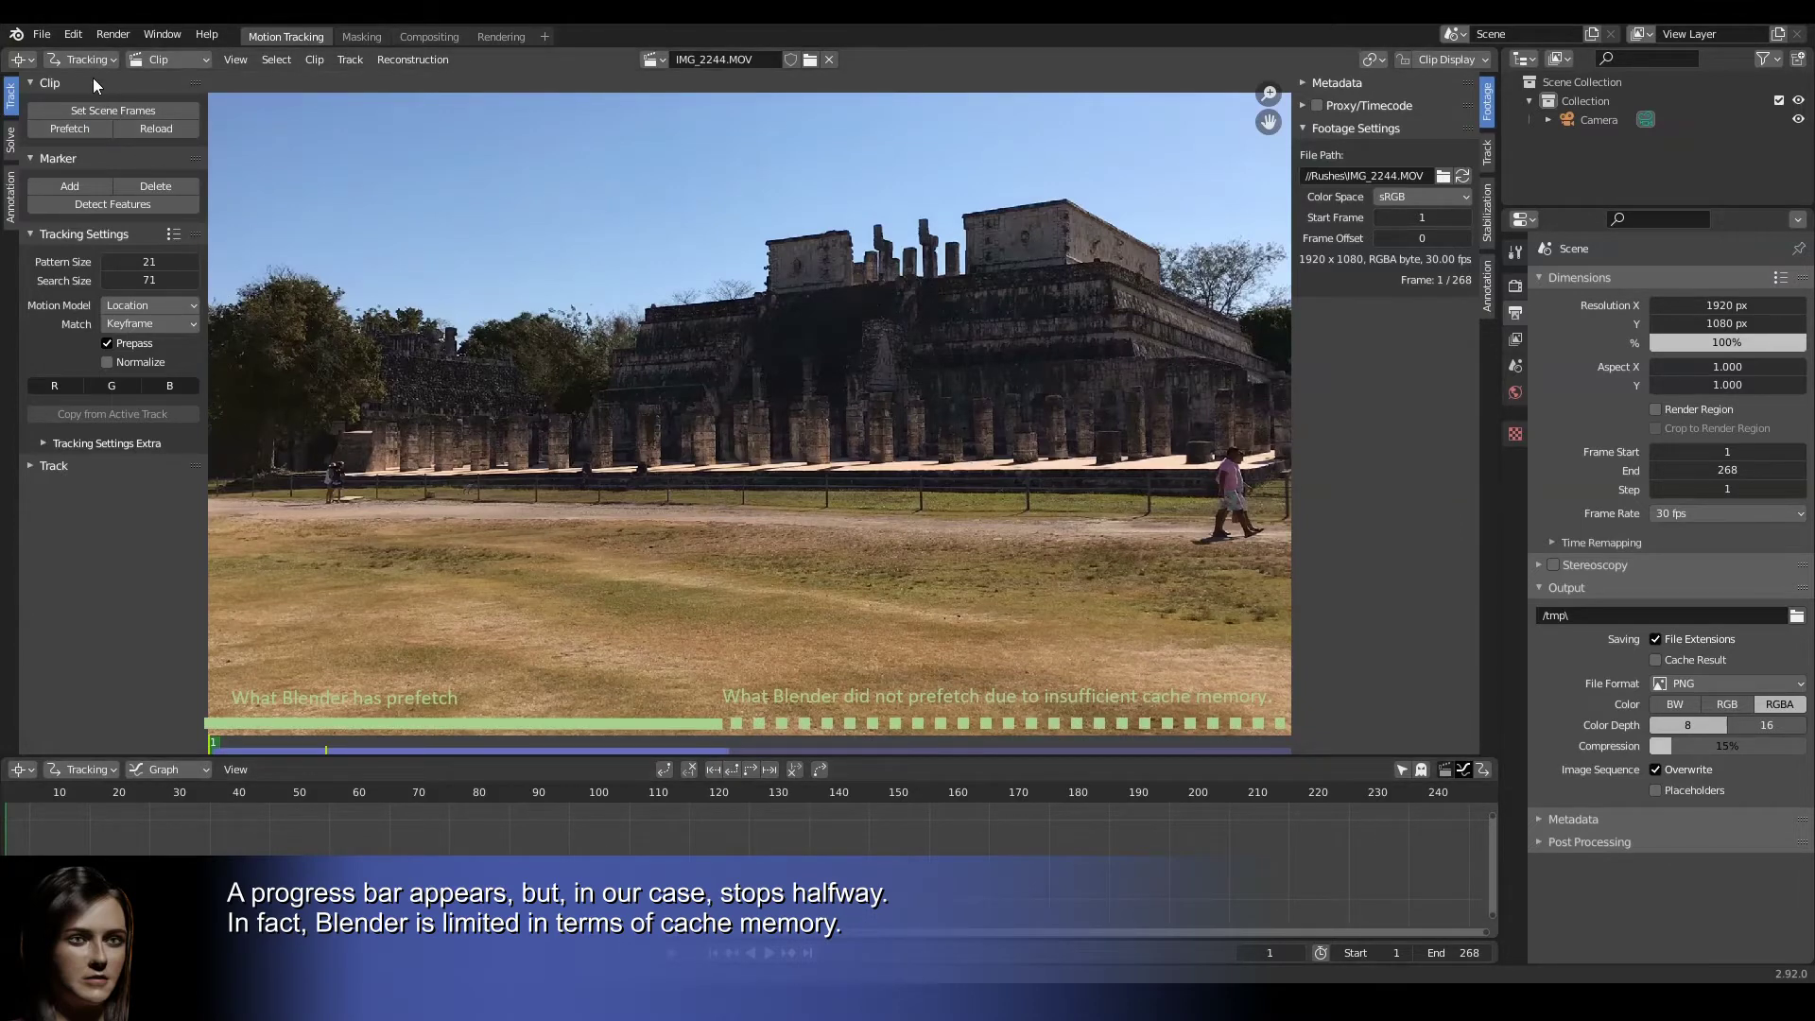
{"action": "left_click", "coordinate": [74, 36]}
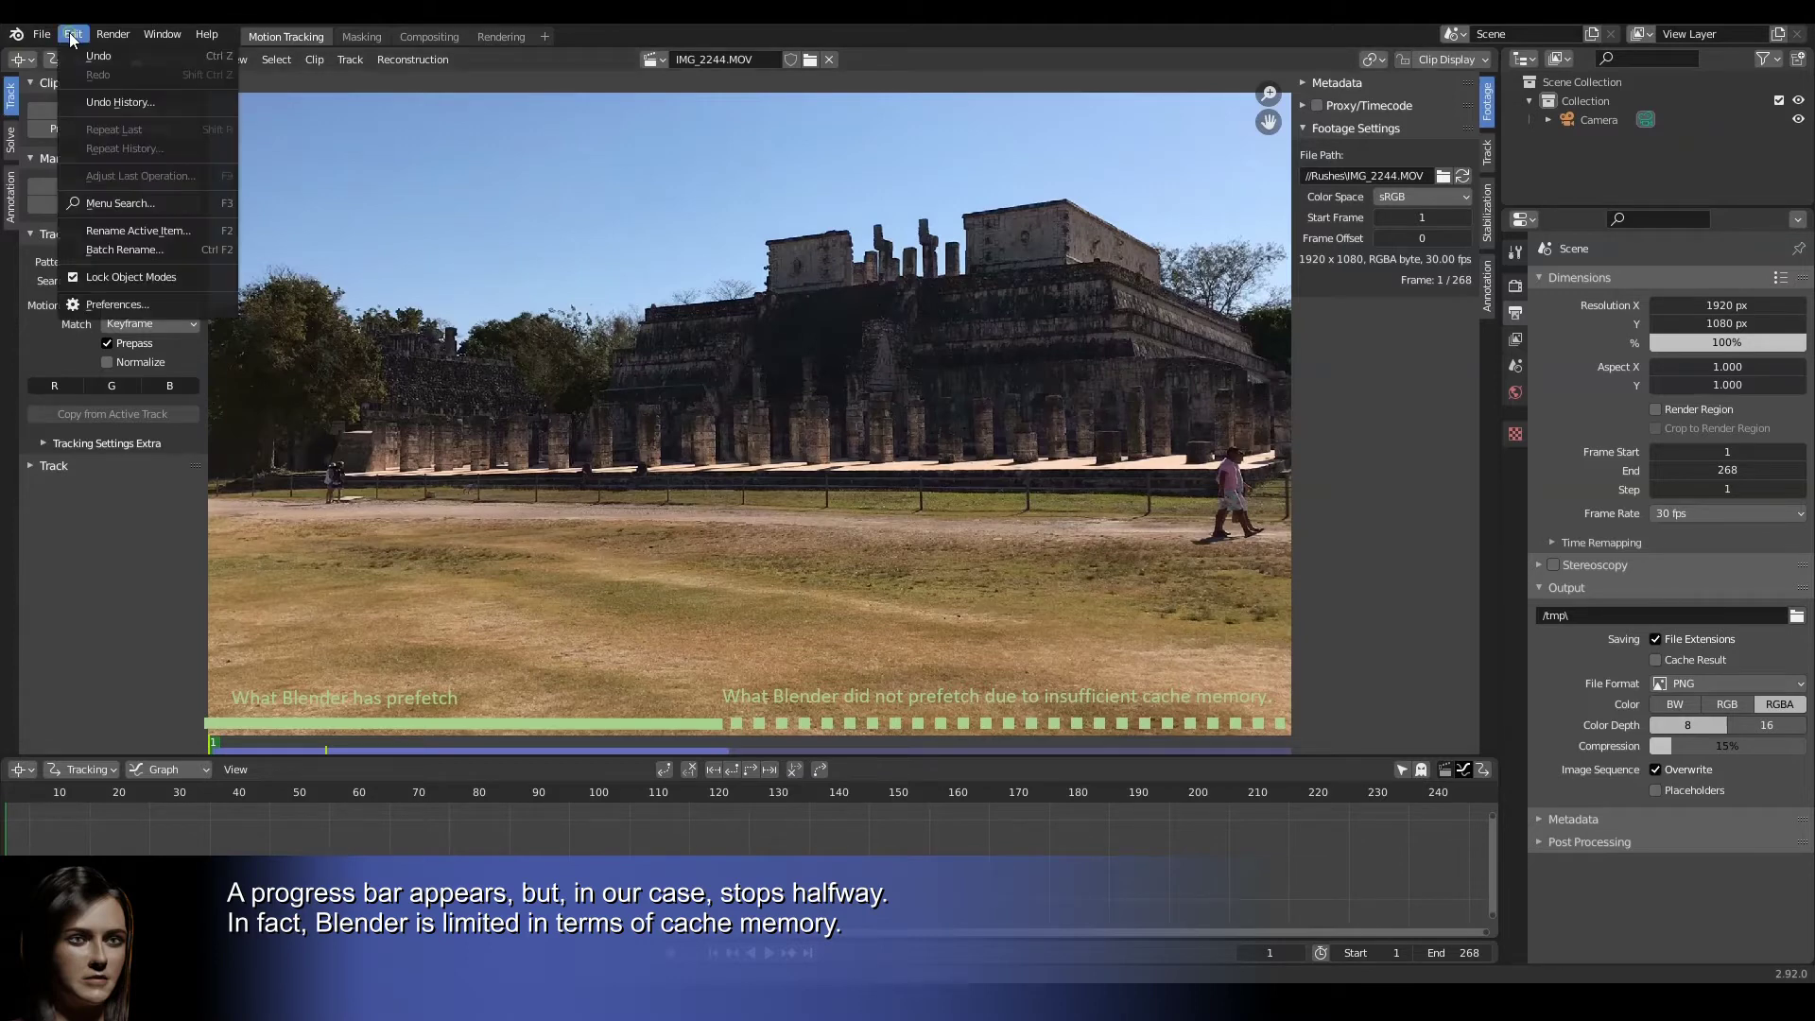
{"action": "left_click", "coordinate": [122, 306]}
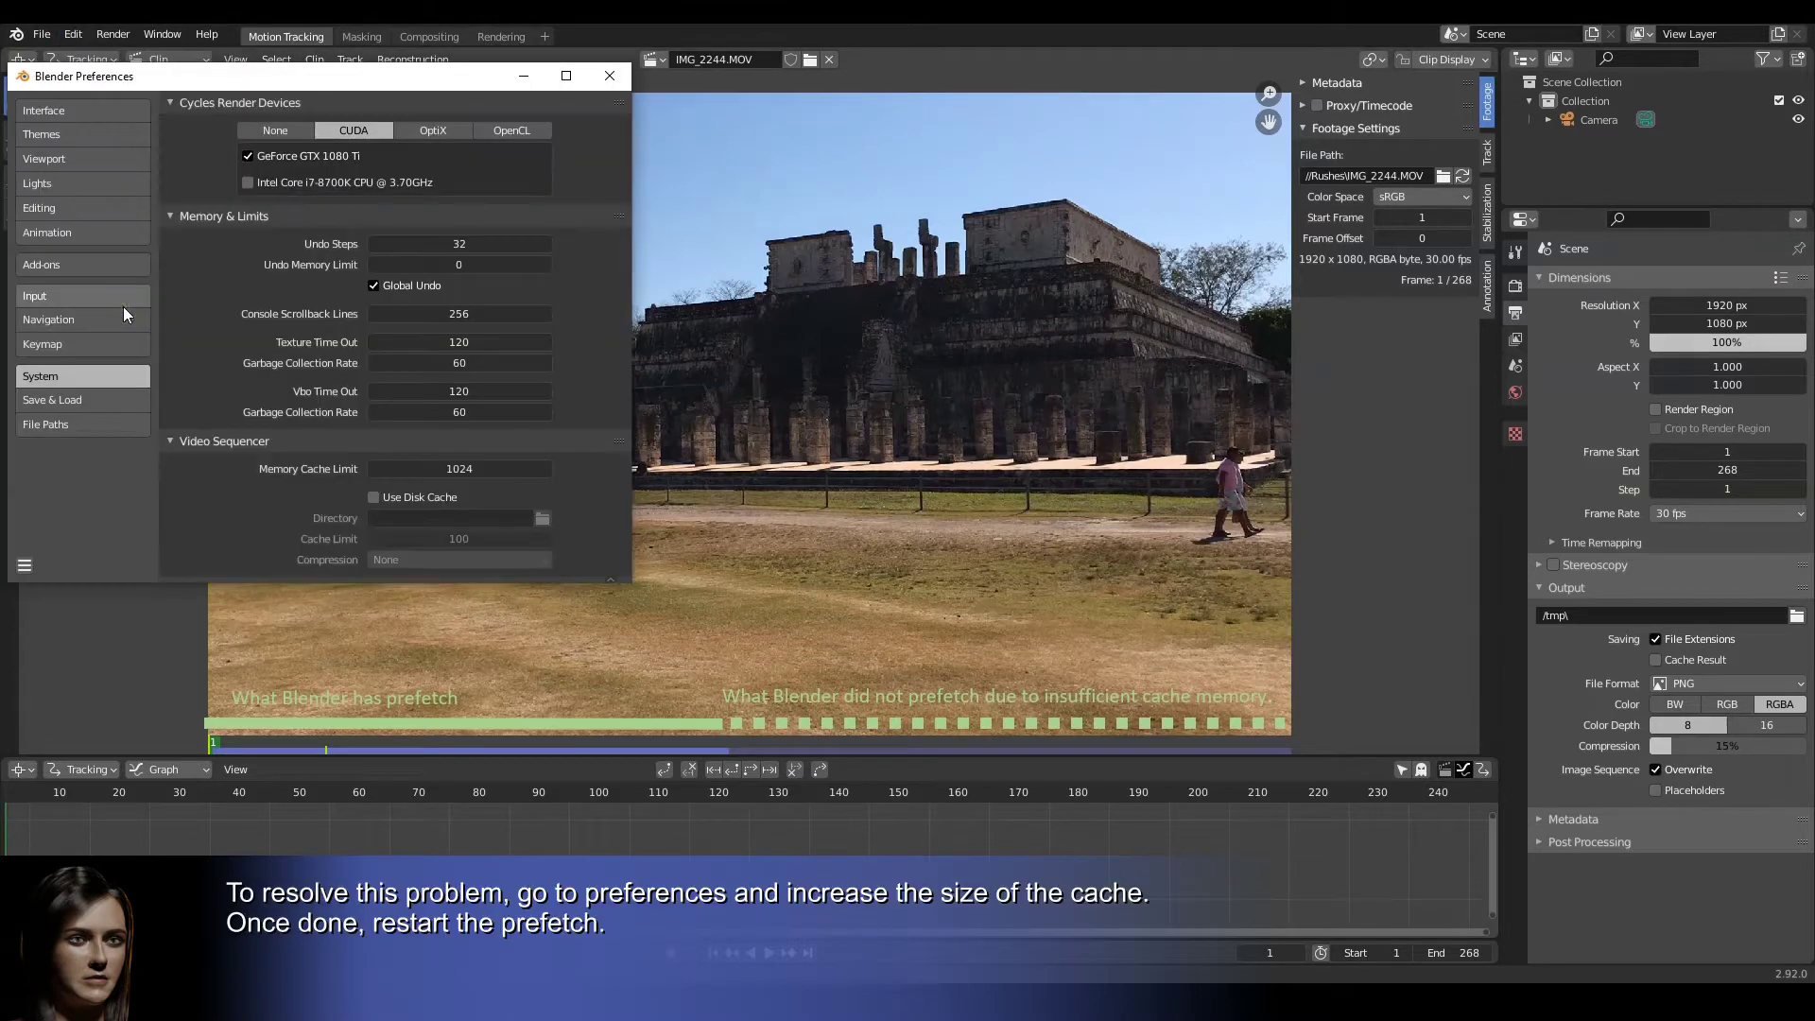
{"action": "double_click", "coordinate": [427, 470]}
{"action": "type", "text": "8192"}
{"action": "key", "text": "Return"}
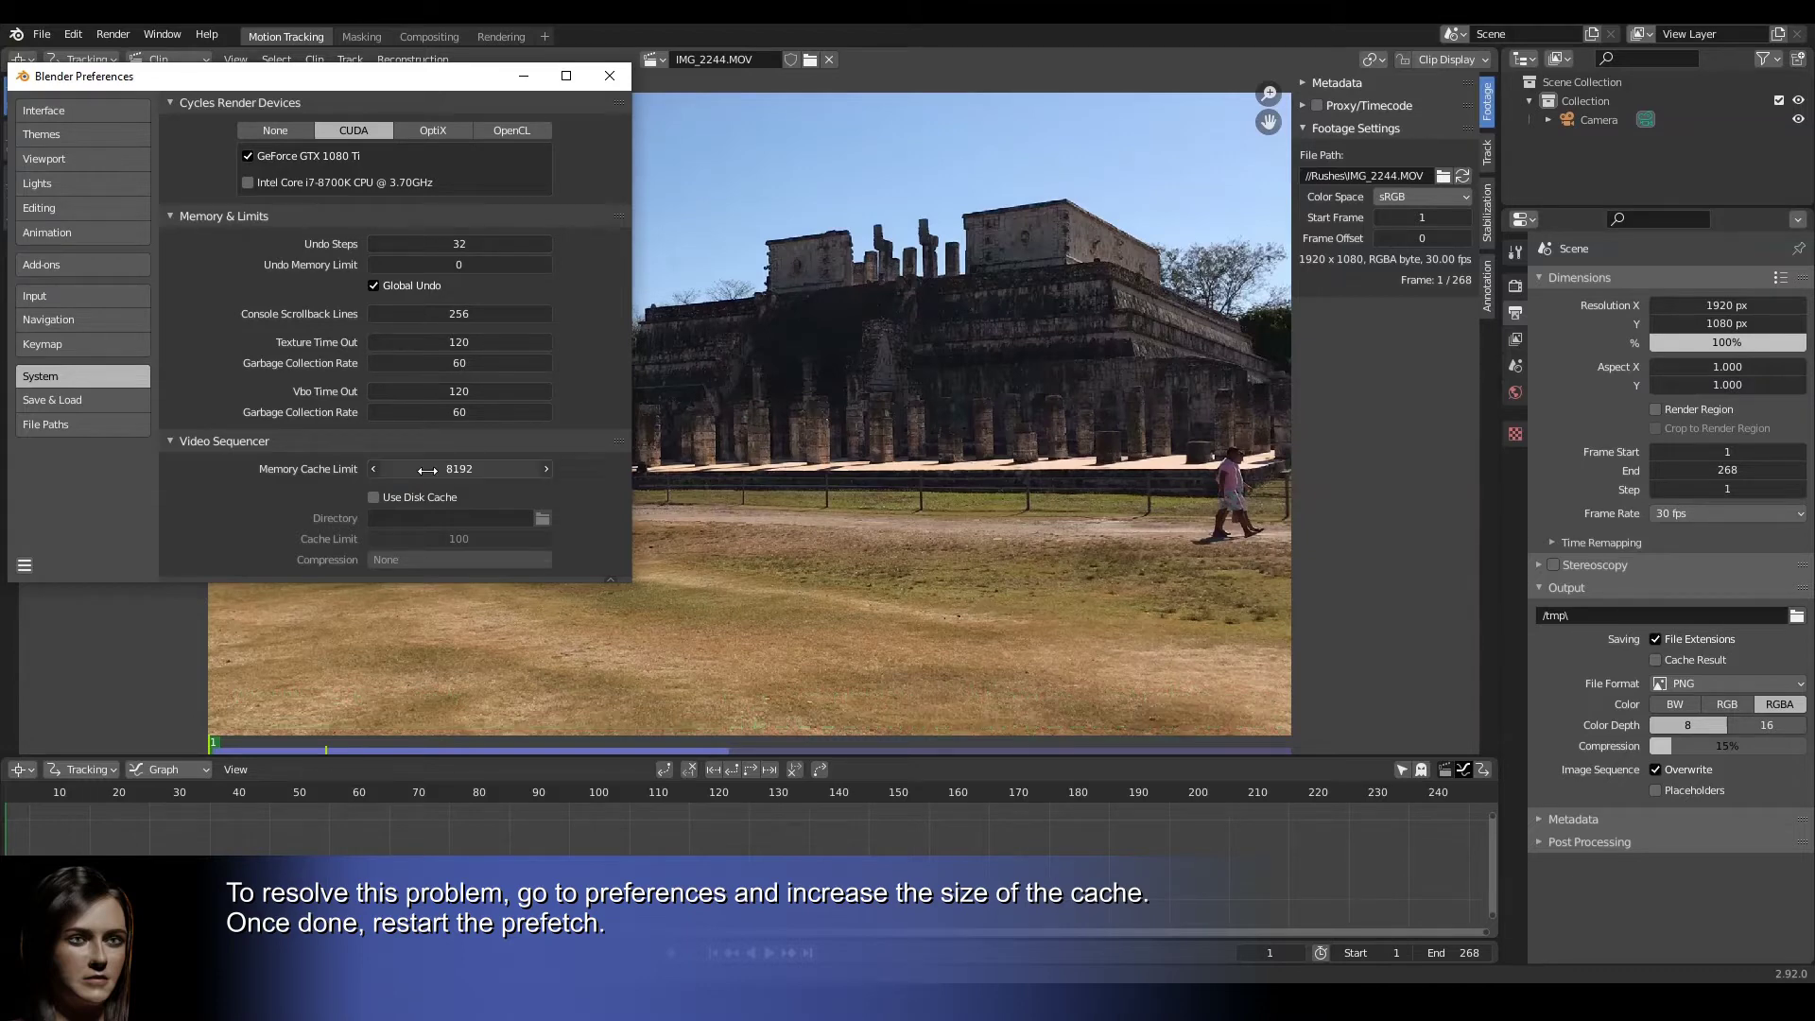
{"action": "left_click", "coordinate": [610, 76]}
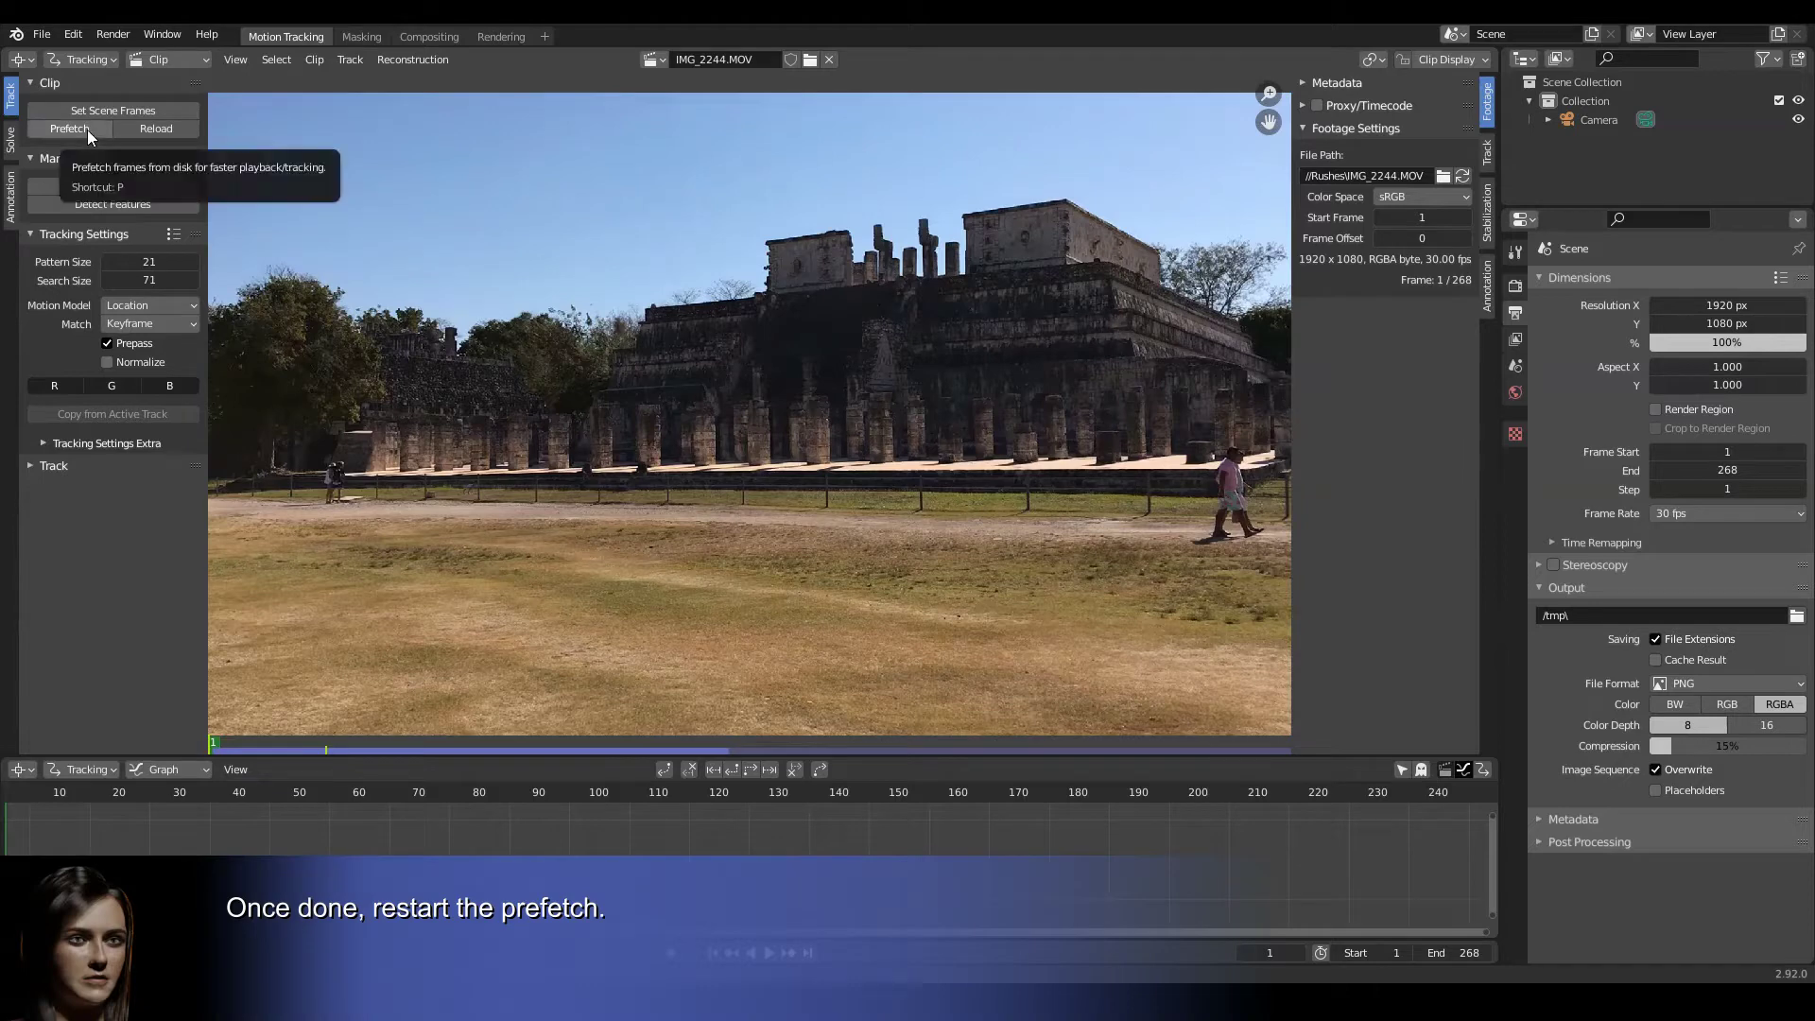
{"action": "left_click", "coordinate": [90, 132]}
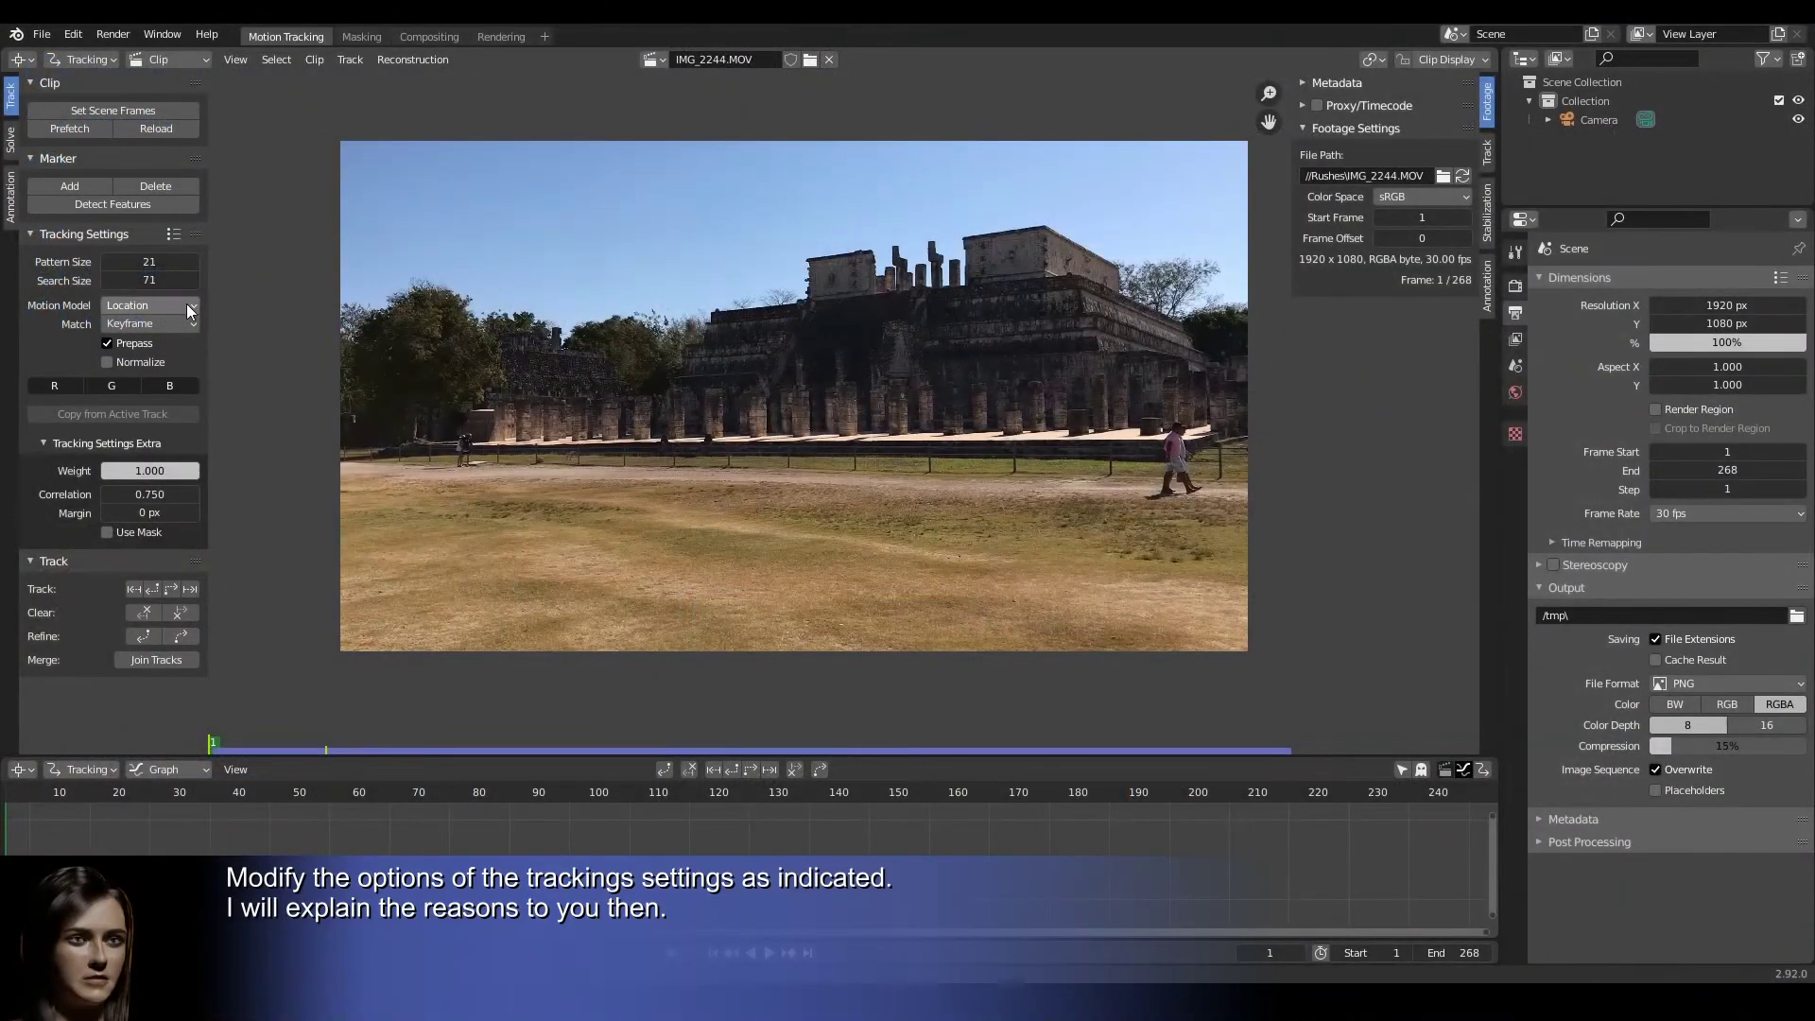
Use the Perspective motion model, Previous frame matching, and a 0.900 minimum correlation
{"action": "left_click", "coordinate": [180, 303]}
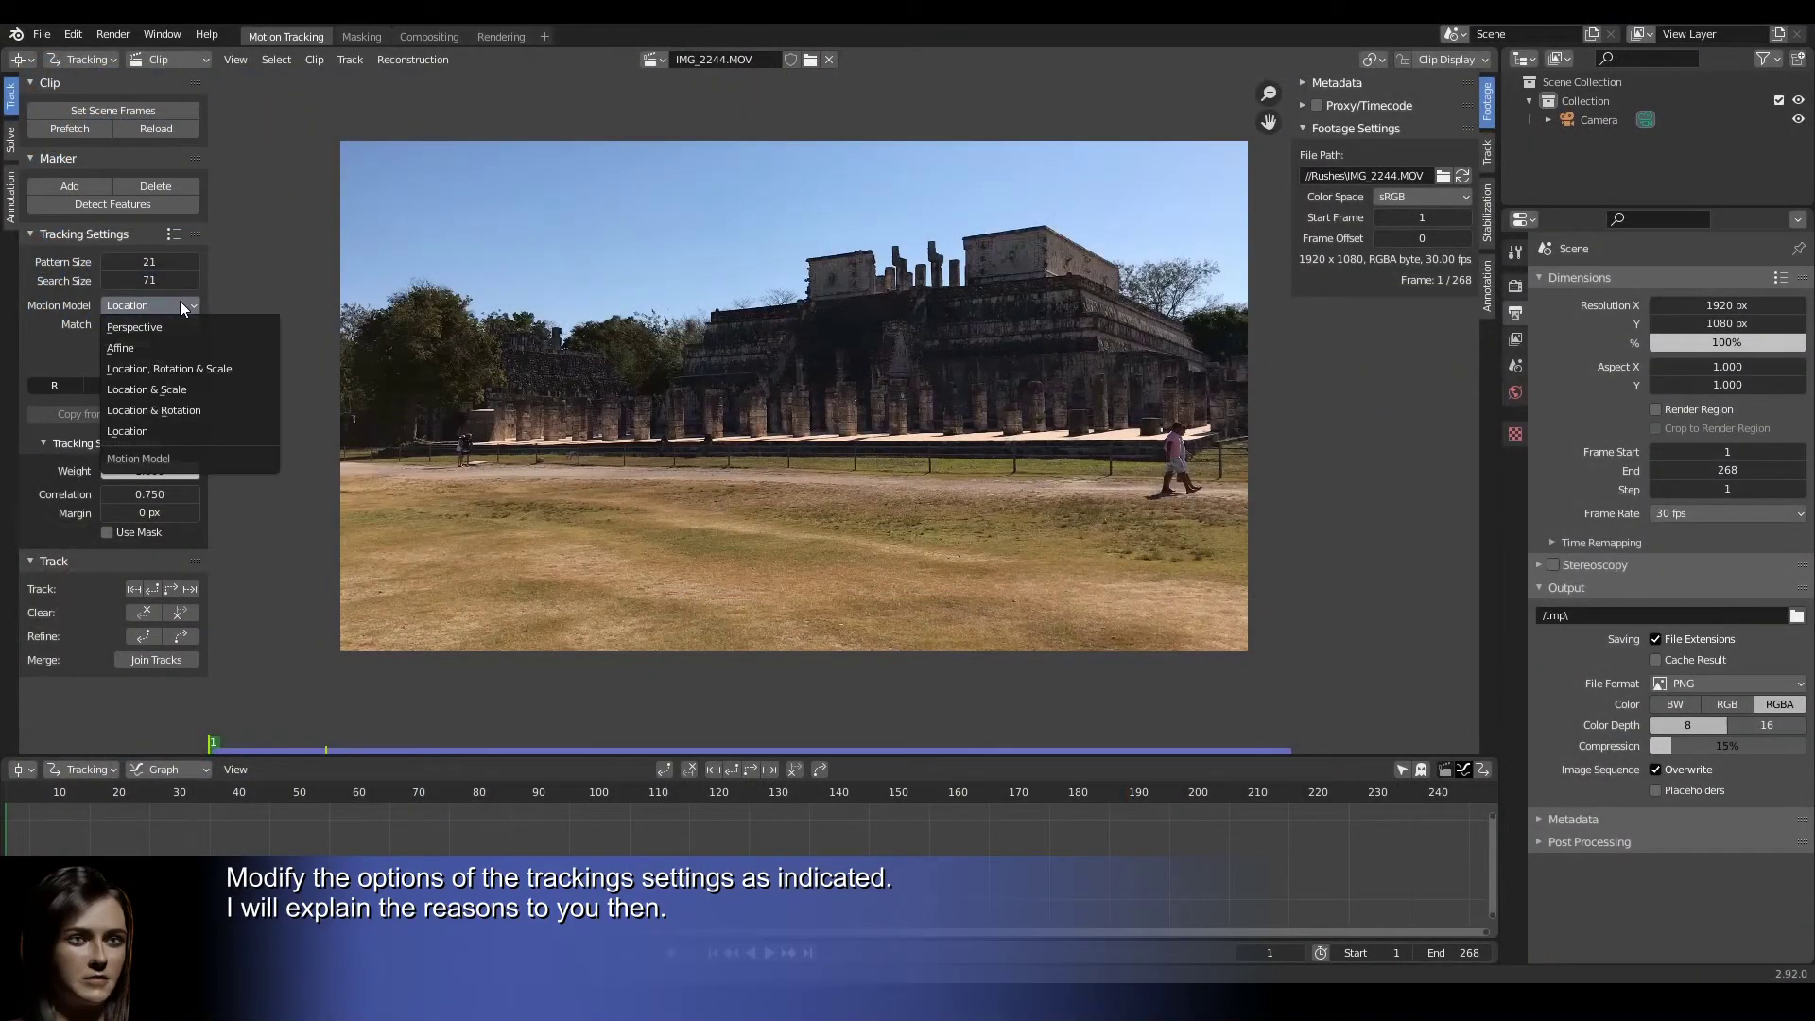
{"action": "left_click", "coordinate": [177, 326]}
{"action": "left_click", "coordinate": [178, 321]}
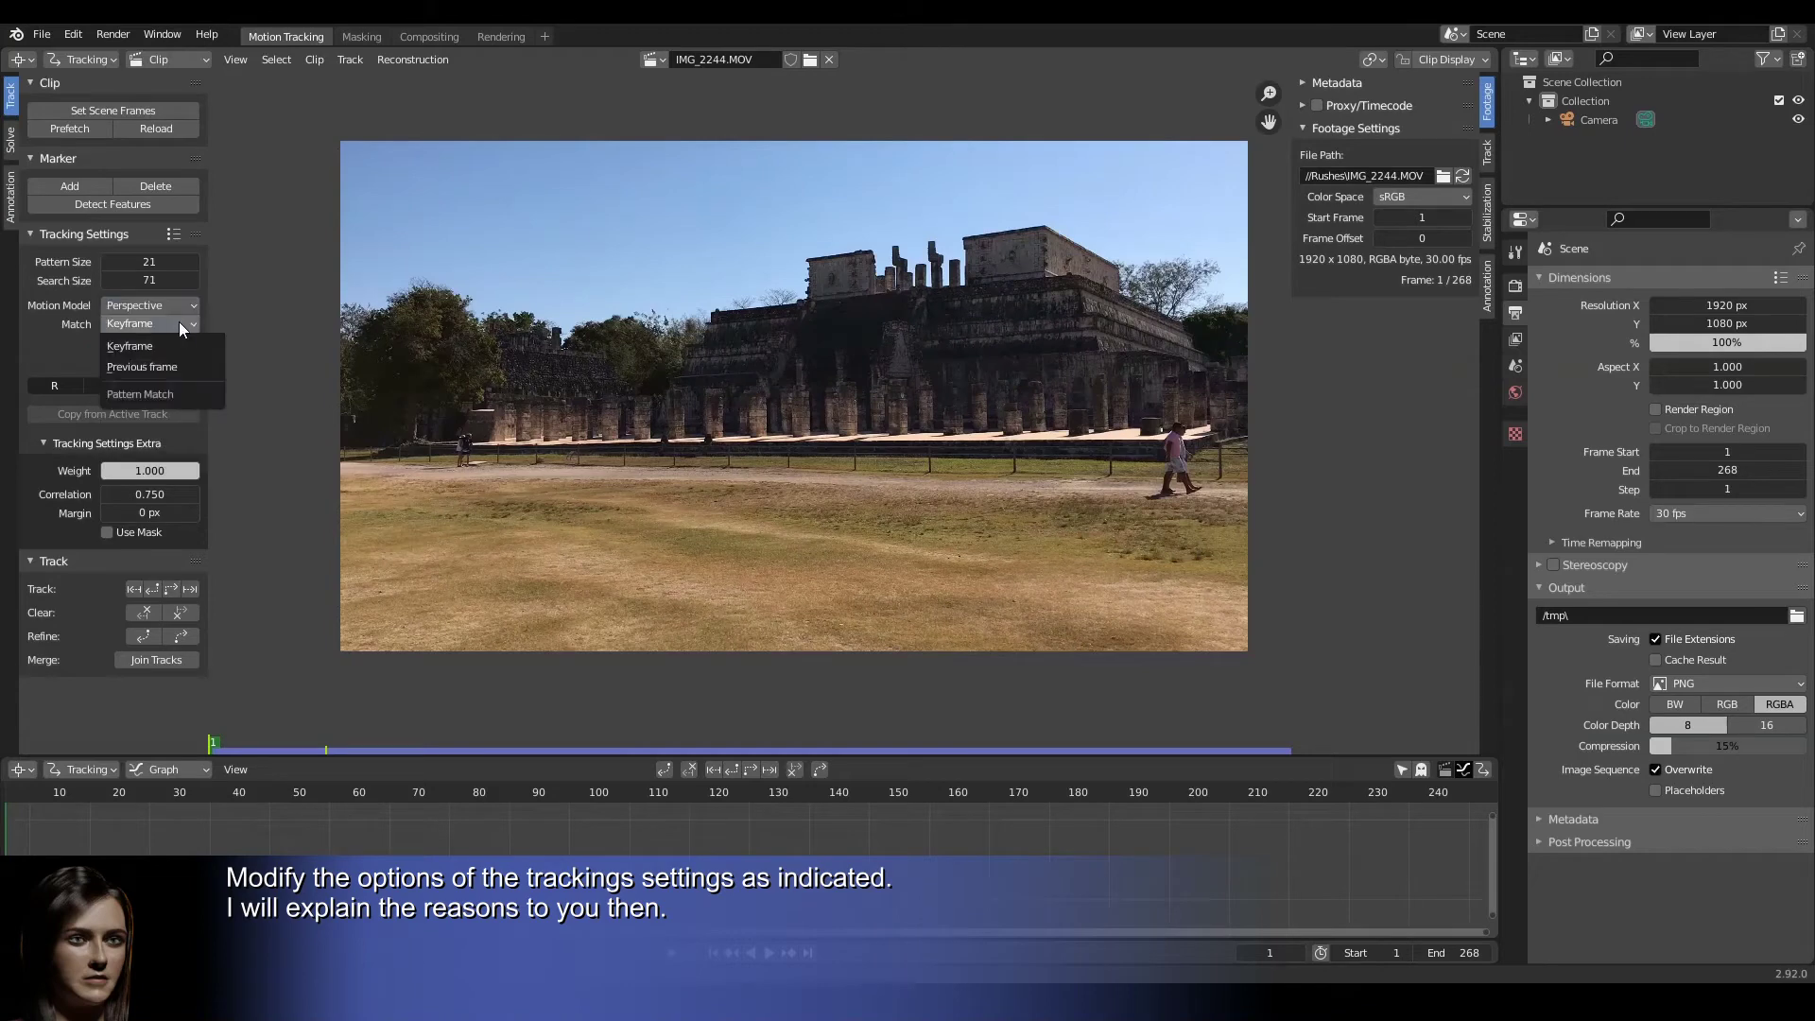
{"action": "left_click", "coordinate": [182, 363]}
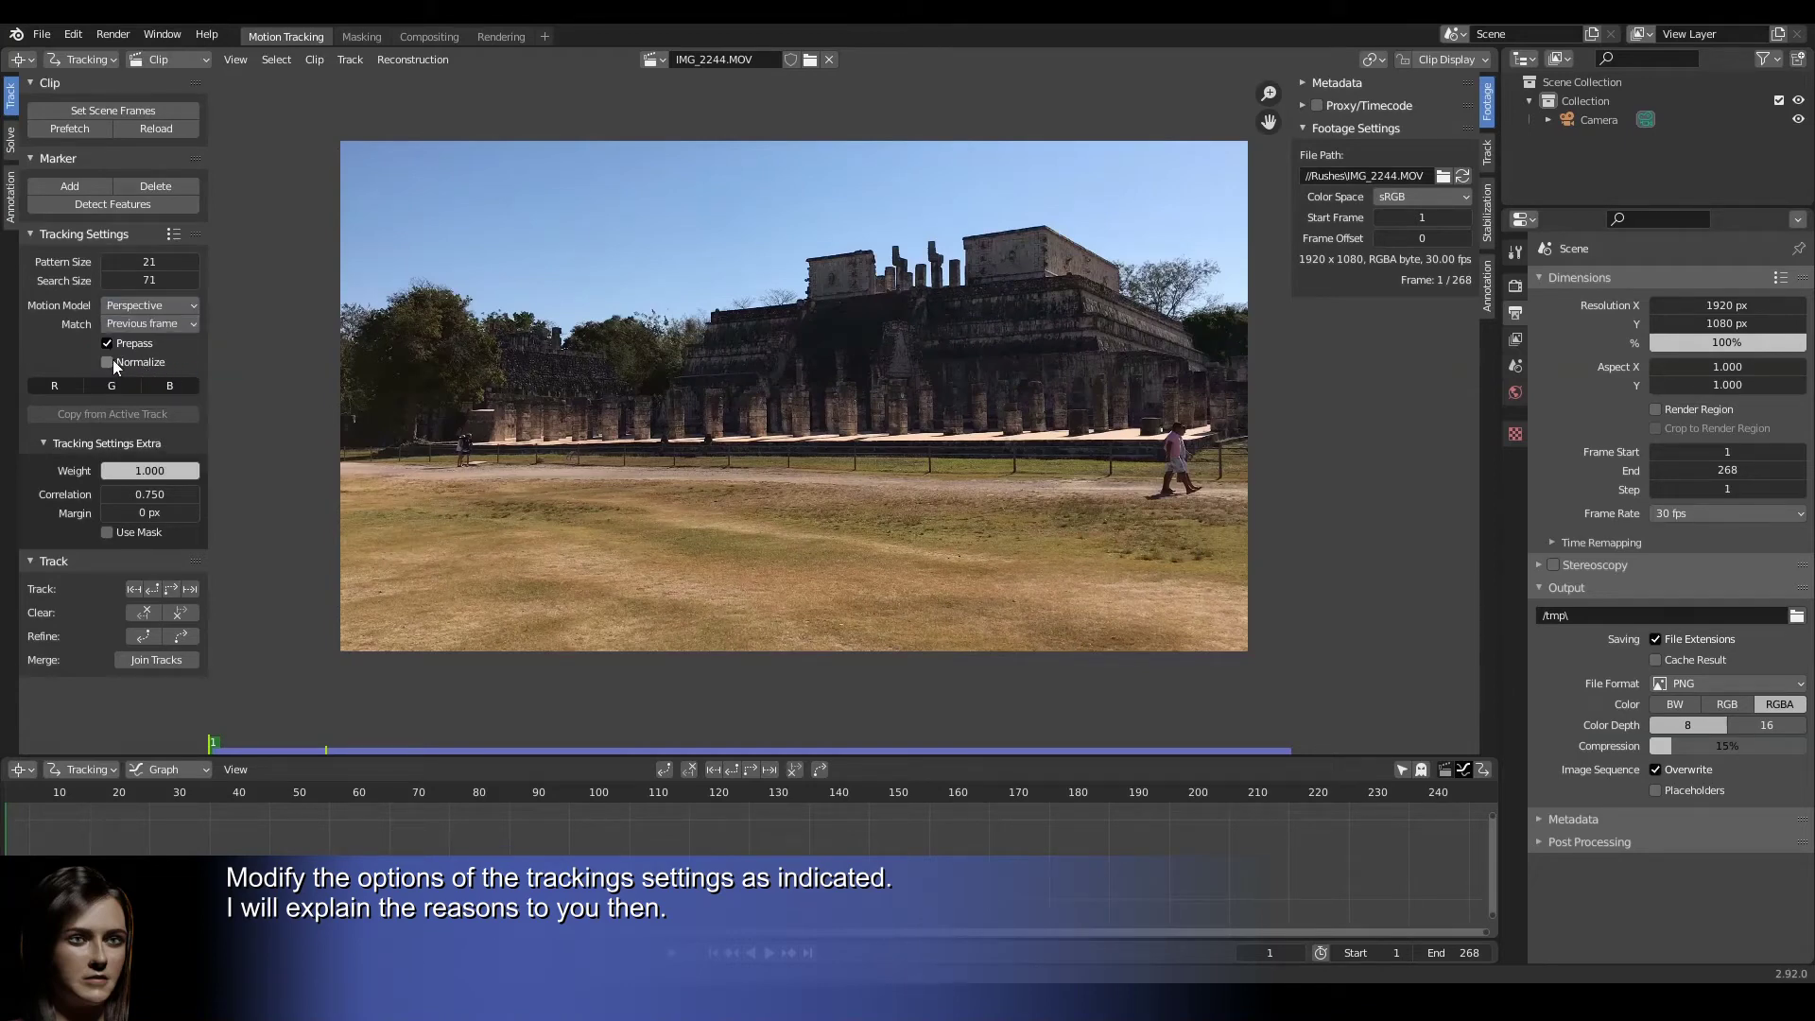
{"action": "left_click", "coordinate": [155, 494]}
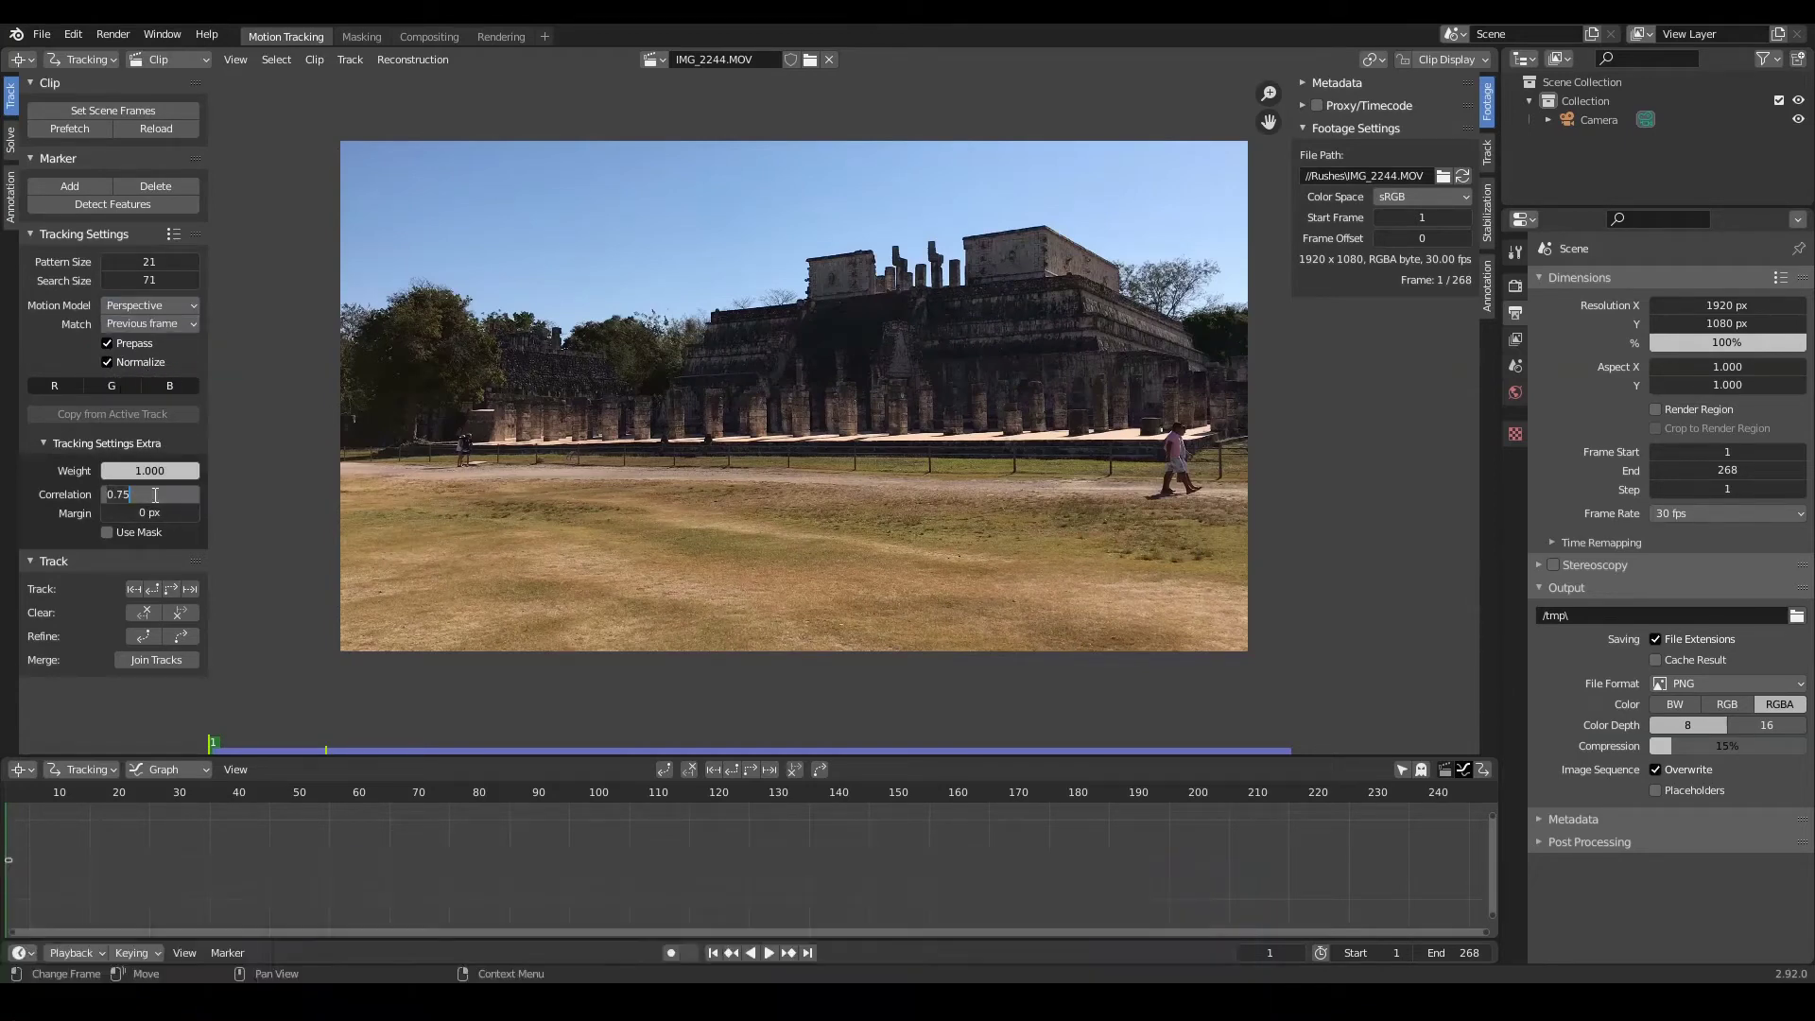
{"action": "type", "text": ".900"}
{"action": "key", "text": "Return"}
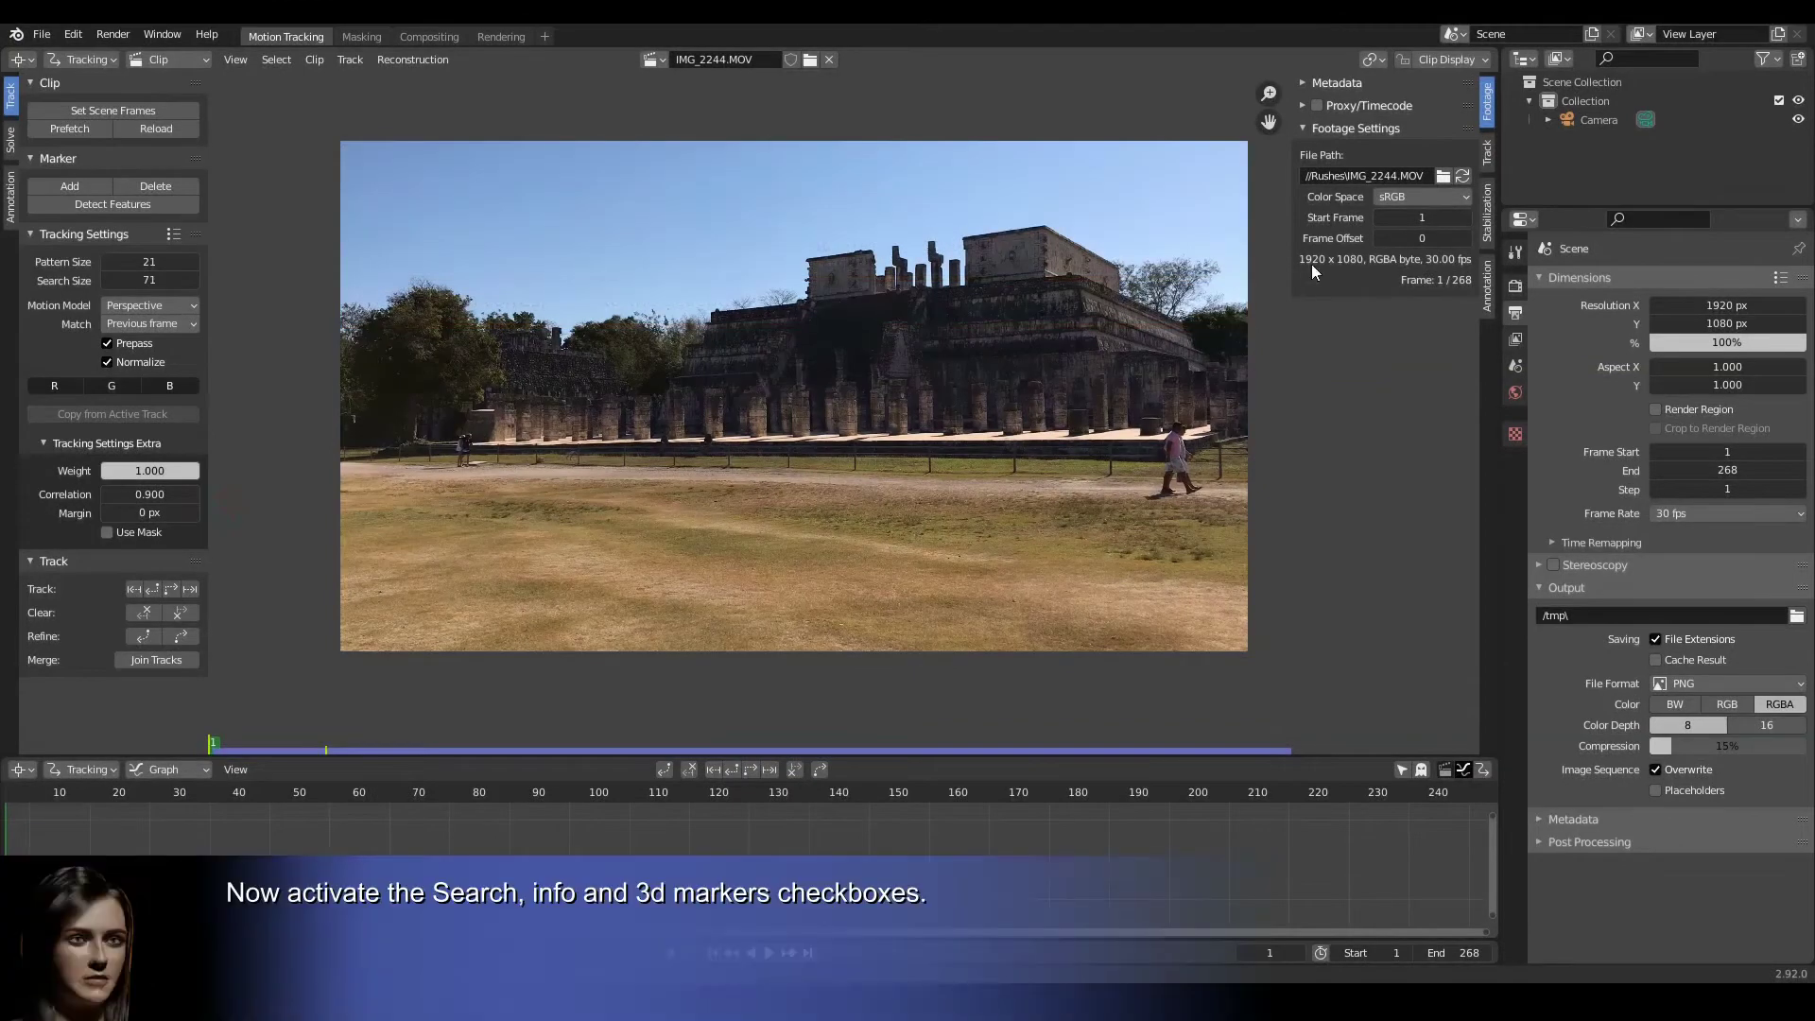
Open the Clip Display options in the clip editor header
{"action": "left_click", "coordinate": [1444, 60]}
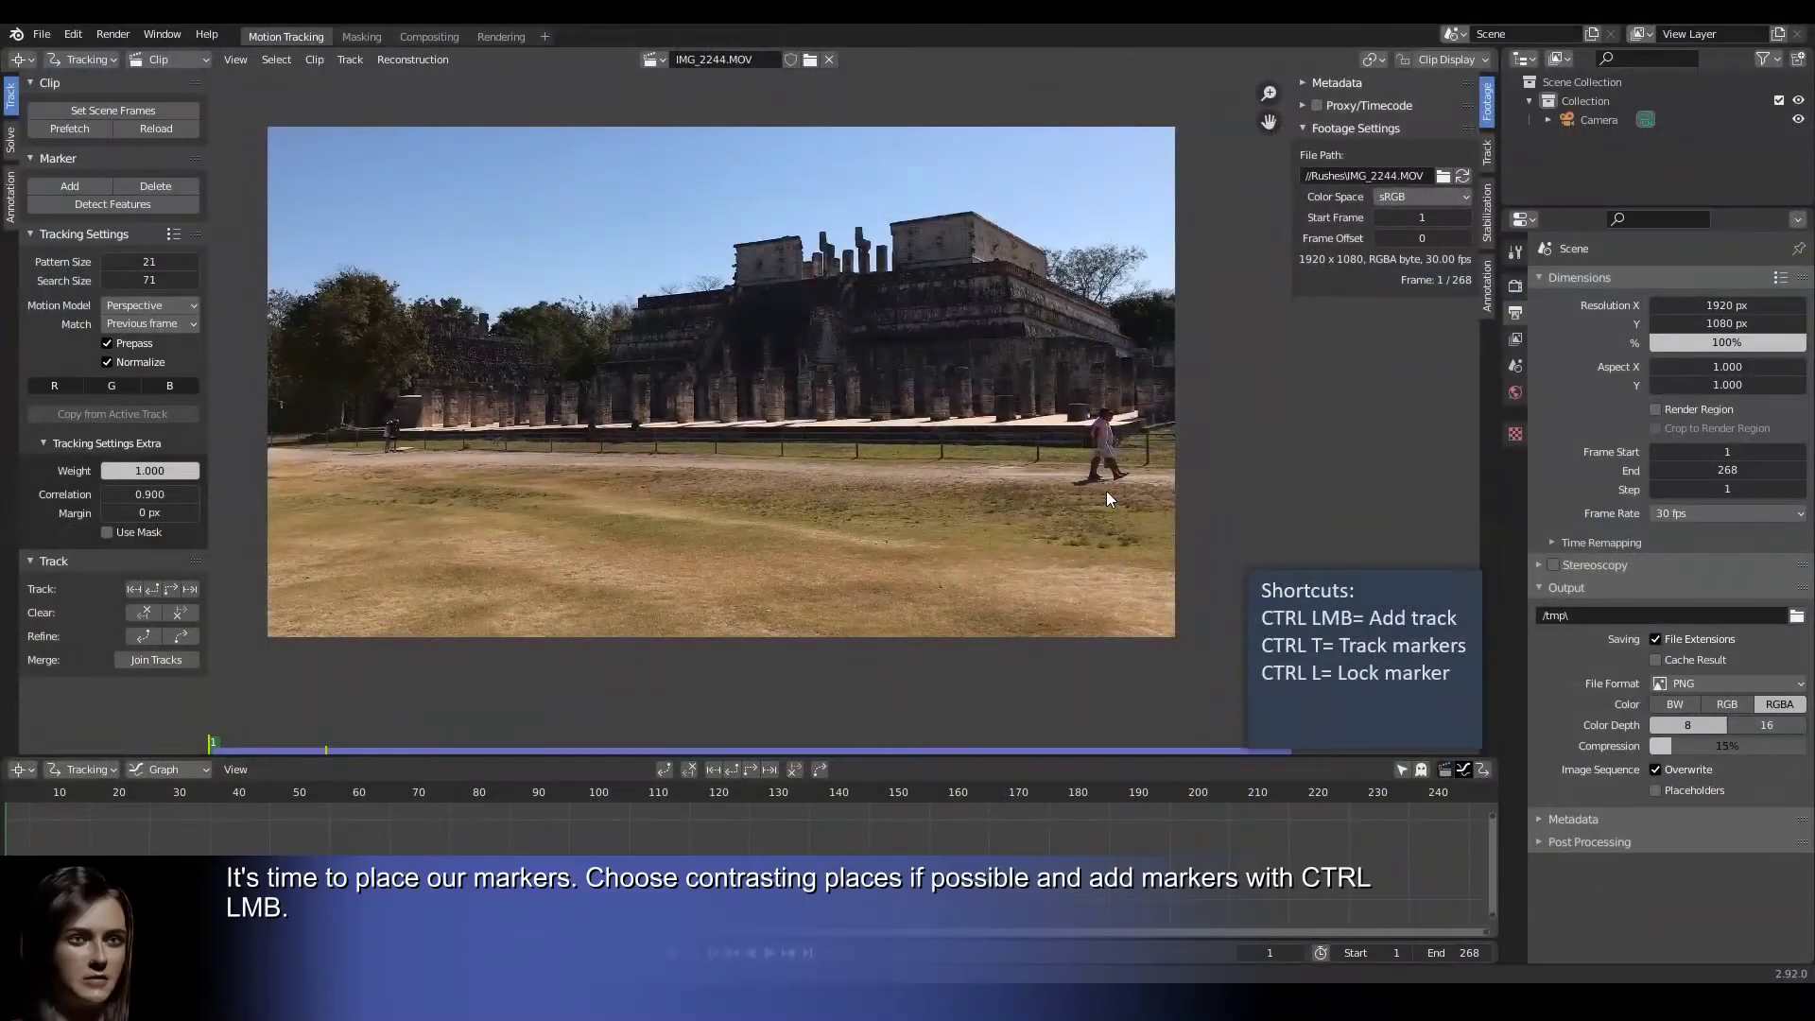
Add markers on the building's upper corner, stepped edge and column wall, shrinking their search areas
{"action": "scroll", "coordinate": [1106, 490], "scroll_direction": "up", "scroll_amount": 4}
{"action": "scroll", "coordinate": [1105, 462], "scroll_direction": "down", "scroll_amount": 2}
{"action": "scroll", "coordinate": [959, 563], "scroll_direction": "up", "scroll_amount": 3}
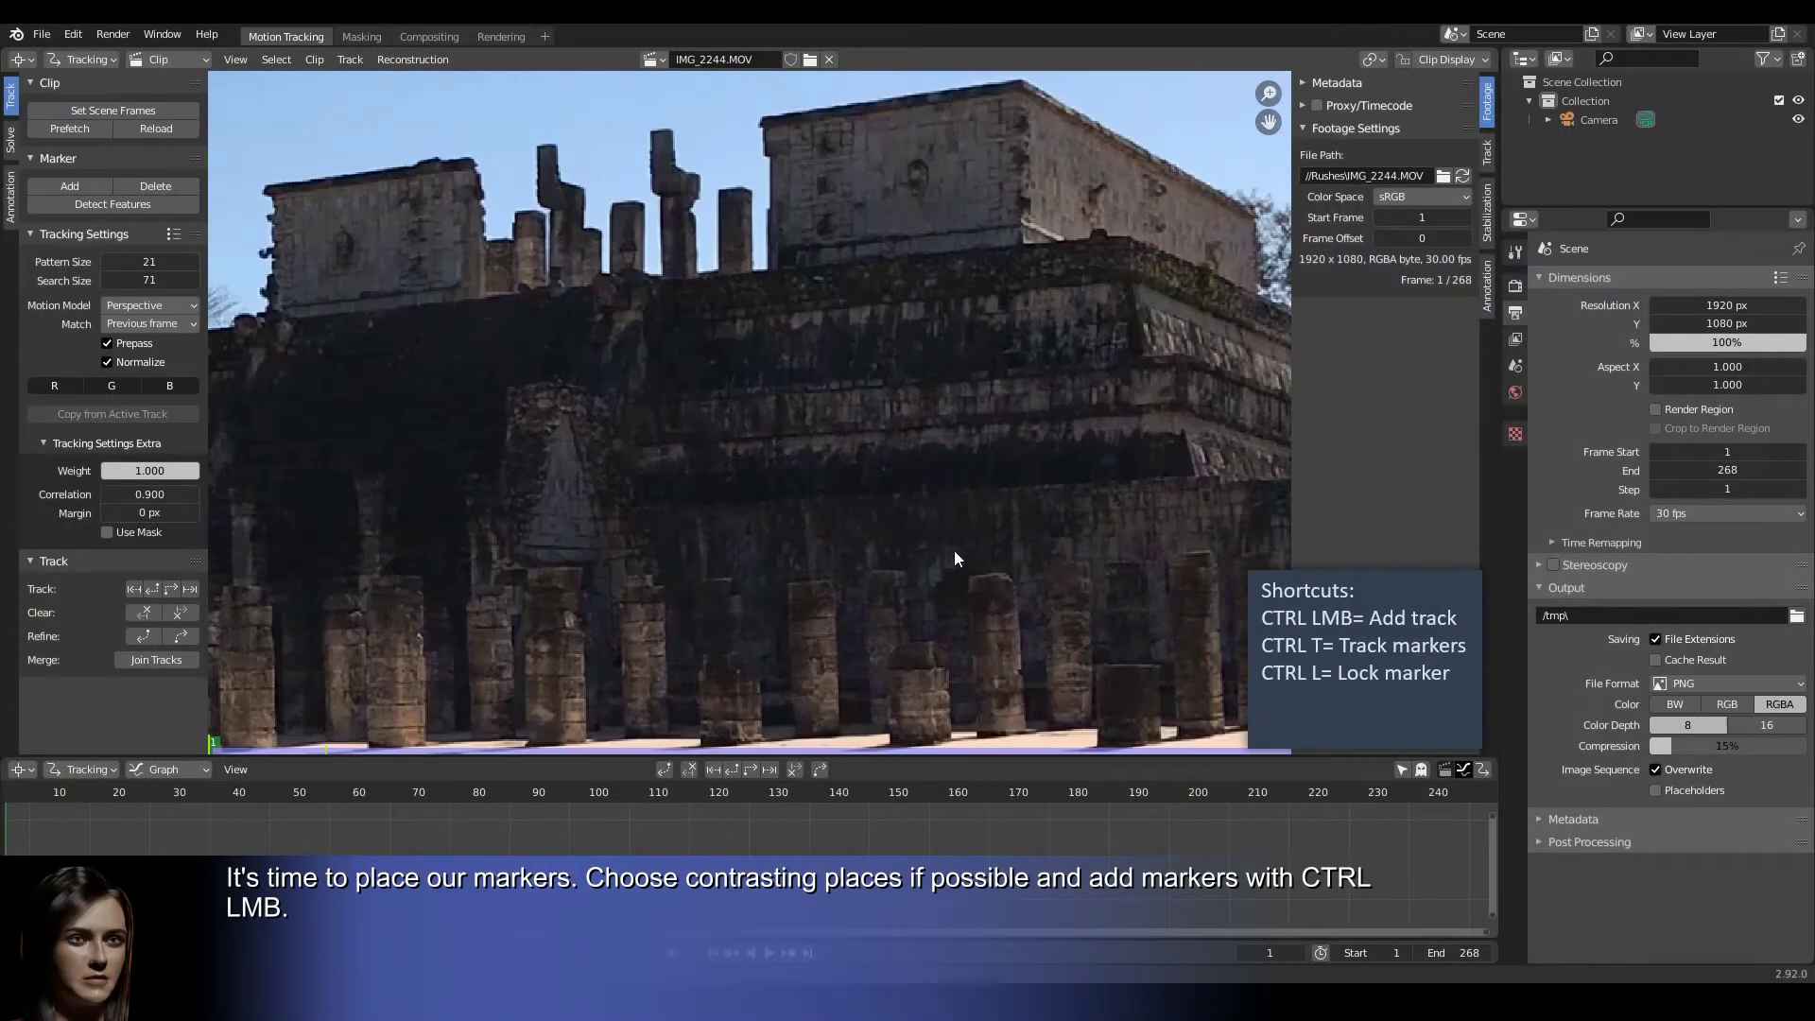
{"action": "middle_click_drag", "start_coordinate": [960, 563], "coordinate": [814, 653]}
{"action": "left_click", "coordinate": [915, 398], "text": "ctrl"}
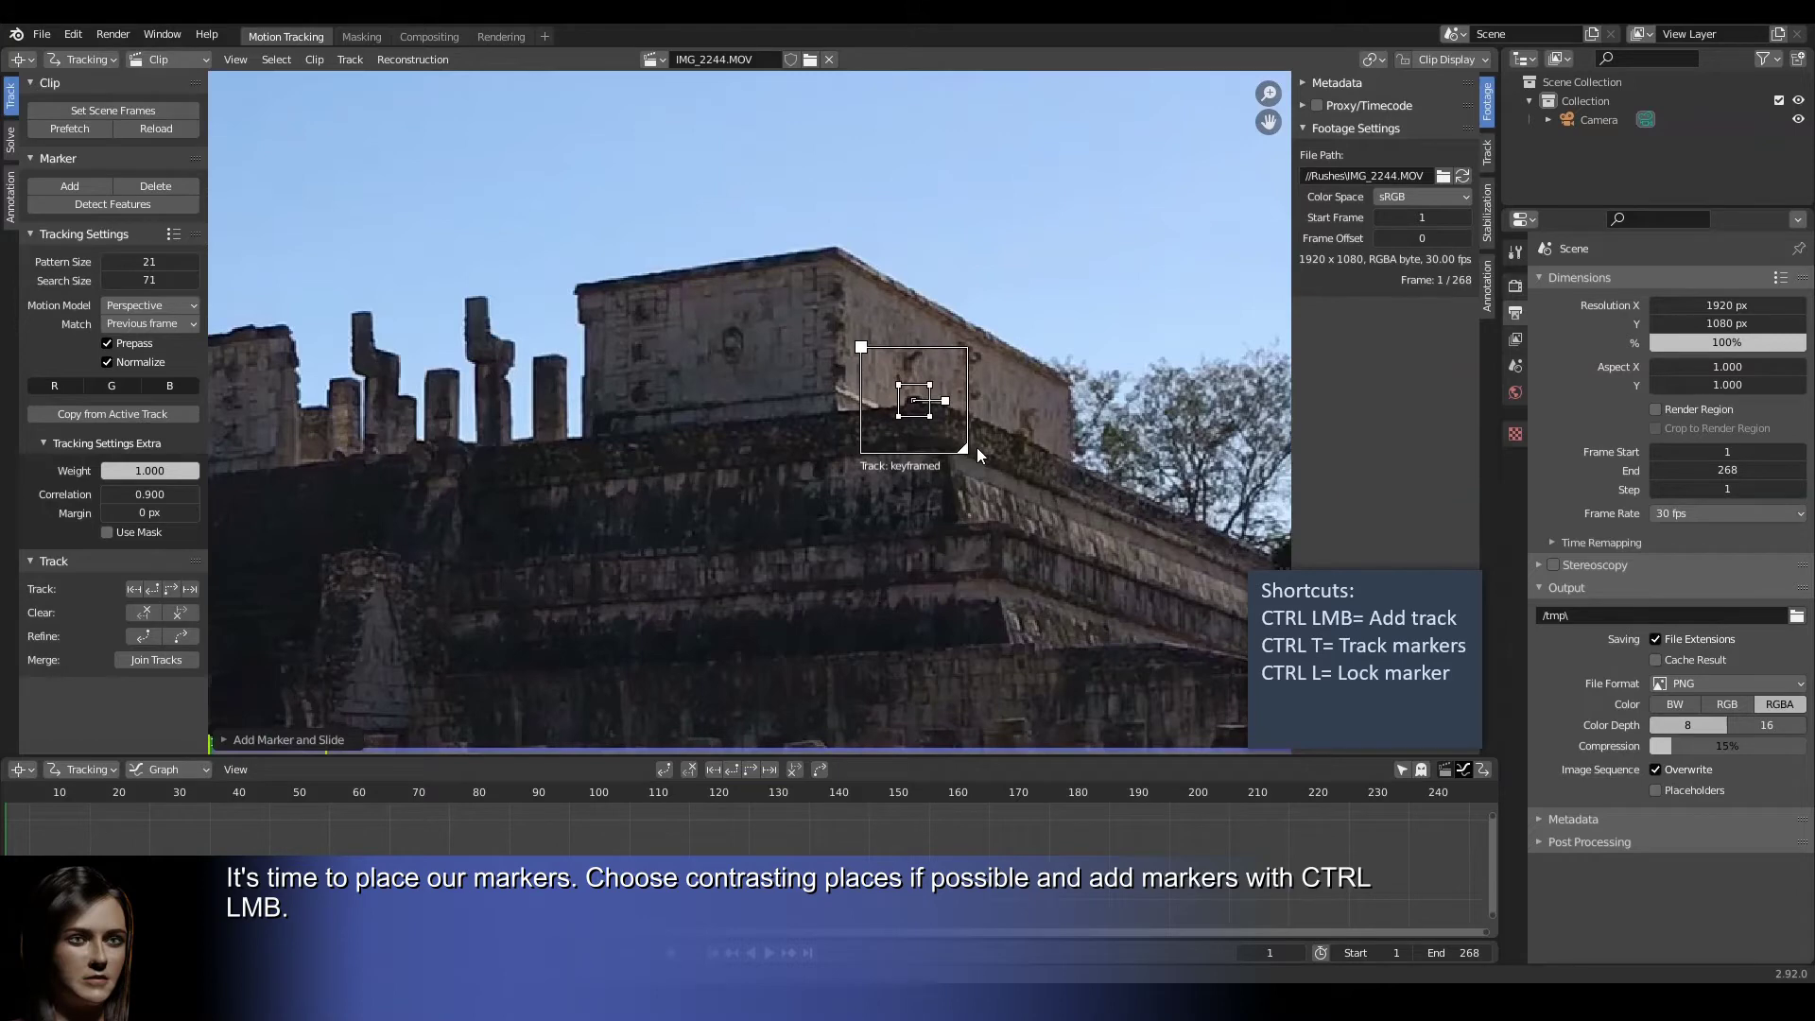
{"action": "left_click_drag", "start_coordinate": [963, 449], "coordinate": [955, 439]}
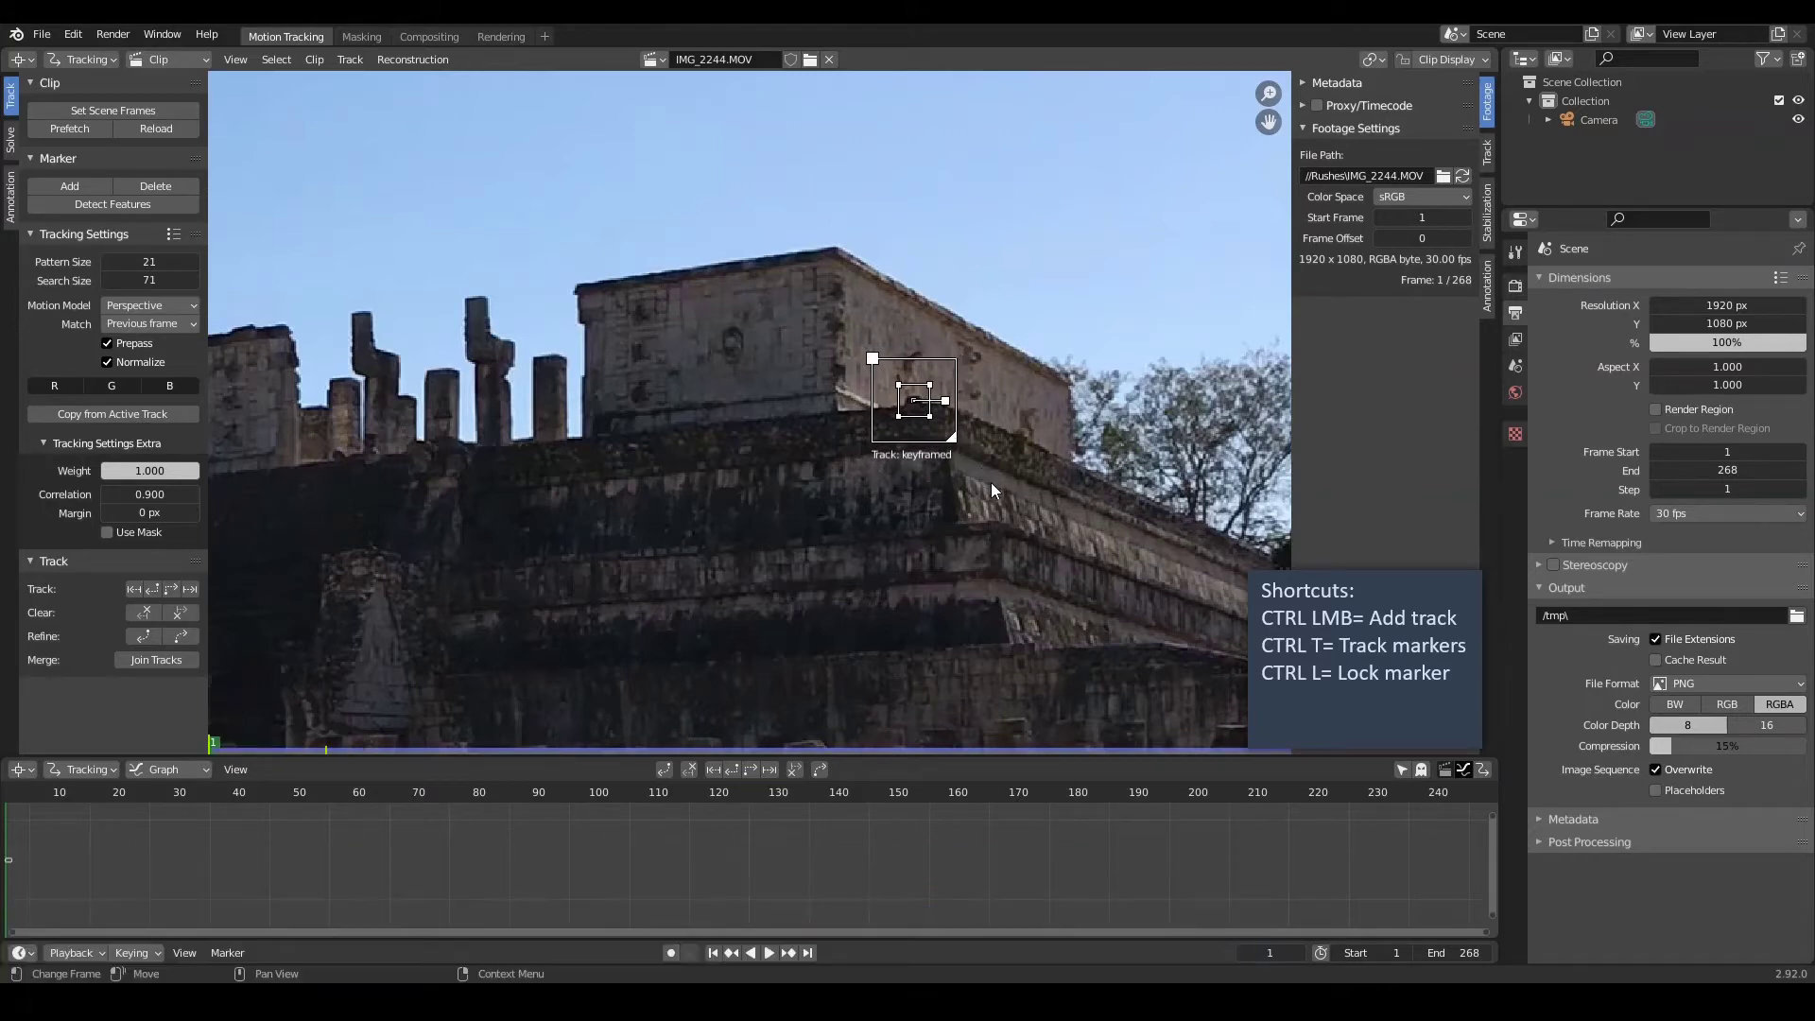
{"action": "middle_click_drag", "start_coordinate": [1076, 552], "coordinate": [901, 477]}
{"action": "scroll", "coordinate": [968, 425], "scroll_direction": "up", "scroll_amount": 1}
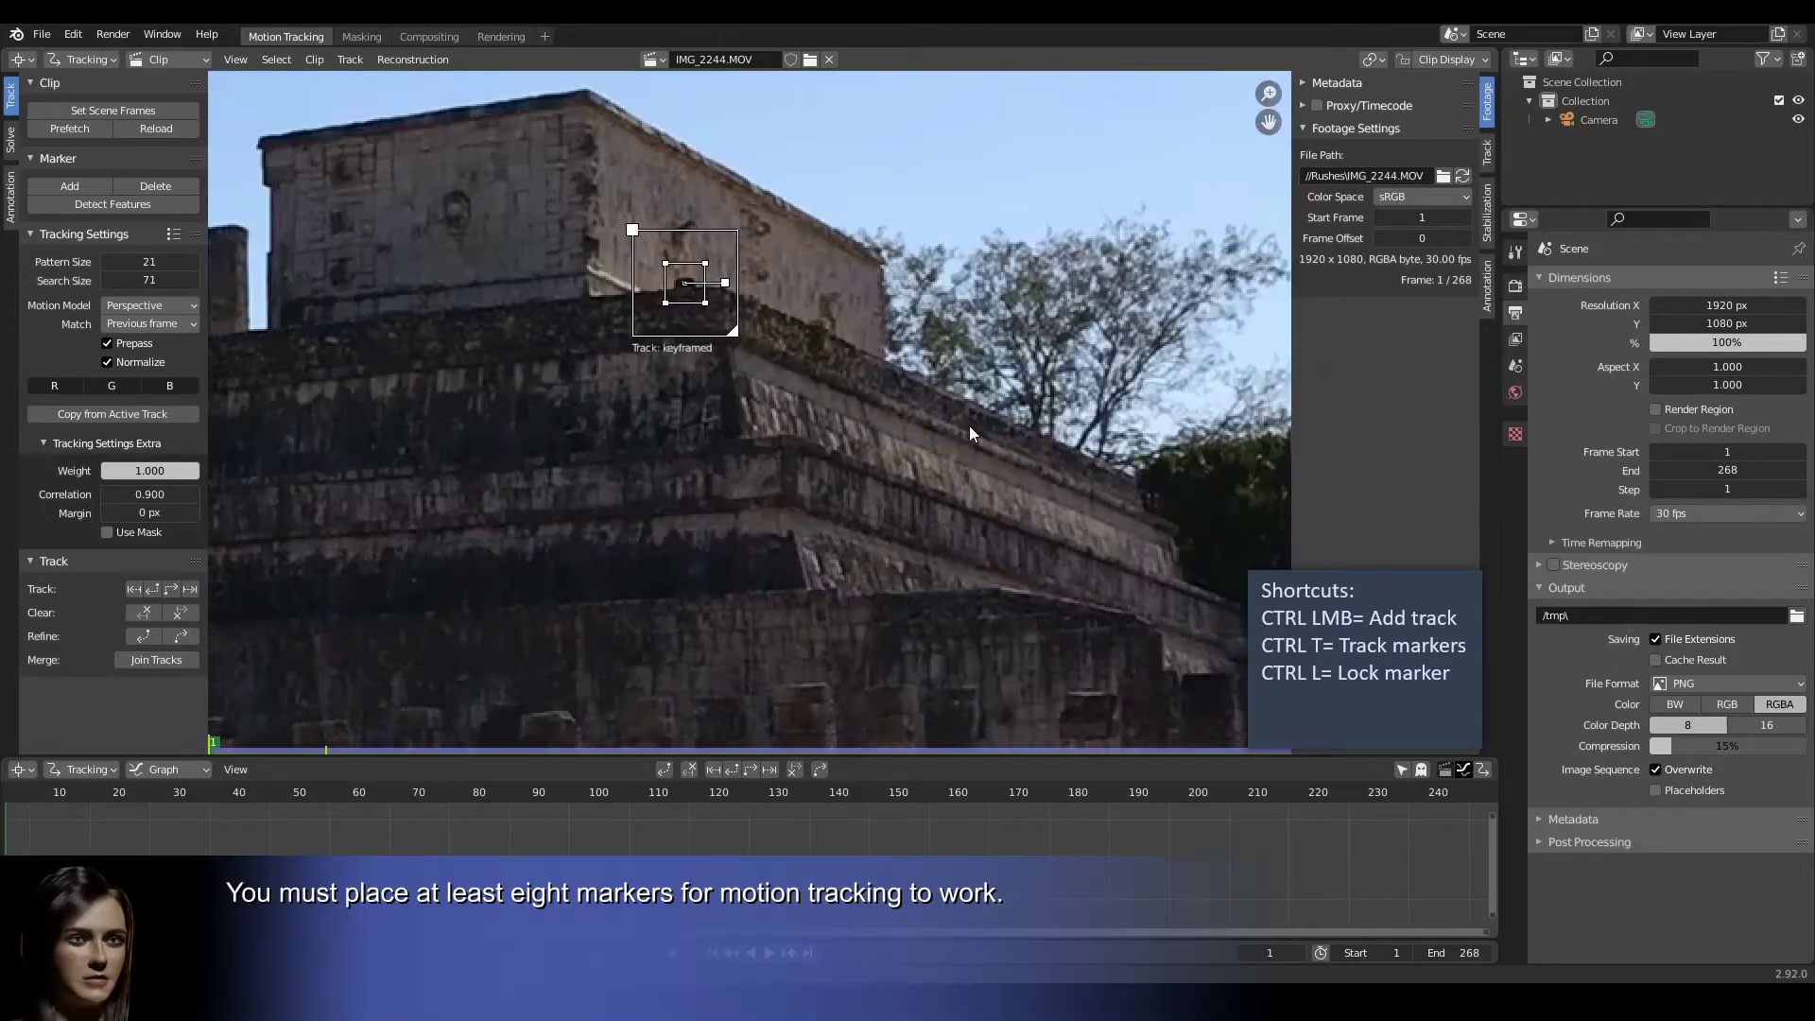
{"action": "left_click", "coordinate": [1101, 416], "text": "ctrl"}
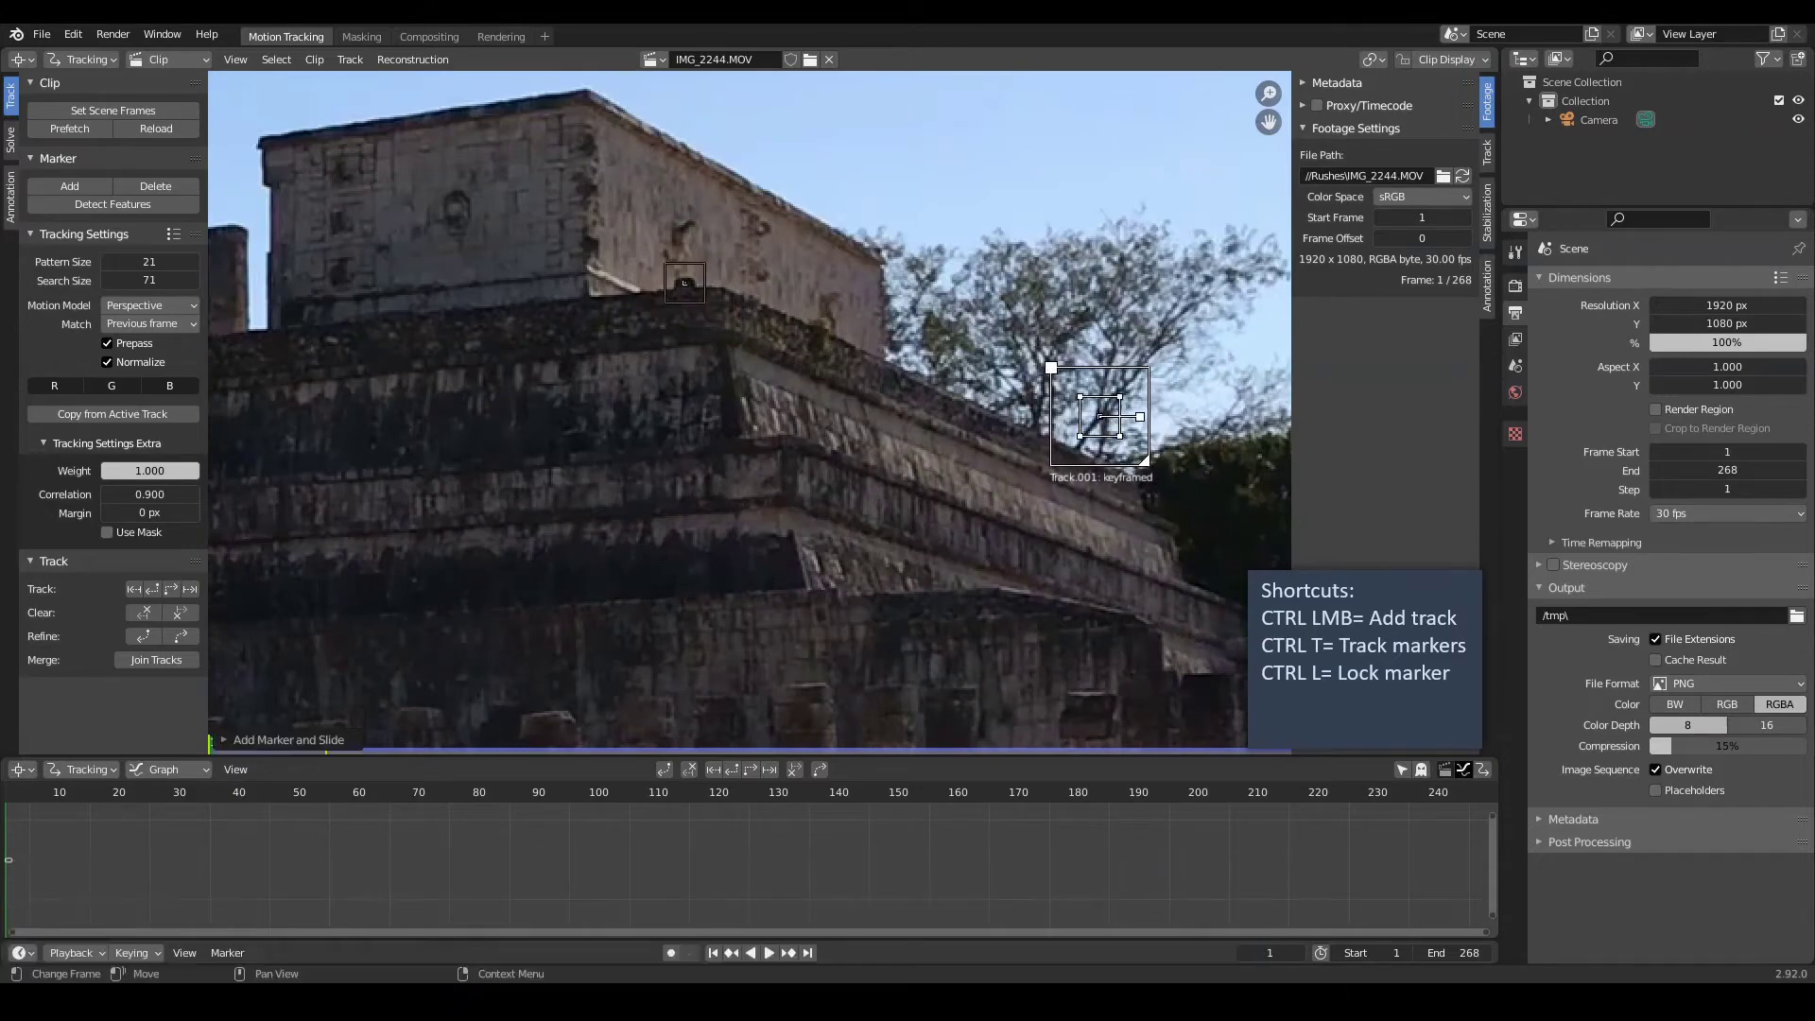
{"action": "mouse_move", "coordinate": [1057, 559]}
{"action": "middle_mouse_down"}
{"action": "mouse_move", "coordinate": [1010, 378]}
{"action": "mouse_move", "coordinate": [1004, 225]}
{"action": "mouse_move", "coordinate": [1059, 225]}
{"action": "middle_mouse_up"}
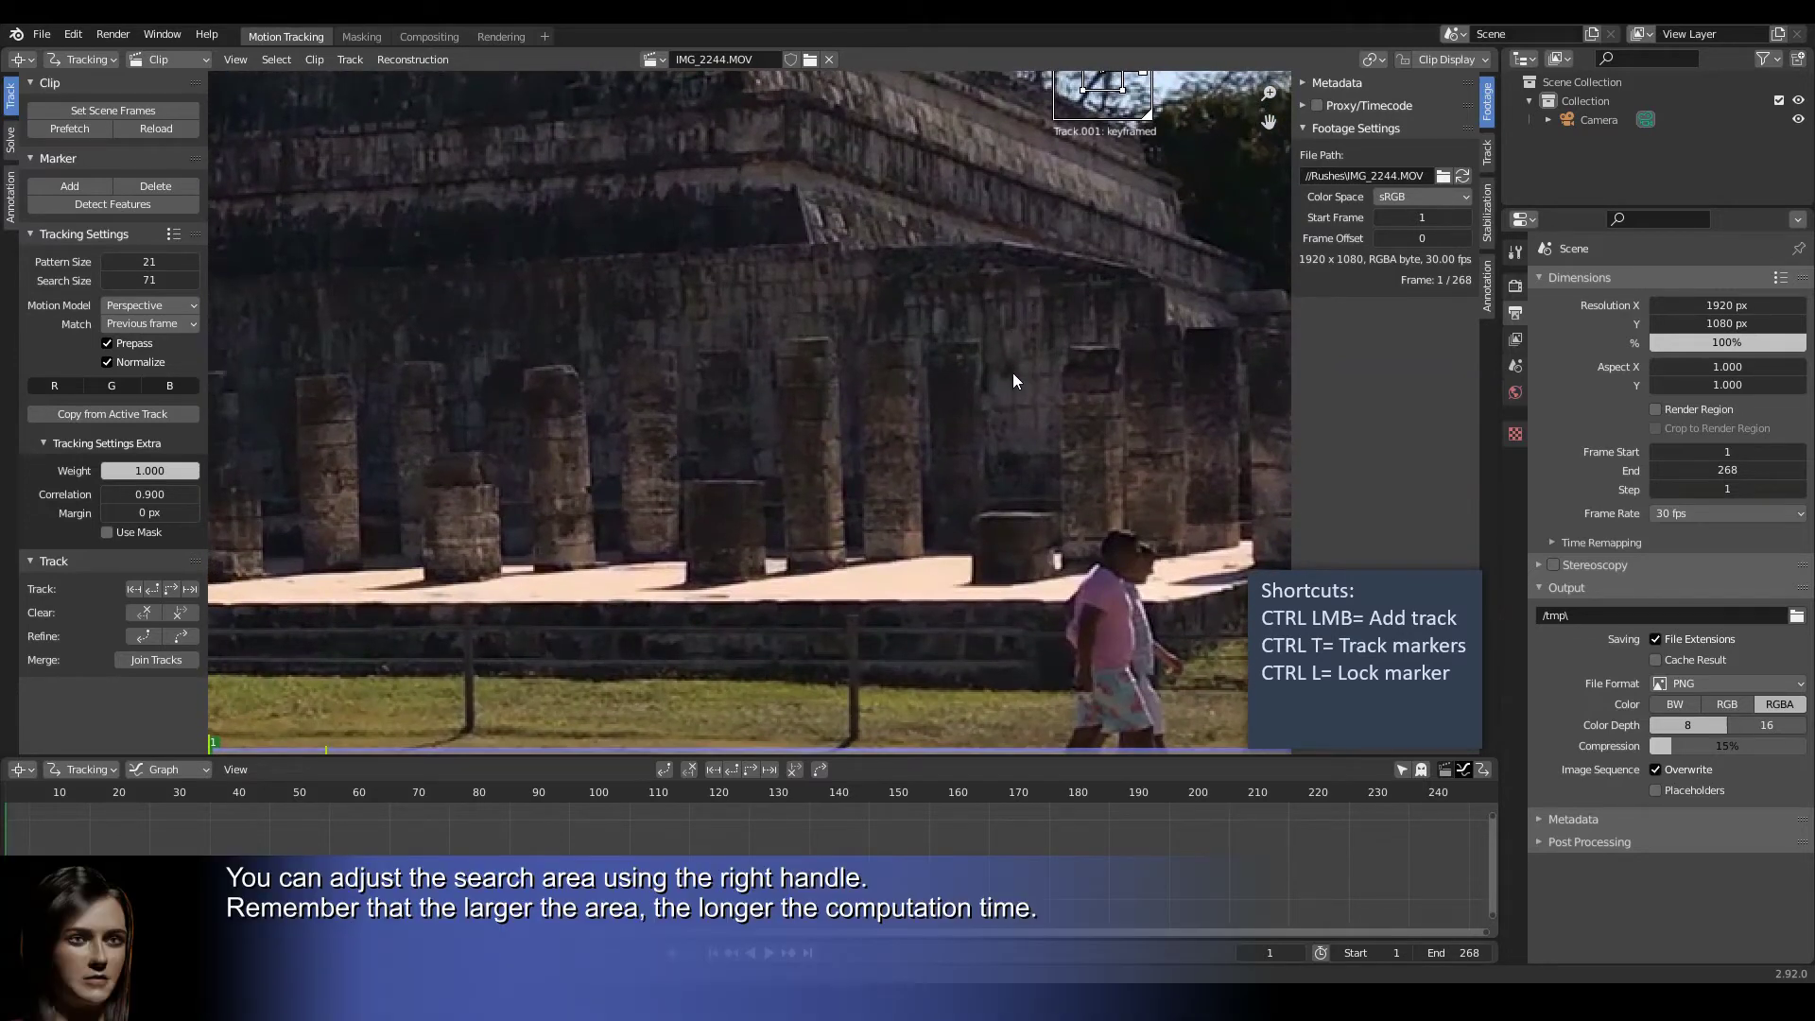
{"action": "left_click", "coordinate": [1013, 373], "text": "ctrl"}
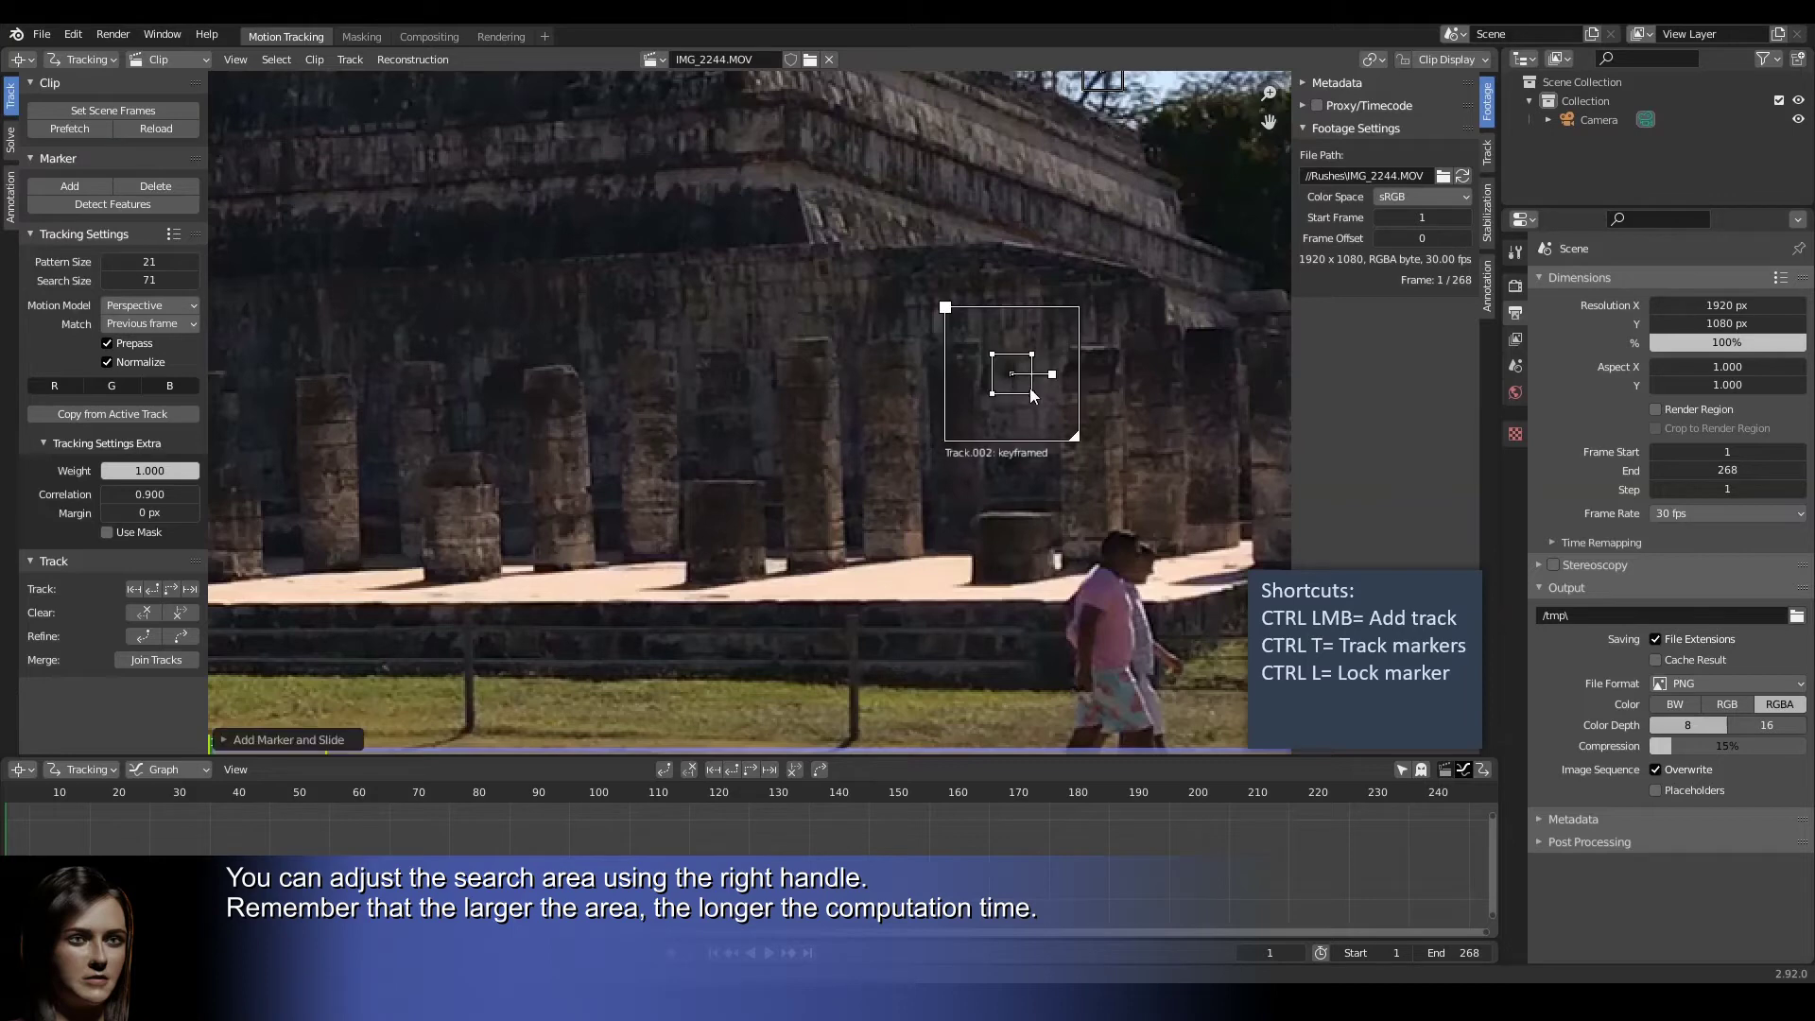
{"action": "left_click_drag", "start_coordinate": [1069, 432], "coordinate": [1062, 425]}
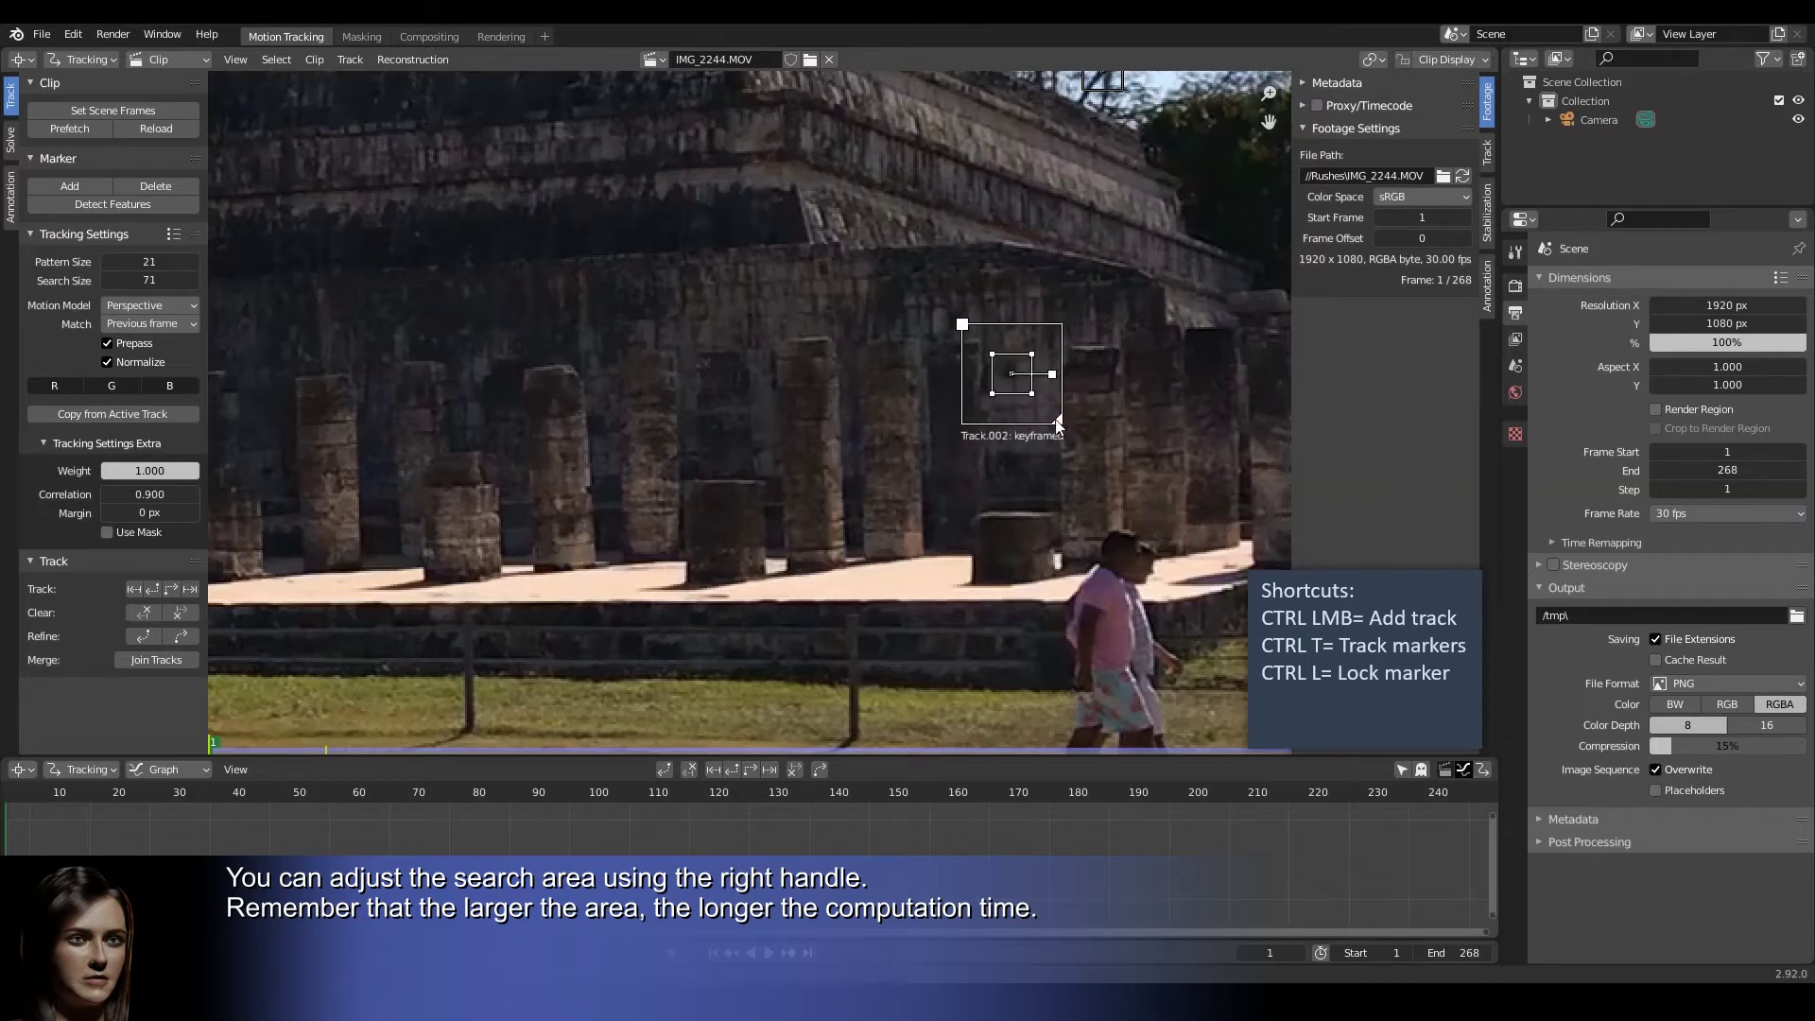
{"action": "mouse_move", "coordinate": [1070, 477]}
{"action": "middle_mouse_down"}
{"action": "mouse_move", "coordinate": [1014, 328]}
{"action": "mouse_move", "coordinate": [1034, 259]}
{"action": "mouse_move", "coordinate": [1175, 256]}
{"action": "middle_mouse_up"}
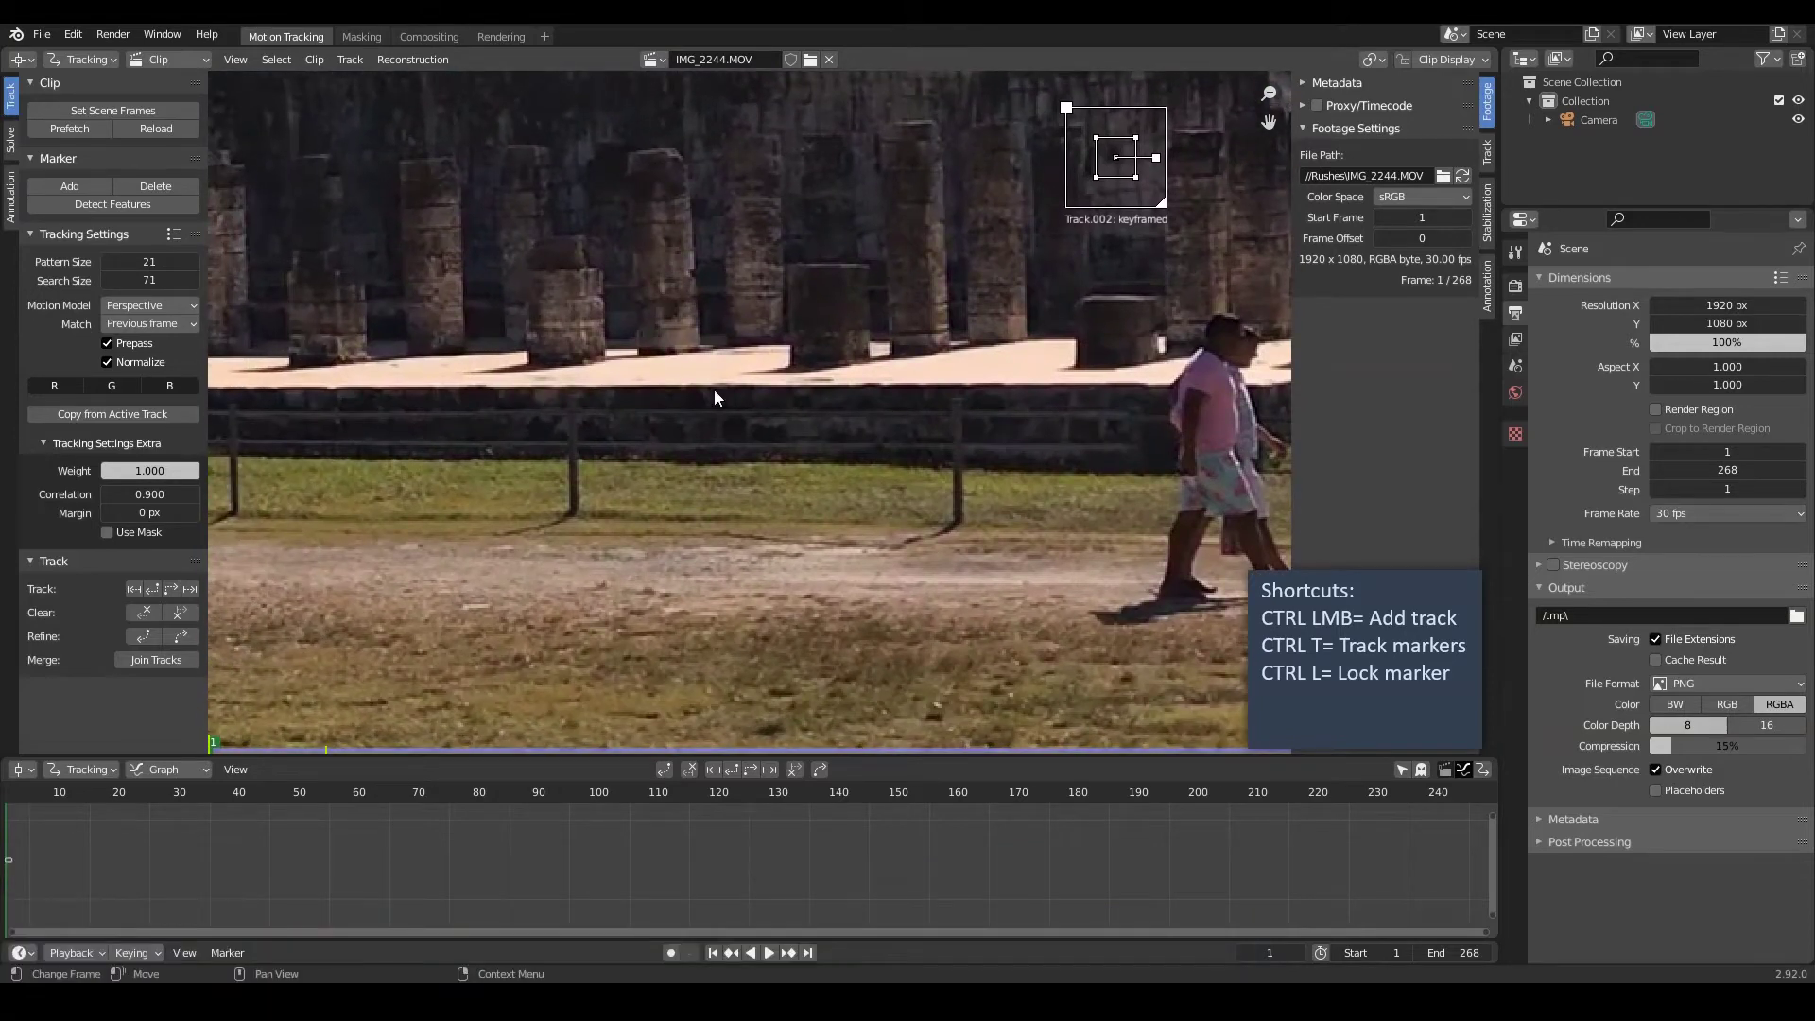
Add Track.003 on the ledge below the columns and resize its boxes
{"action": "left_click", "coordinate": [506, 369], "text": "ctrl"}
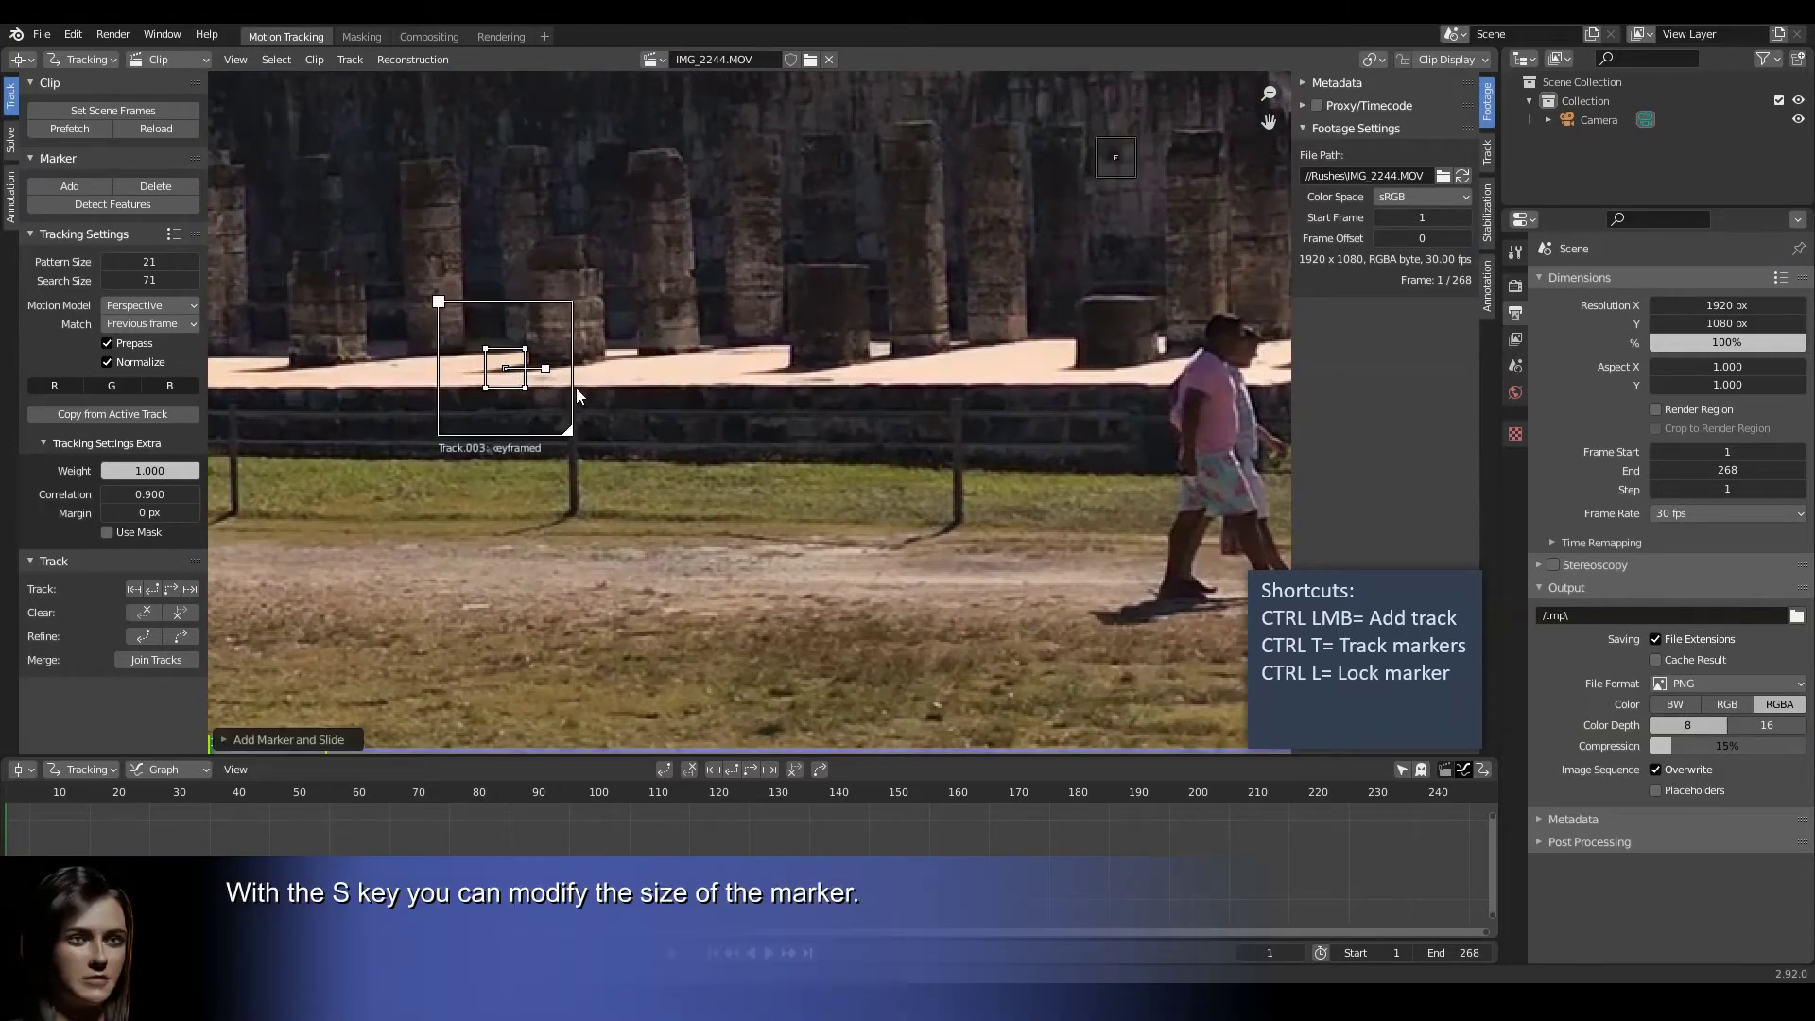
{"action": "key", "text": "s"}
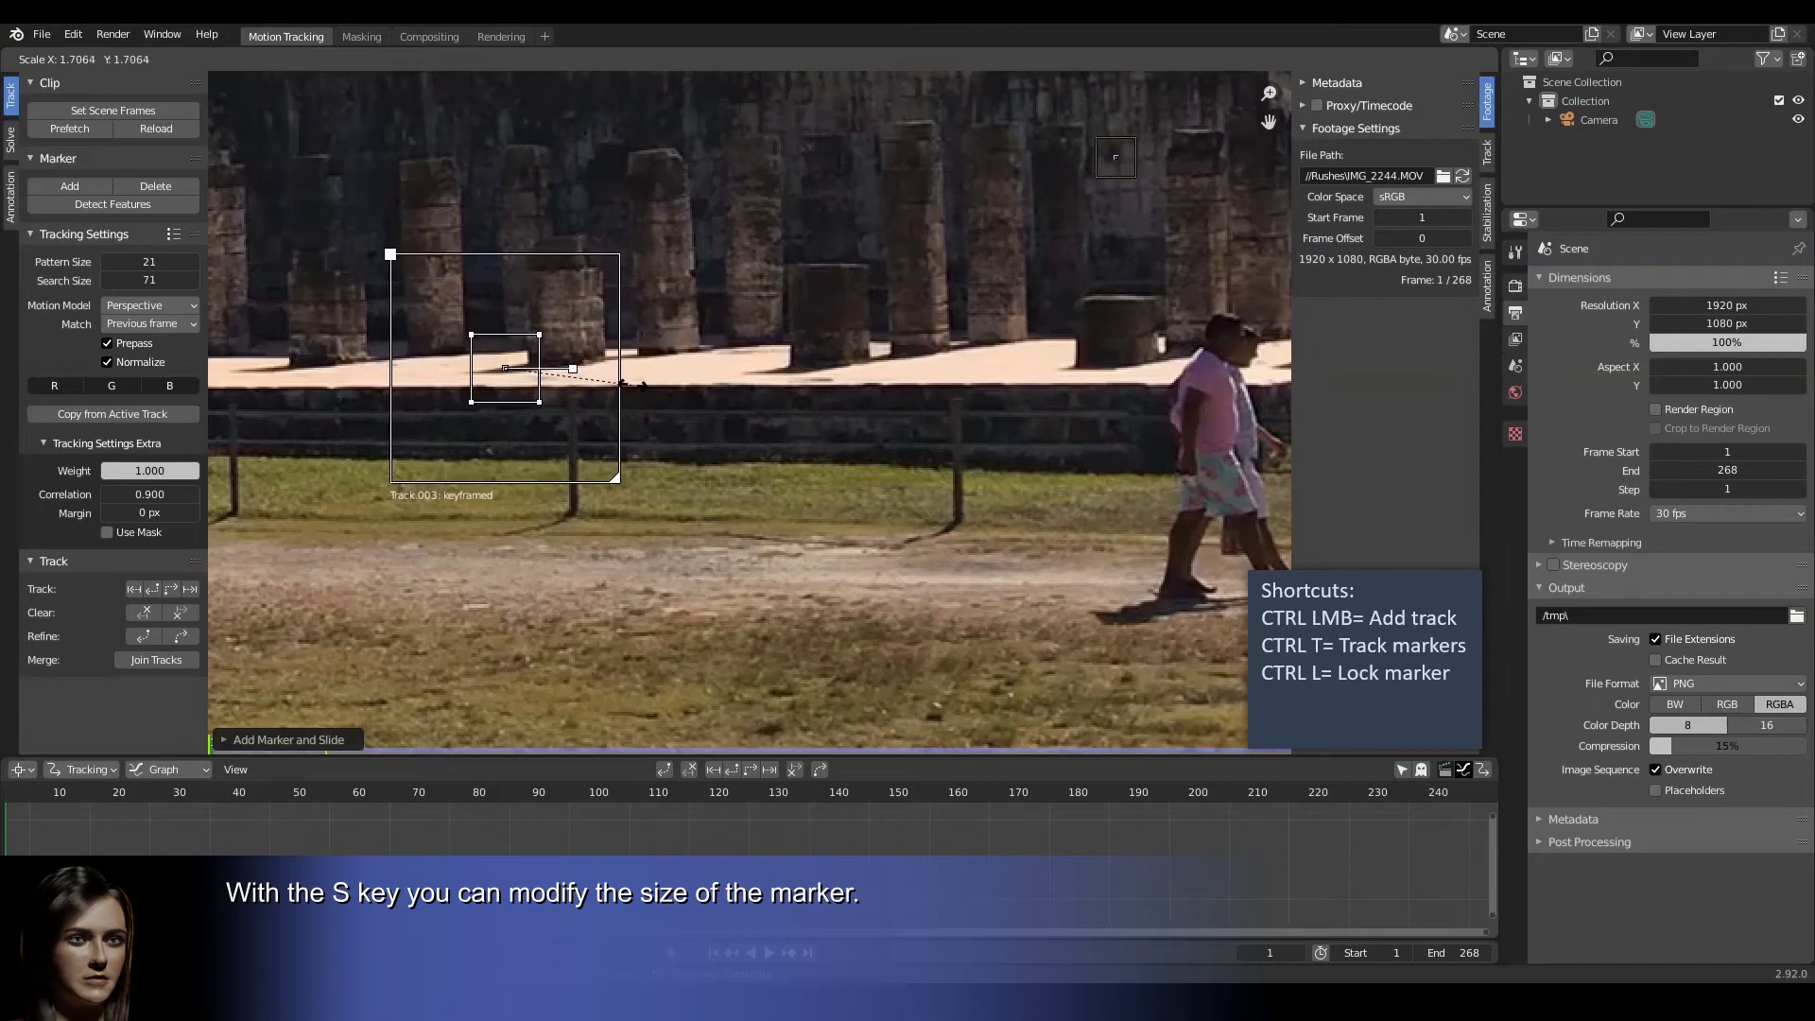
{"action": "left_click", "coordinate": [620, 477]}
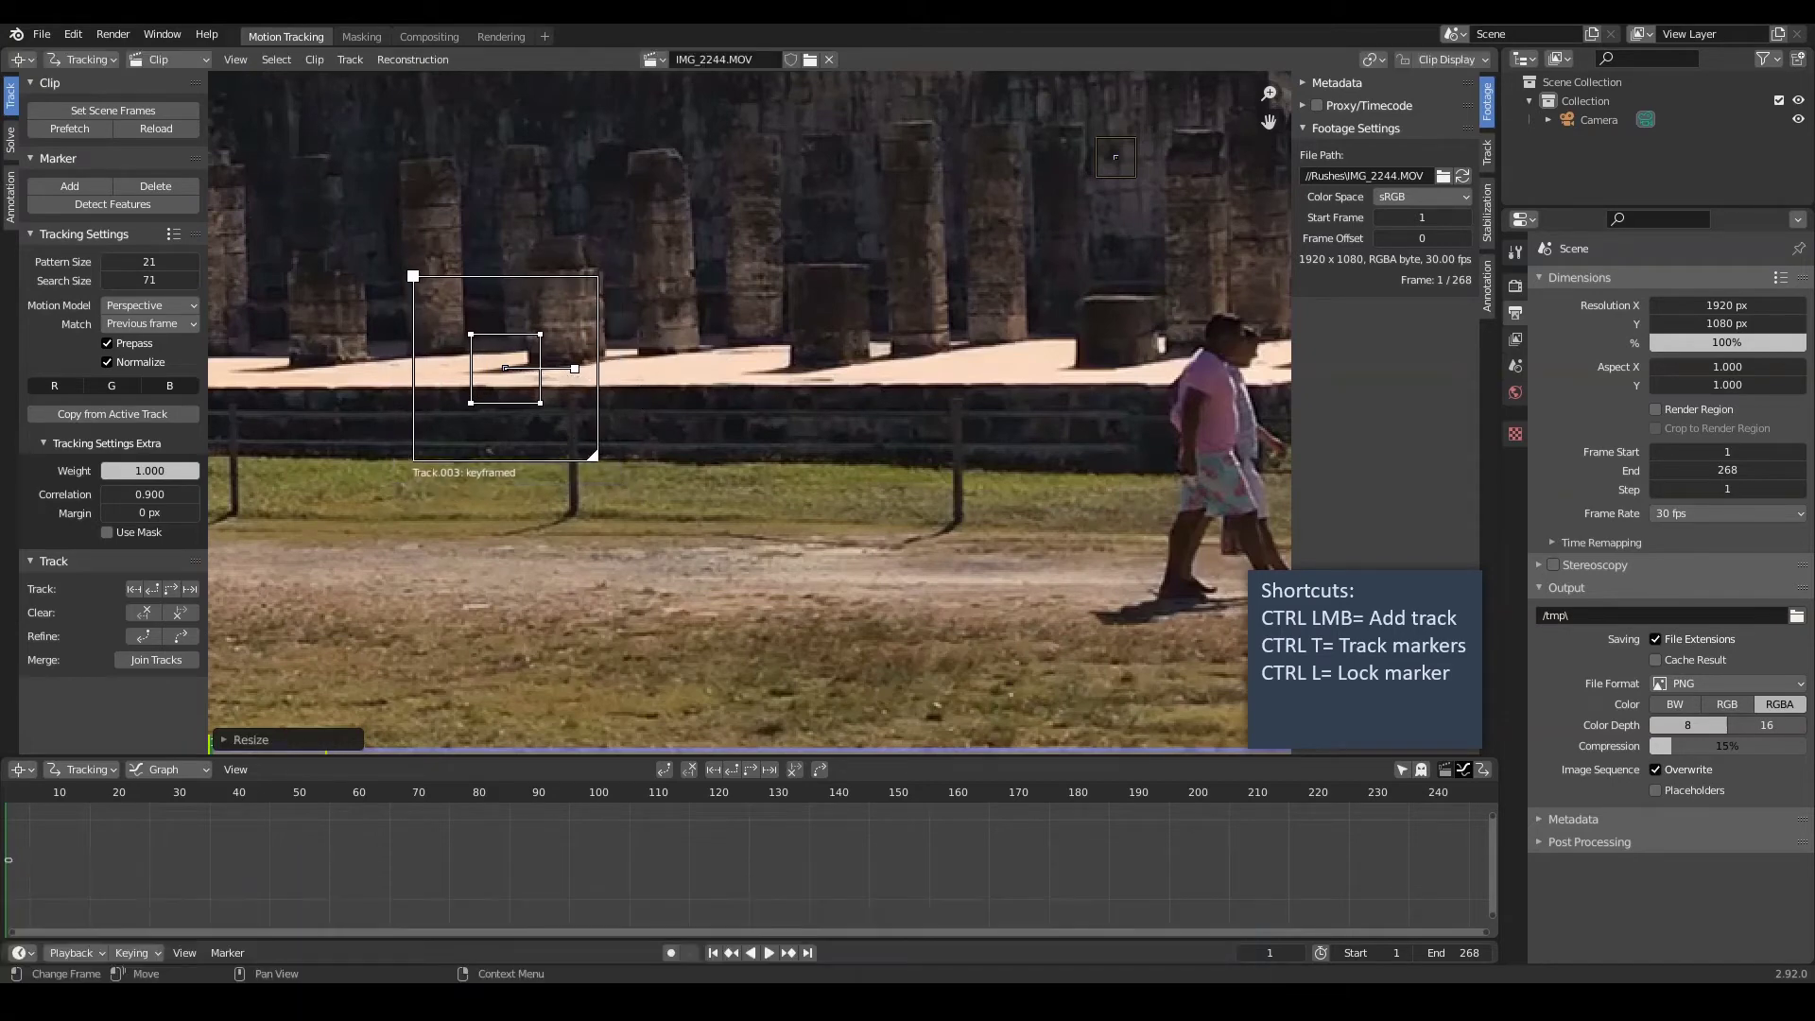
{"action": "left_click_drag", "start_coordinate": [591, 456], "coordinate": [582, 427]}
Add five grass markers, Track.004 to Track.008, shrinking their search areas
{"action": "scroll", "coordinate": [615, 424], "scroll_direction": "down", "scroll_amount": 2}
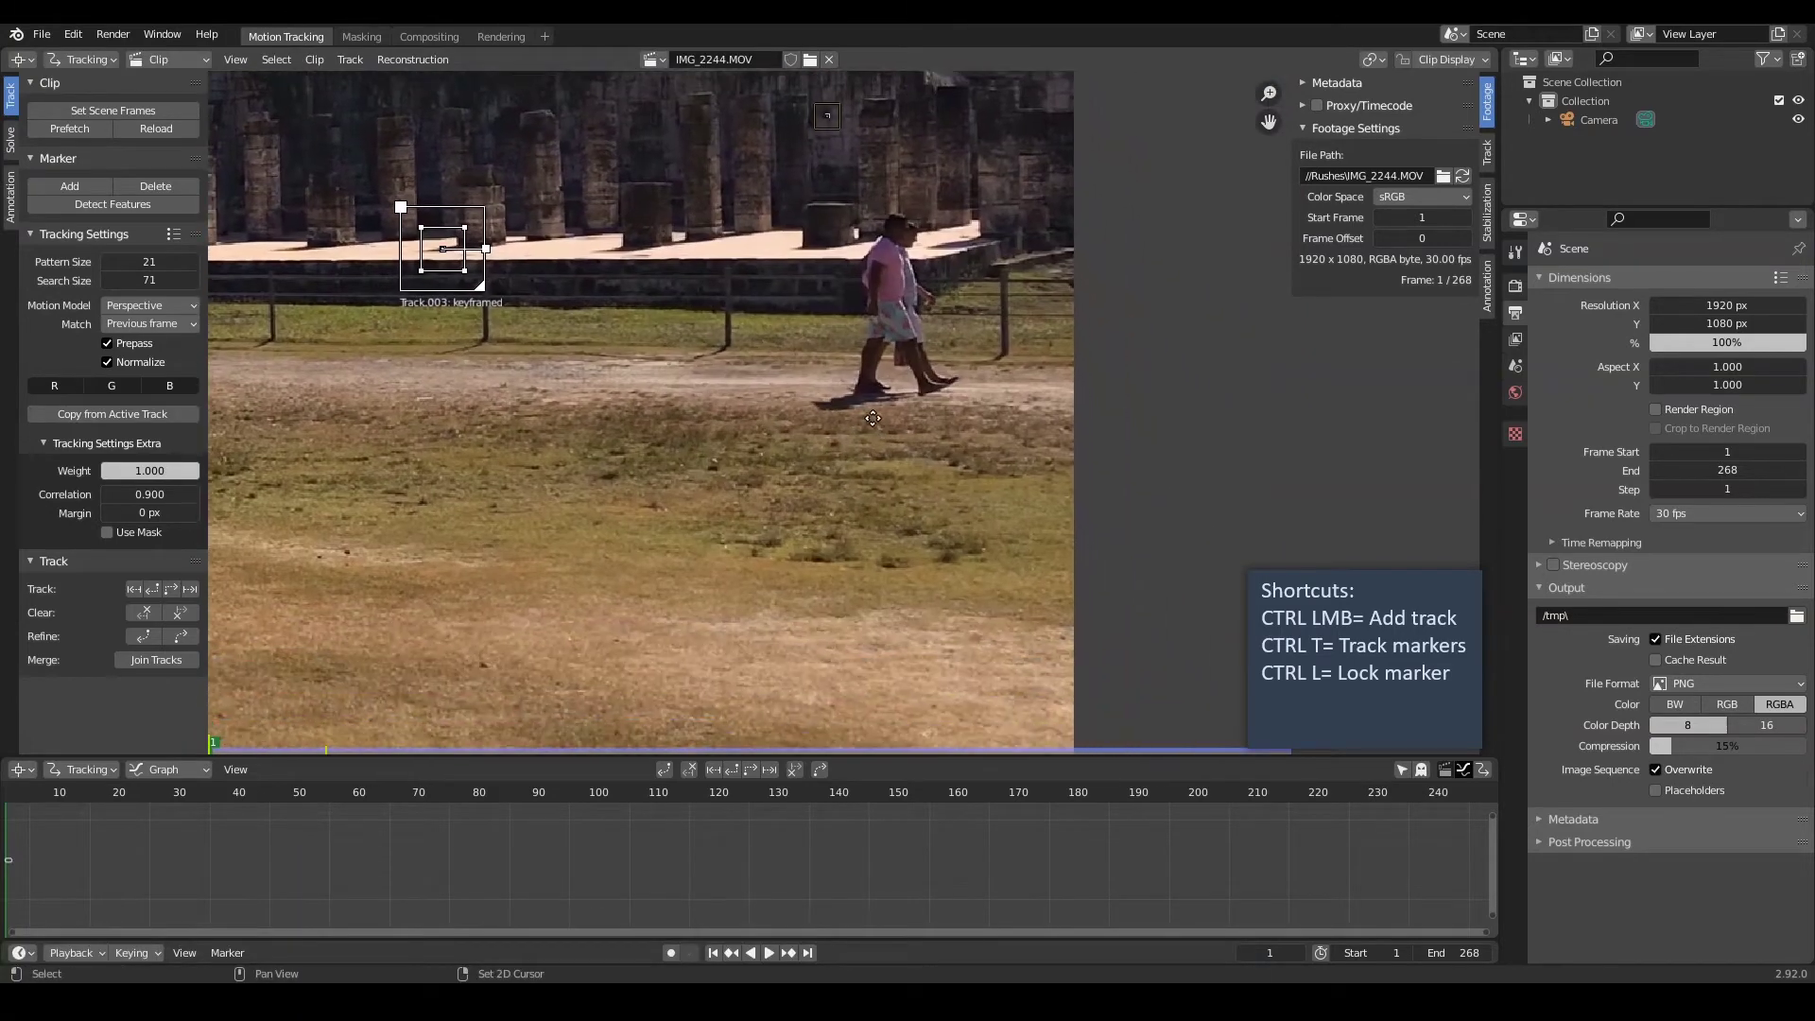
{"action": "middle_click_drag", "start_coordinate": [873, 418], "coordinate": [860, 397]}
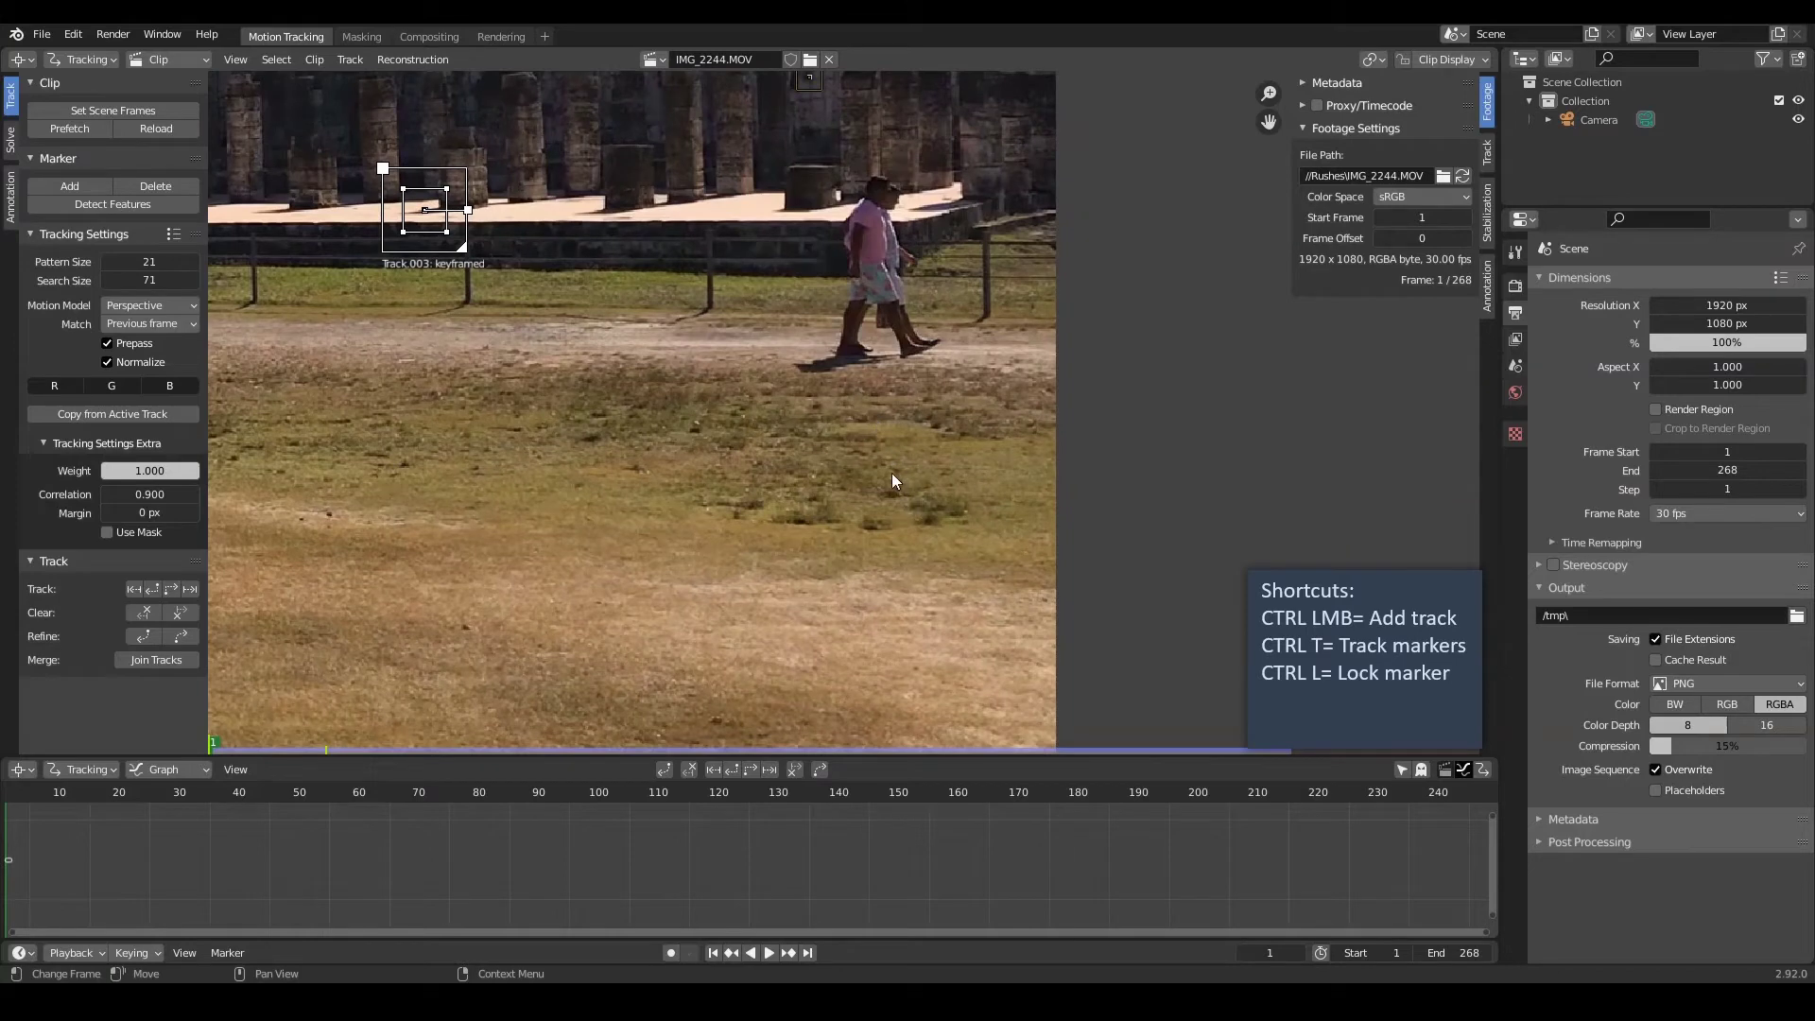
{"action": "left_click", "coordinate": [698, 429], "text": "ctrl"}
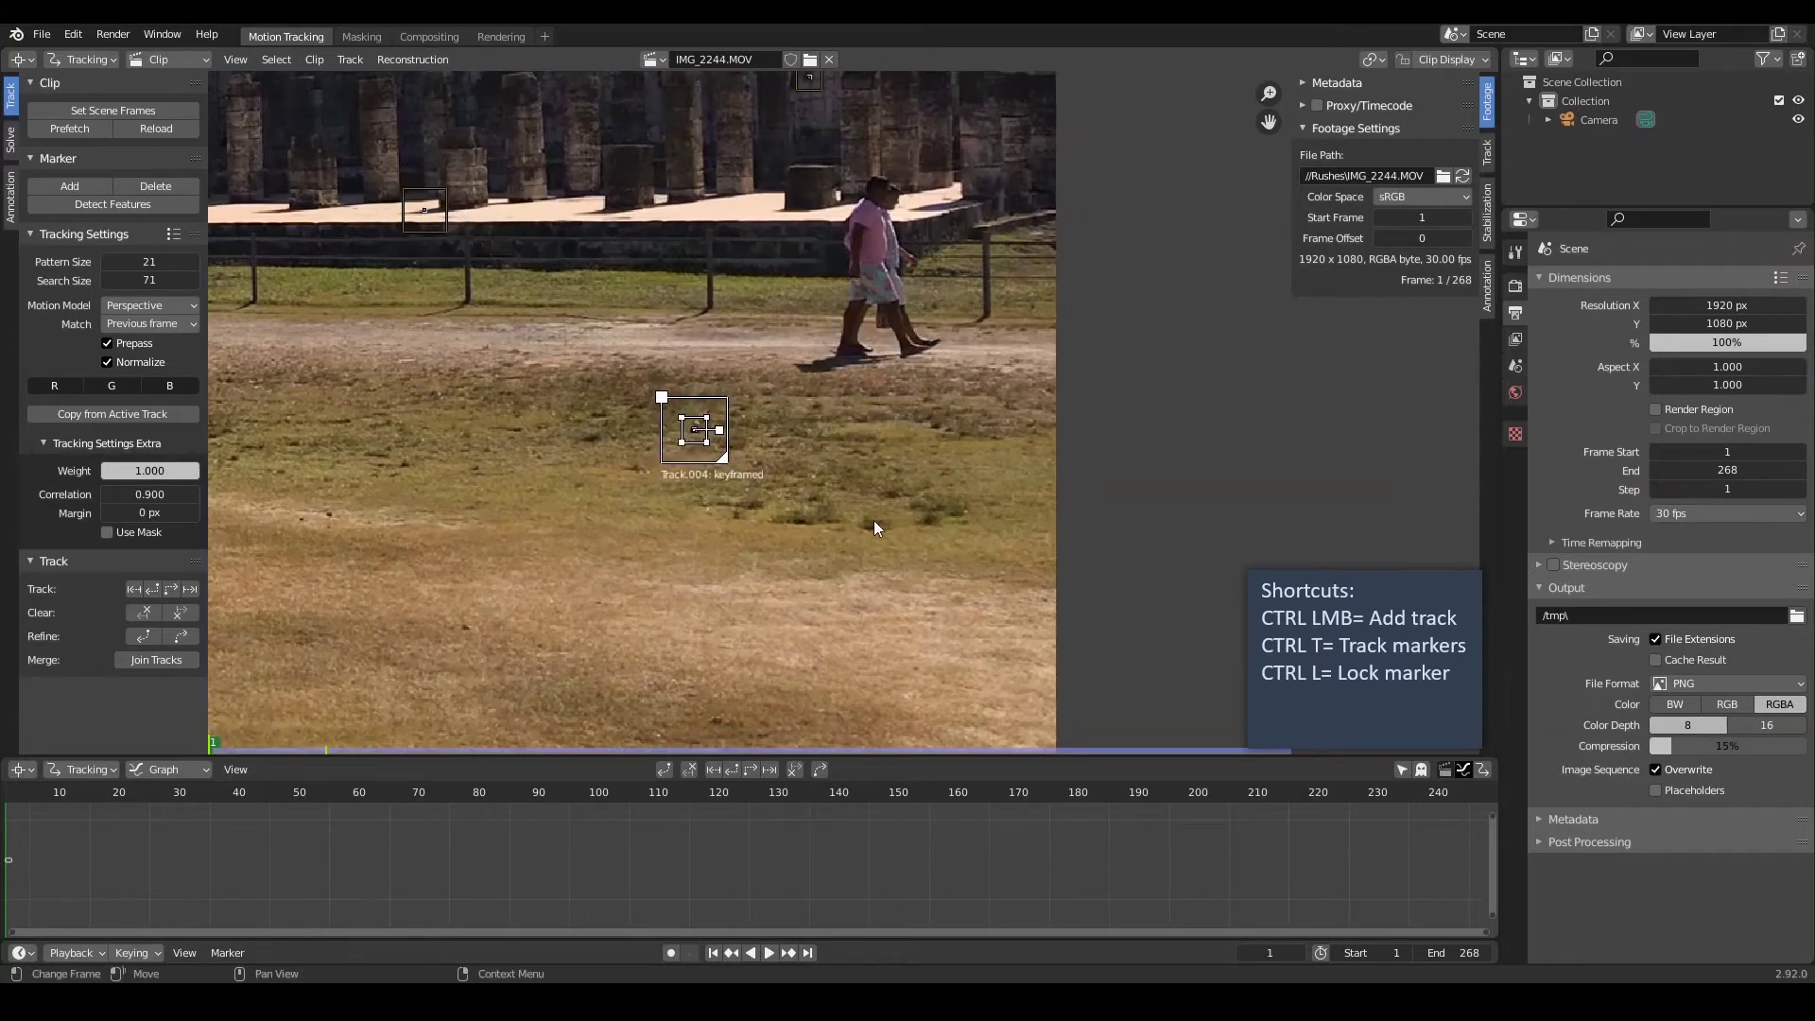
{"action": "left_click", "coordinate": [935, 425], "text": "ctrl"}
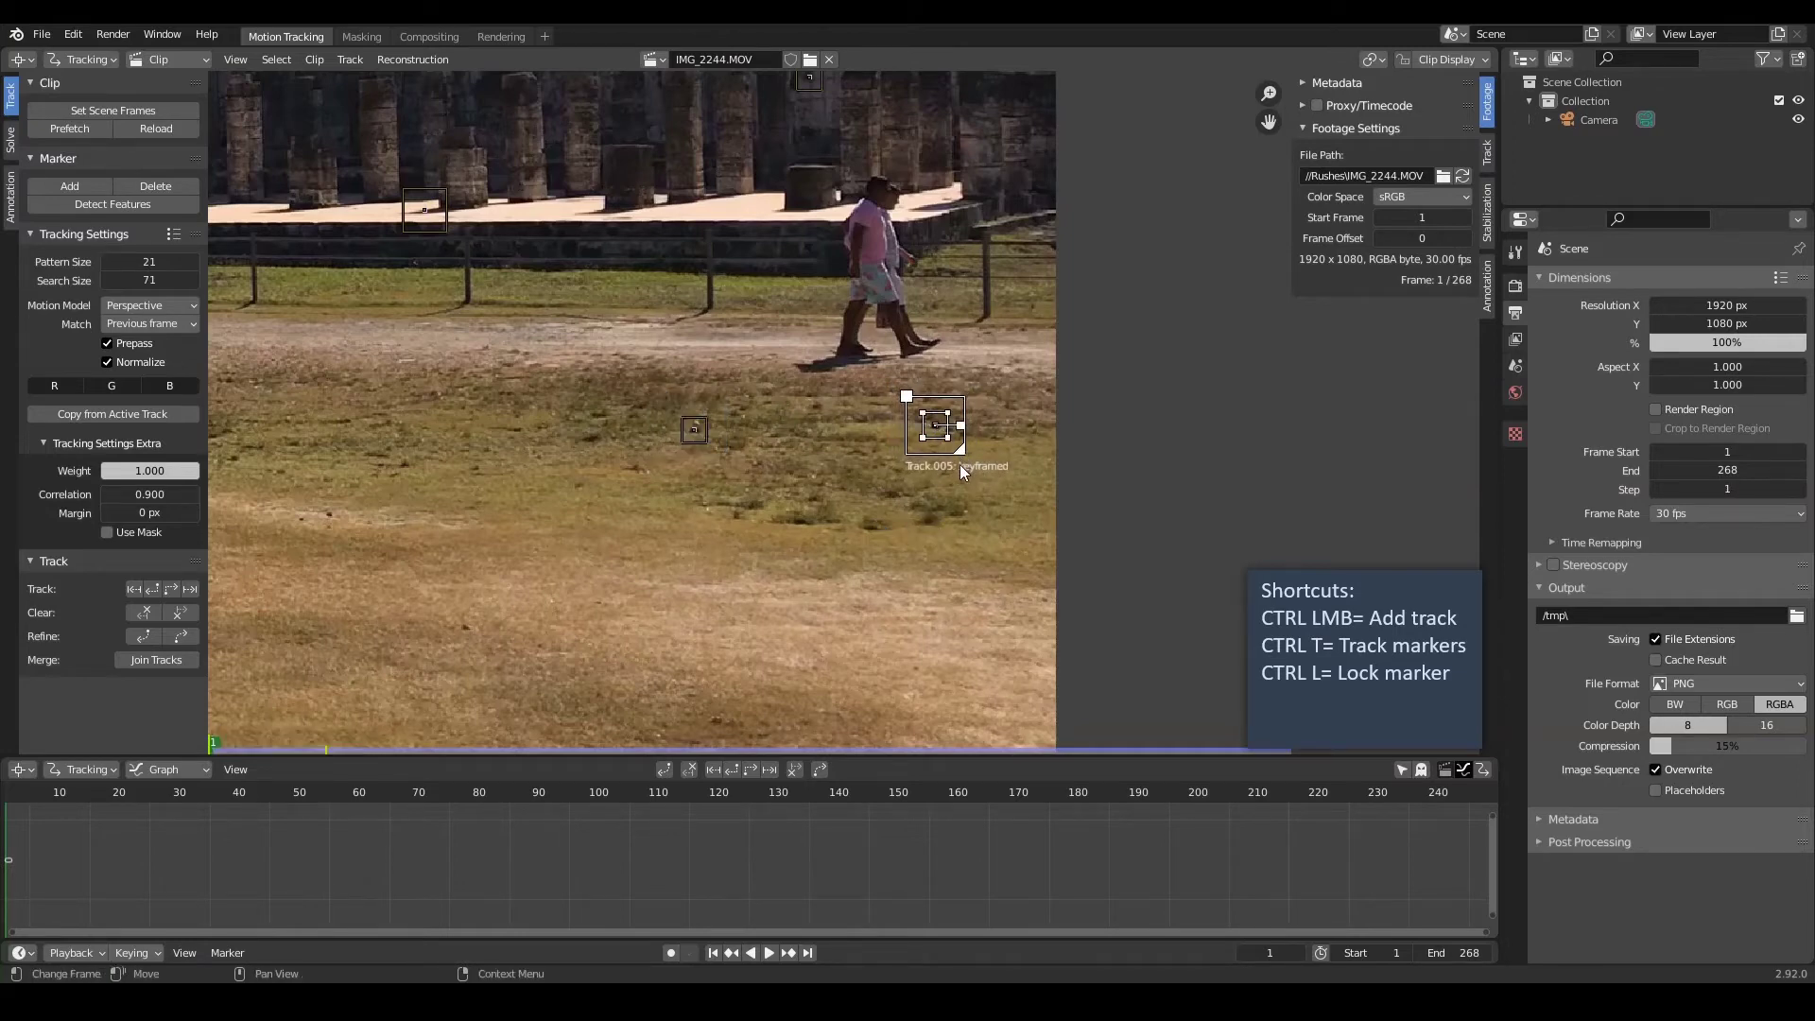
{"action": "left_click", "coordinate": [735, 516], "text": "ctrl"}
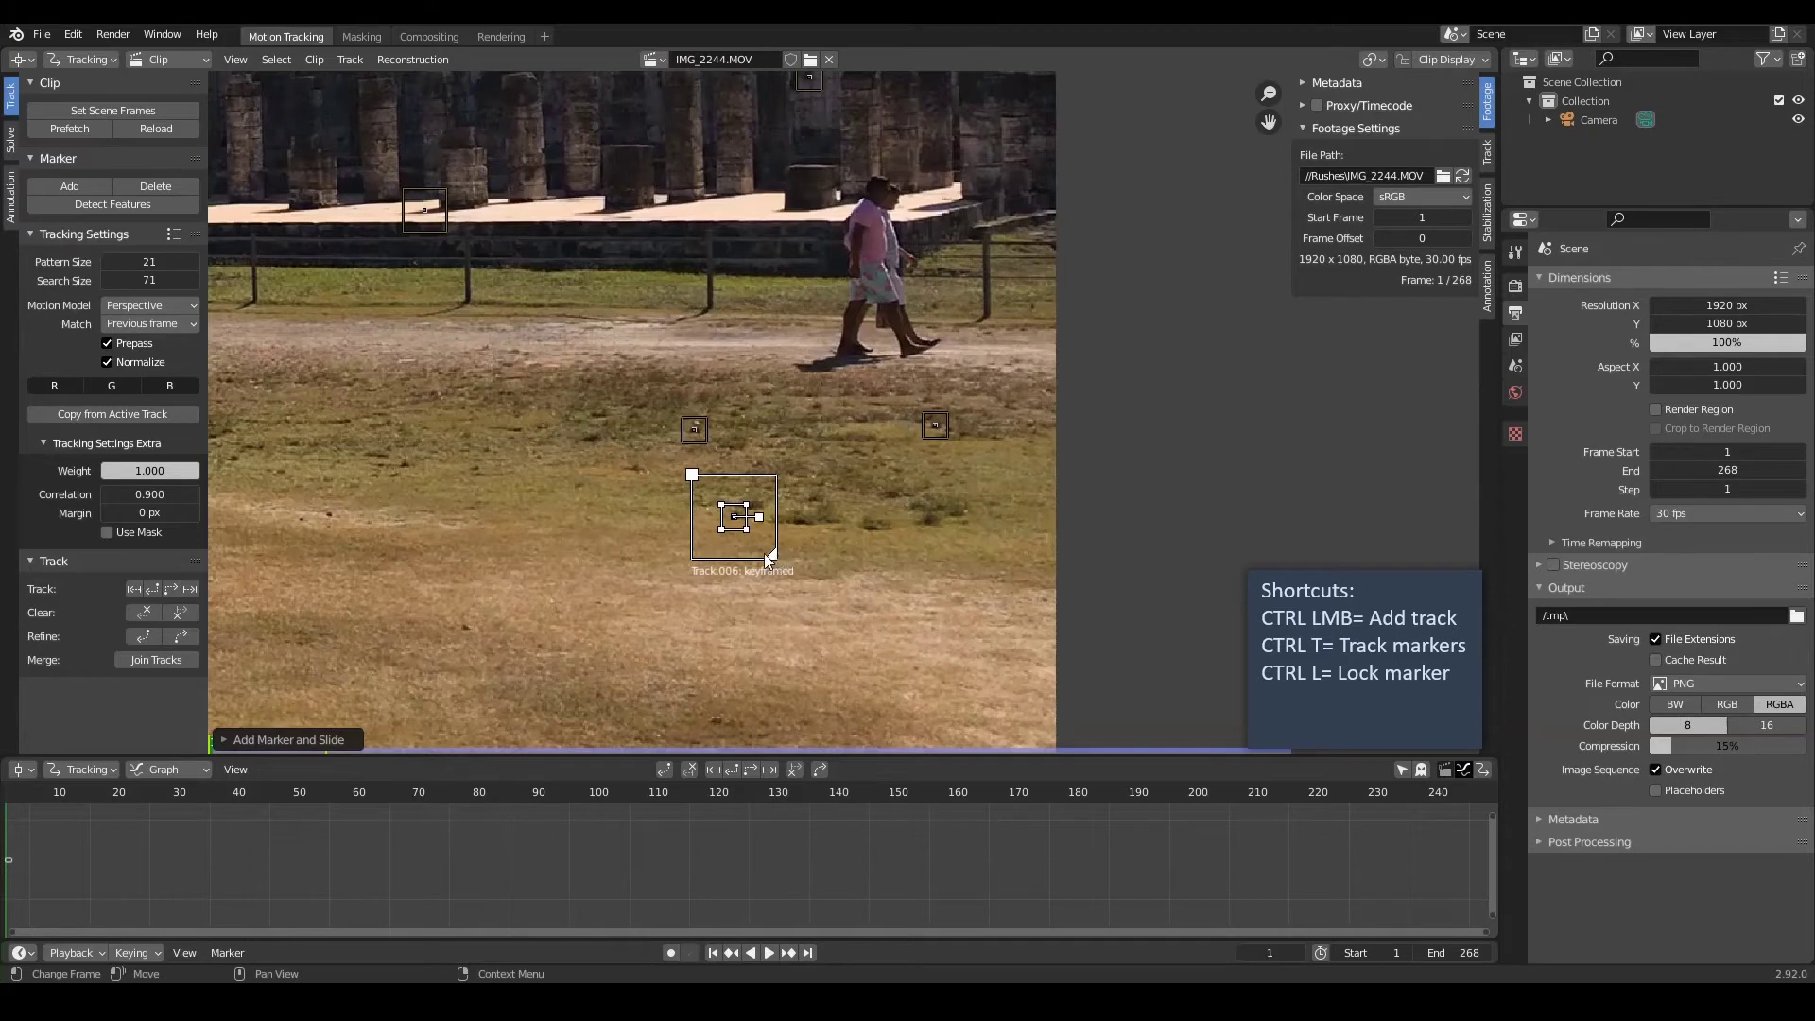
{"action": "middle_click_drag", "start_coordinate": [763, 548], "coordinate": [927, 568]}
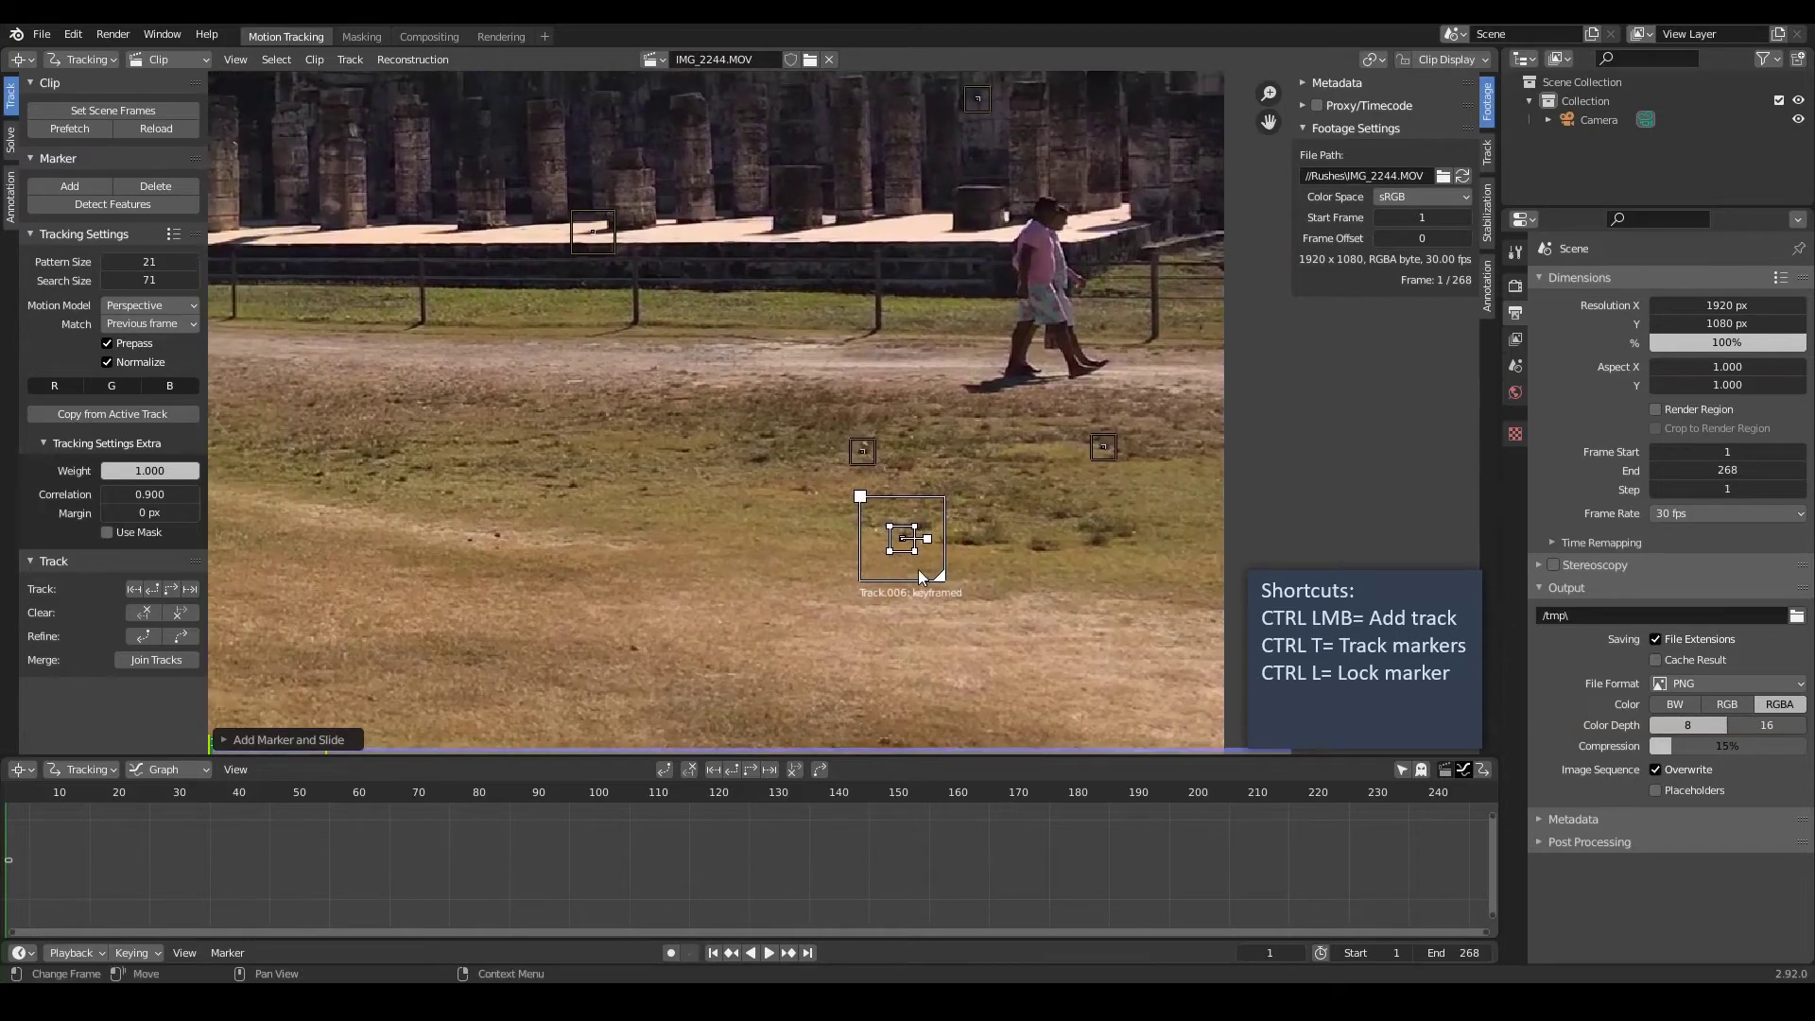
{"action": "left_click", "coordinate": [573, 485], "text": "ctrl"}
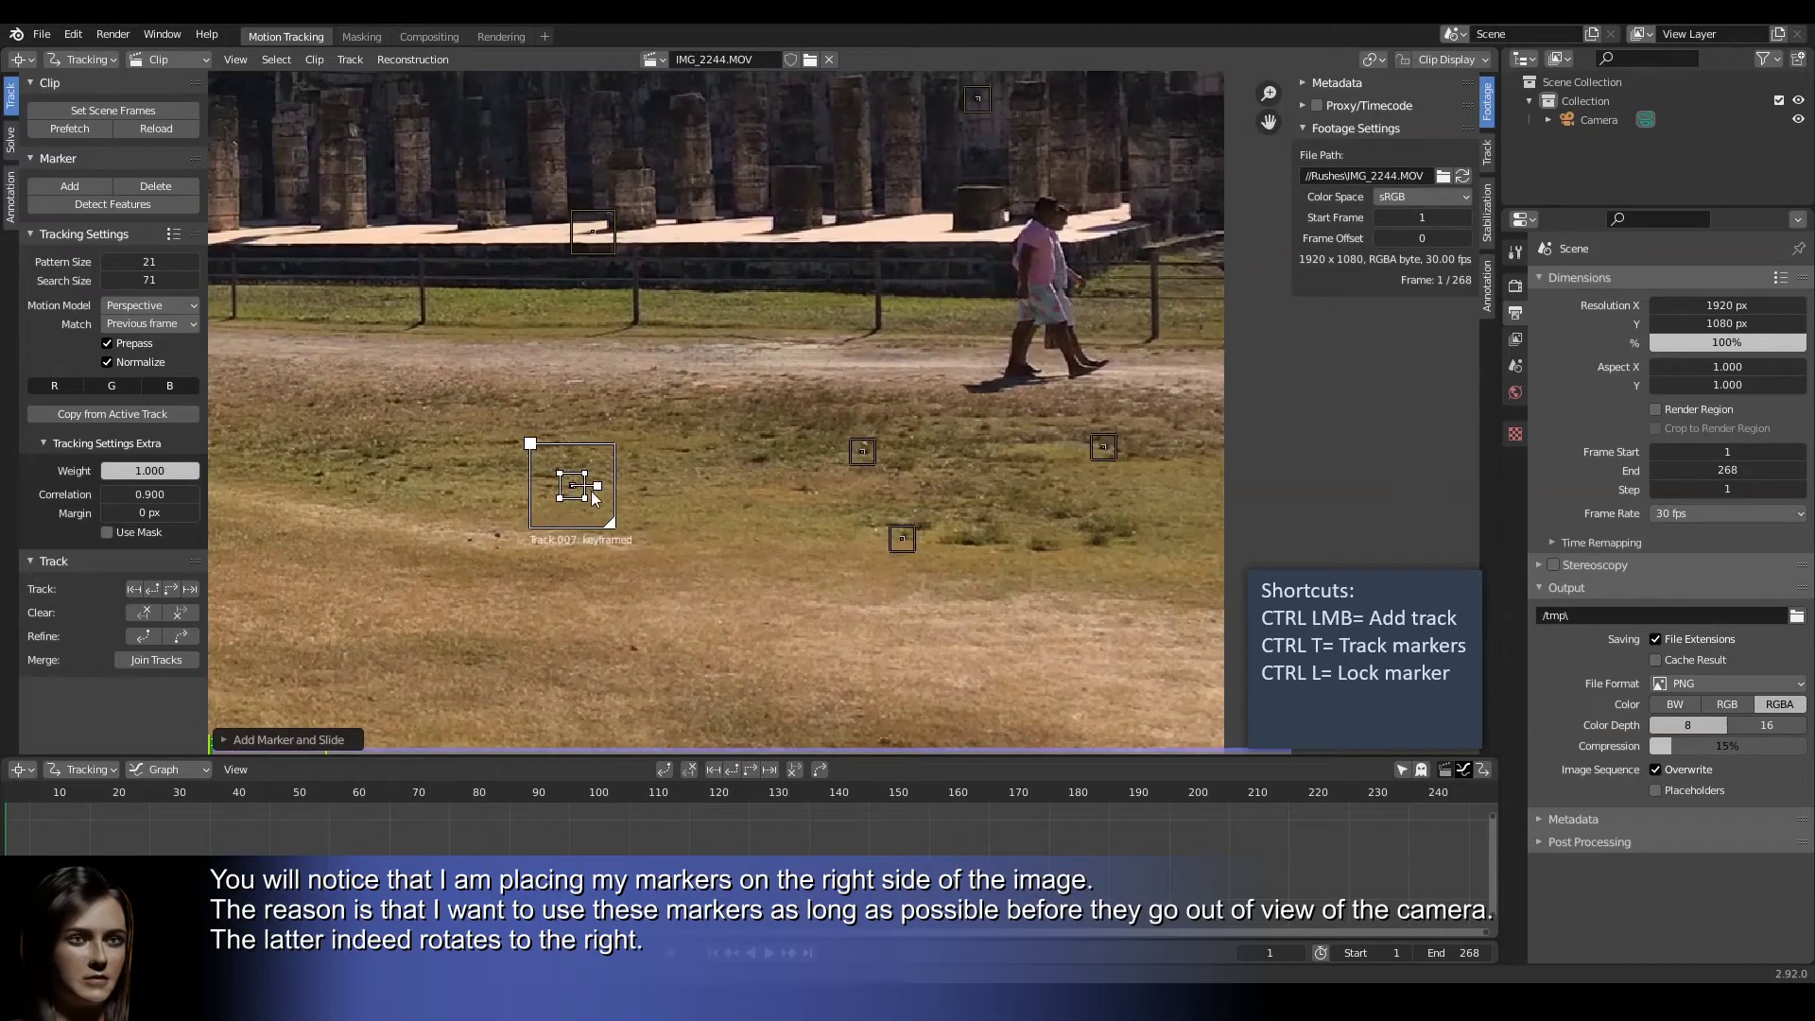
{"action": "left_click_drag", "start_coordinate": [609, 526], "coordinate": [599, 508]}
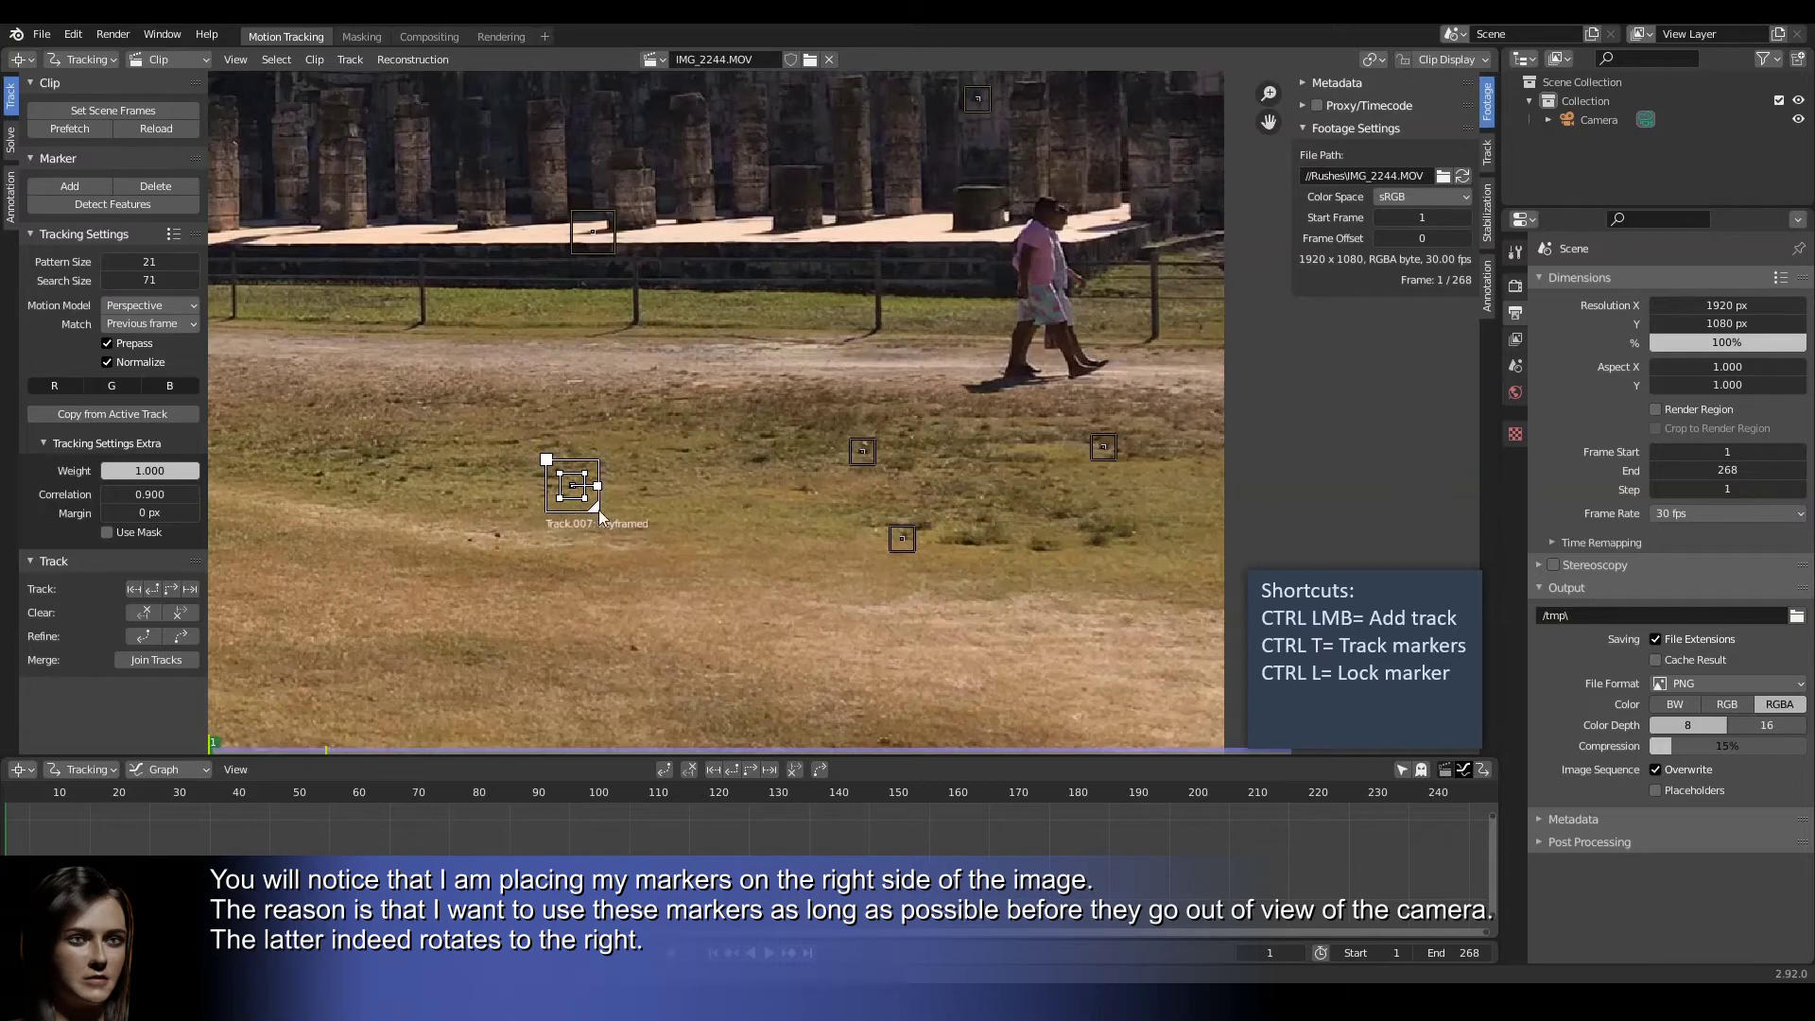
{"action": "middle_click_drag", "start_coordinate": [771, 535], "coordinate": [637, 482]}
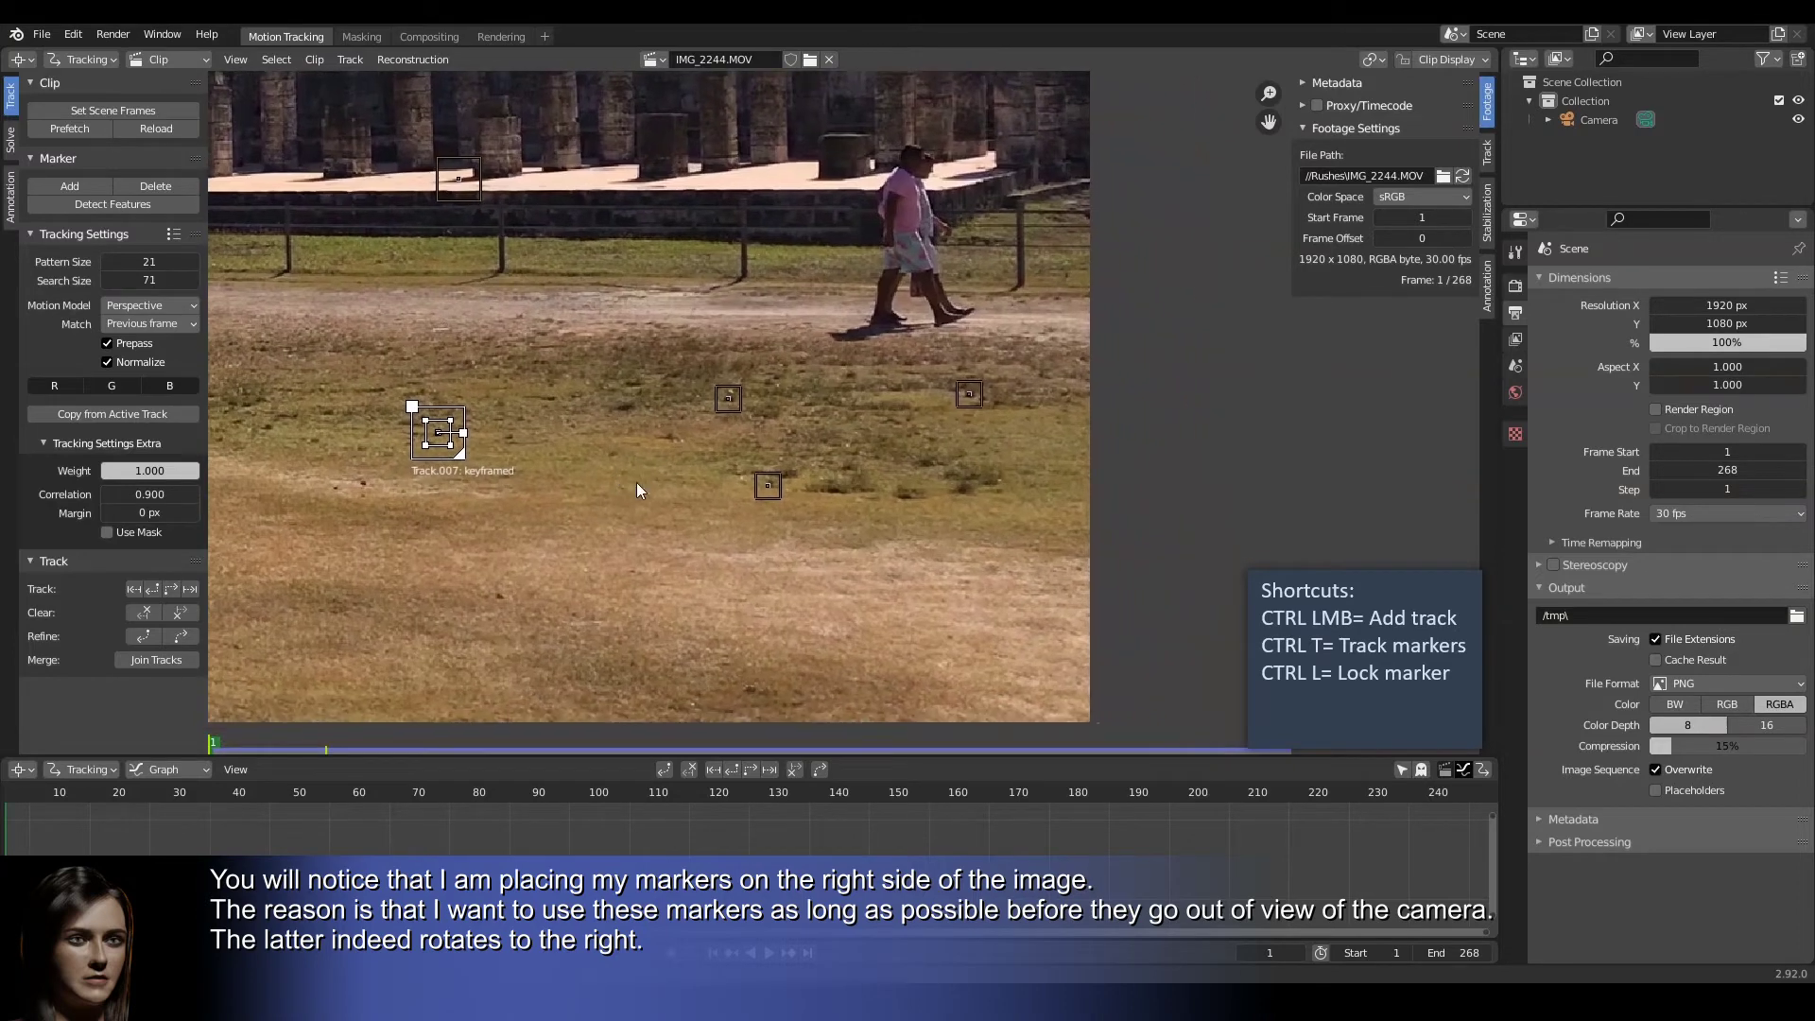
{"action": "left_click", "coordinate": [967, 490], "text": "ctrl"}
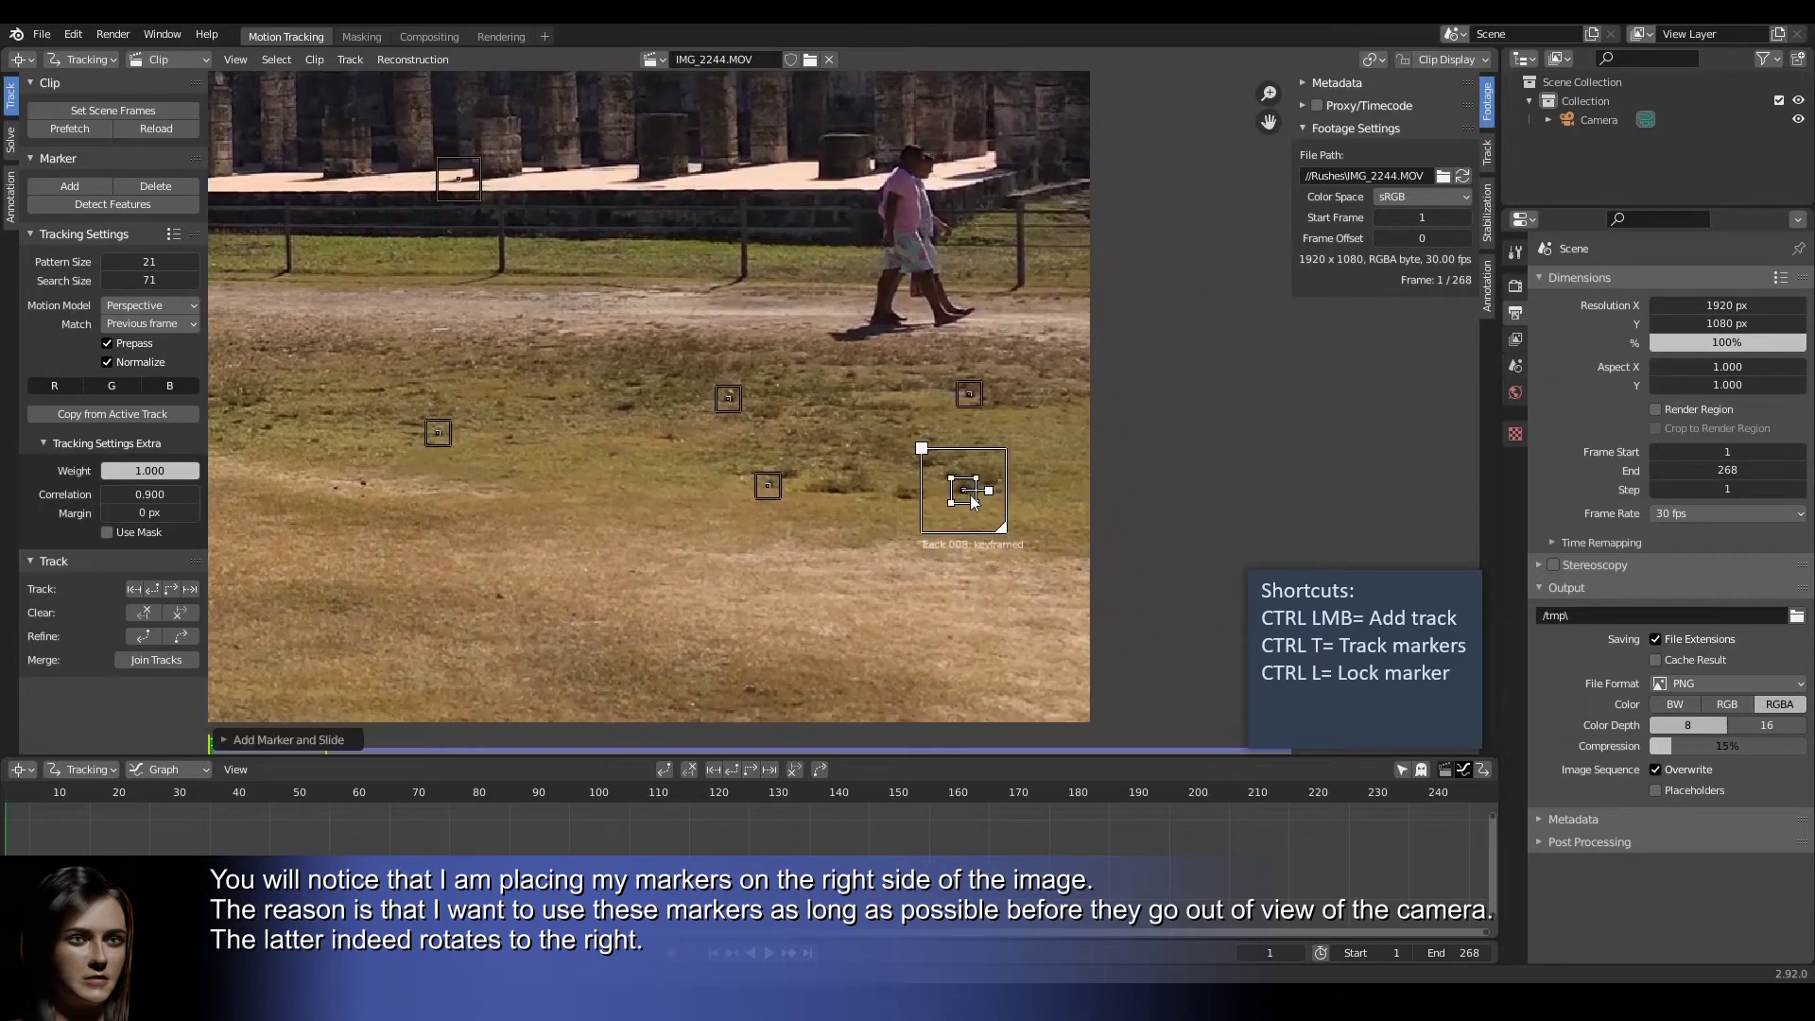
{"action": "left_click_drag", "start_coordinate": [1005, 532], "coordinate": [1003, 531]}
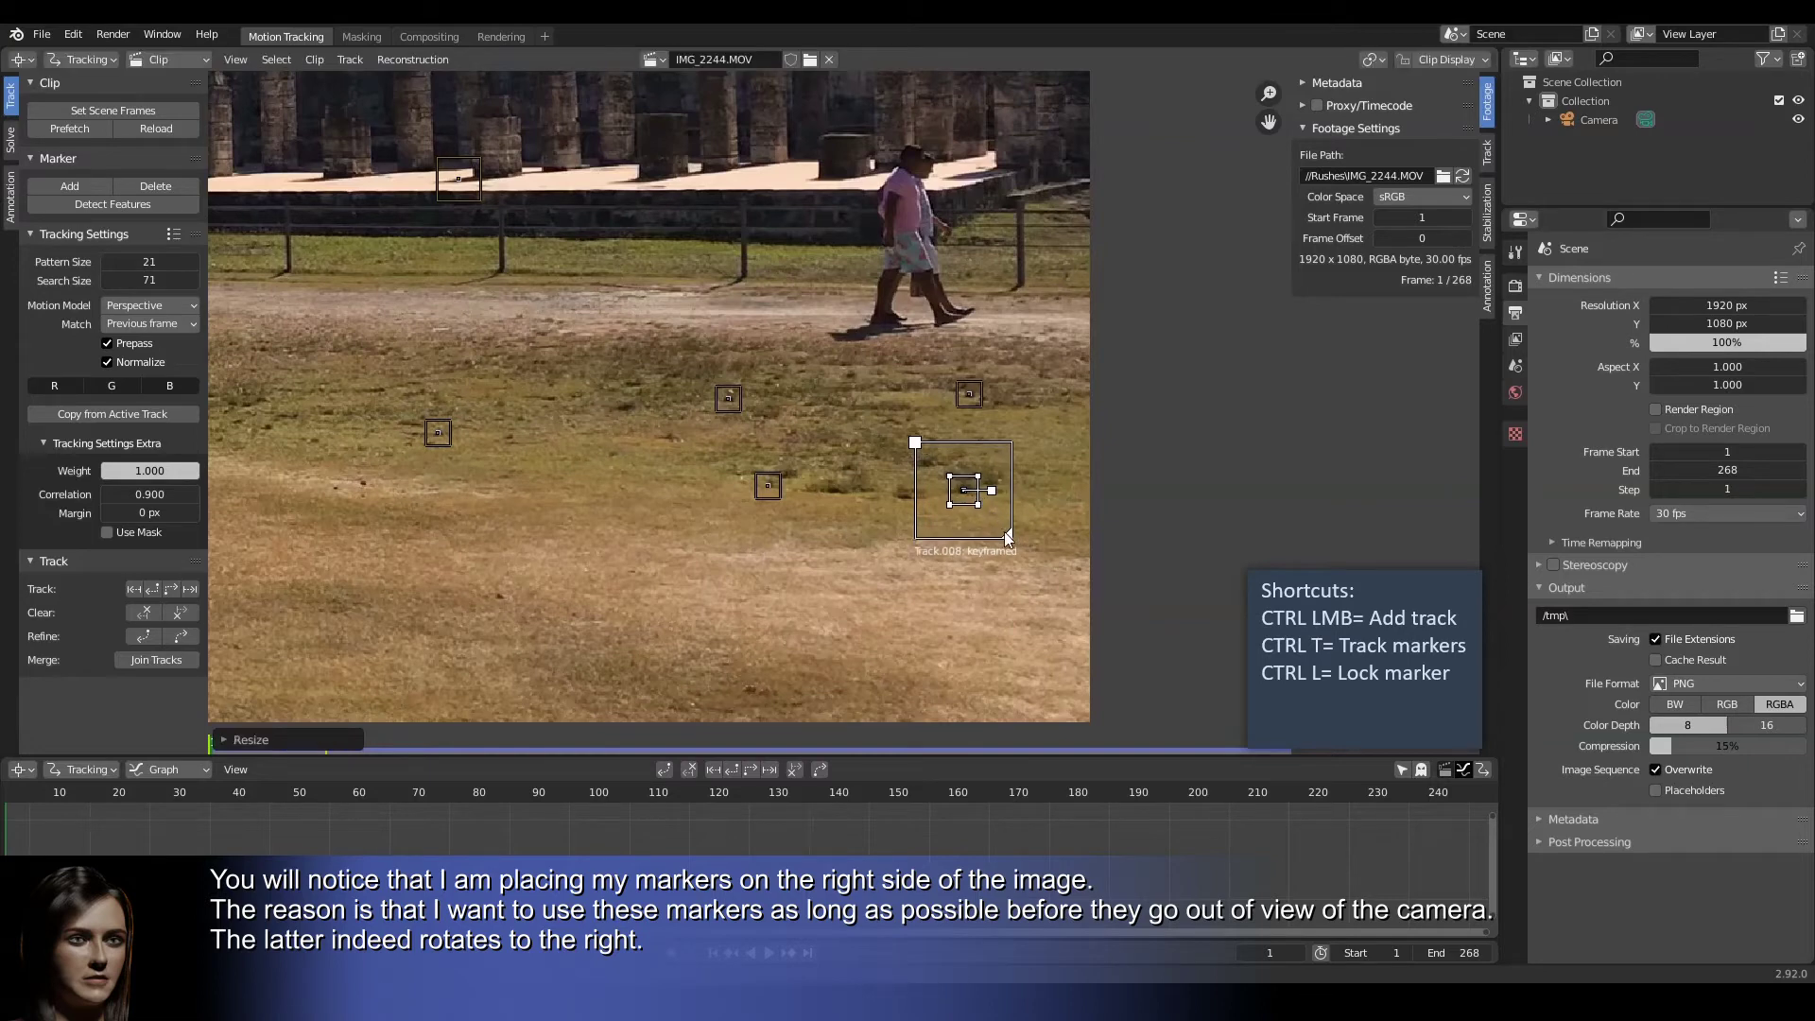
Add Track.009 on the temple wall, widened horizontally, with a smaller search area
{"action": "left_click", "coordinate": [1489, 146]}
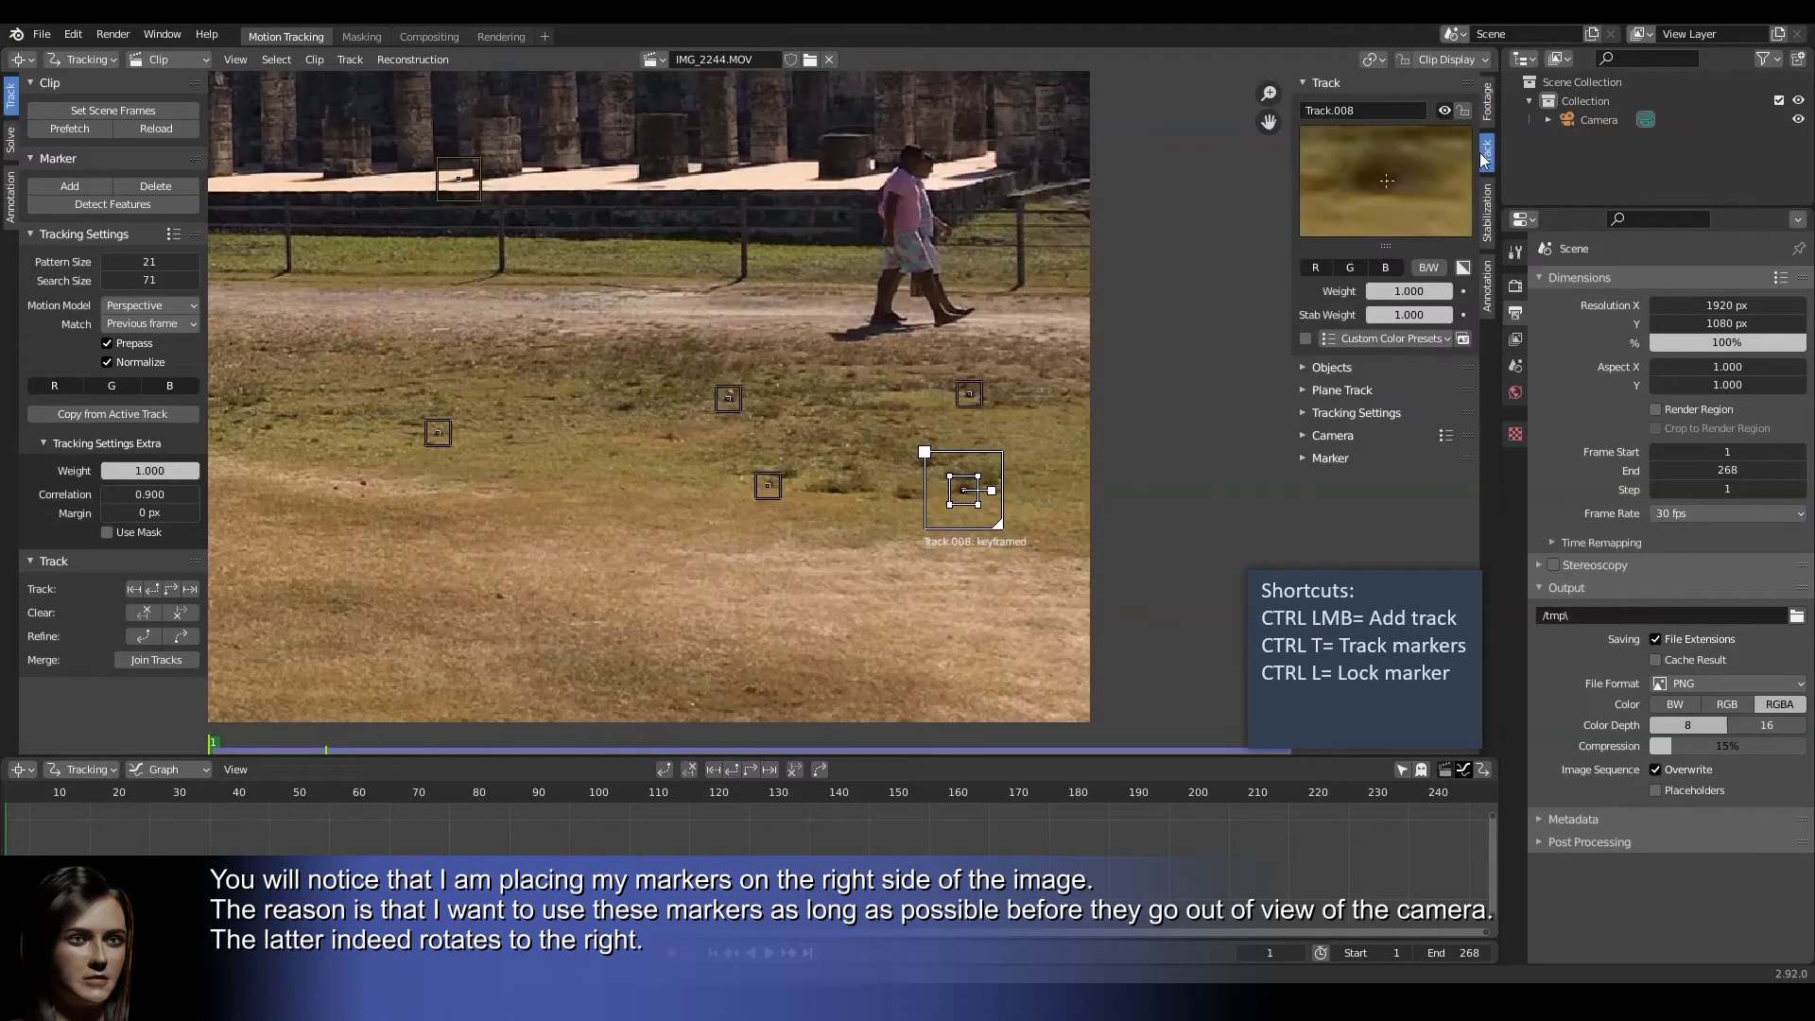
{"action": "middle_click_drag", "start_coordinate": [1023, 325], "coordinate": [1000, 435]}
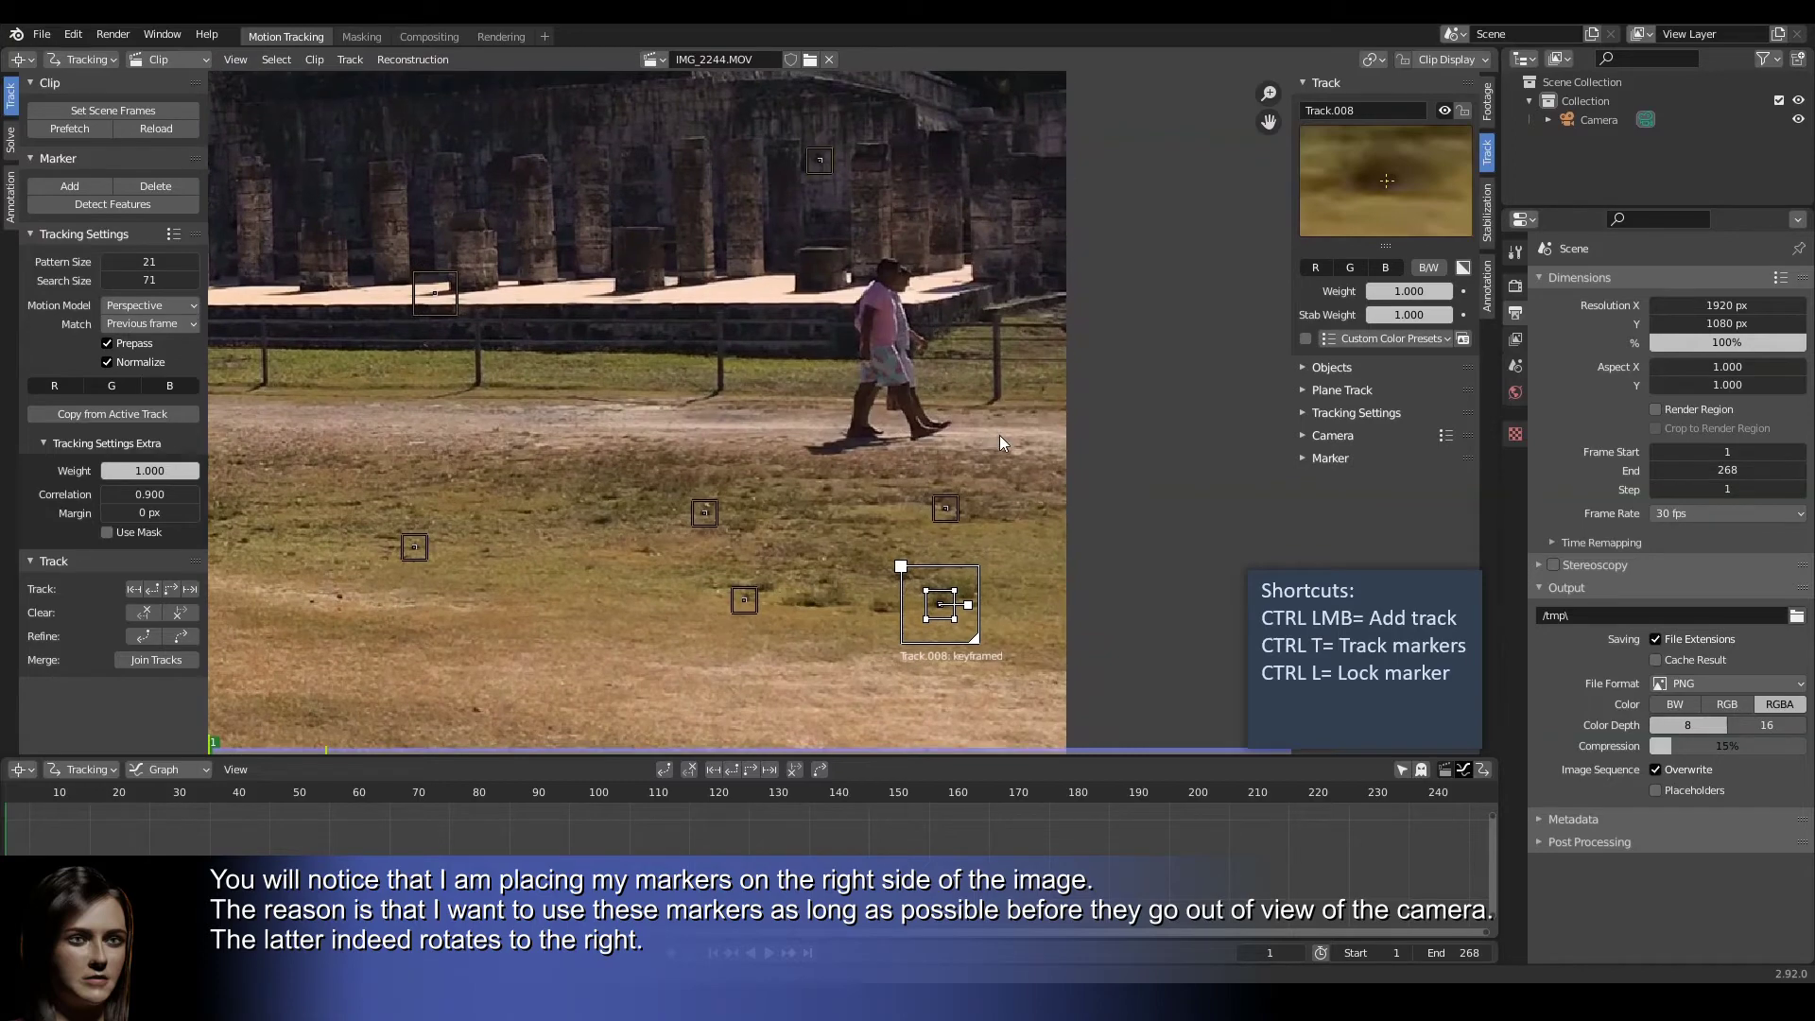
{"action": "scroll", "coordinate": [985, 157], "scroll_direction": "up", "scroll_amount": 2}
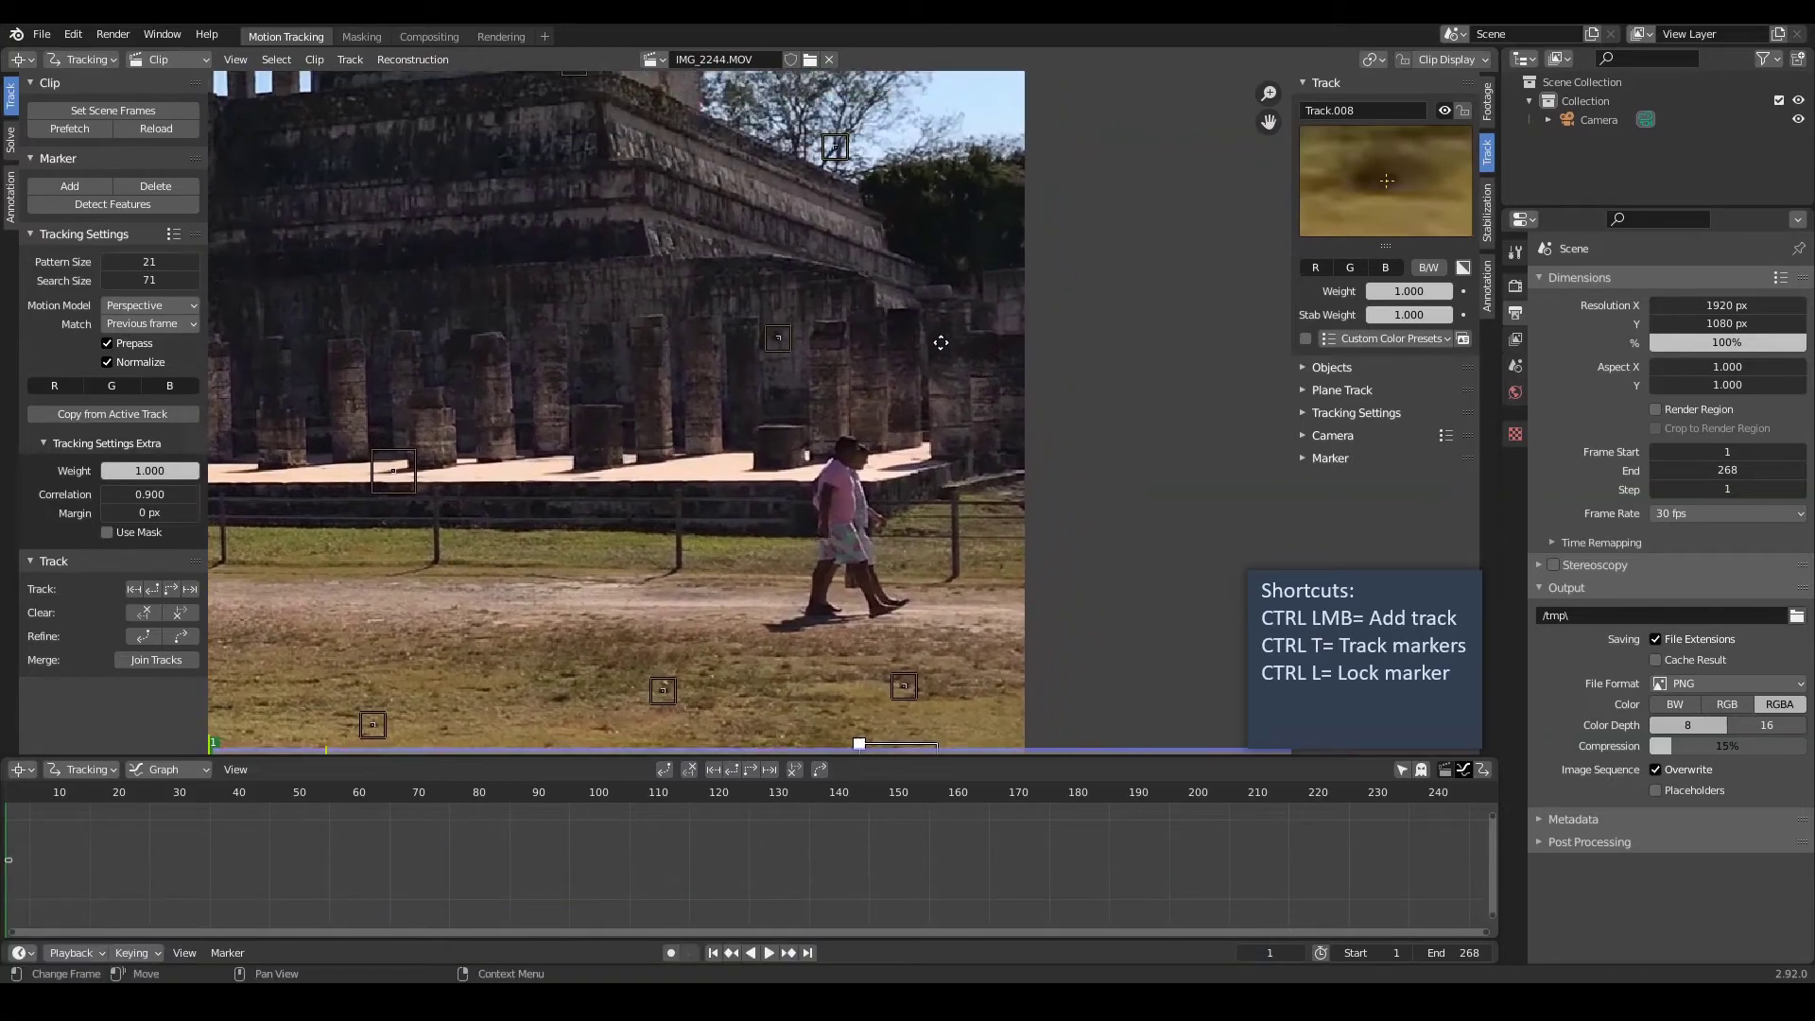
{"action": "left_click", "coordinate": [1031, 229], "text": "ctrl"}
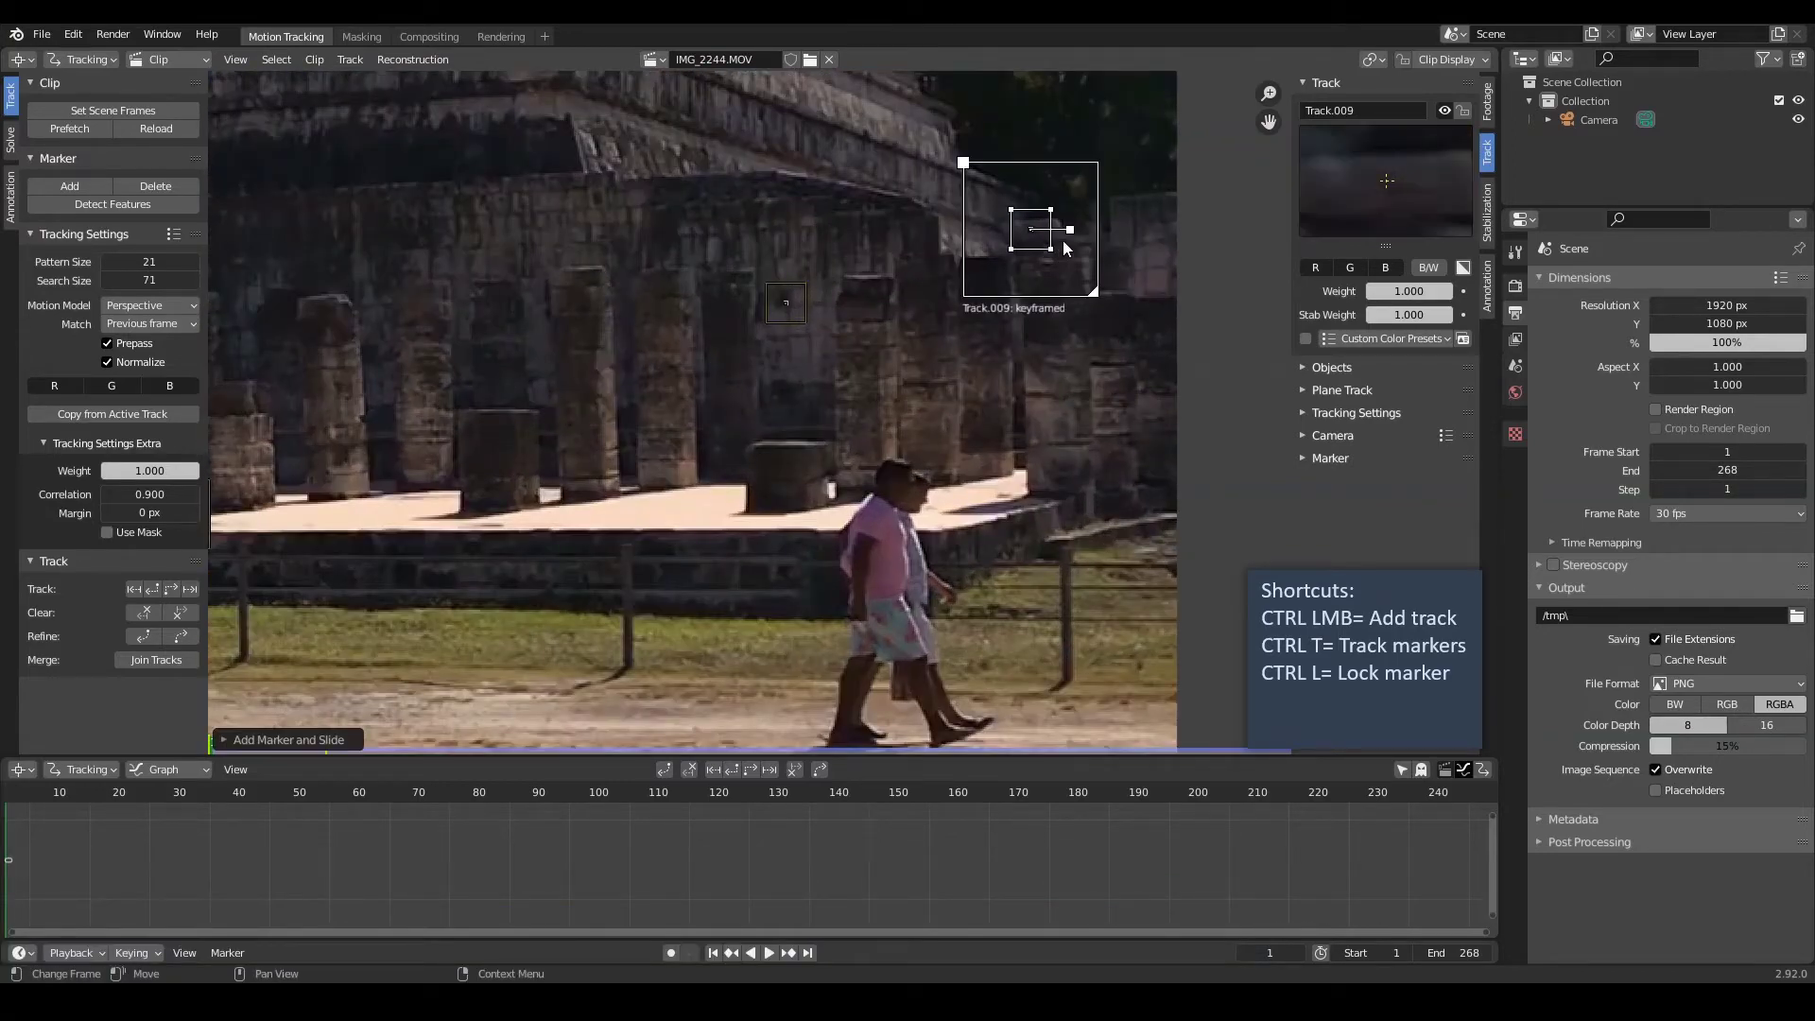
{"action": "key", "text": "s"}
{"action": "key", "text": "x"}
{"action": "left_click", "coordinate": [1137, 295]}
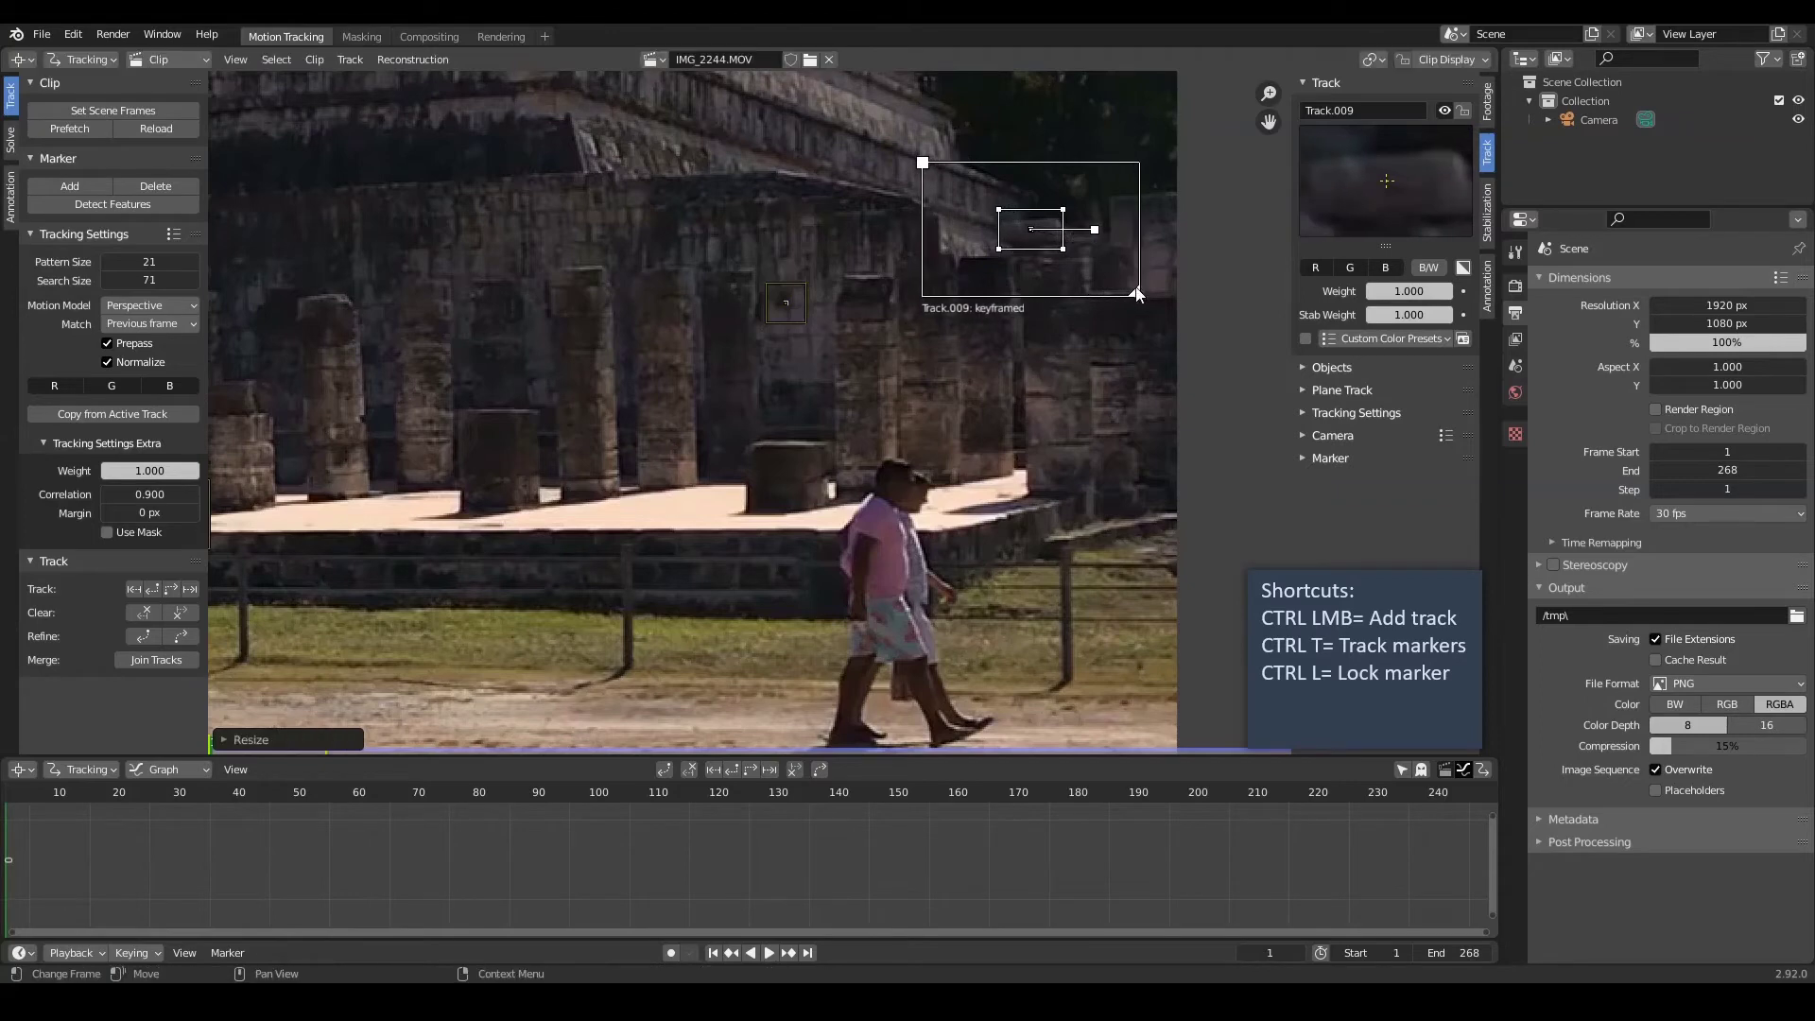
{"action": "left_click_drag", "start_coordinate": [1137, 295], "coordinate": [1109, 267]}
Add Track.010 on the grass and Track.011 on the upper stonework, shrinking their search areas
{"action": "scroll", "coordinate": [1078, 412], "scroll_direction": "down", "scroll_amount": 5}
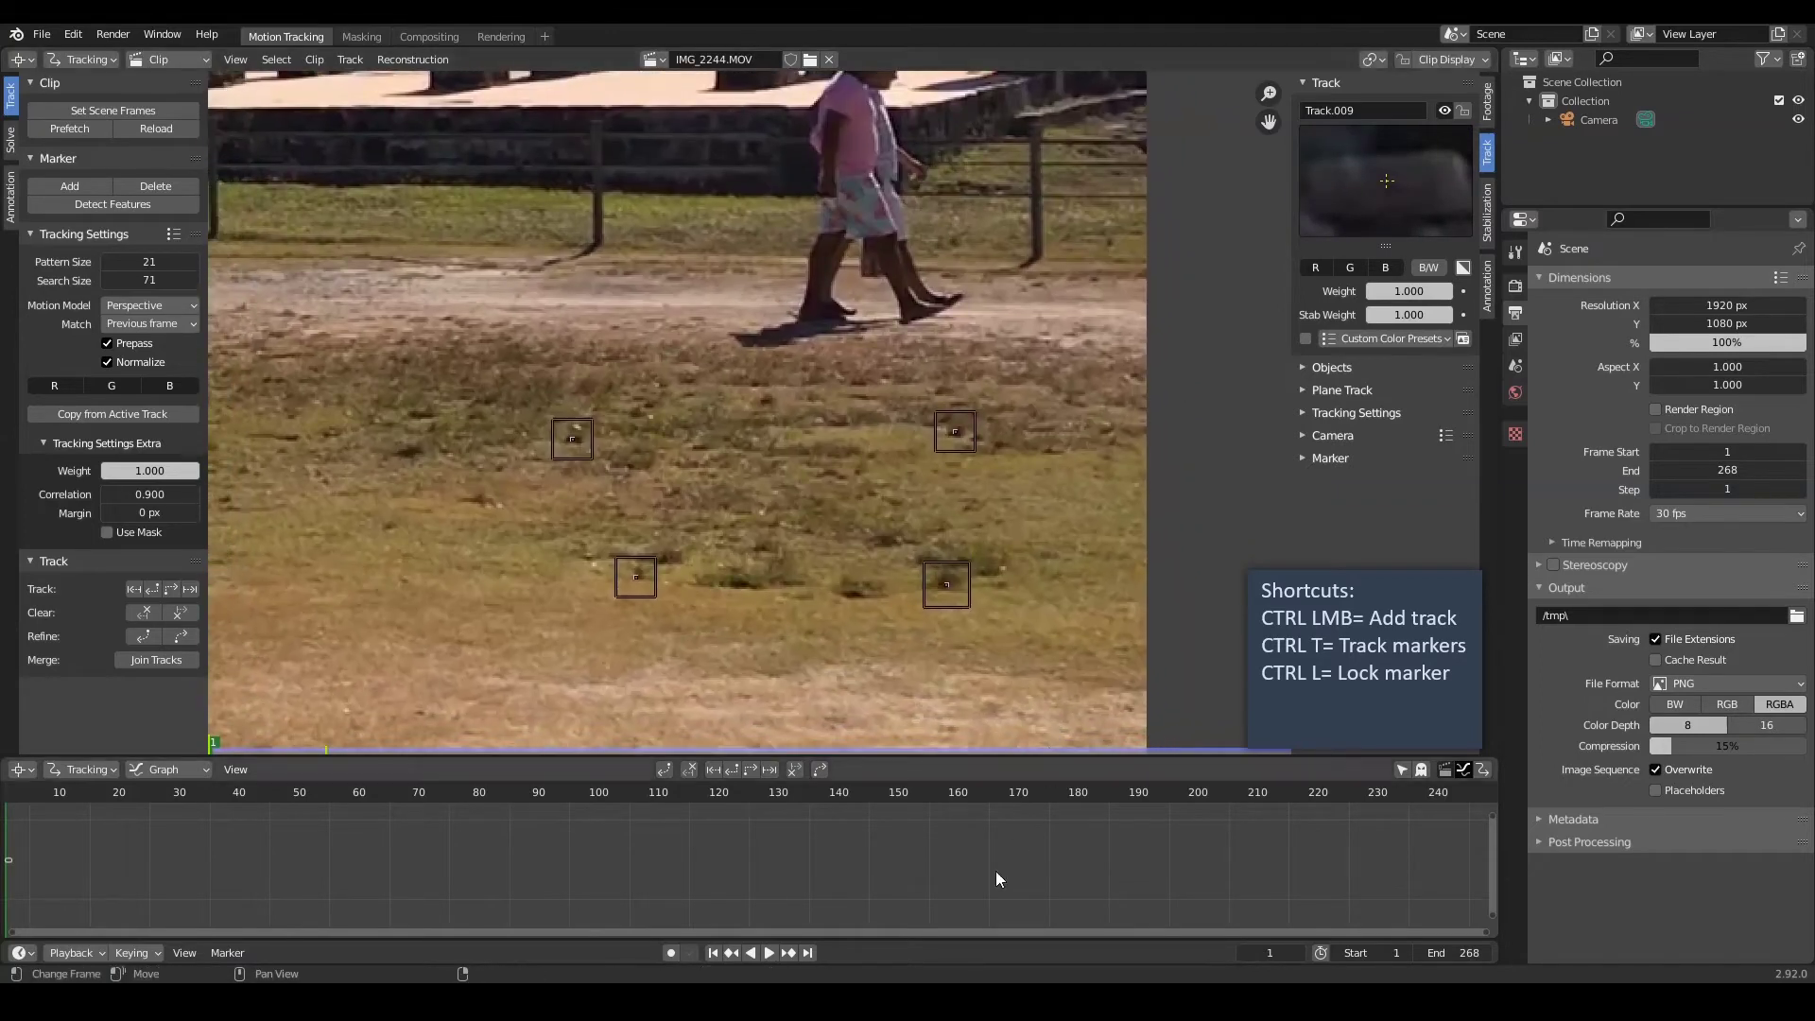
{"action": "left_click", "coordinate": [768, 399], "text": "ctrl"}
{"action": "left_click_drag", "start_coordinate": [828, 462], "coordinate": [809, 440]}
{"action": "scroll", "coordinate": [846, 461], "scroll_direction": "down", "scroll_amount": 4}
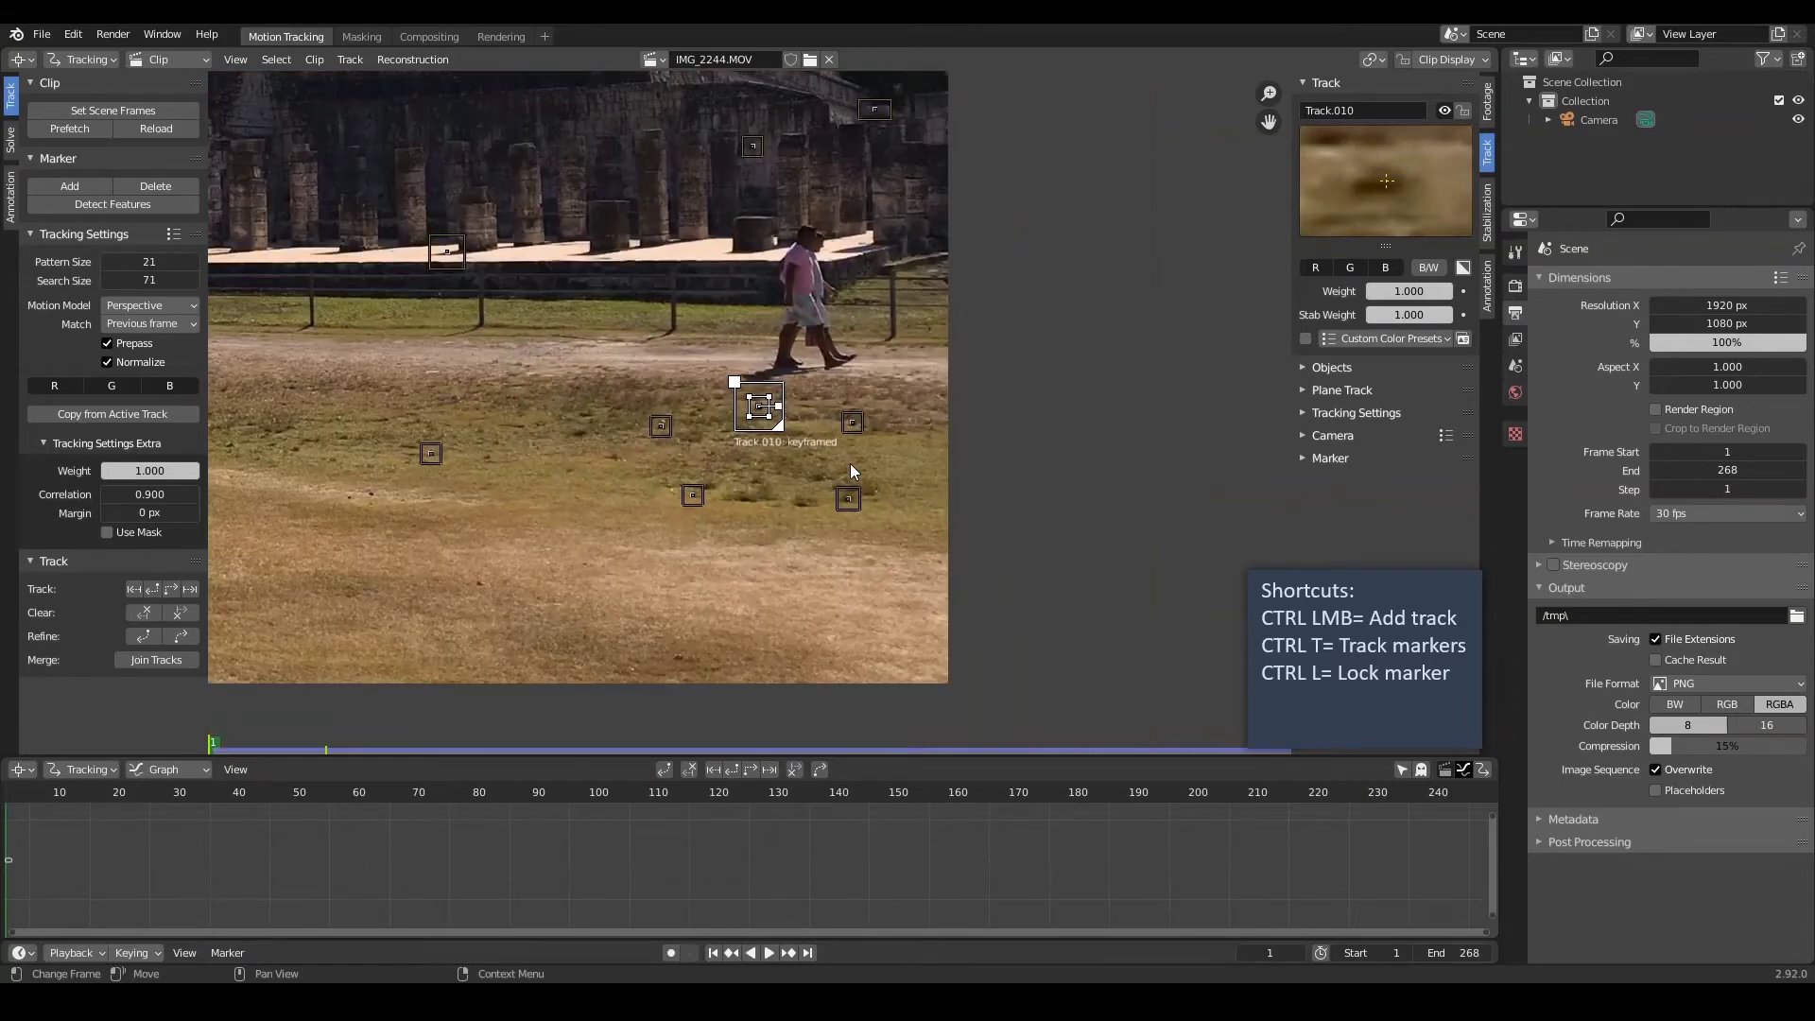
{"action": "scroll", "coordinate": [907, 510], "scroll_direction": "up", "scroll_amount": 2}
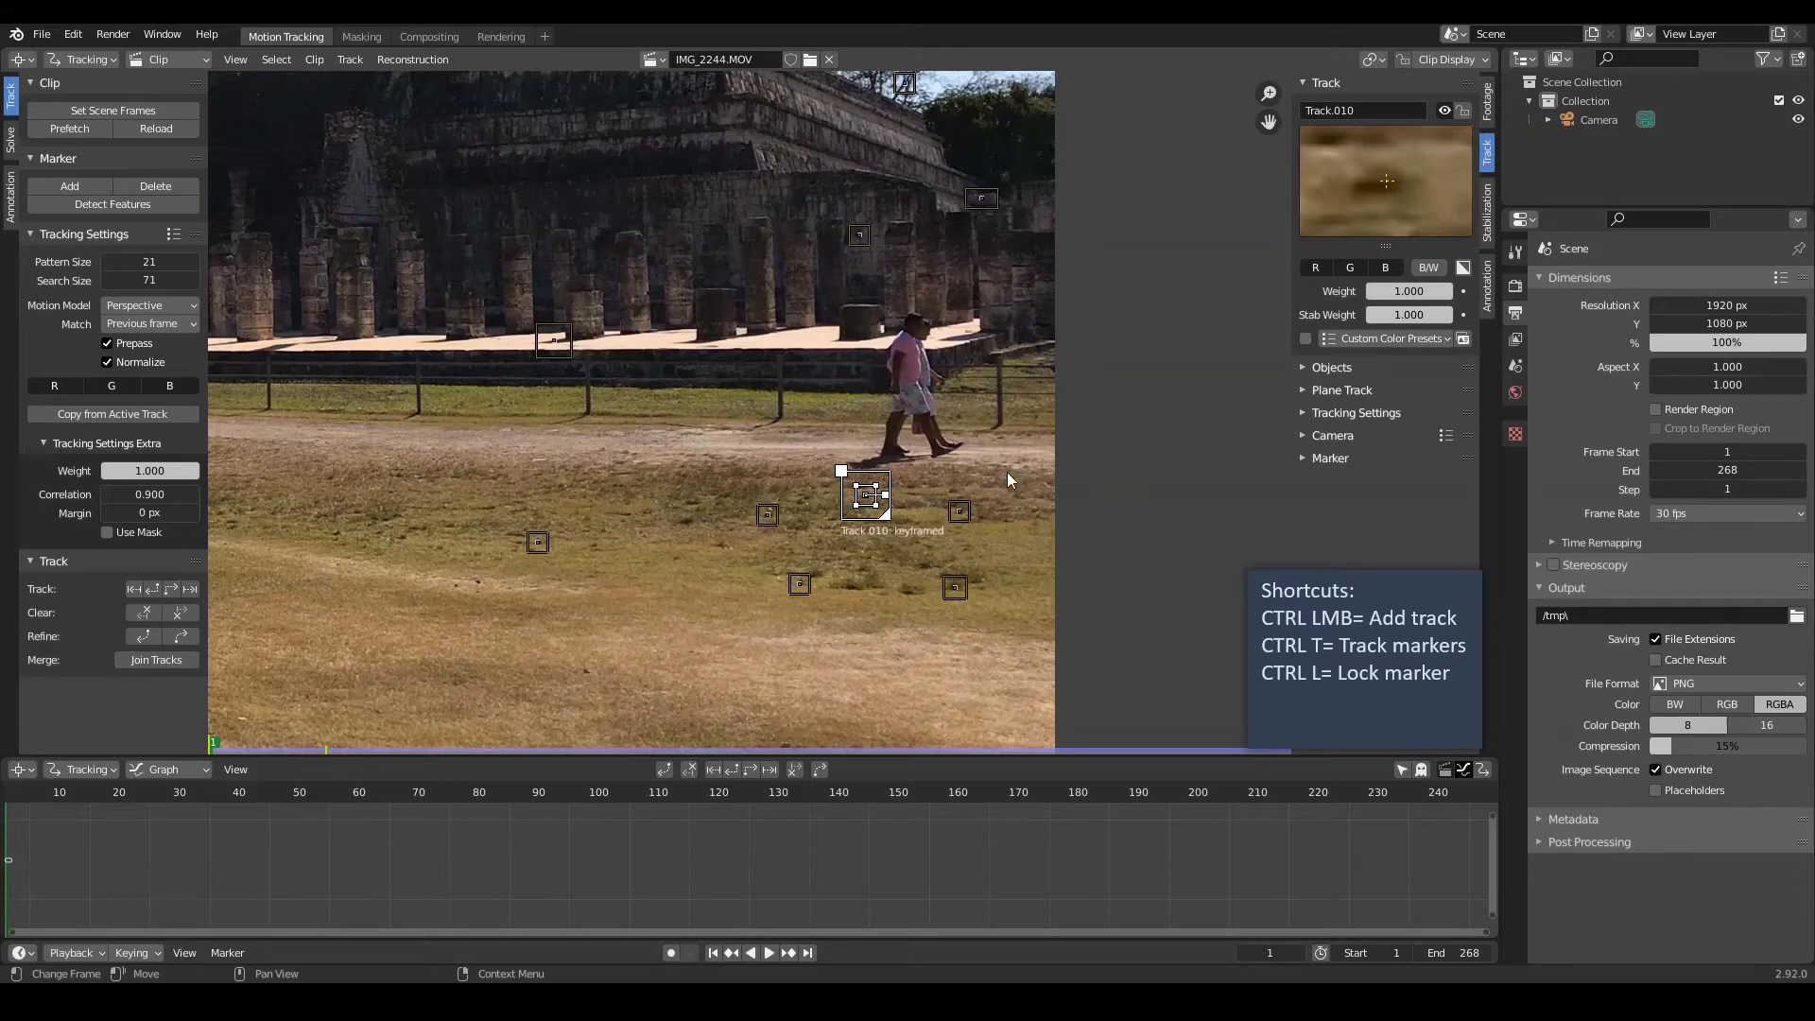
{"action": "scroll", "coordinate": [939, 494], "scroll_direction": "up", "scroll_amount": 4}
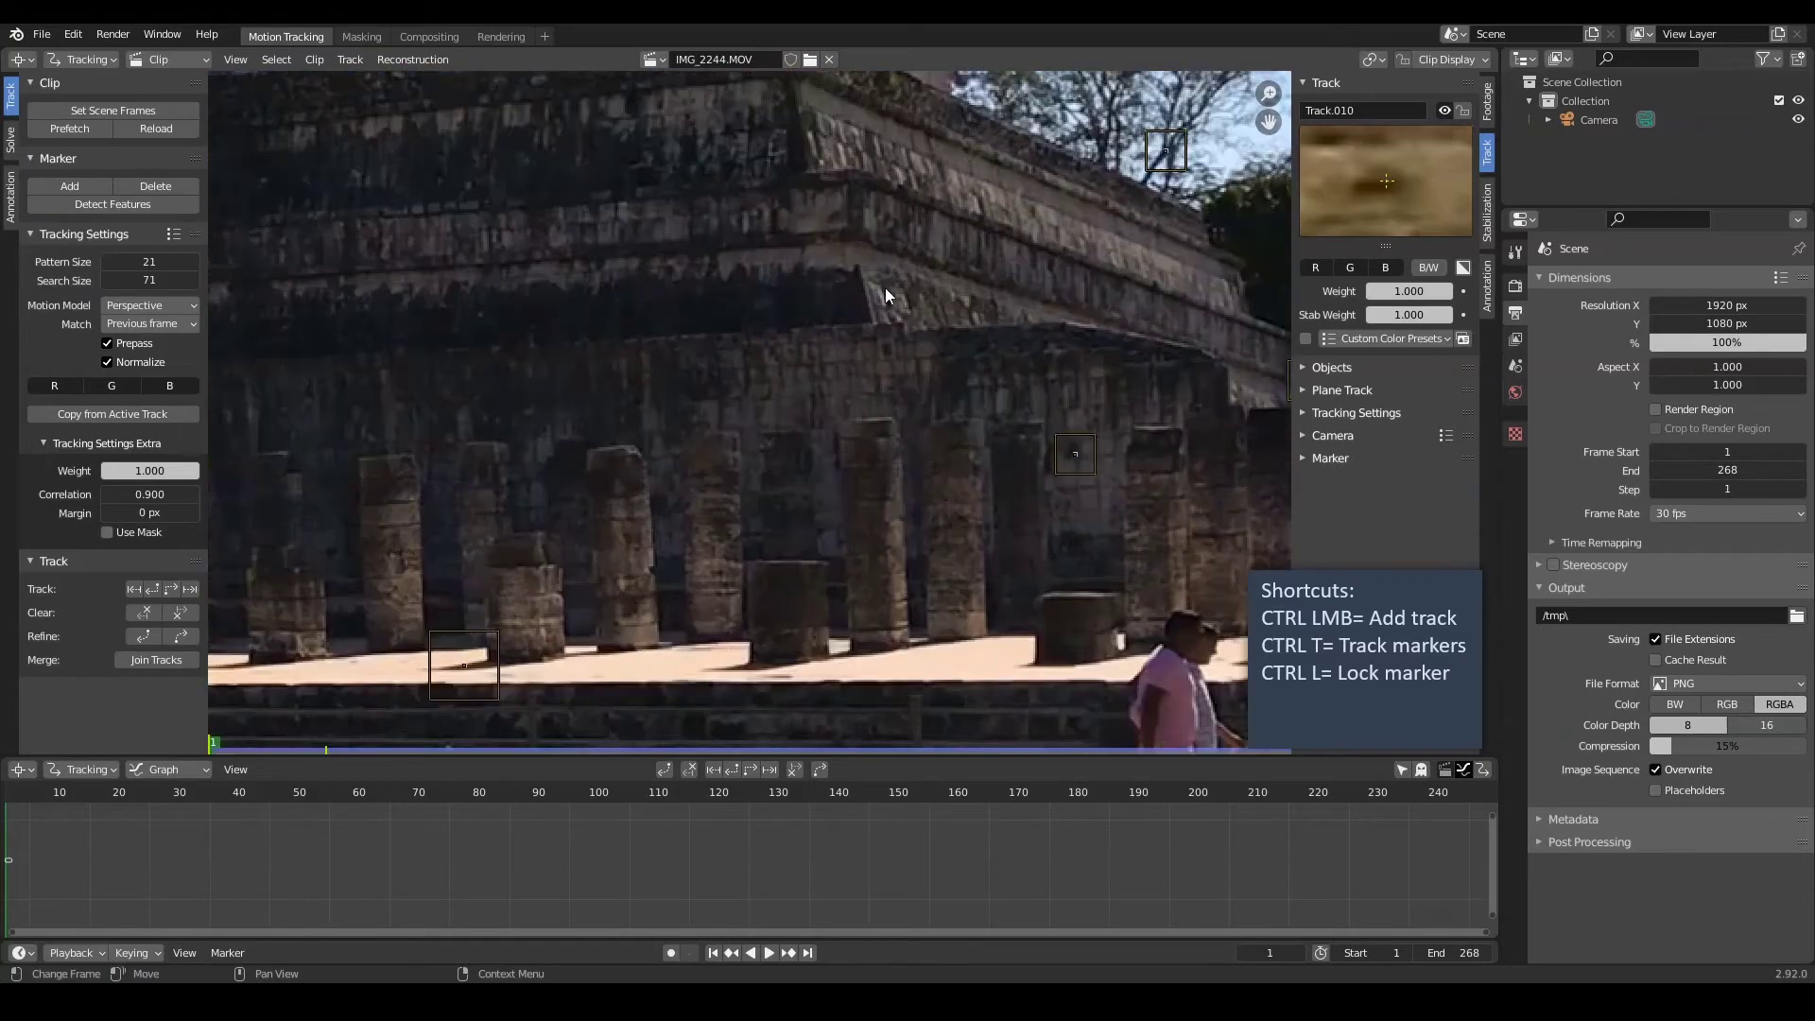
{"action": "left_click", "coordinate": [855, 172], "text": "ctrl"}
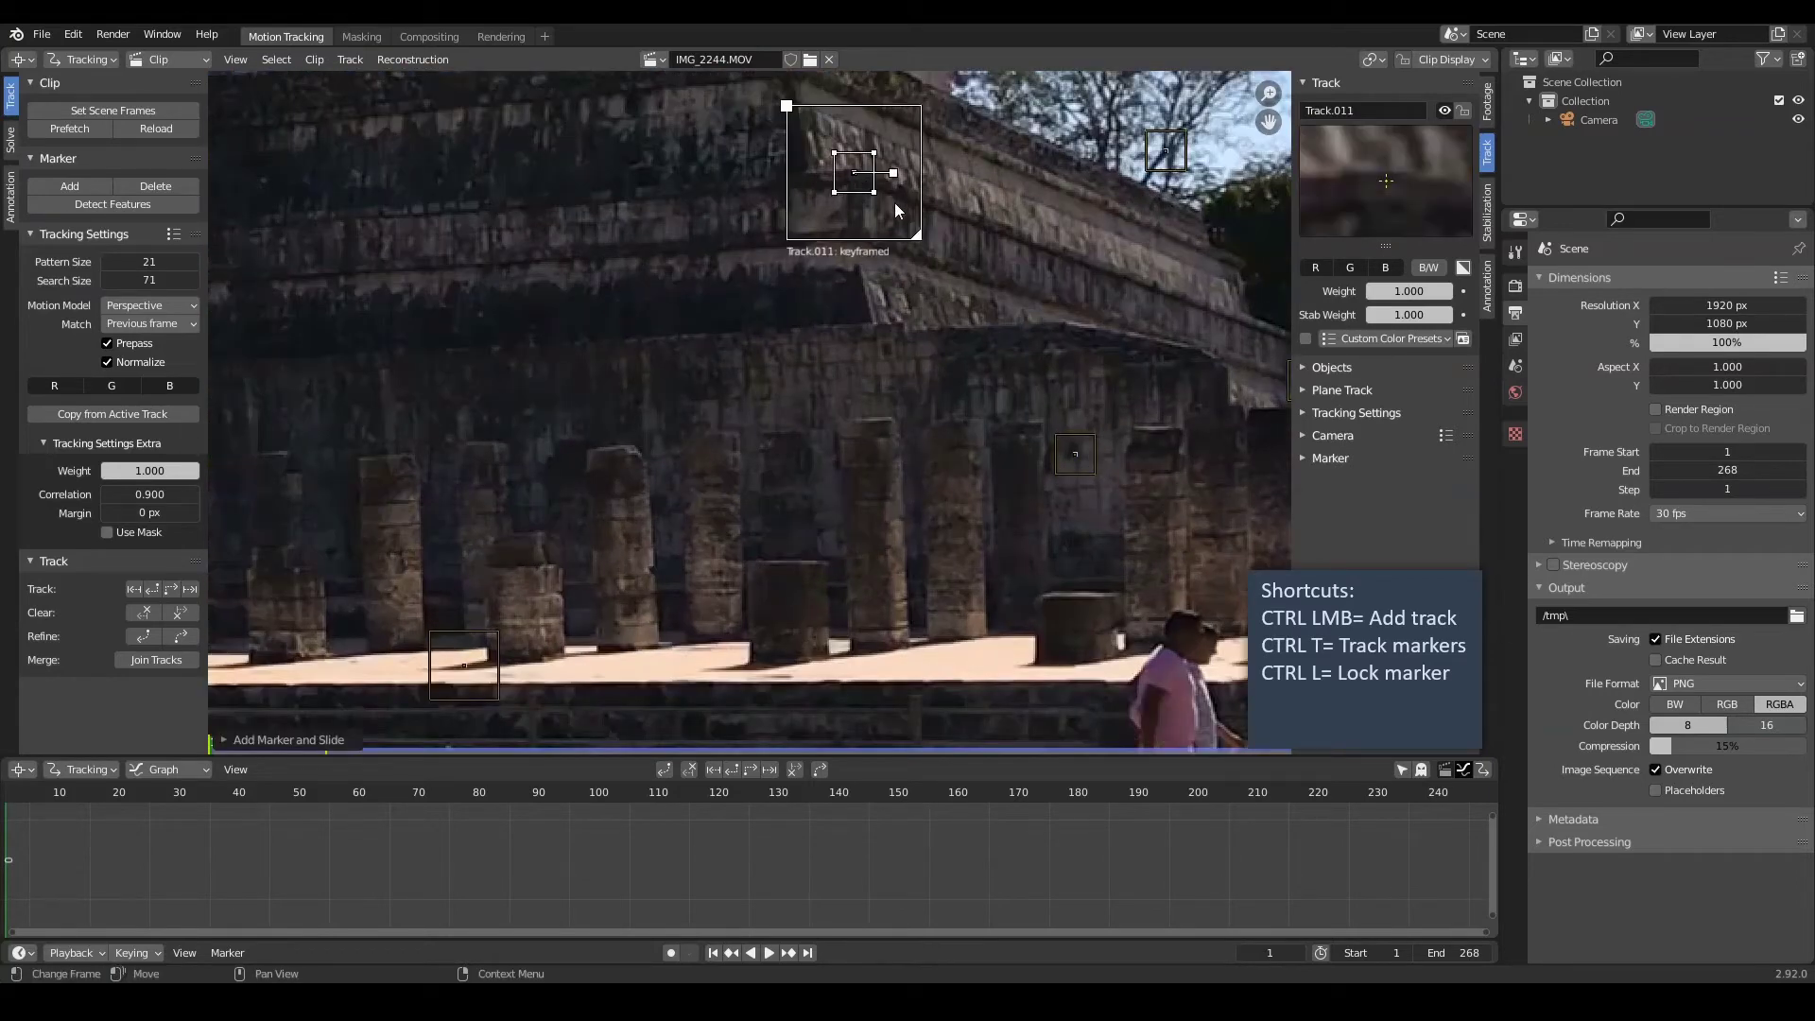
{"action": "left_click_drag", "start_coordinate": [915, 234], "coordinate": [902, 220]}
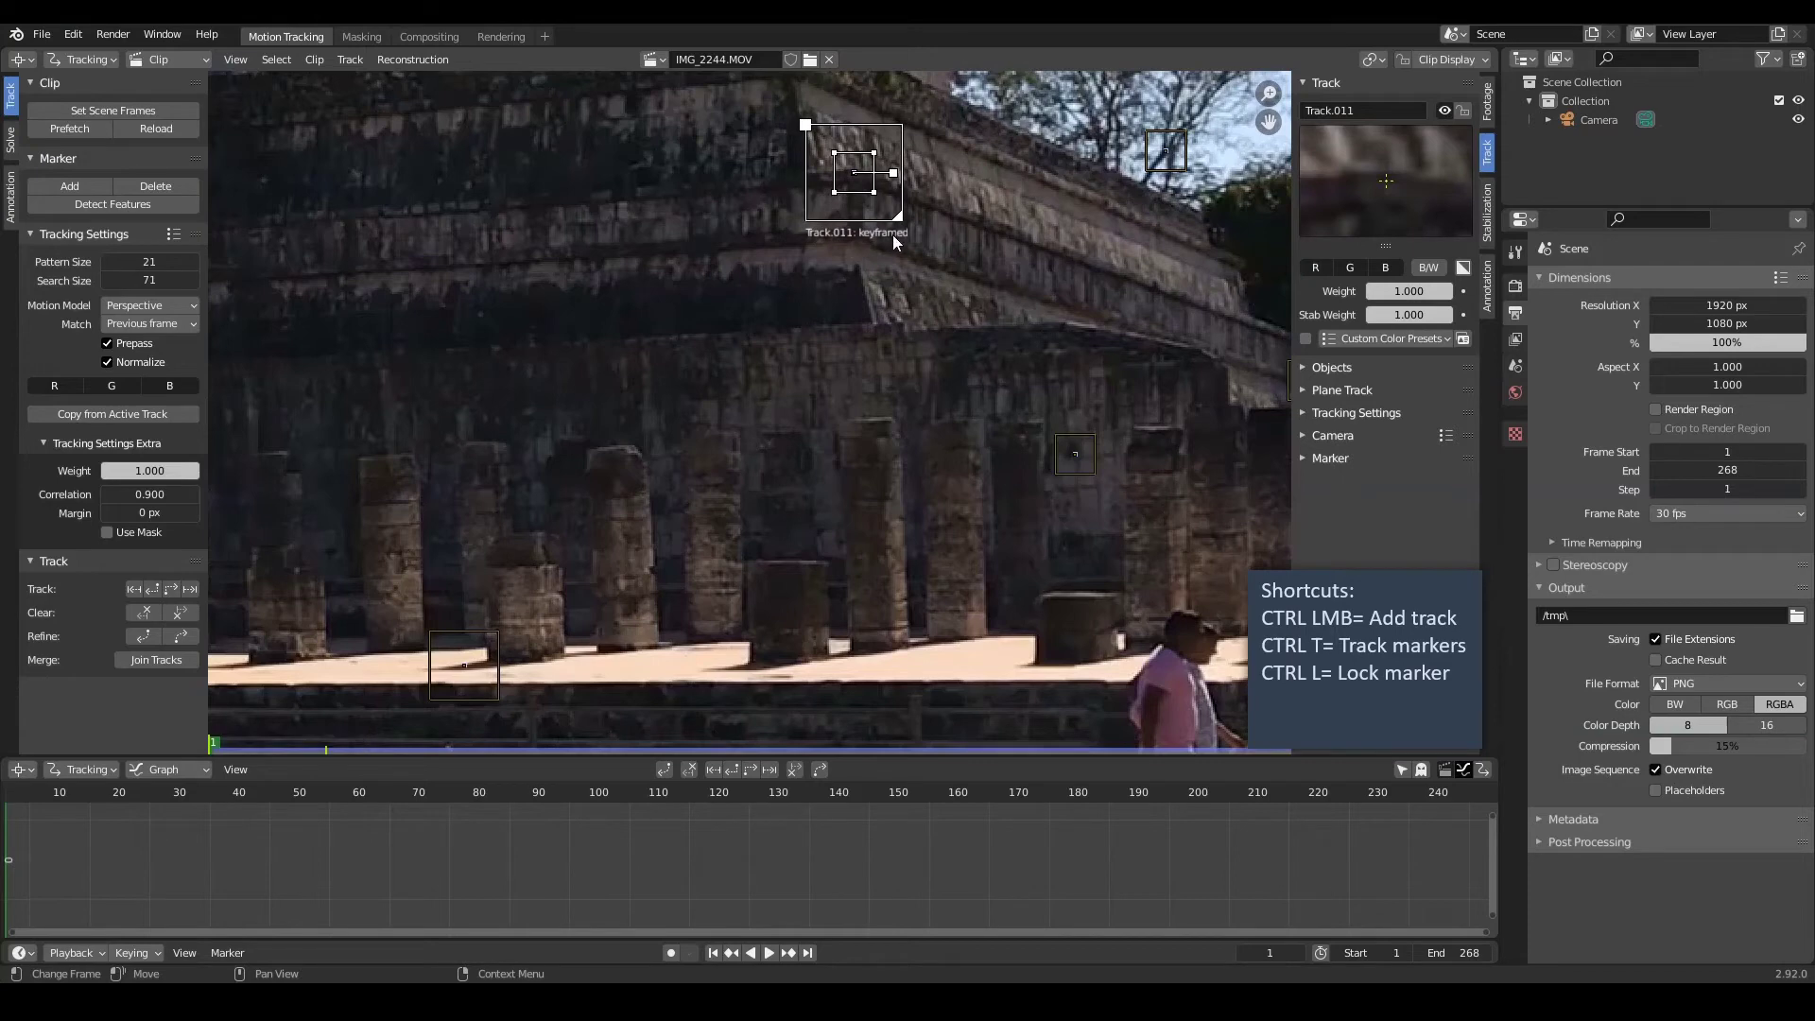
{"action": "scroll", "coordinate": [903, 331], "scroll_direction": "down", "scroll_amount": 4}
{"action": "scroll", "coordinate": [909, 417], "scroll_direction": "up", "scroll_amount": 2}
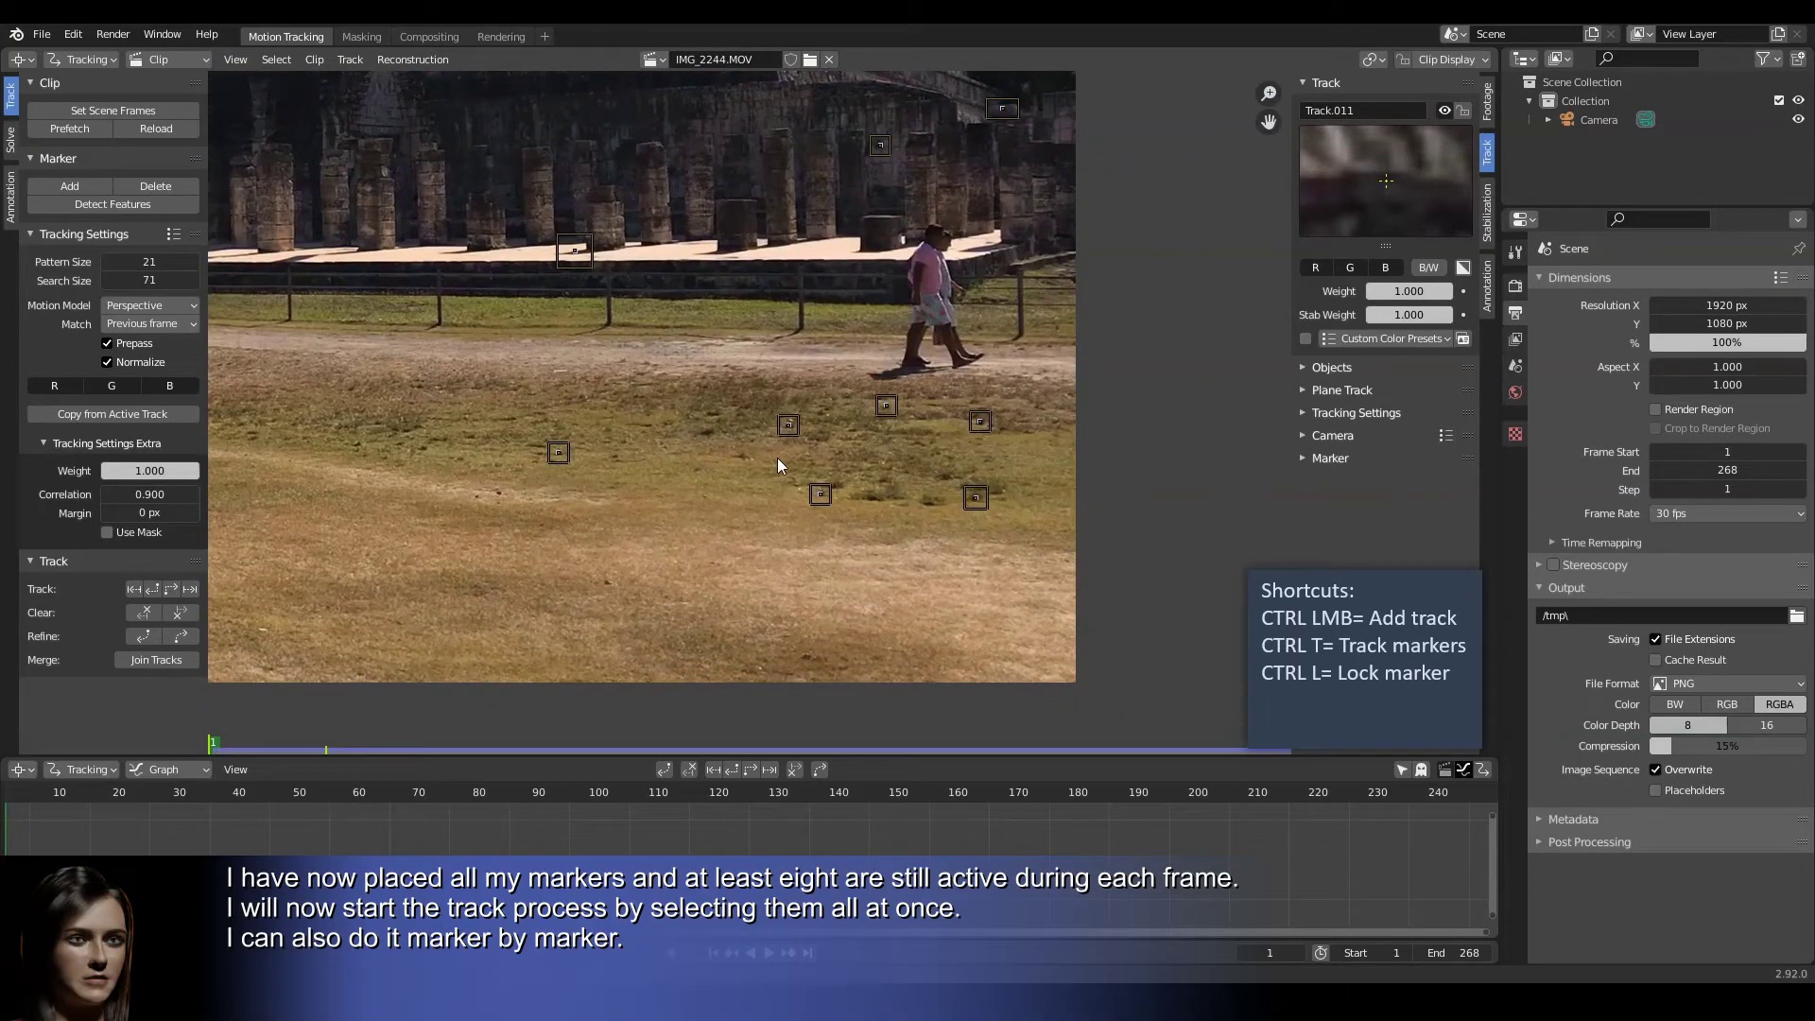
Add Track.012 on the grass, track all markers forward, and return to frame 1
{"action": "left_click", "coordinate": [706, 435], "text": "ctrl"}
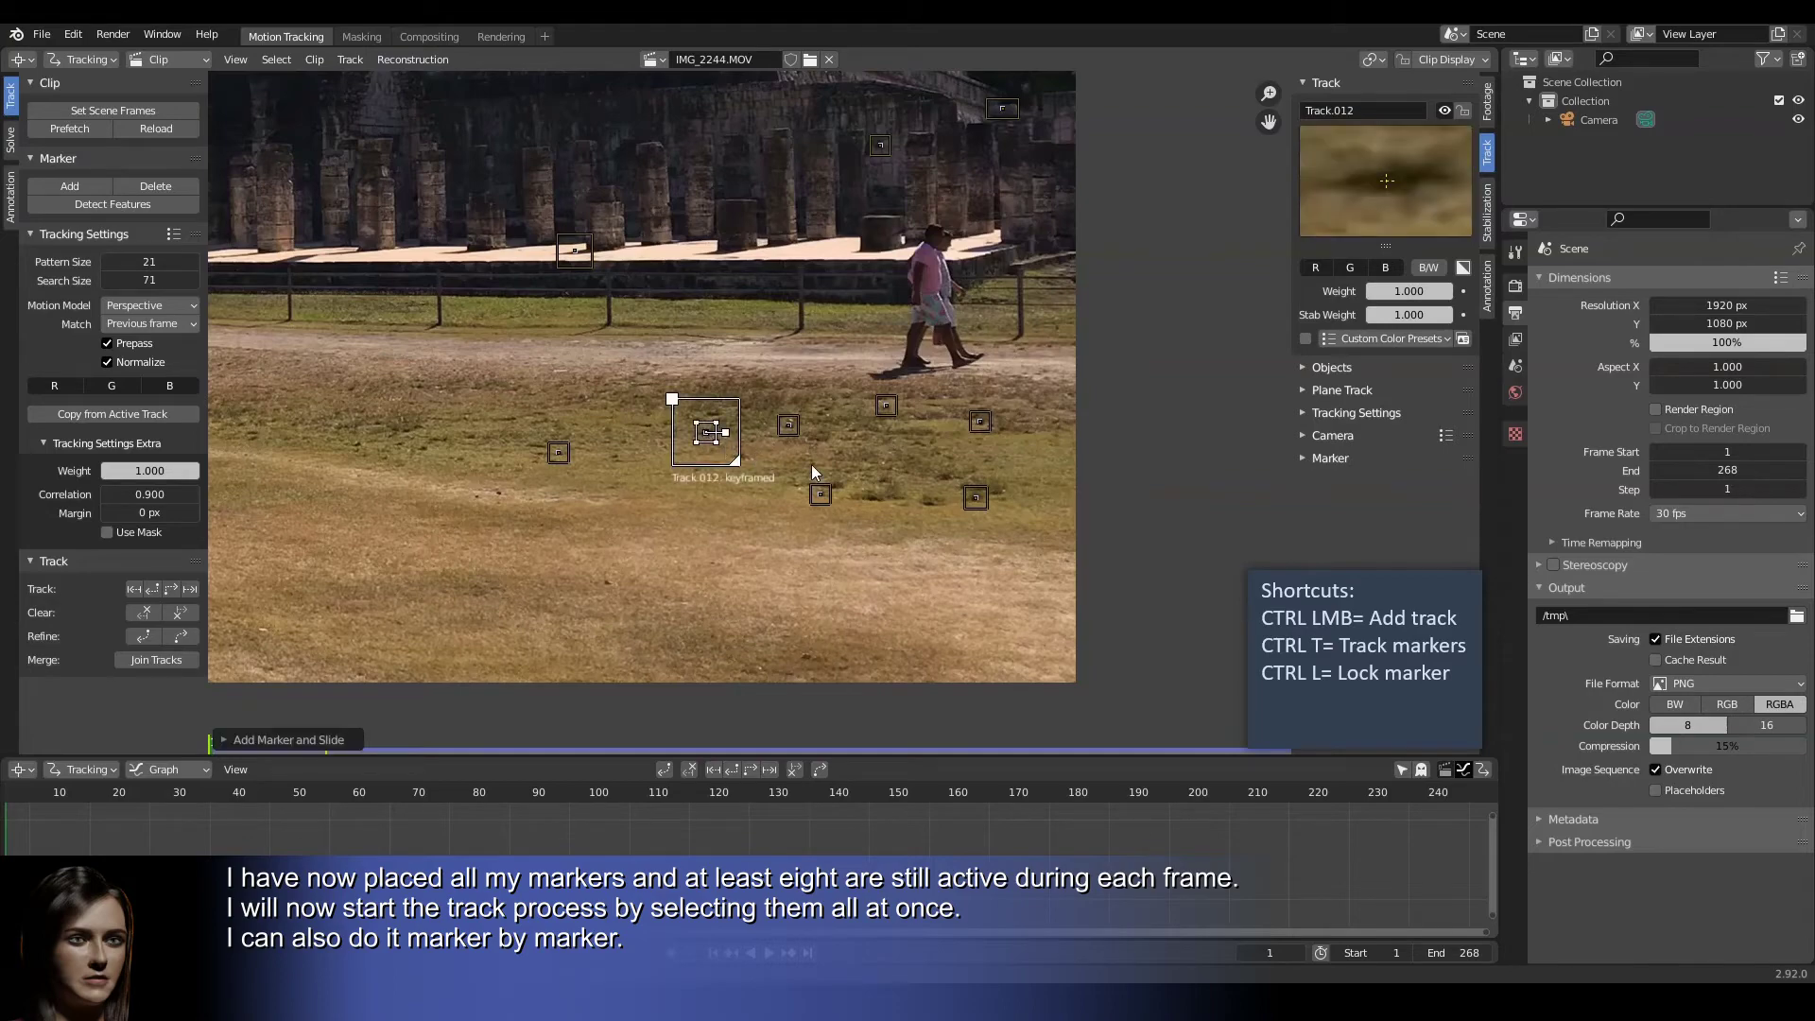
{"action": "scroll", "coordinate": [811, 463], "scroll_direction": "down", "scroll_amount": 6}
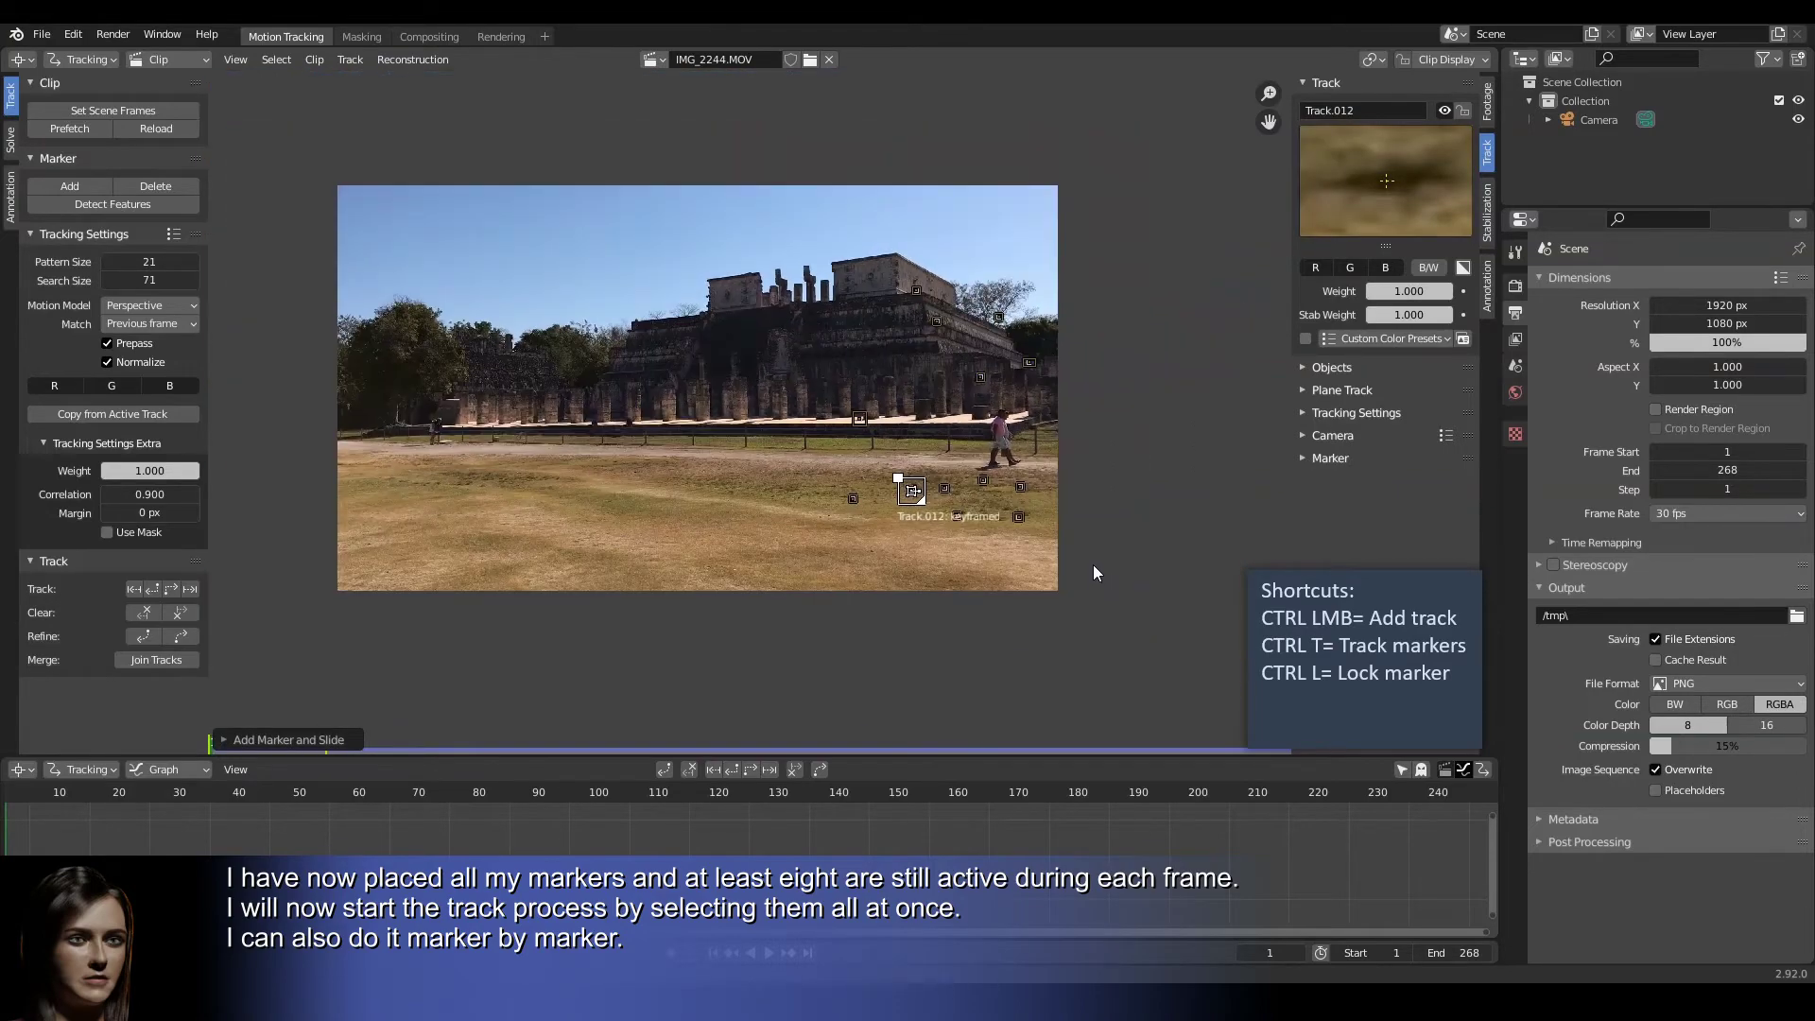
{"action": "scroll", "coordinate": [1094, 574], "scroll_direction": "up", "scroll_amount": 1}
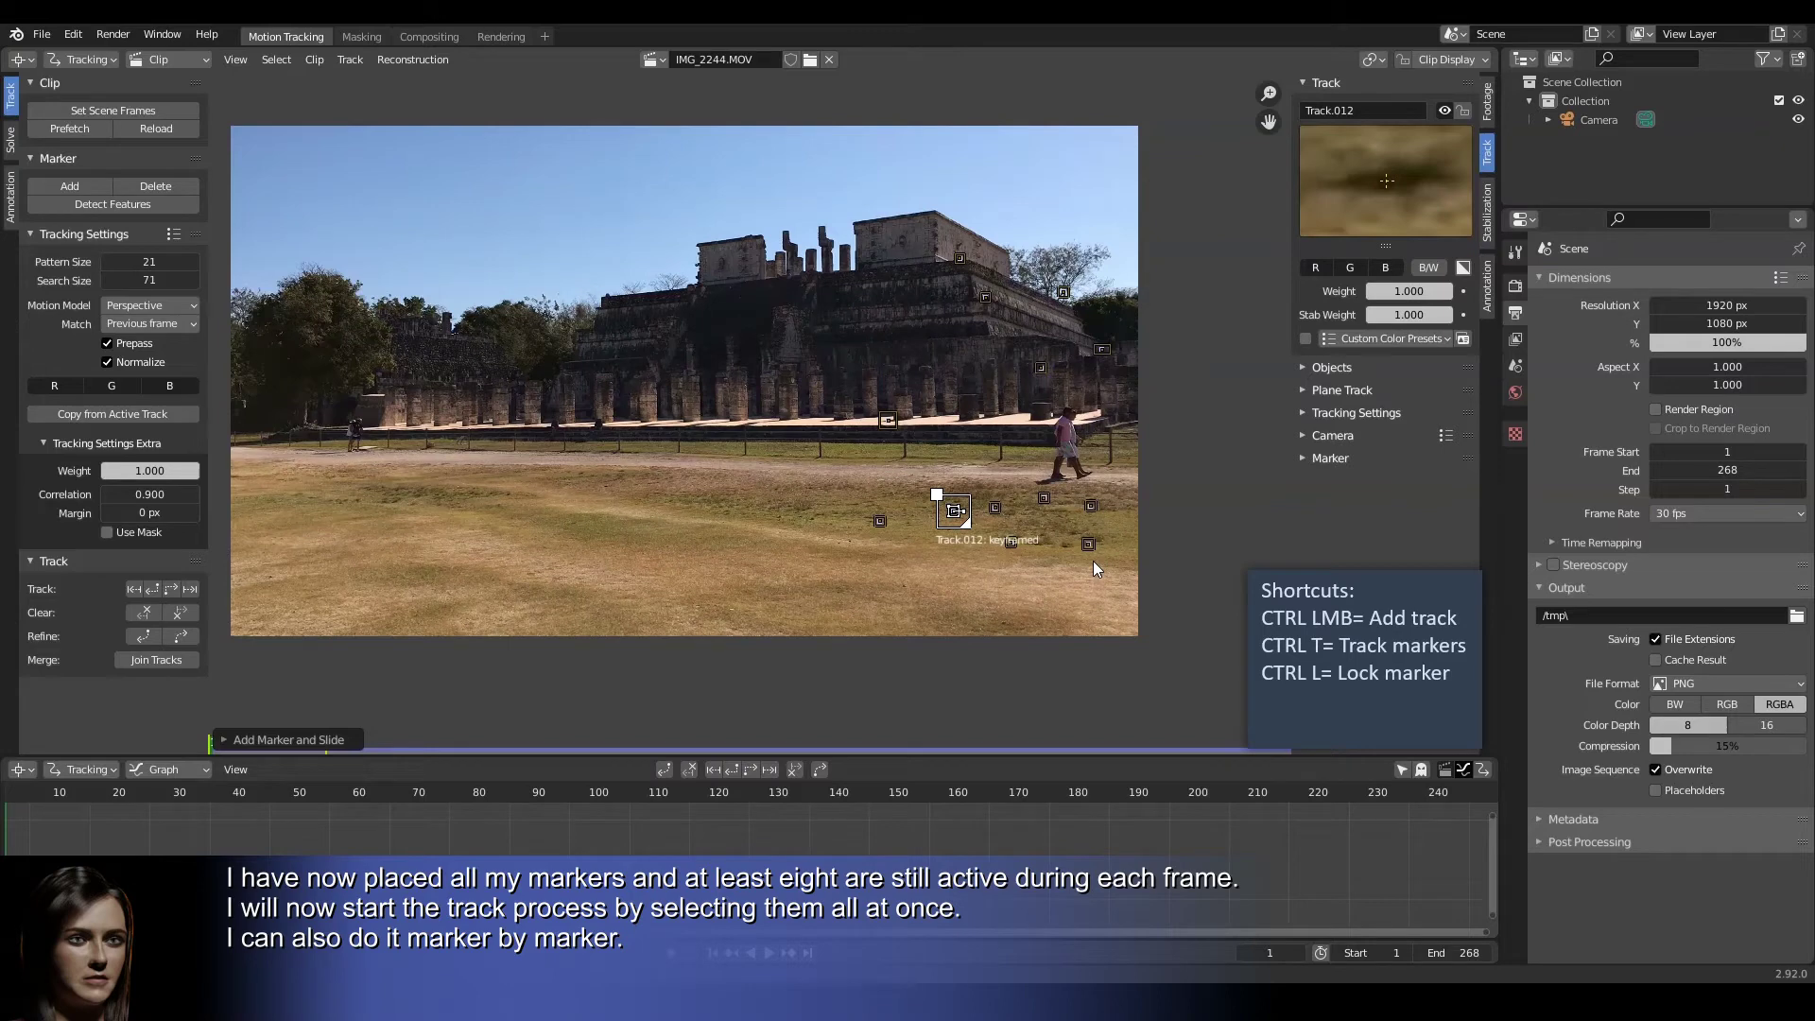
{"action": "key", "text": "a"}
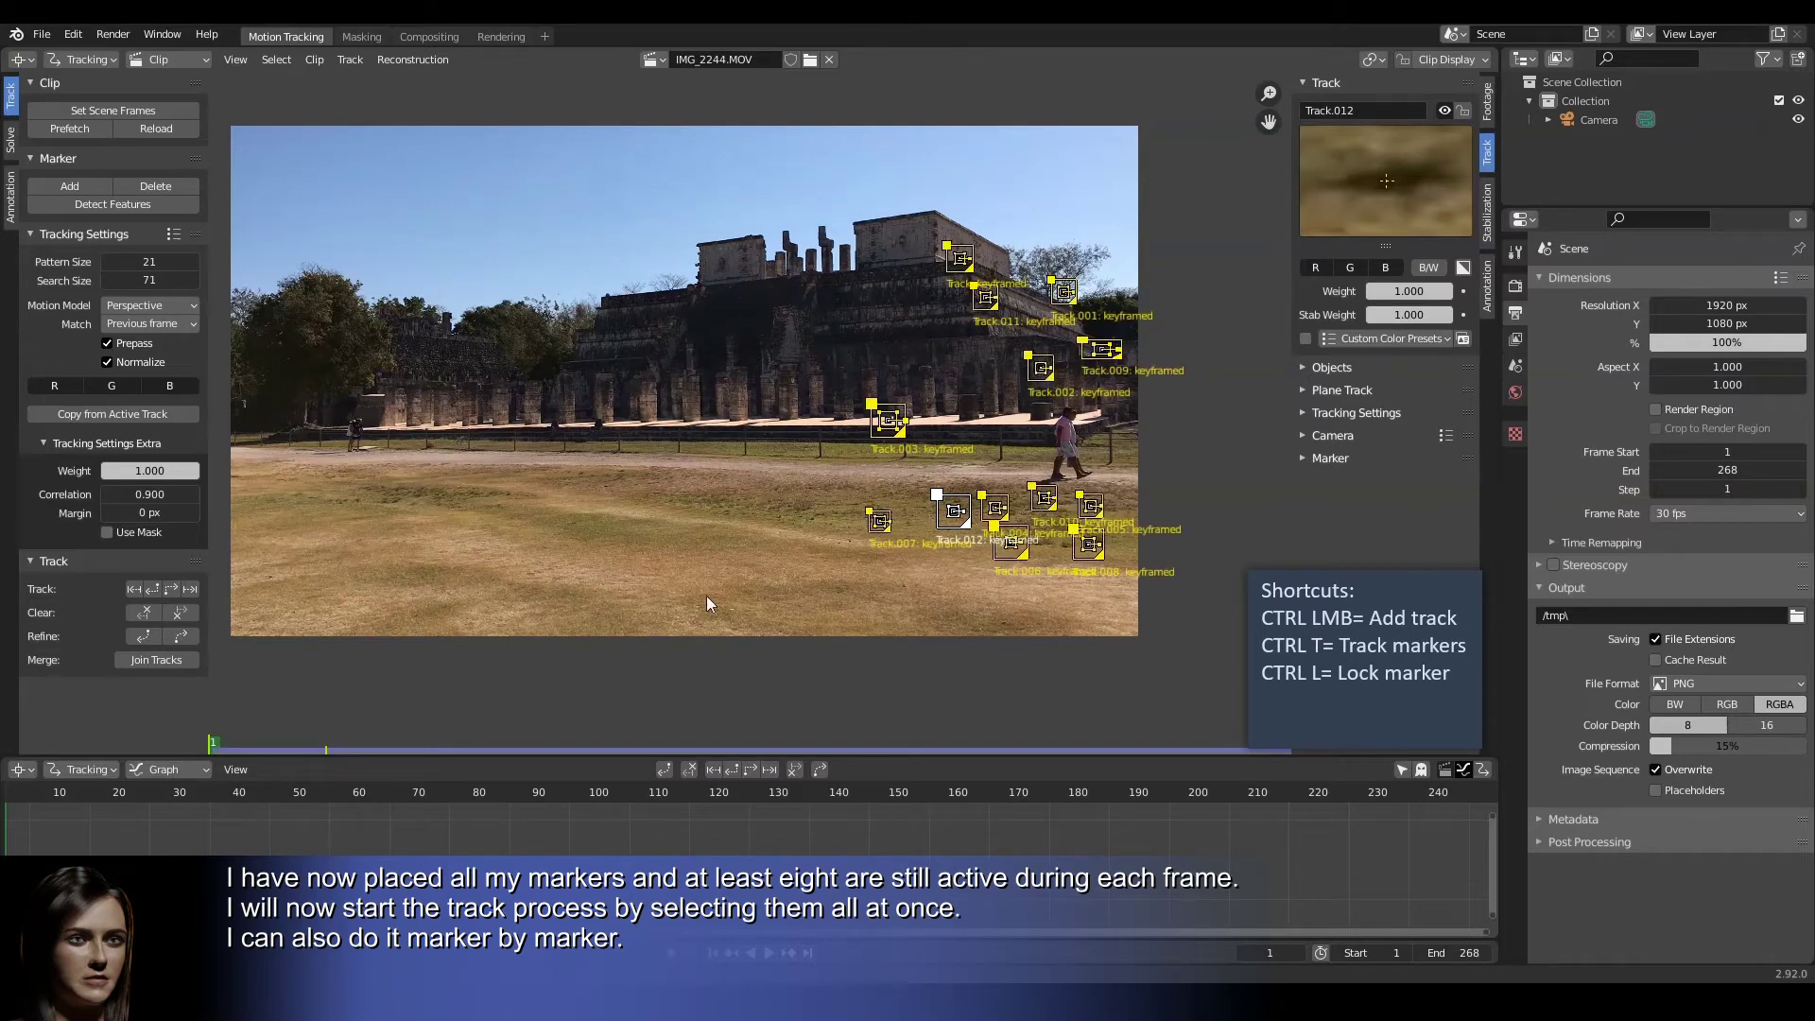
{"action": "left_click", "coordinate": [176, 588]}
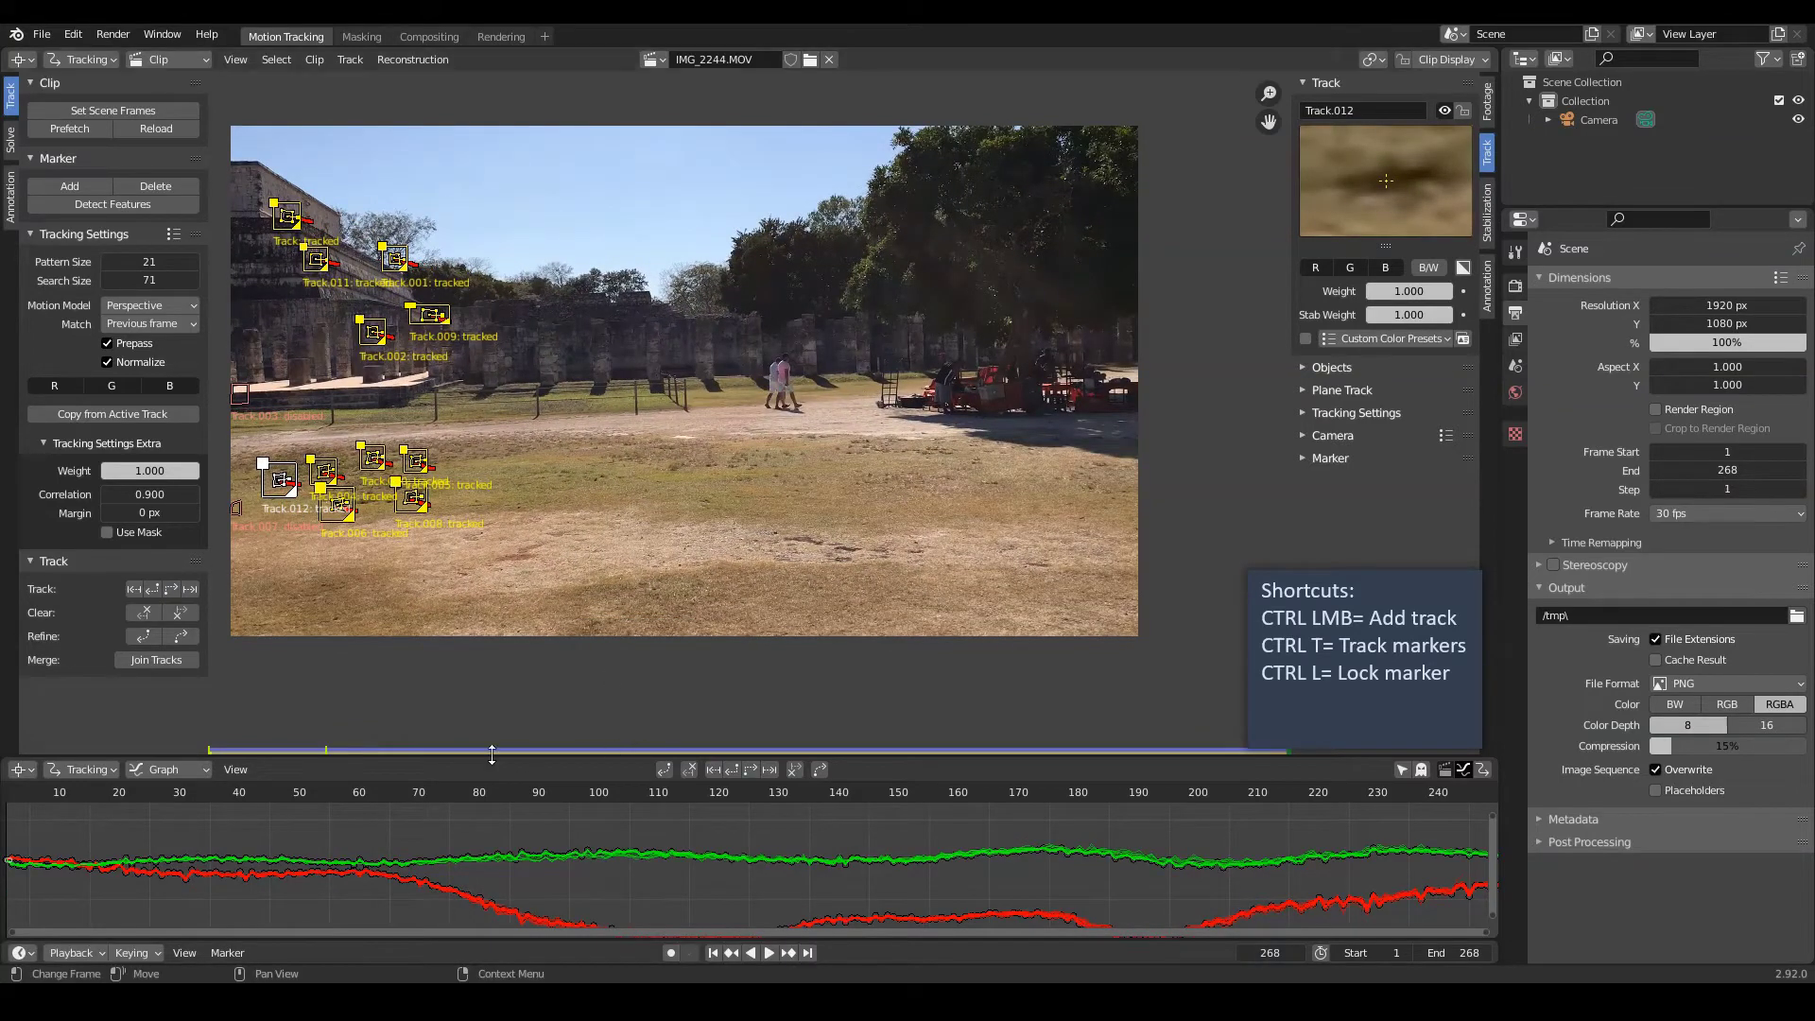
{"action": "key", "text": "shift+Left"}
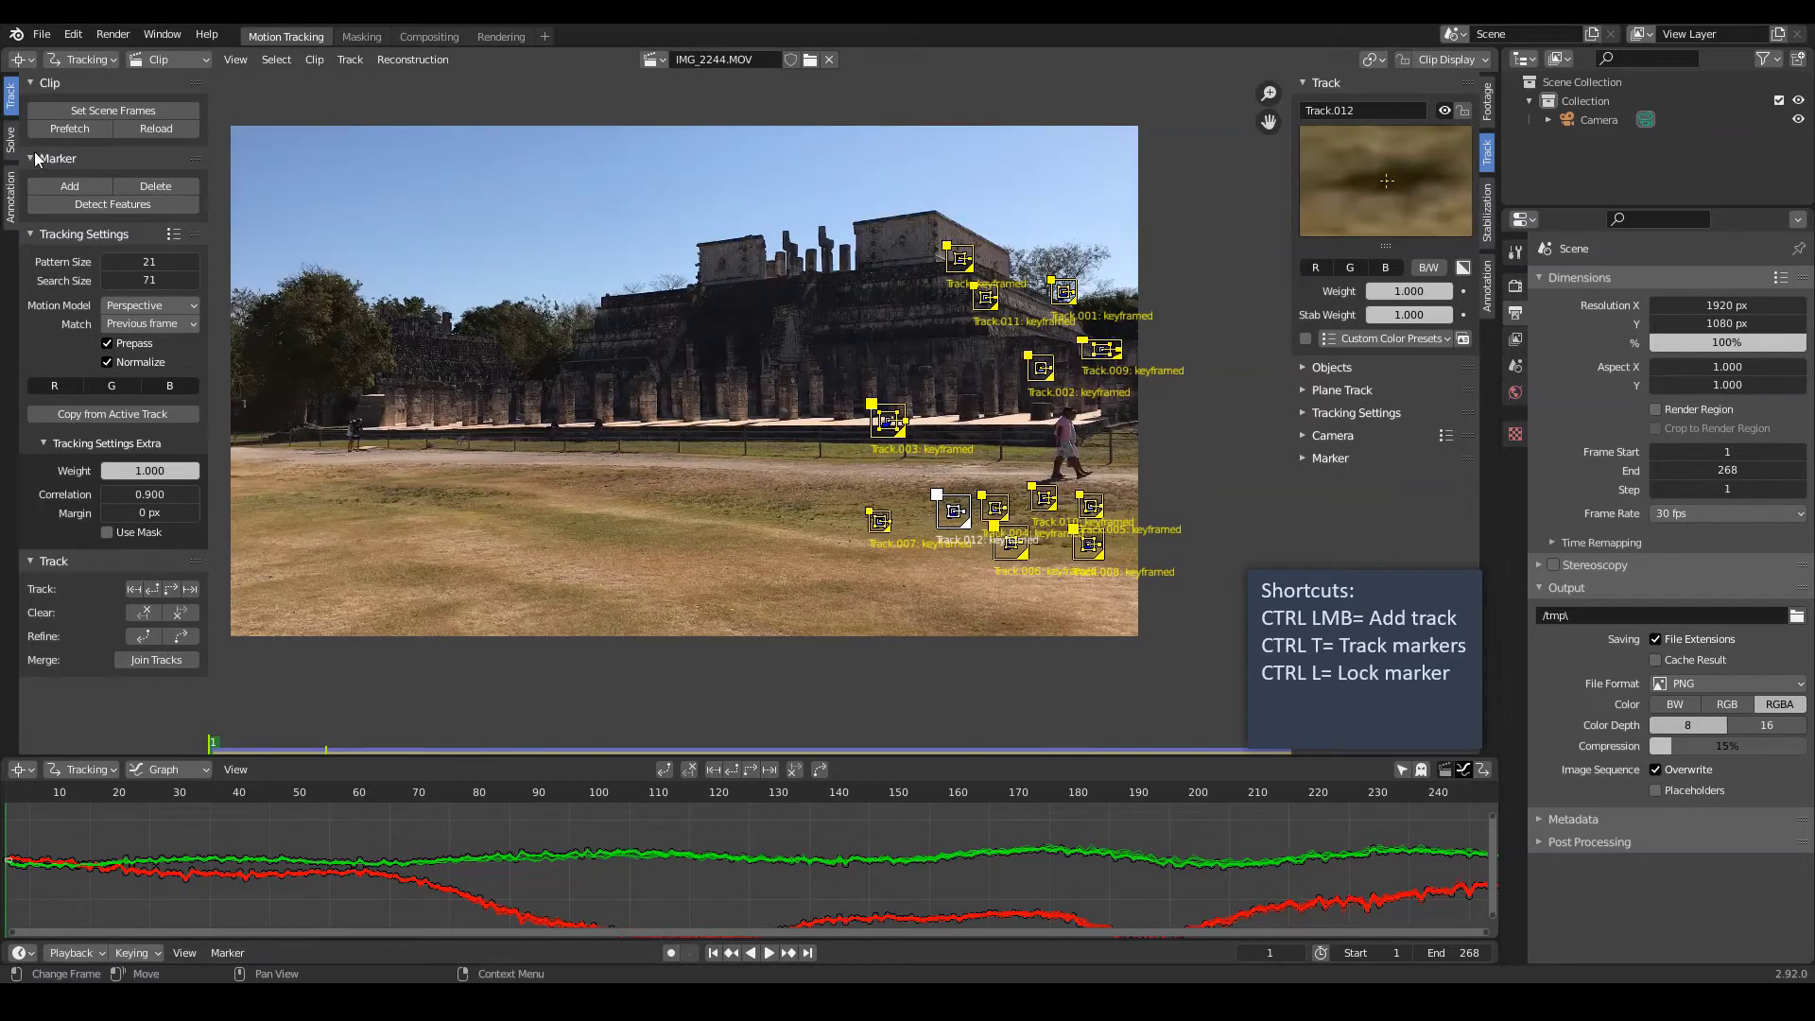
Run an initial camera solve, then enable automatic keyframe selection
{"action": "left_click", "coordinate": [11, 139]}
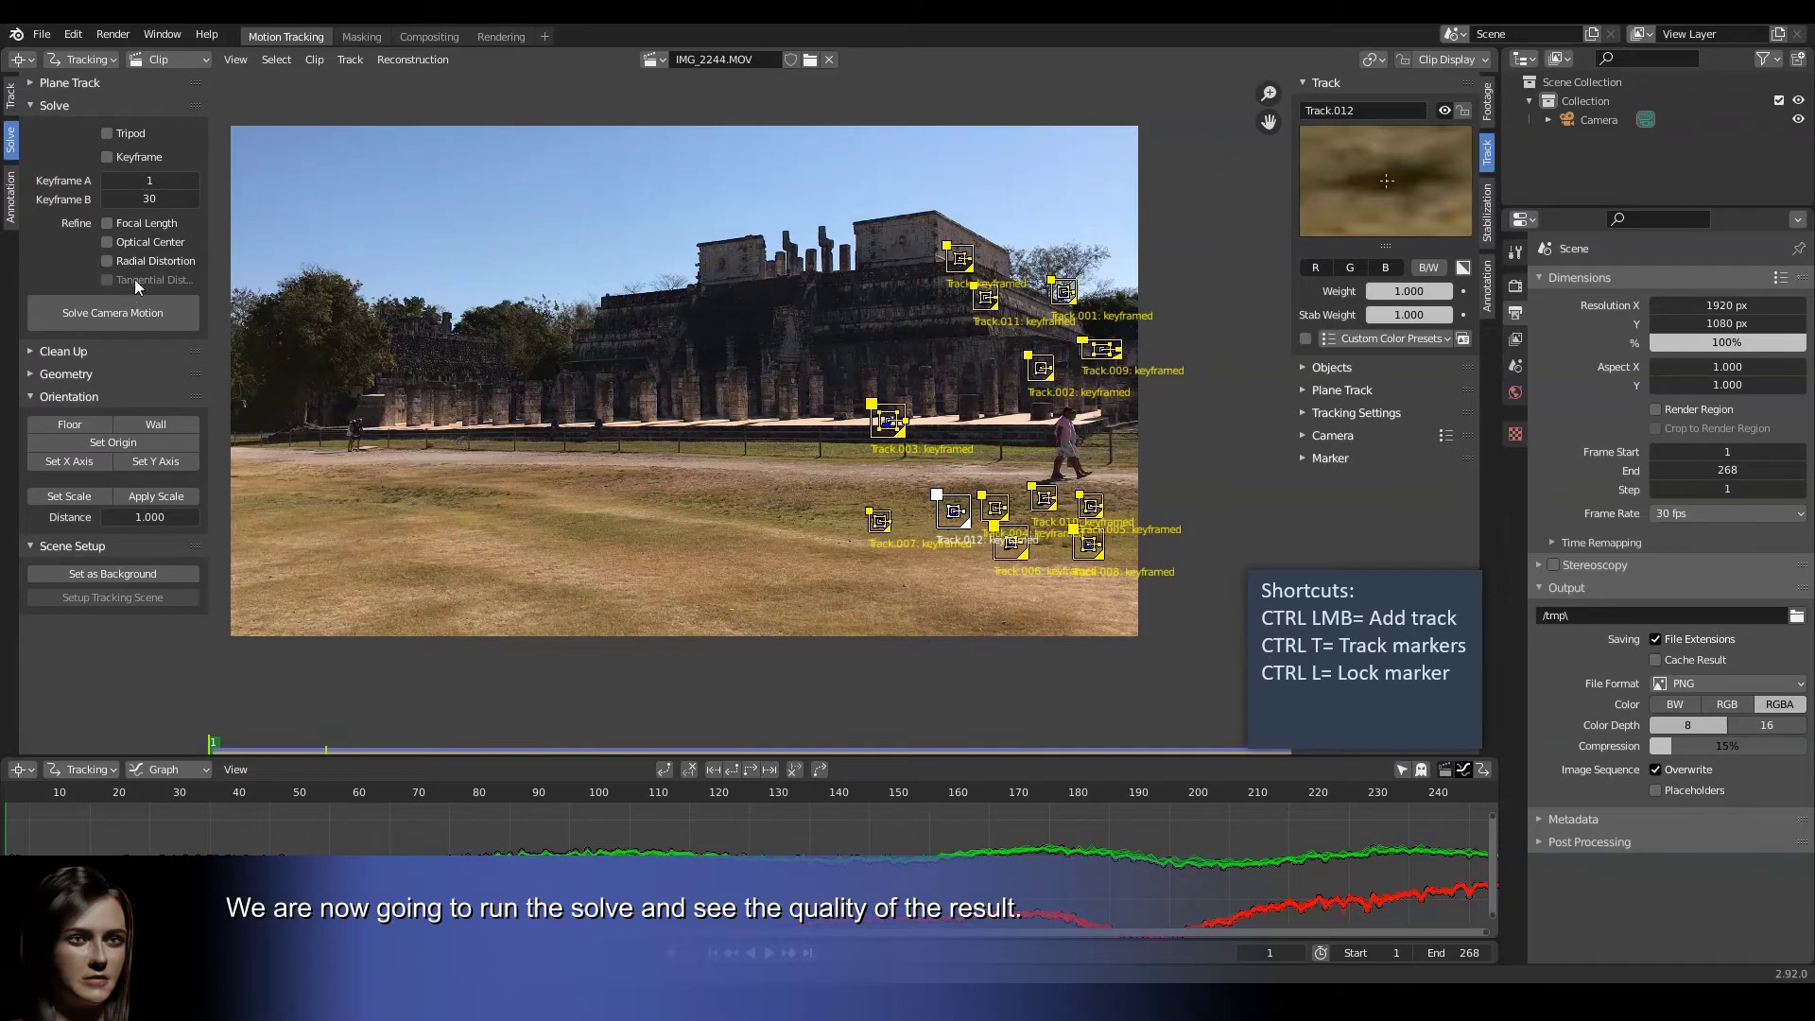
{"action": "left_click", "coordinate": [151, 315]}
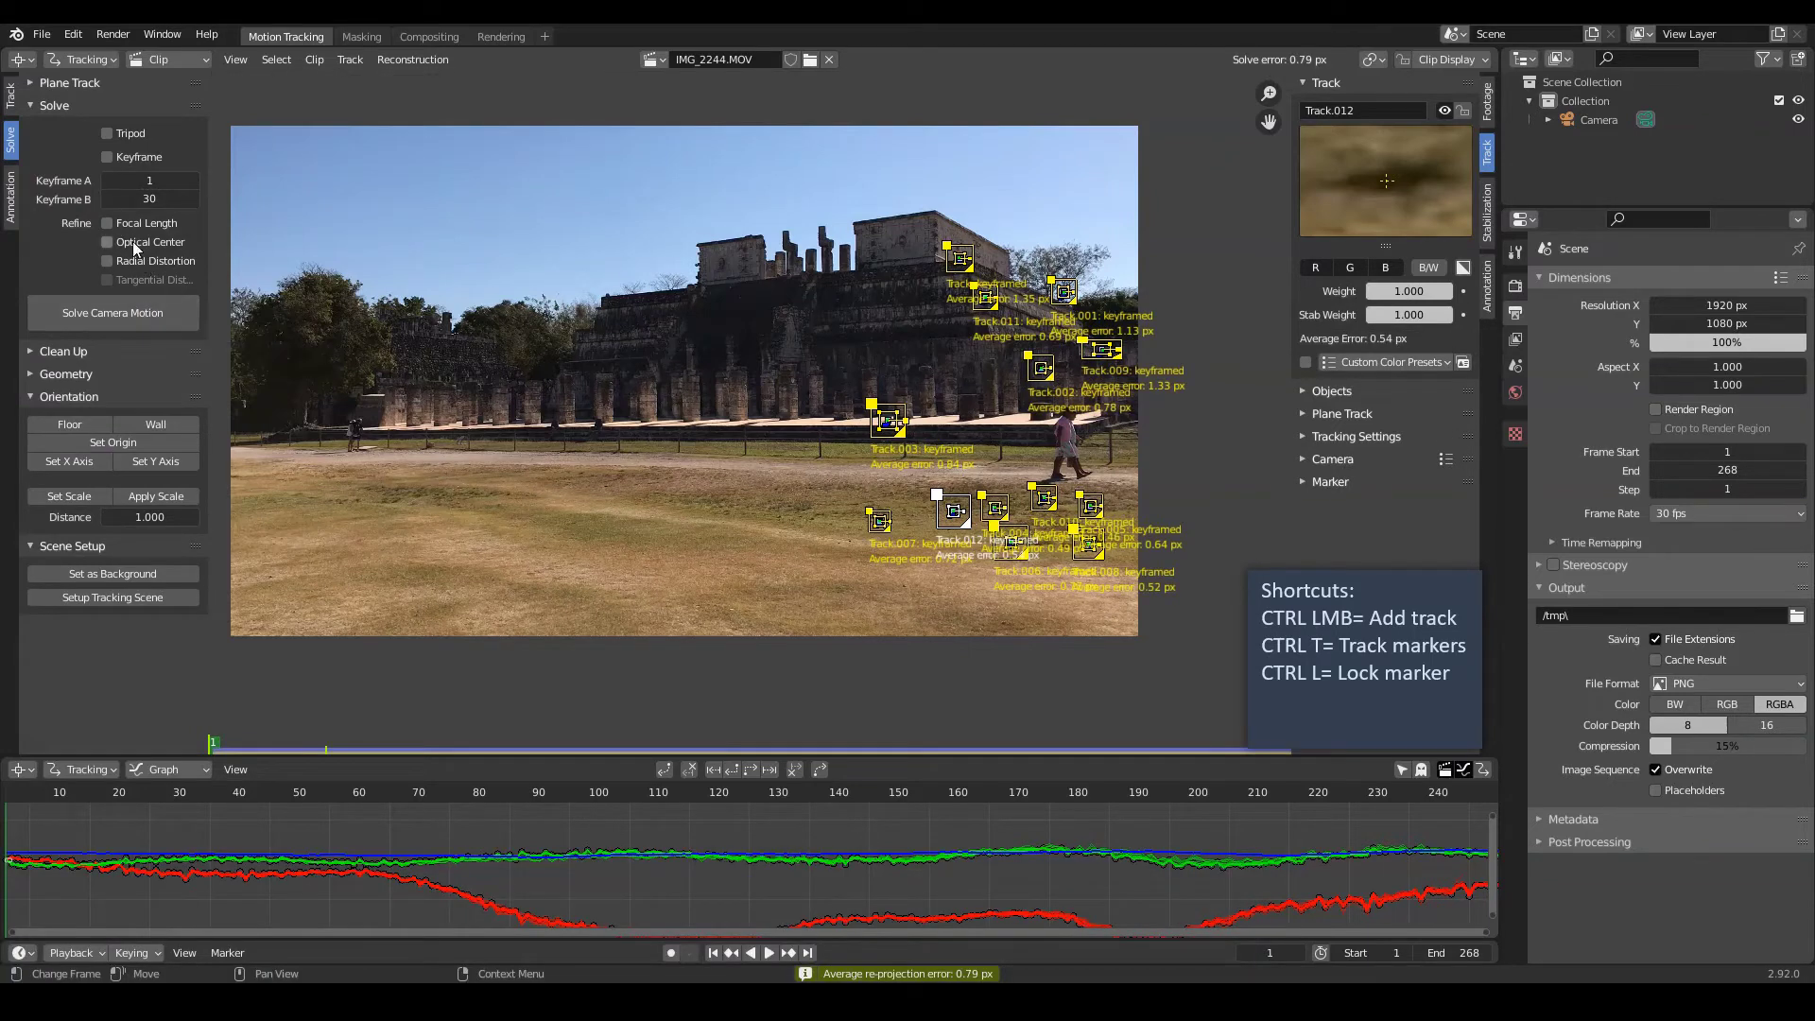
{"action": "left_click", "coordinate": [106, 157]}
Re-solve the camera with refinement to 0.16 px and scrub to frame 68
{"action": "left_click", "coordinate": [125, 314]}
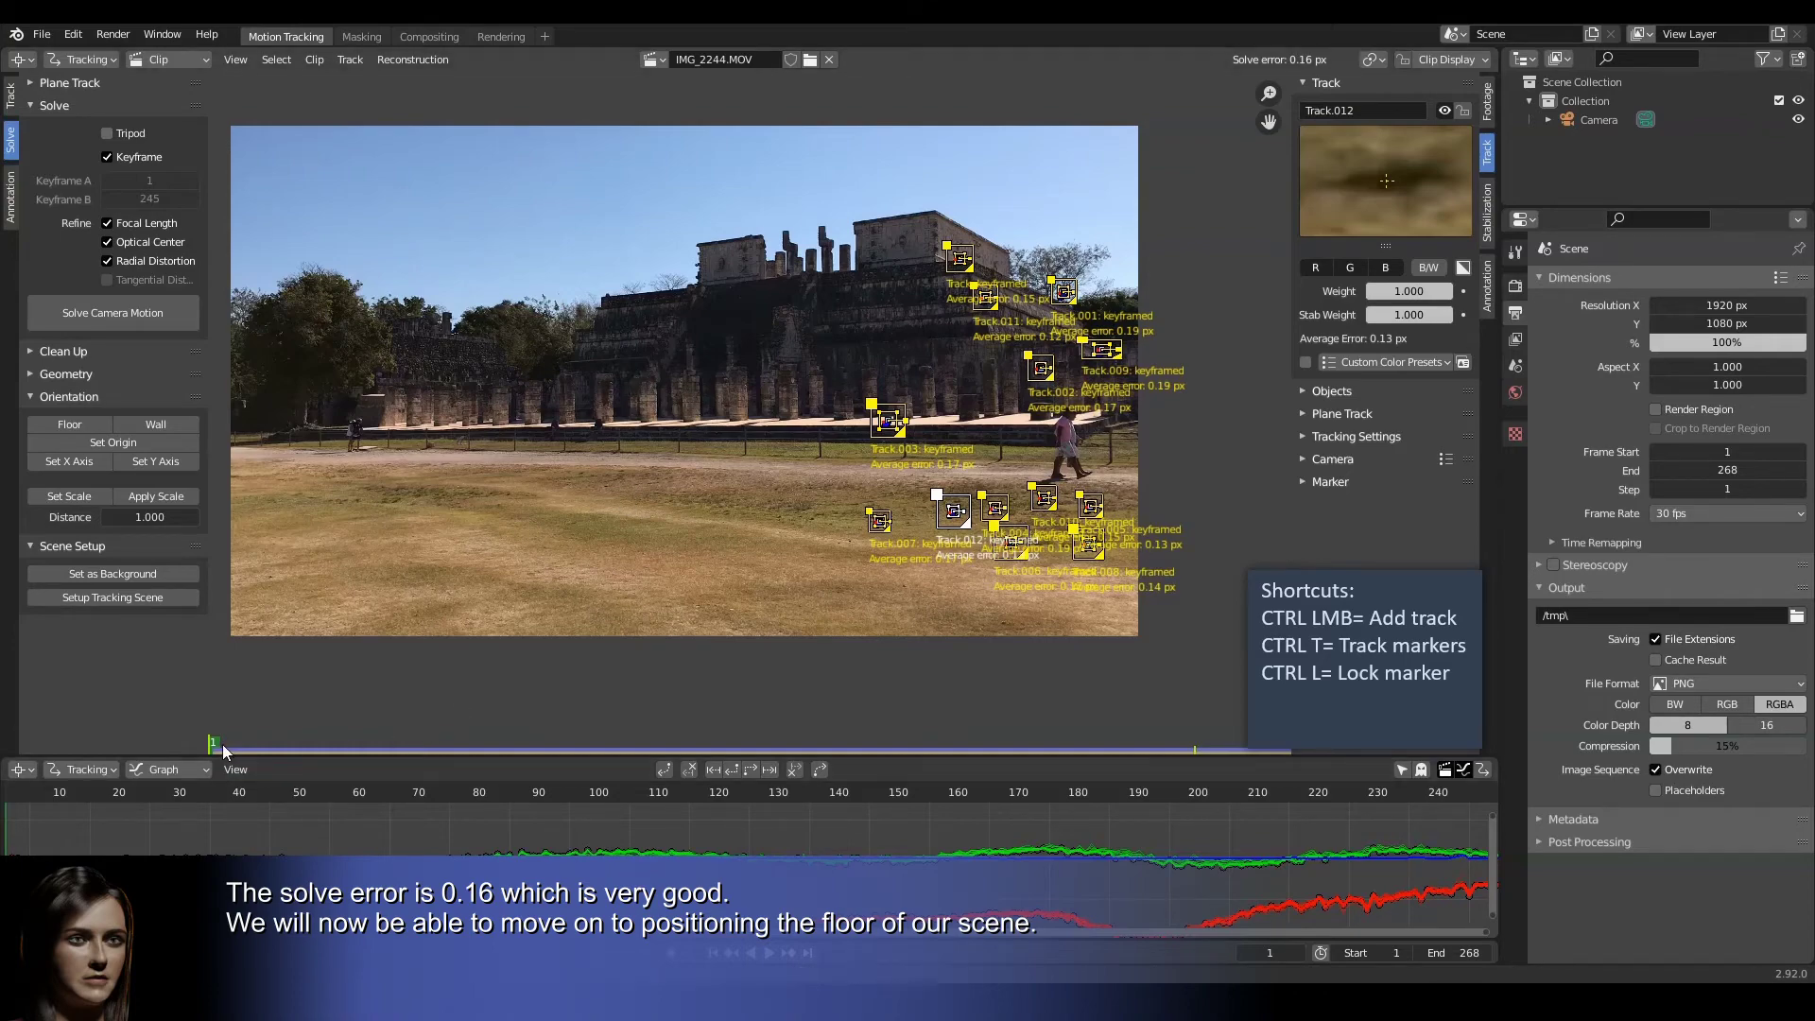
{"action": "left_click_drag", "start_coordinate": [223, 745], "coordinate": [370, 722]}
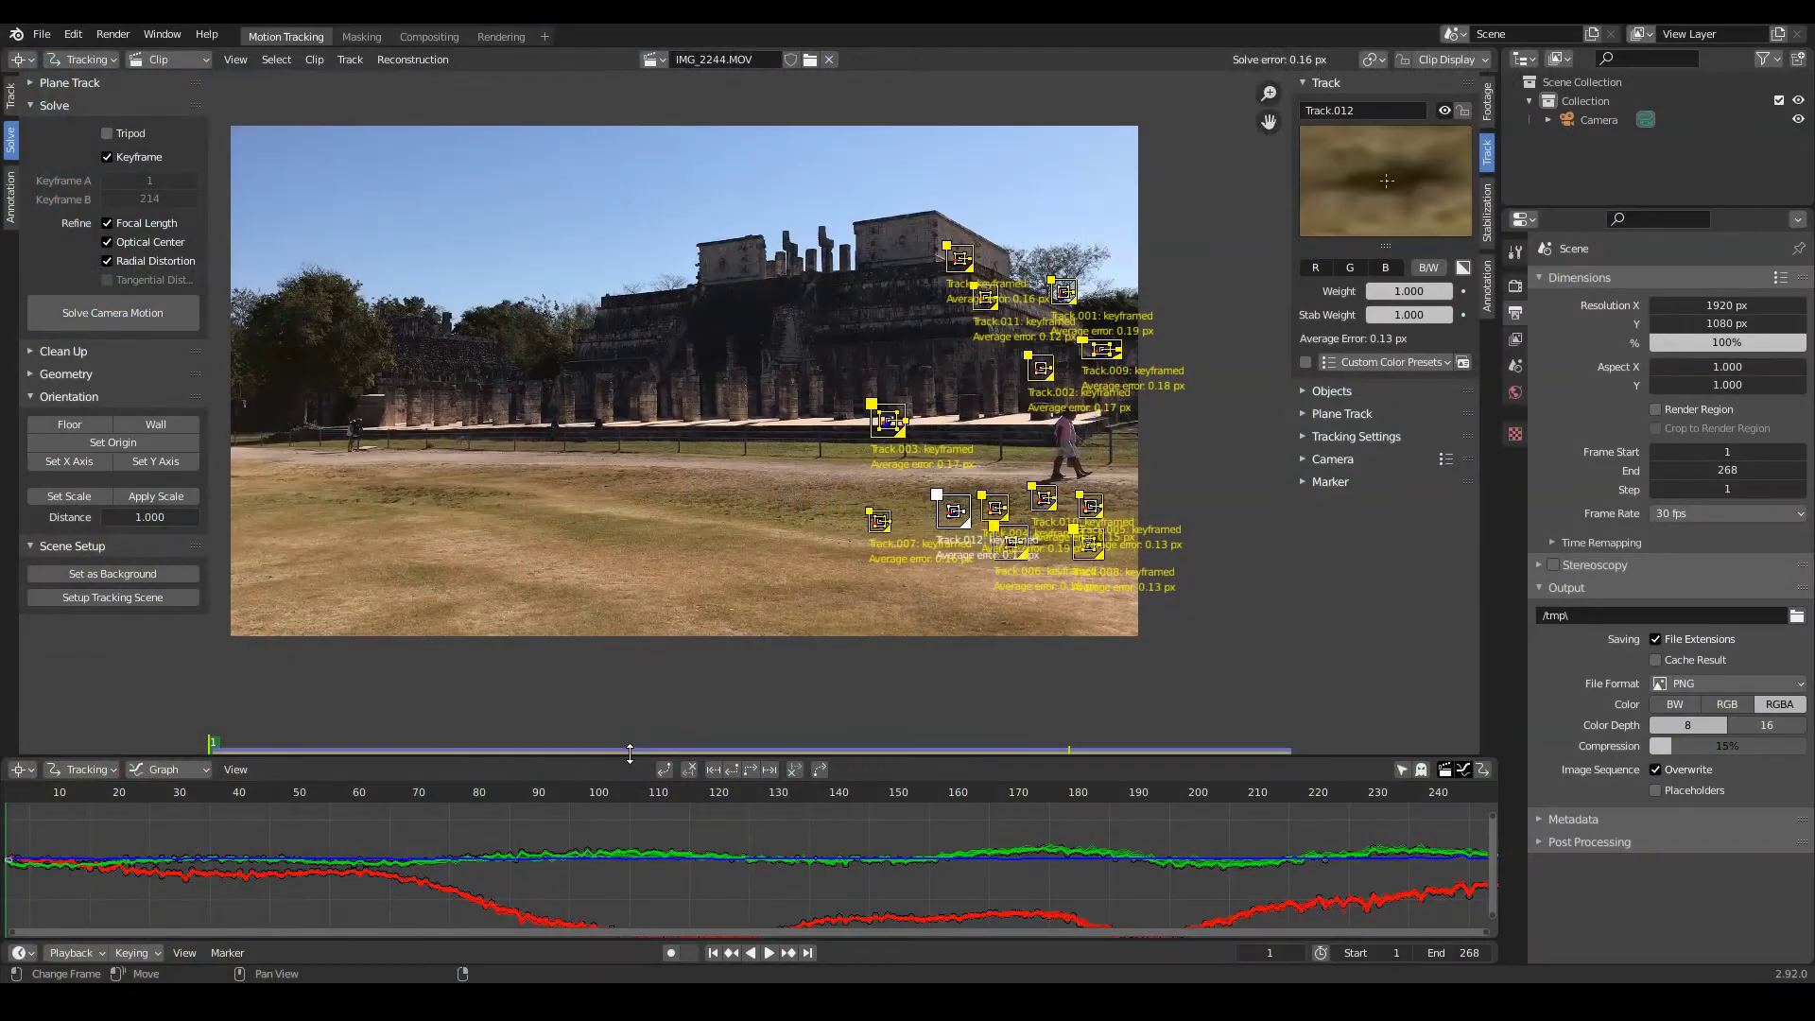
Make the lower area a camera-view 3D viewport with clip background and tracking scene
{"action": "left_click_drag", "start_coordinate": [639, 752], "coordinate": [638, 618]}
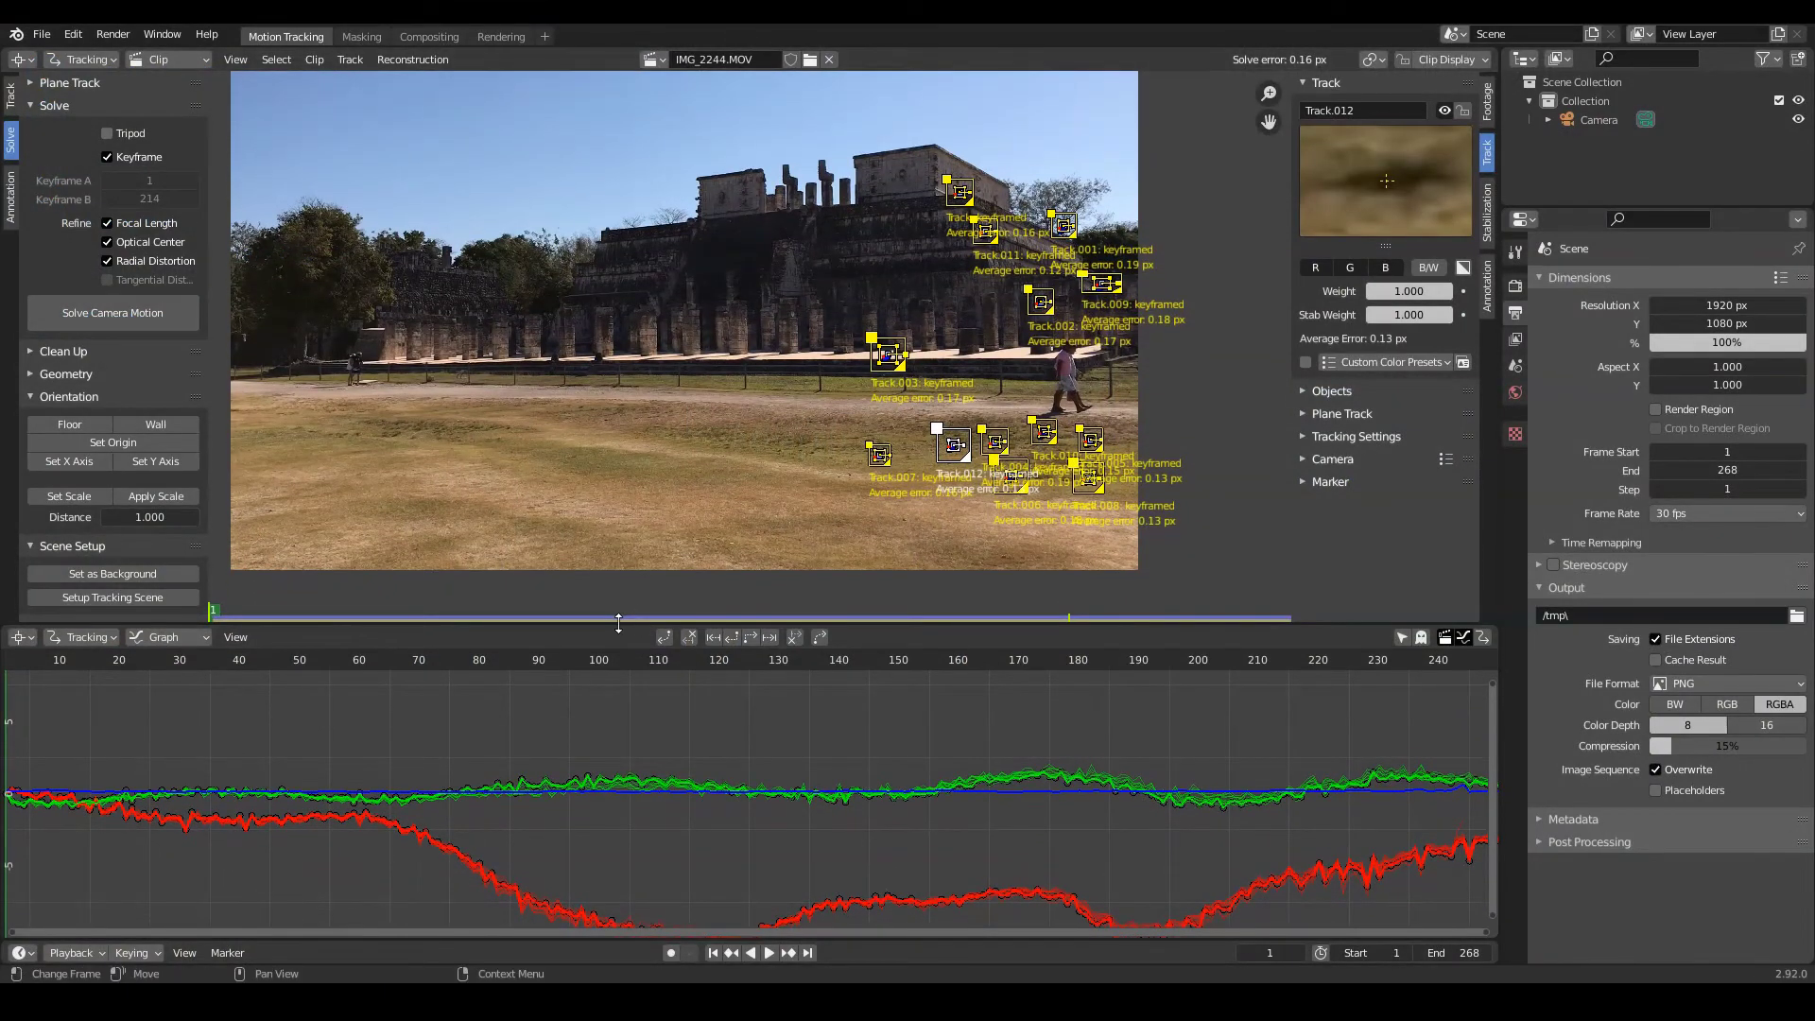
{"action": "left_click", "coordinate": [20, 637]}
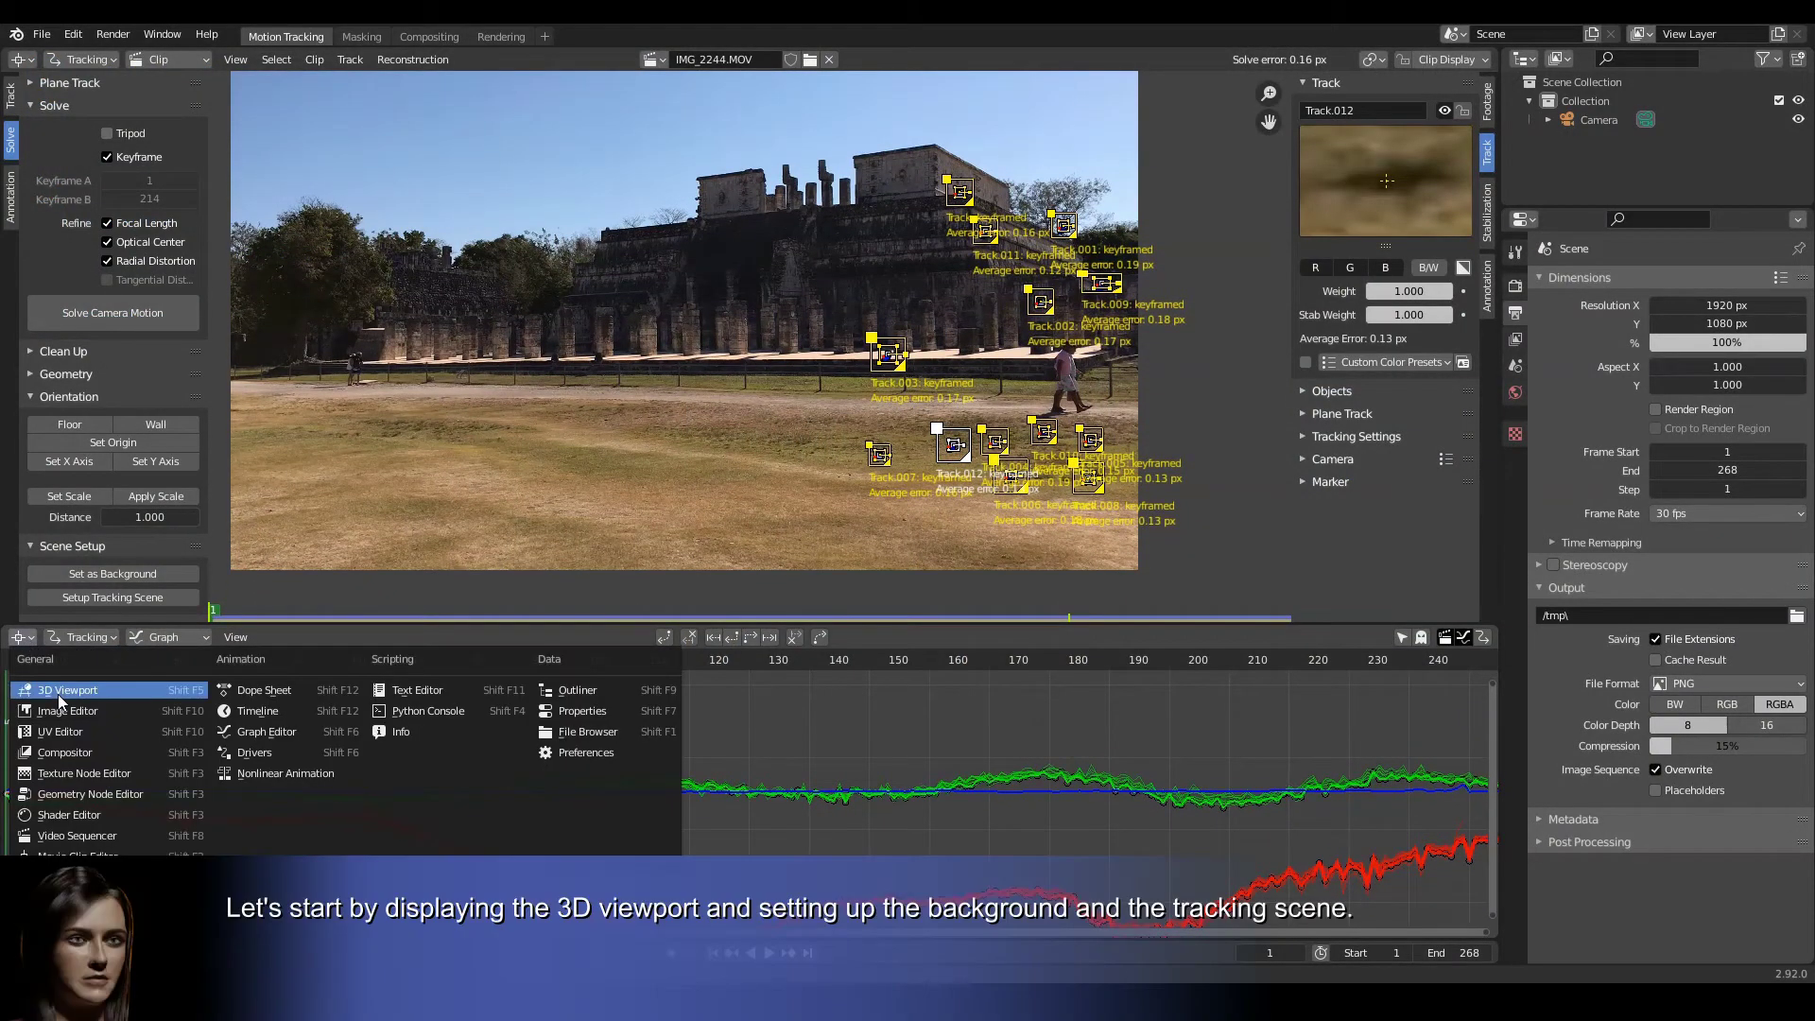
{"action": "left_click", "coordinate": [58, 691]}
{"action": "key", "text": "KP_0"}
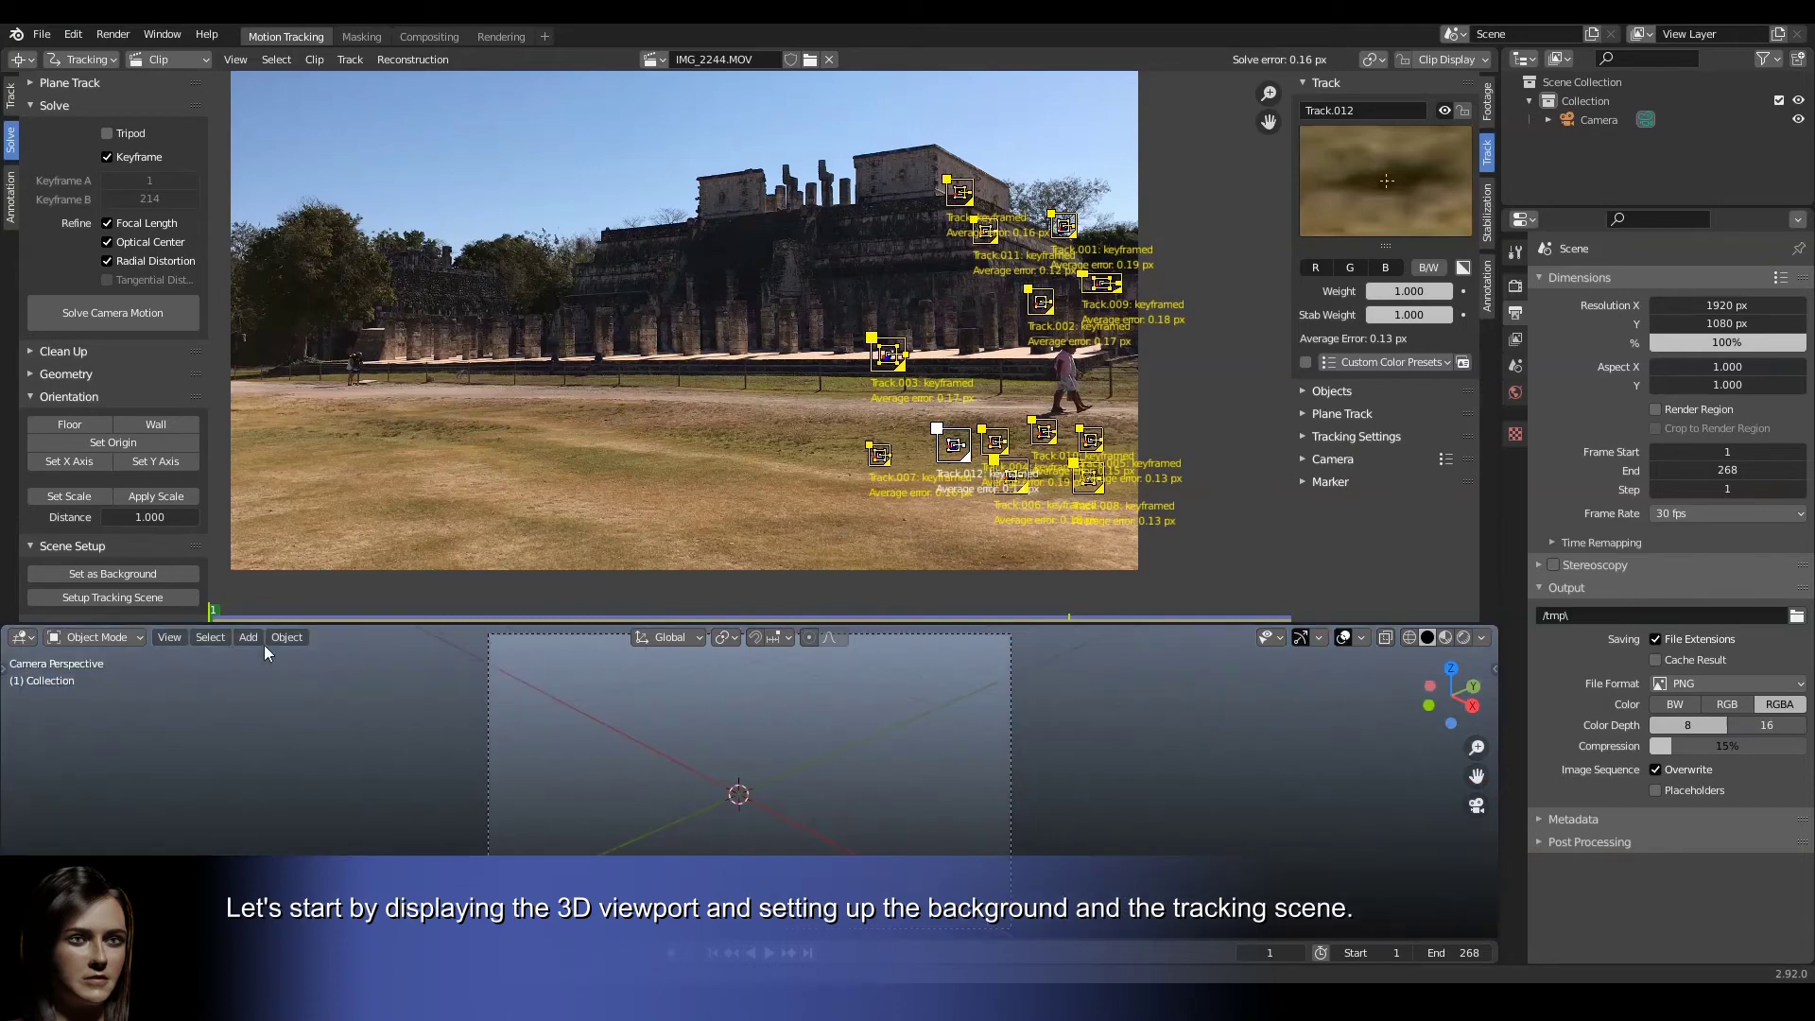
{"action": "left_click", "coordinate": [179, 575]}
{"action": "left_click", "coordinate": [166, 599]}
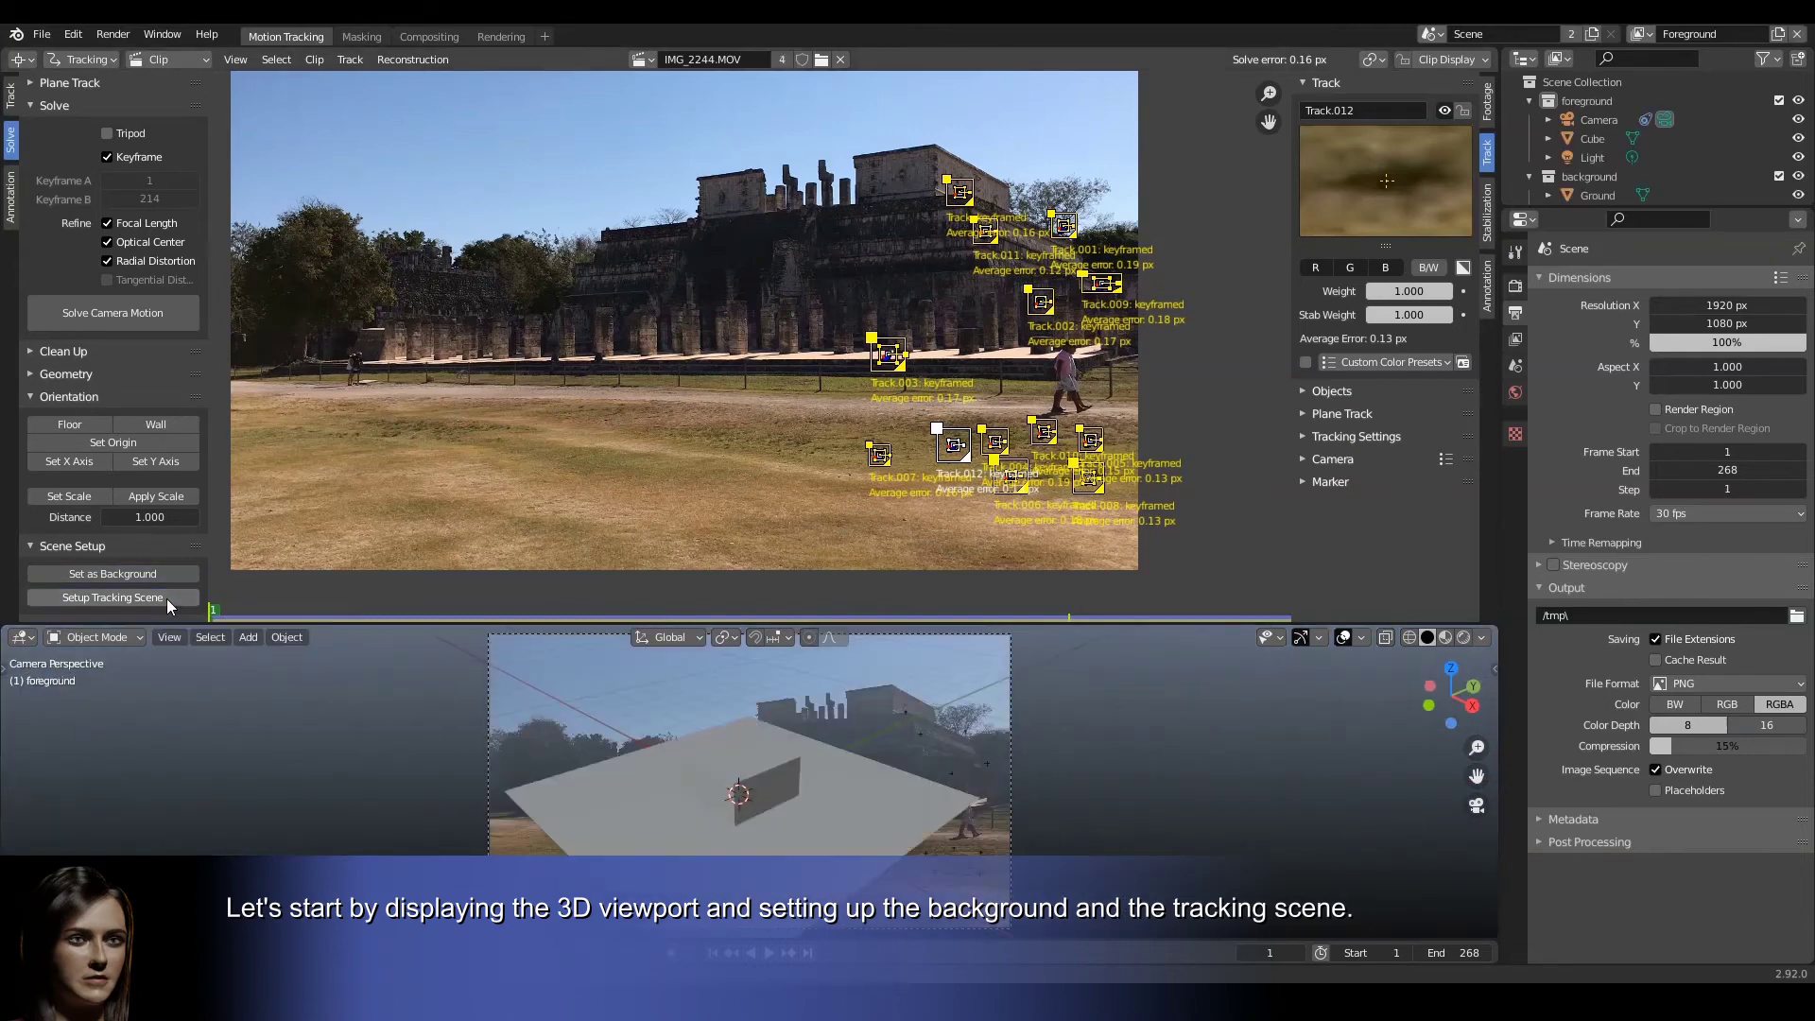
Set the floor orientation from markers Track.008, Track.007 and Track.004
{"action": "scroll", "coordinate": [955, 521], "scroll_direction": "up", "scroll_amount": 2}
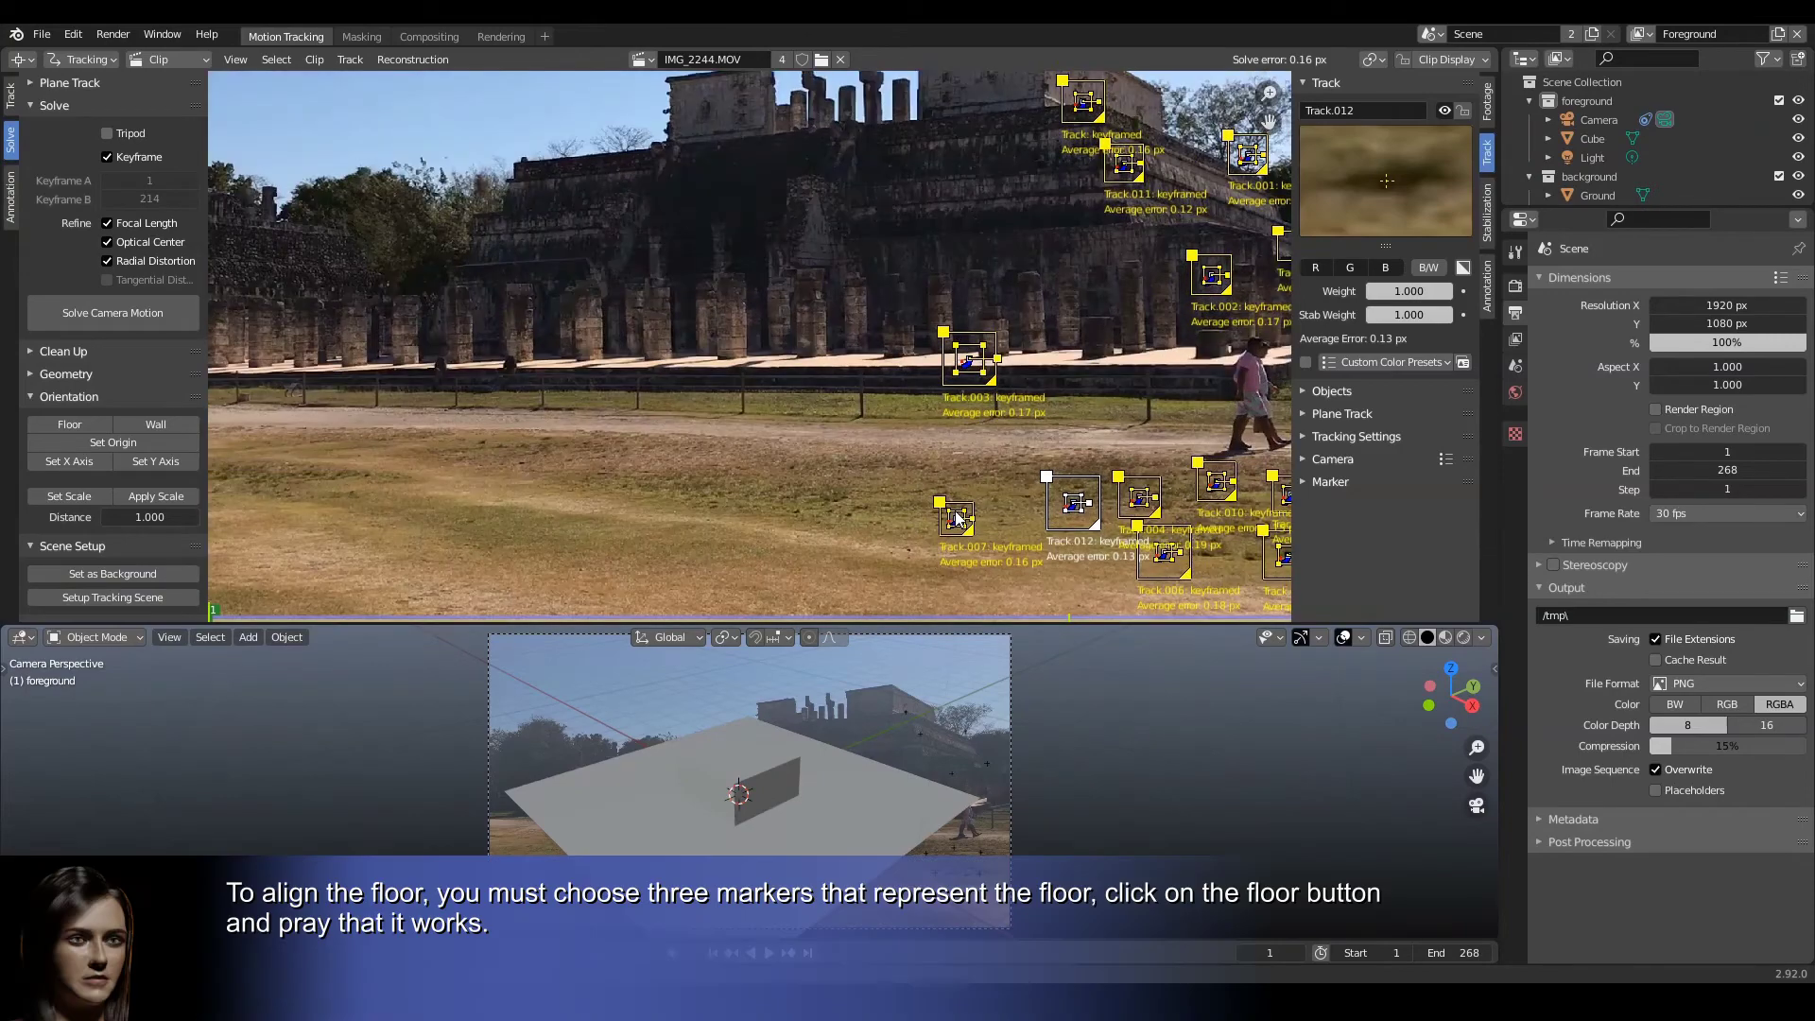
{"action": "middle_click_drag", "start_coordinate": [955, 521], "coordinate": [609, 387]}
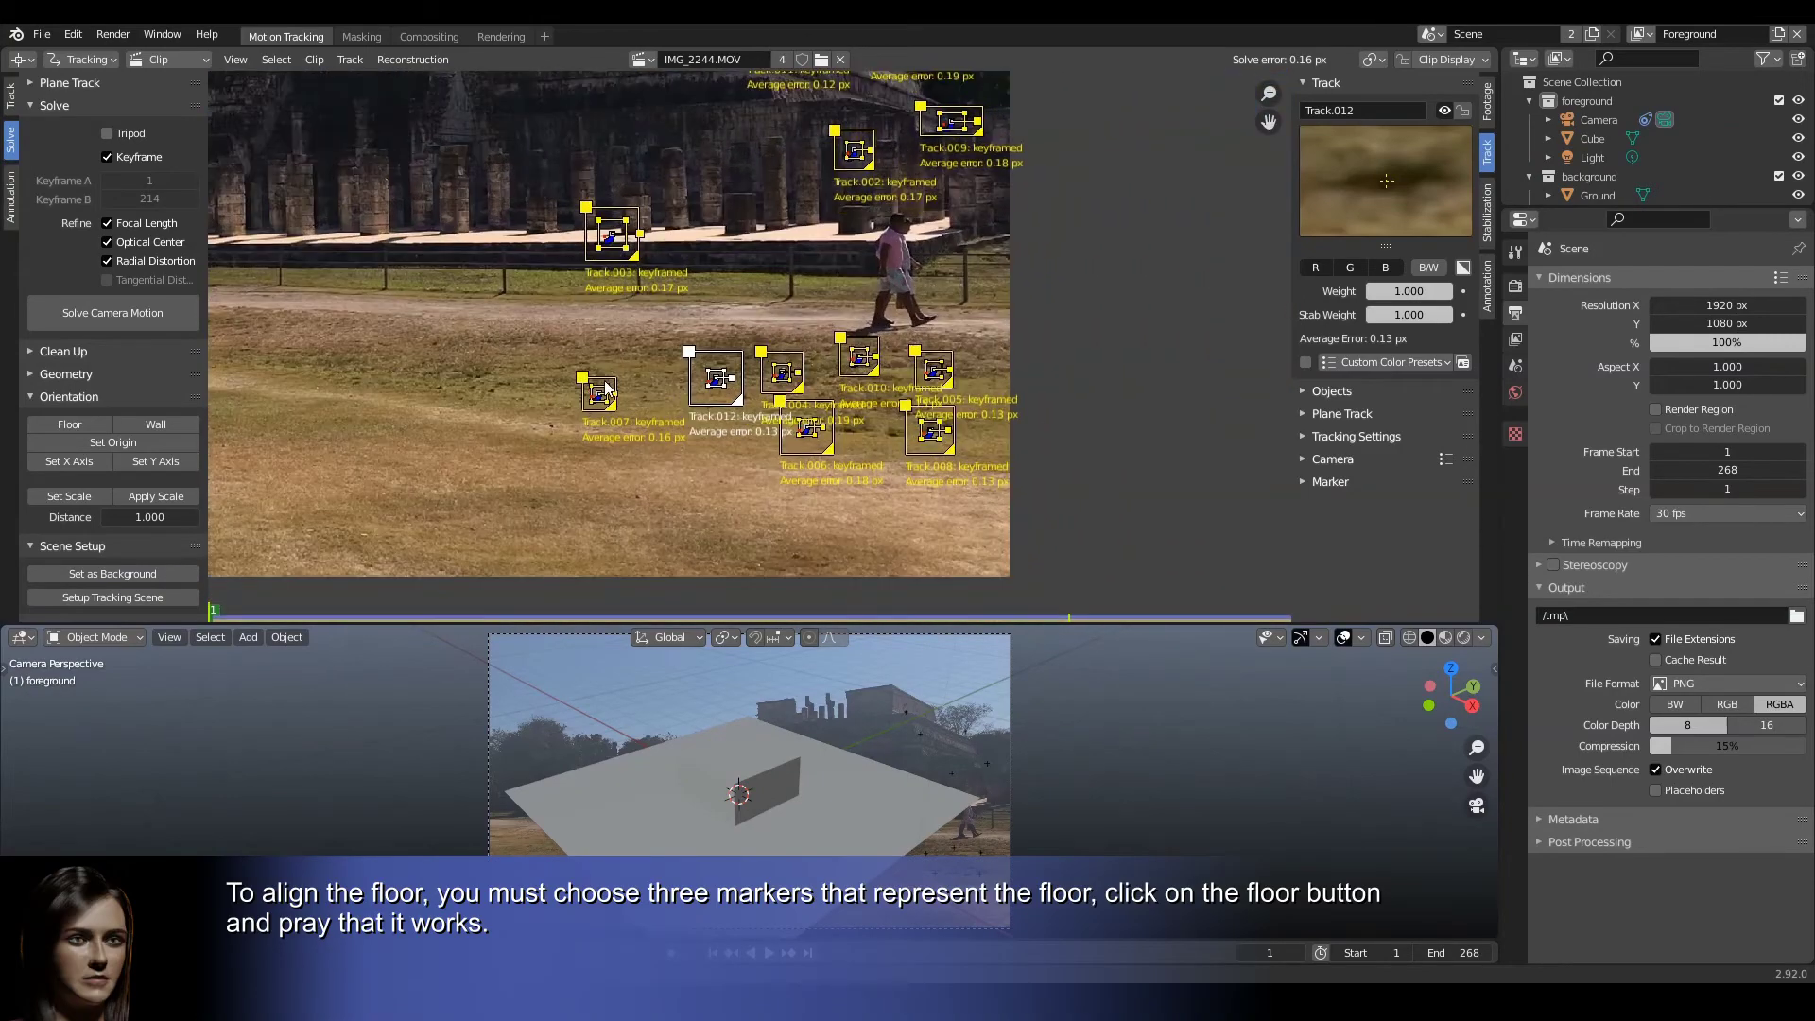
{"action": "left_click", "coordinate": [931, 431], "text": "shift"}
{"action": "left_click", "coordinate": [932, 432]}
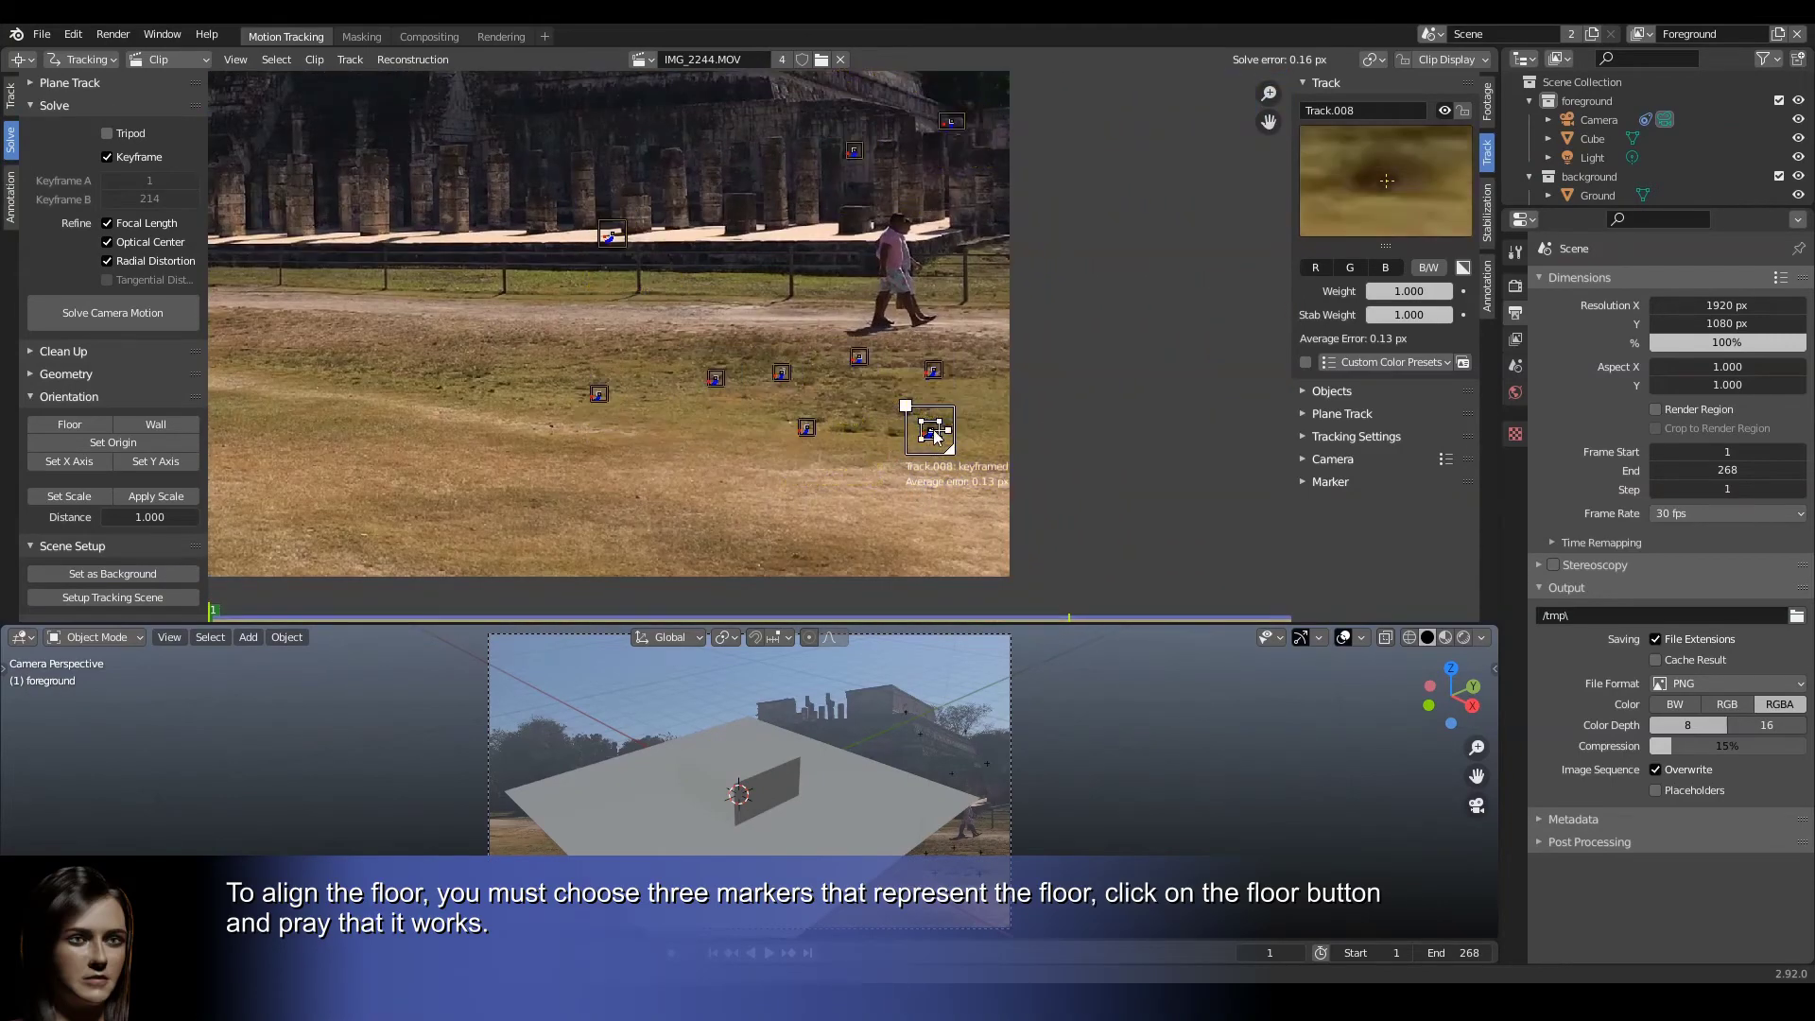
{"action": "left_click", "coordinate": [599, 393], "text": "shift"}
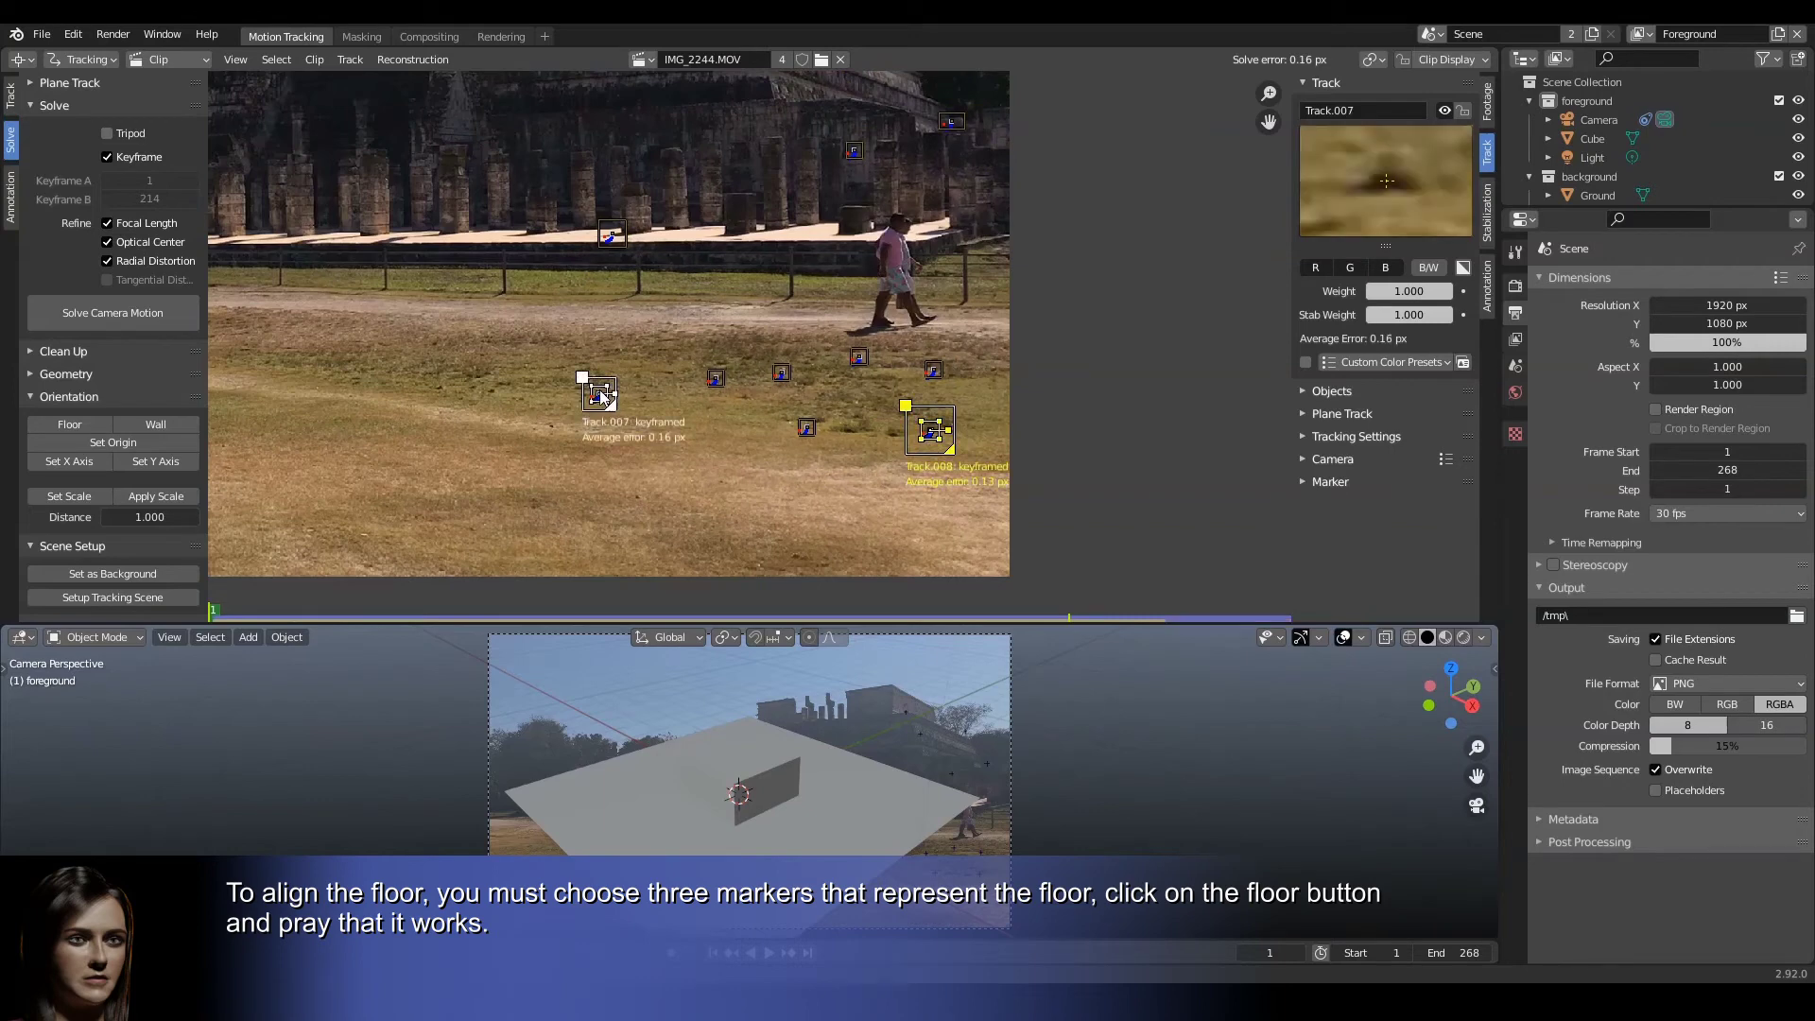
{"action": "left_click", "coordinate": [783, 372], "text": "shift"}
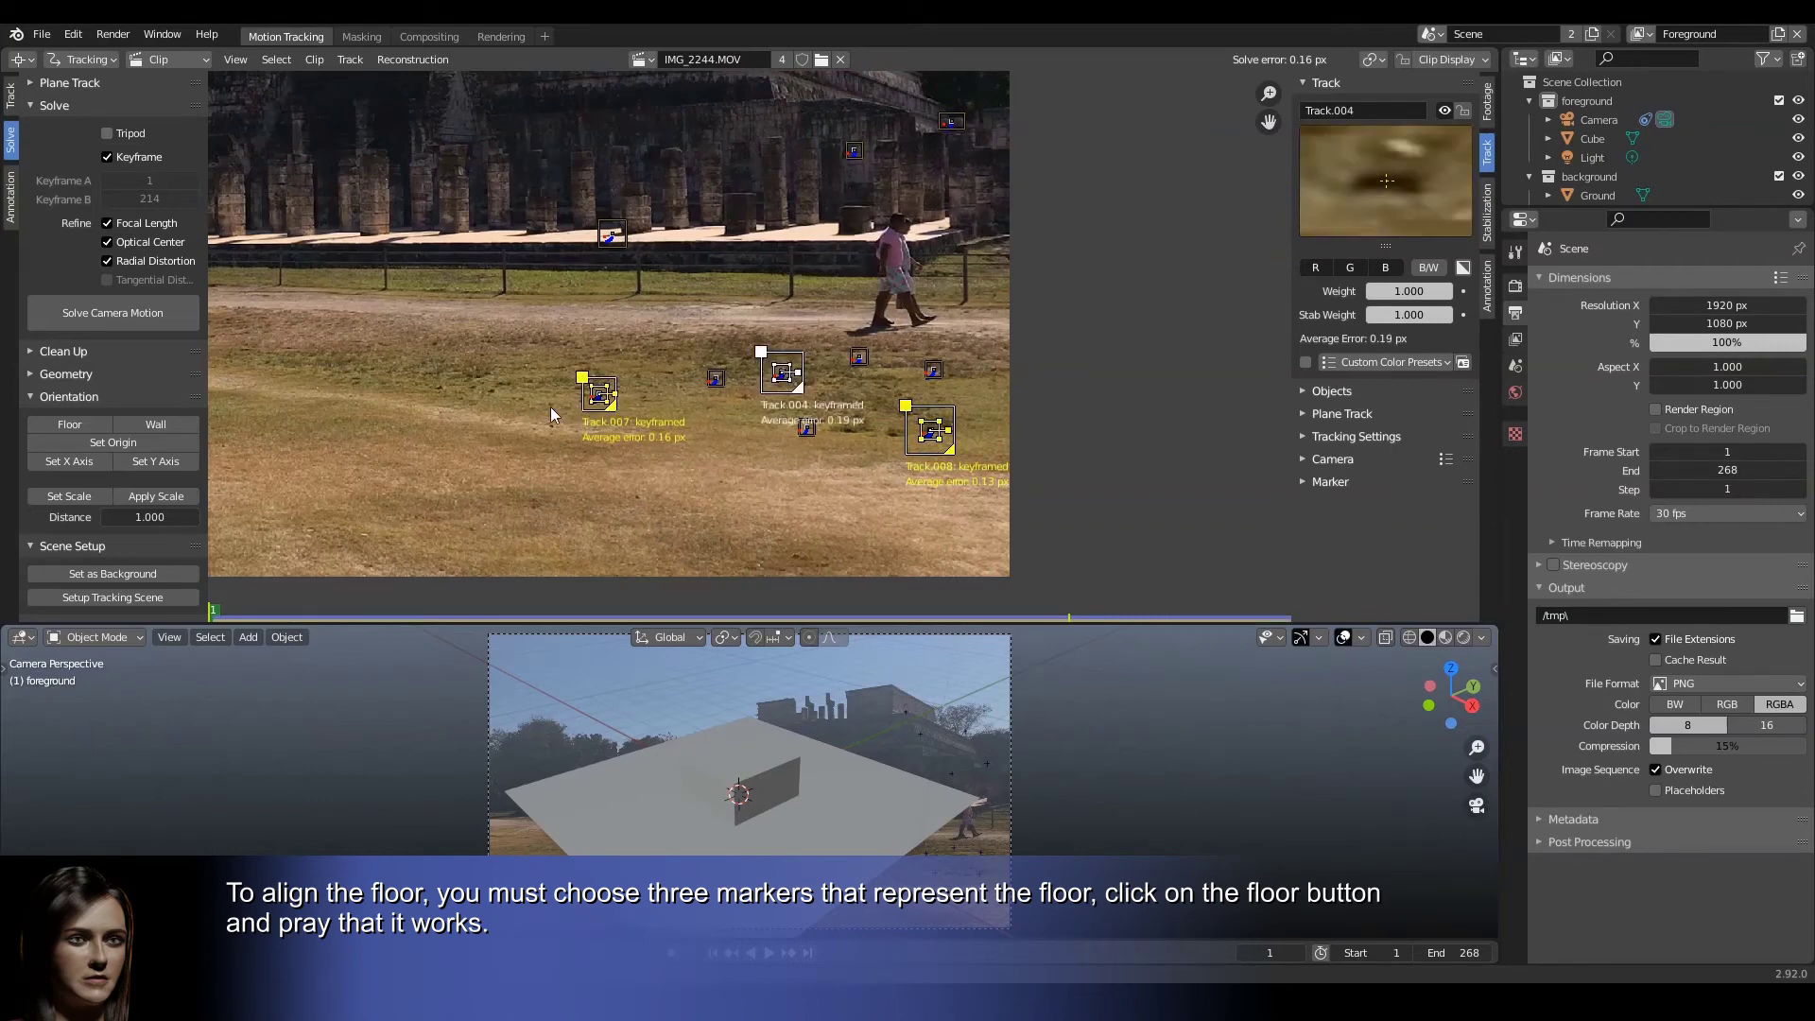
{"action": "left_click", "coordinate": [69, 427]}
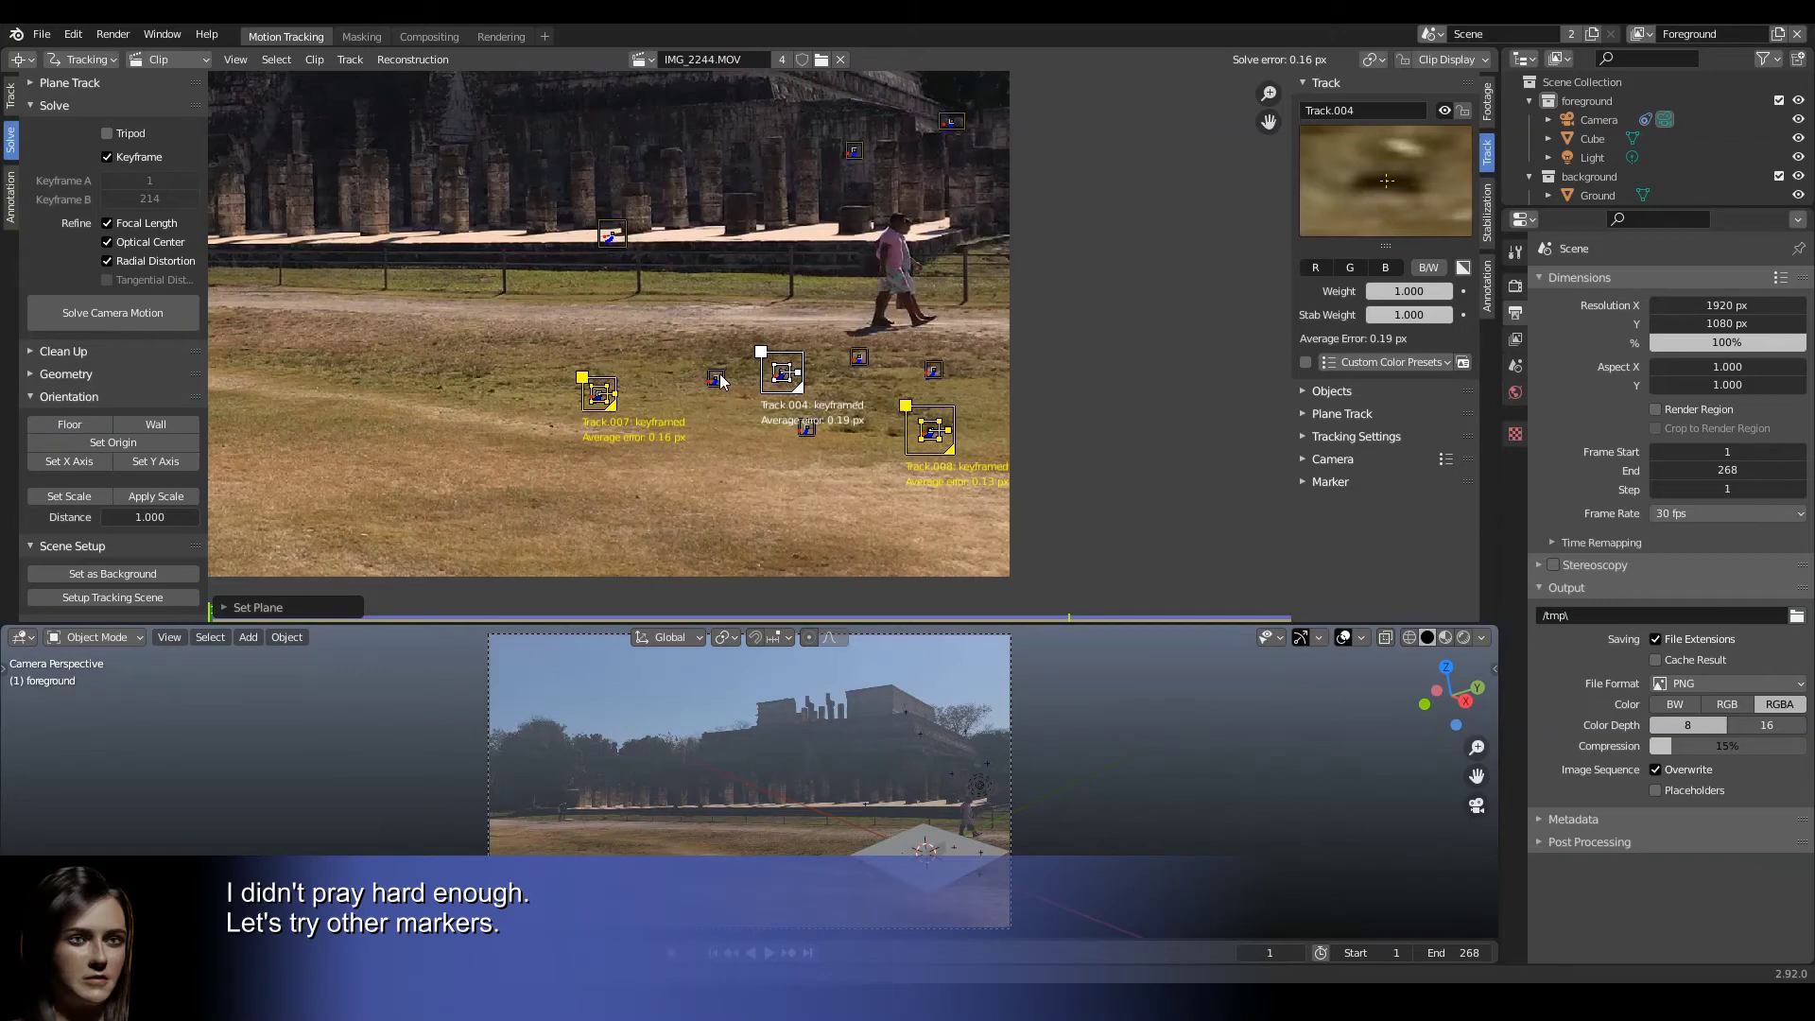
Retry the floor orientation with a different trio of ground markers
{"action": "left_click", "coordinate": [716, 378]}
{"action": "left_click", "coordinate": [807, 428], "text": "shift"}
{"action": "left_click", "coordinate": [934, 369], "text": "shift"}
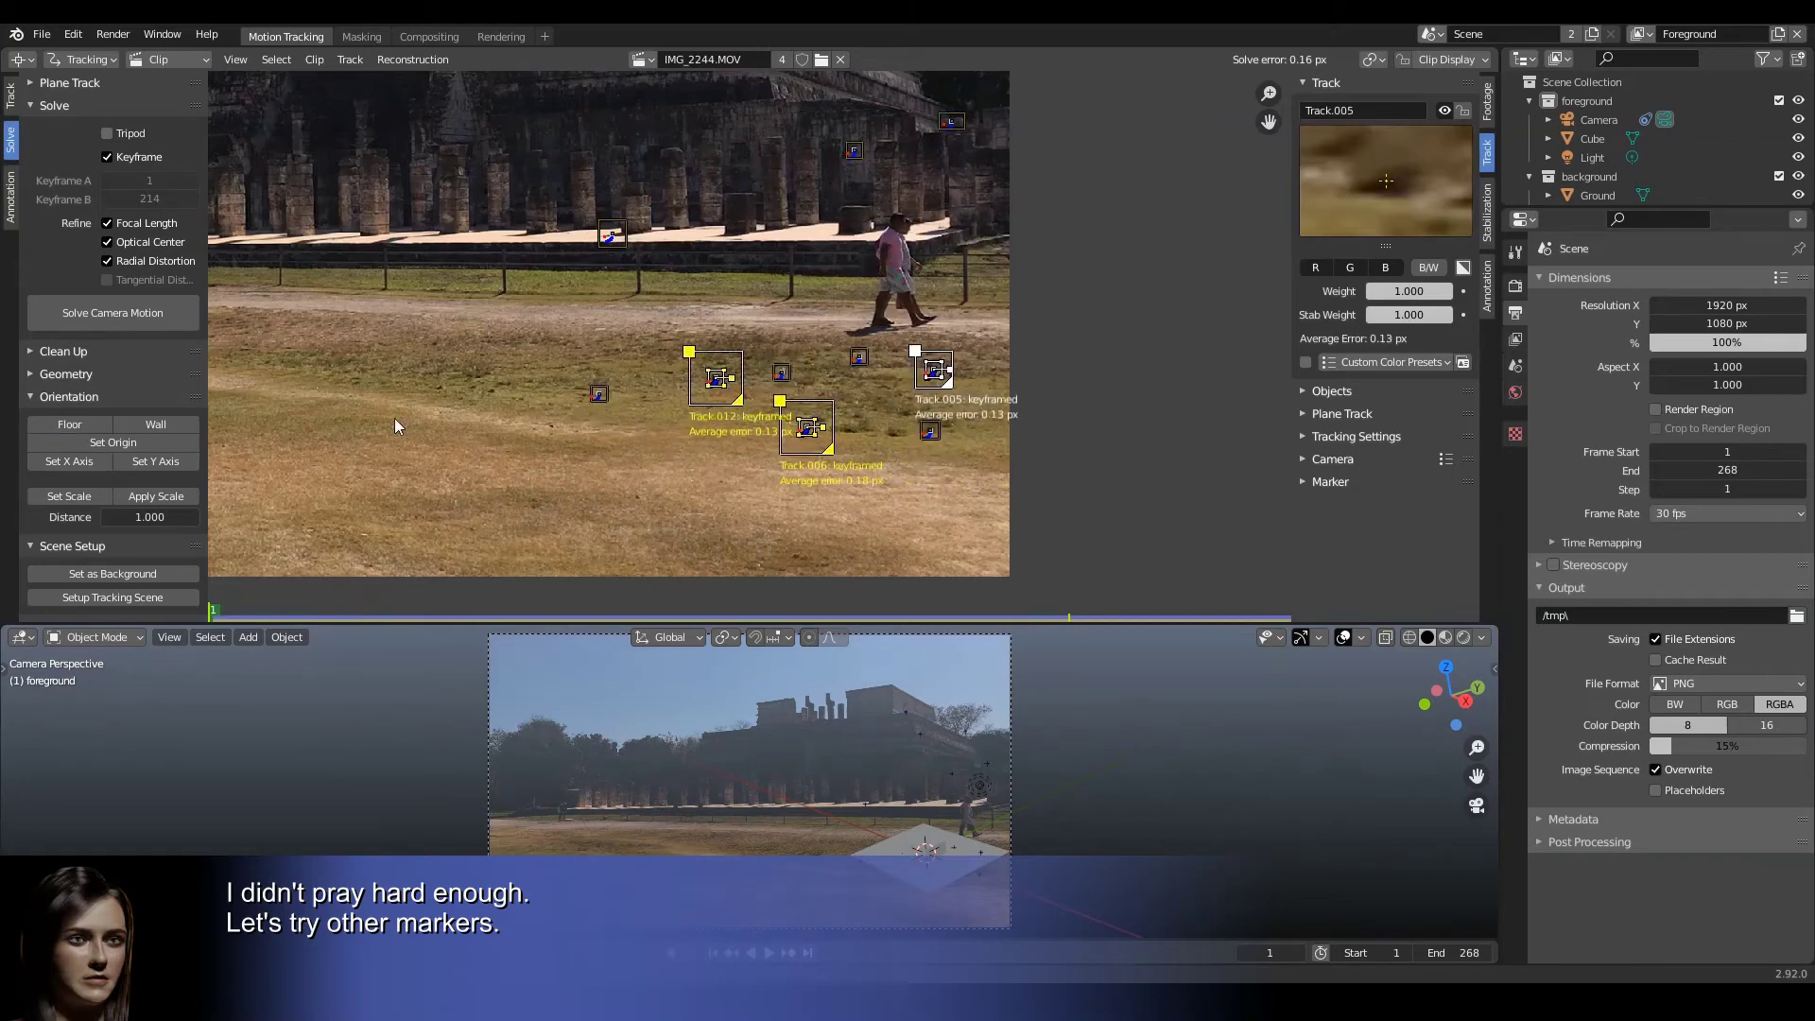
{"action": "left_click", "coordinate": [100, 426]}
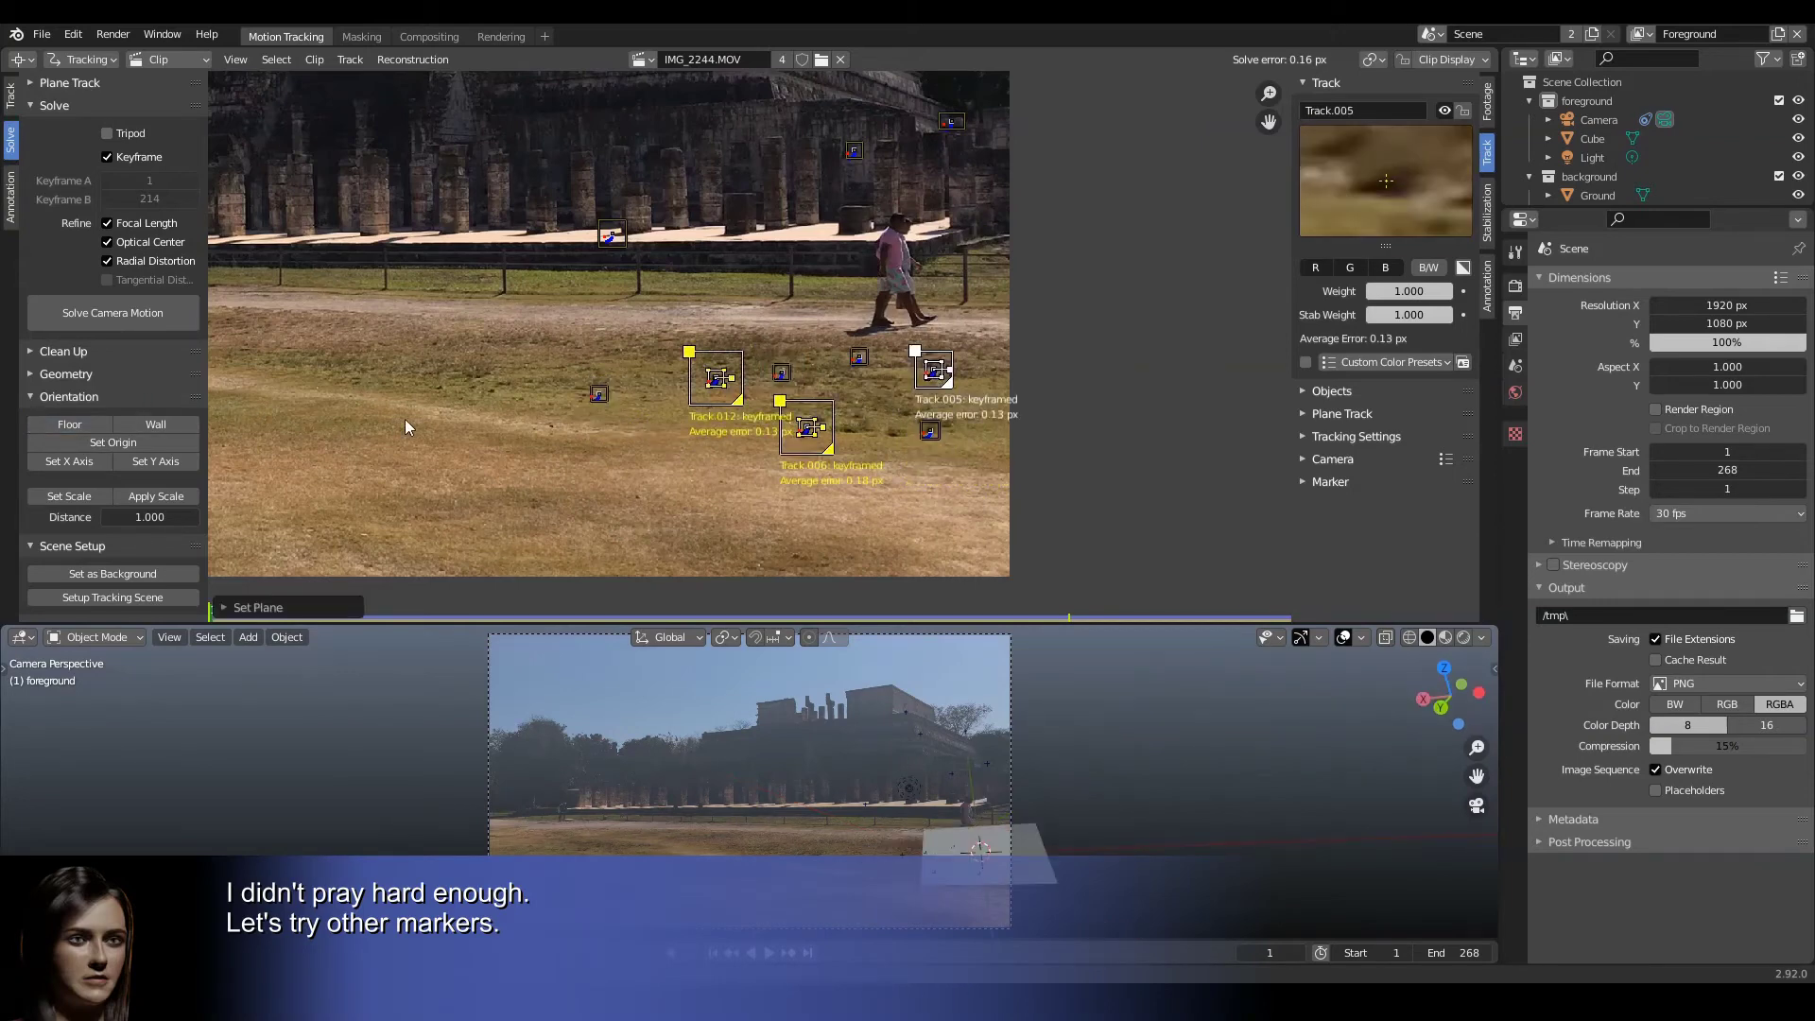
Set the floor orientation from Track.007, Track.004 and Track.006
{"action": "left_click", "coordinate": [599, 393]}
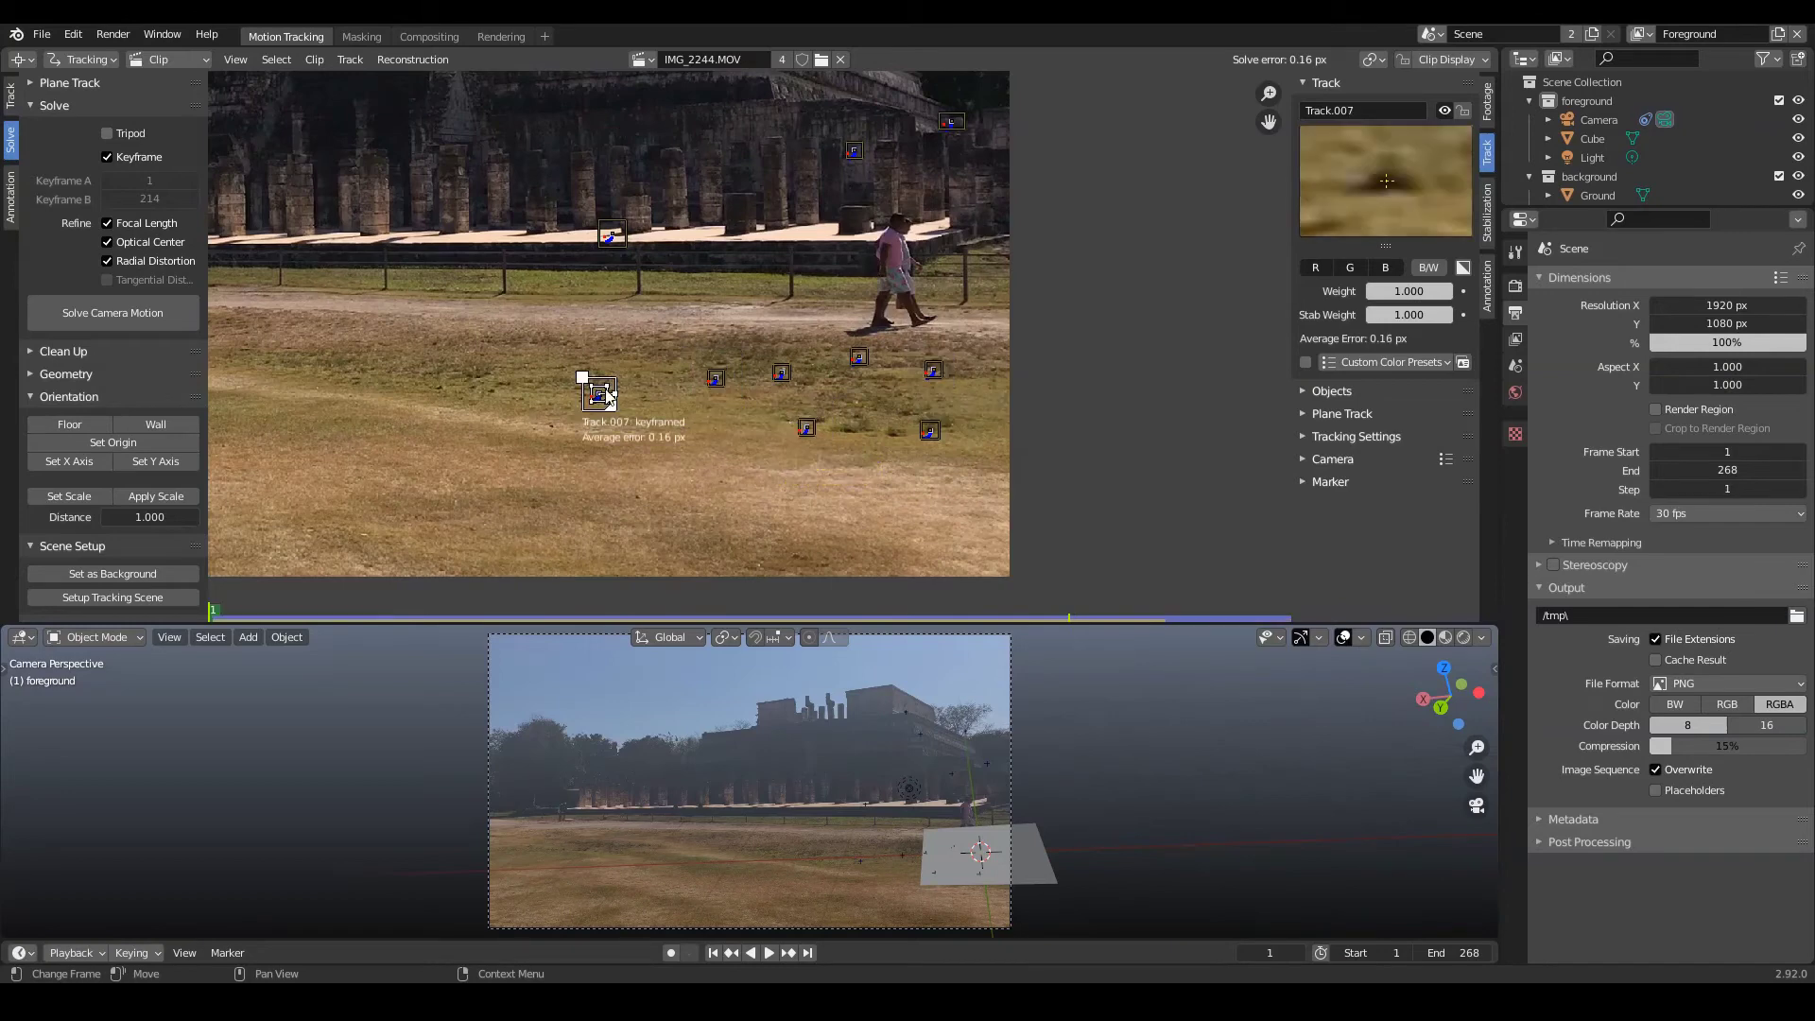
{"action": "left_click", "coordinate": [783, 374], "text": "shift"}
{"action": "left_click", "coordinate": [811, 430], "text": "shift"}
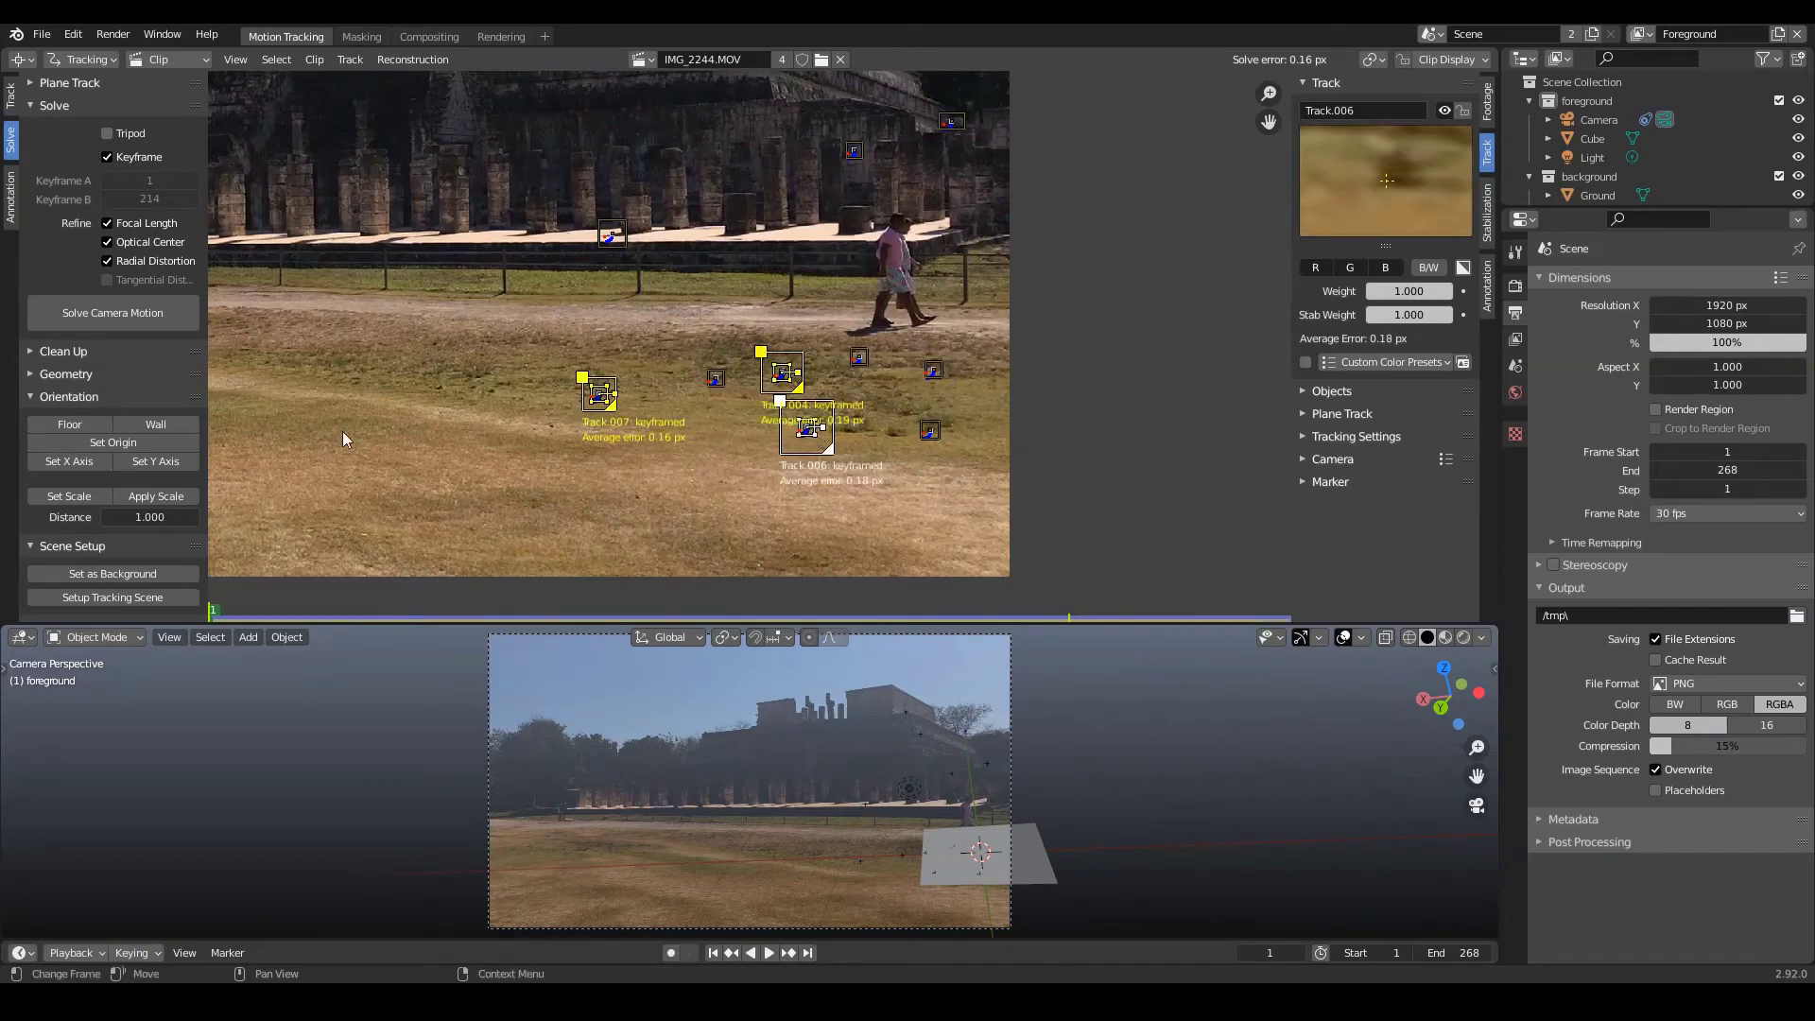
{"action": "left_click", "coordinate": [71, 424]}
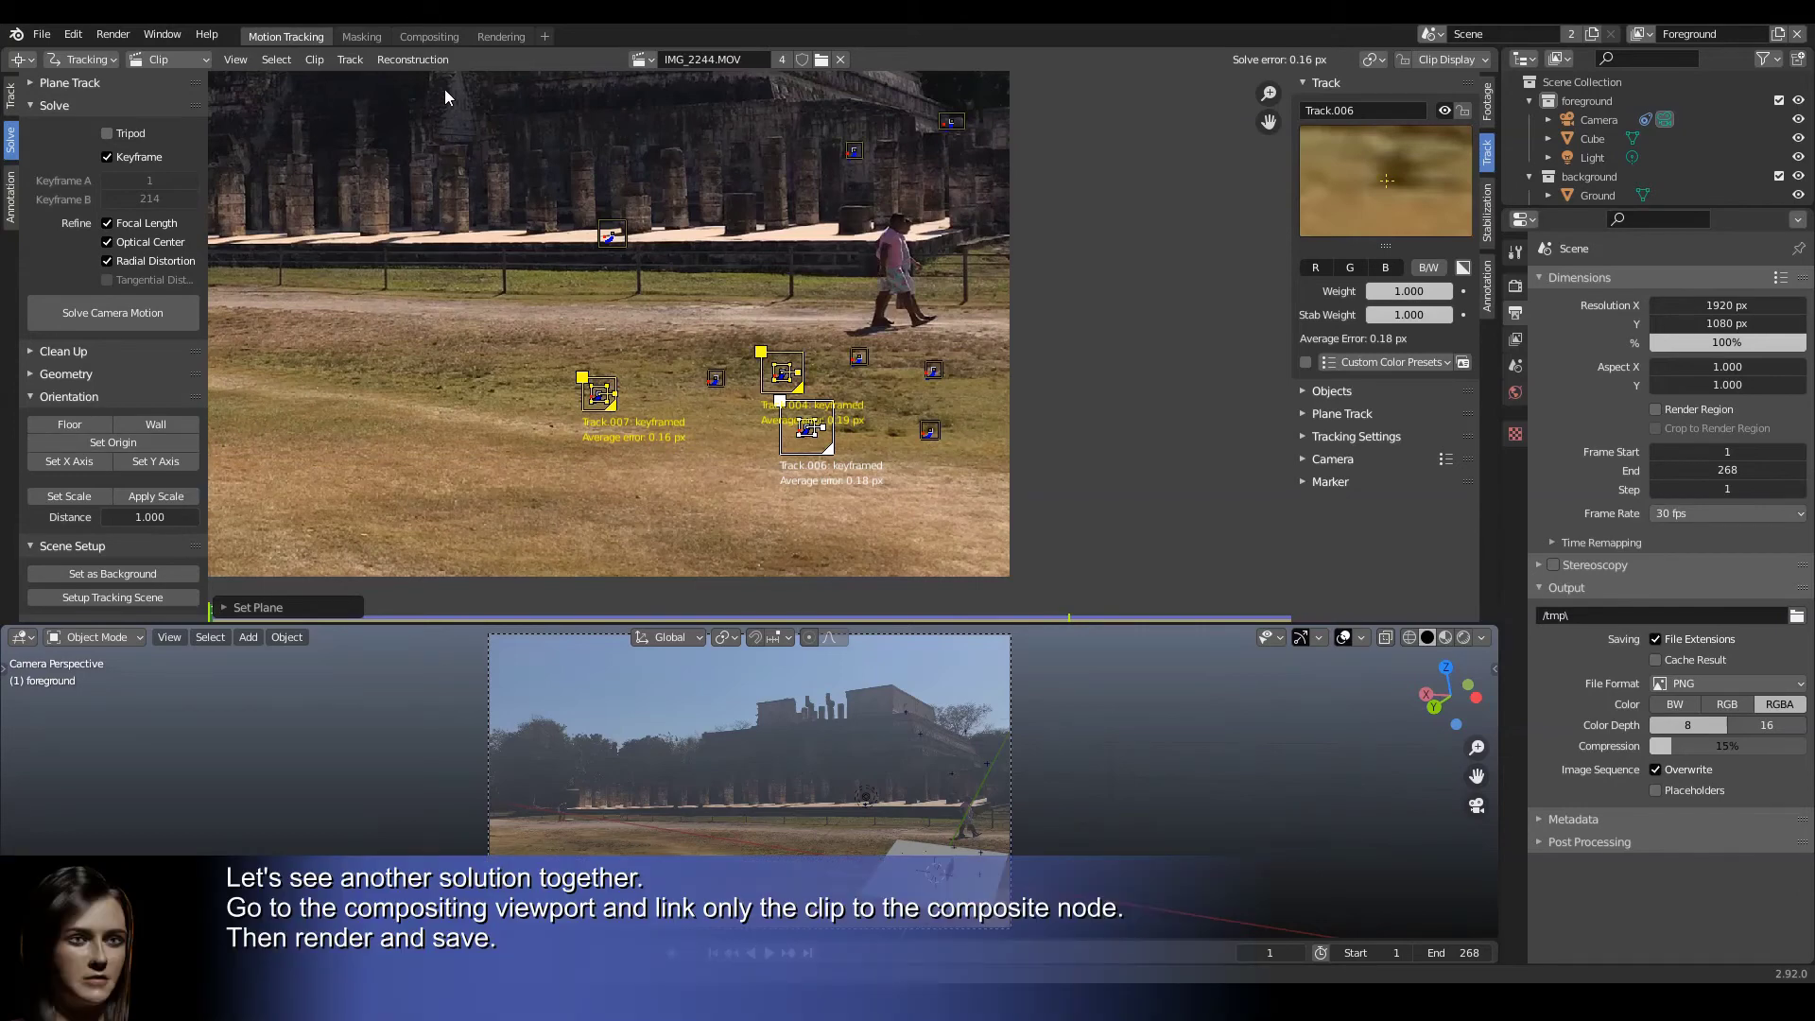
In Compositing, enable Film Transparent, link Scale's Image straight to Composite, and render the frame
{"action": "left_click", "coordinate": [447, 39]}
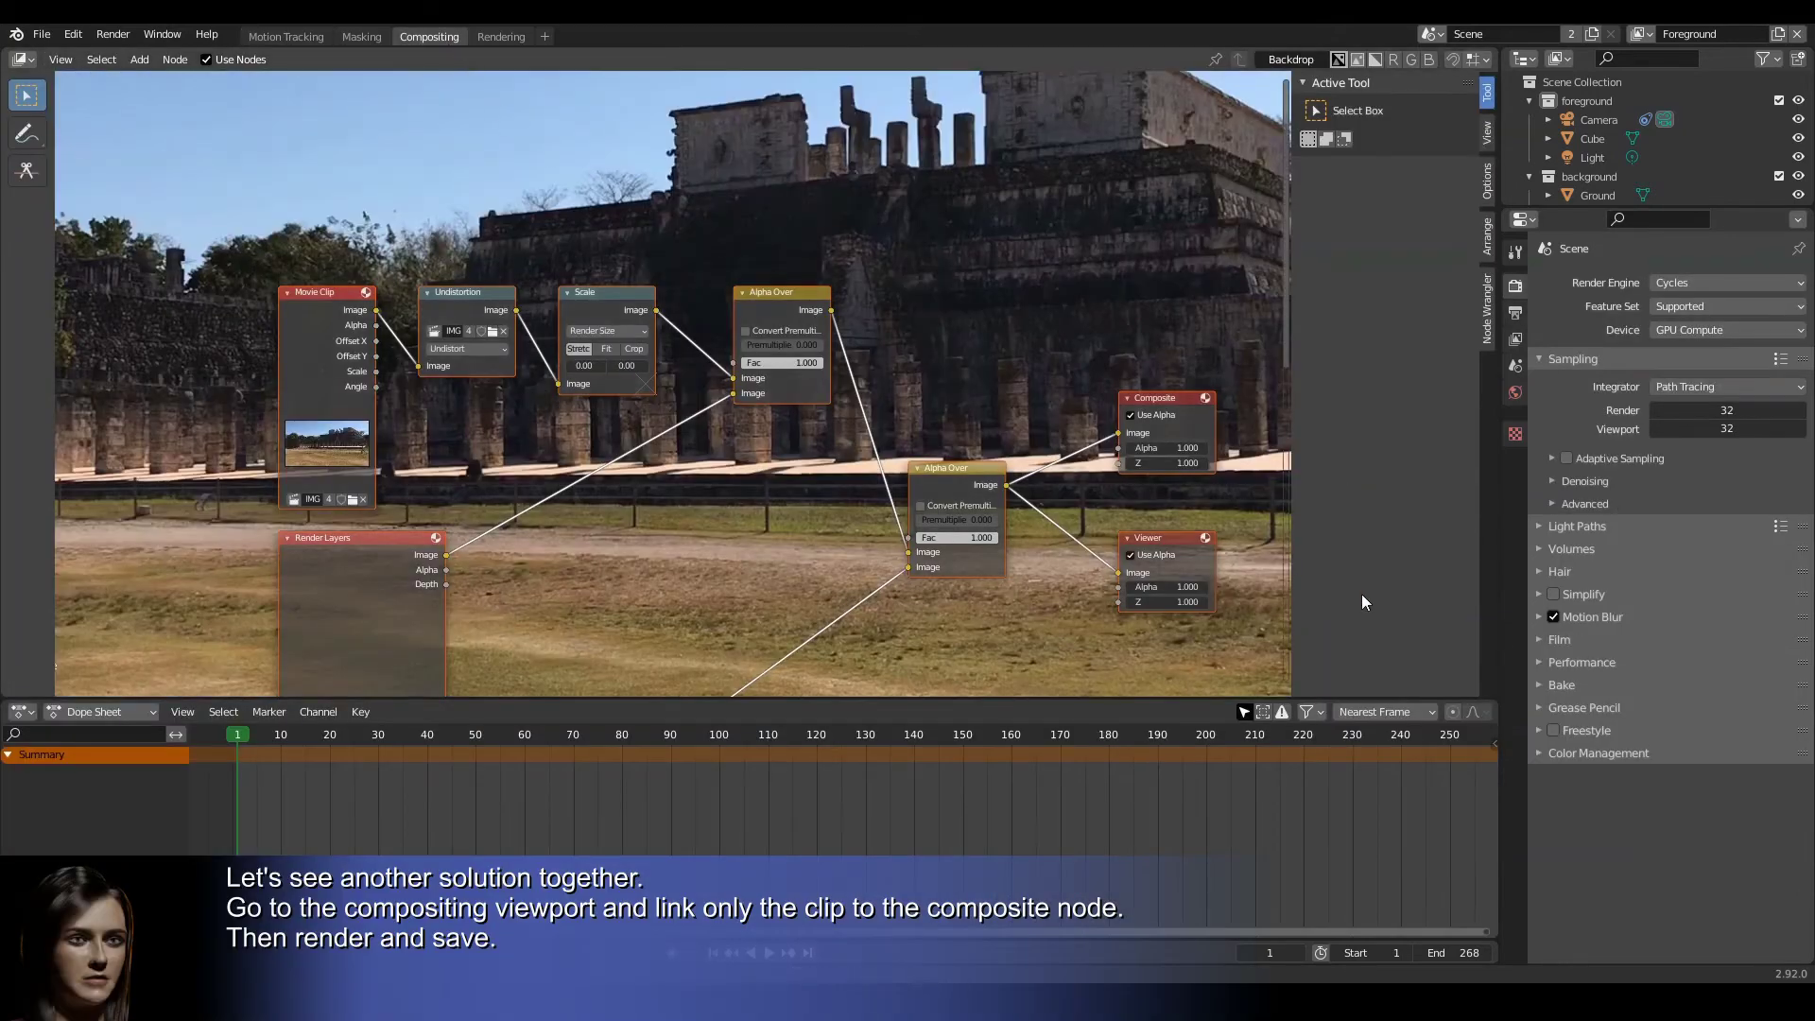
{"action": "left_click", "coordinate": [1559, 640]}
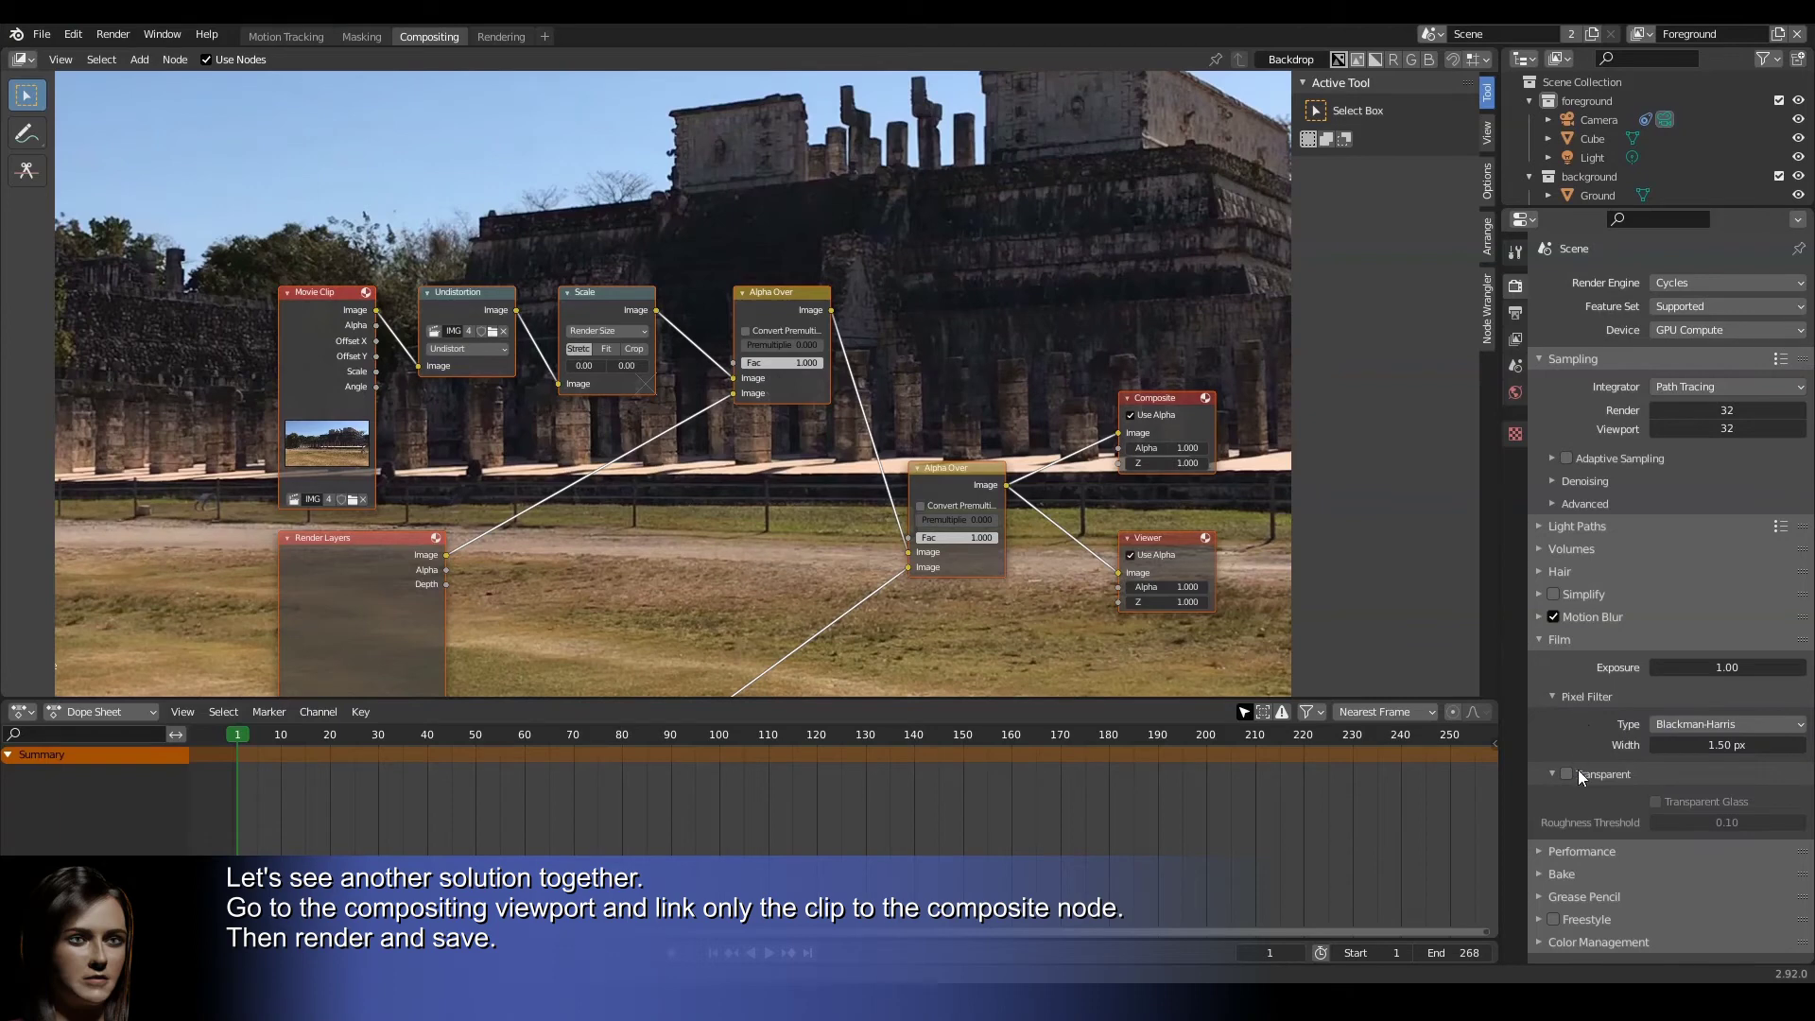
{"action": "left_click", "coordinate": [1580, 773]}
{"action": "left_click", "coordinate": [1567, 773]}
{"action": "left_click", "coordinate": [1553, 773]}
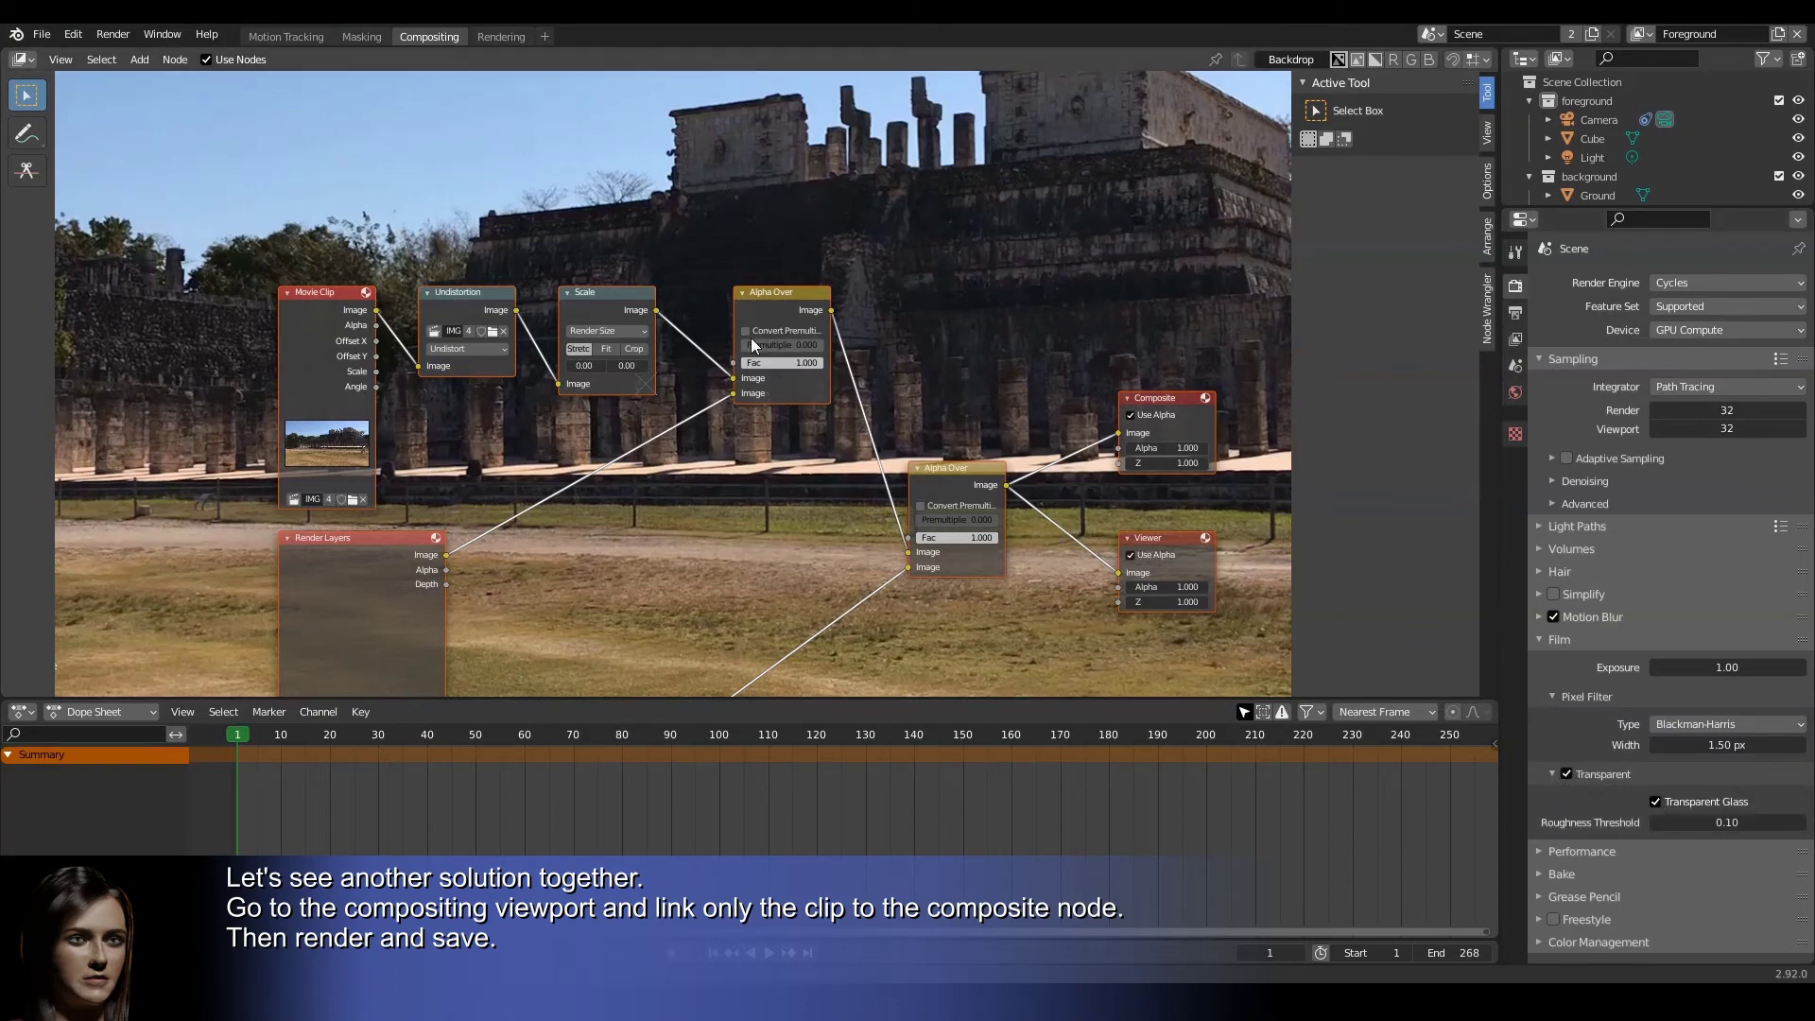
{"action": "left_click_drag", "start_coordinate": [656, 311], "coordinate": [1118, 433]}
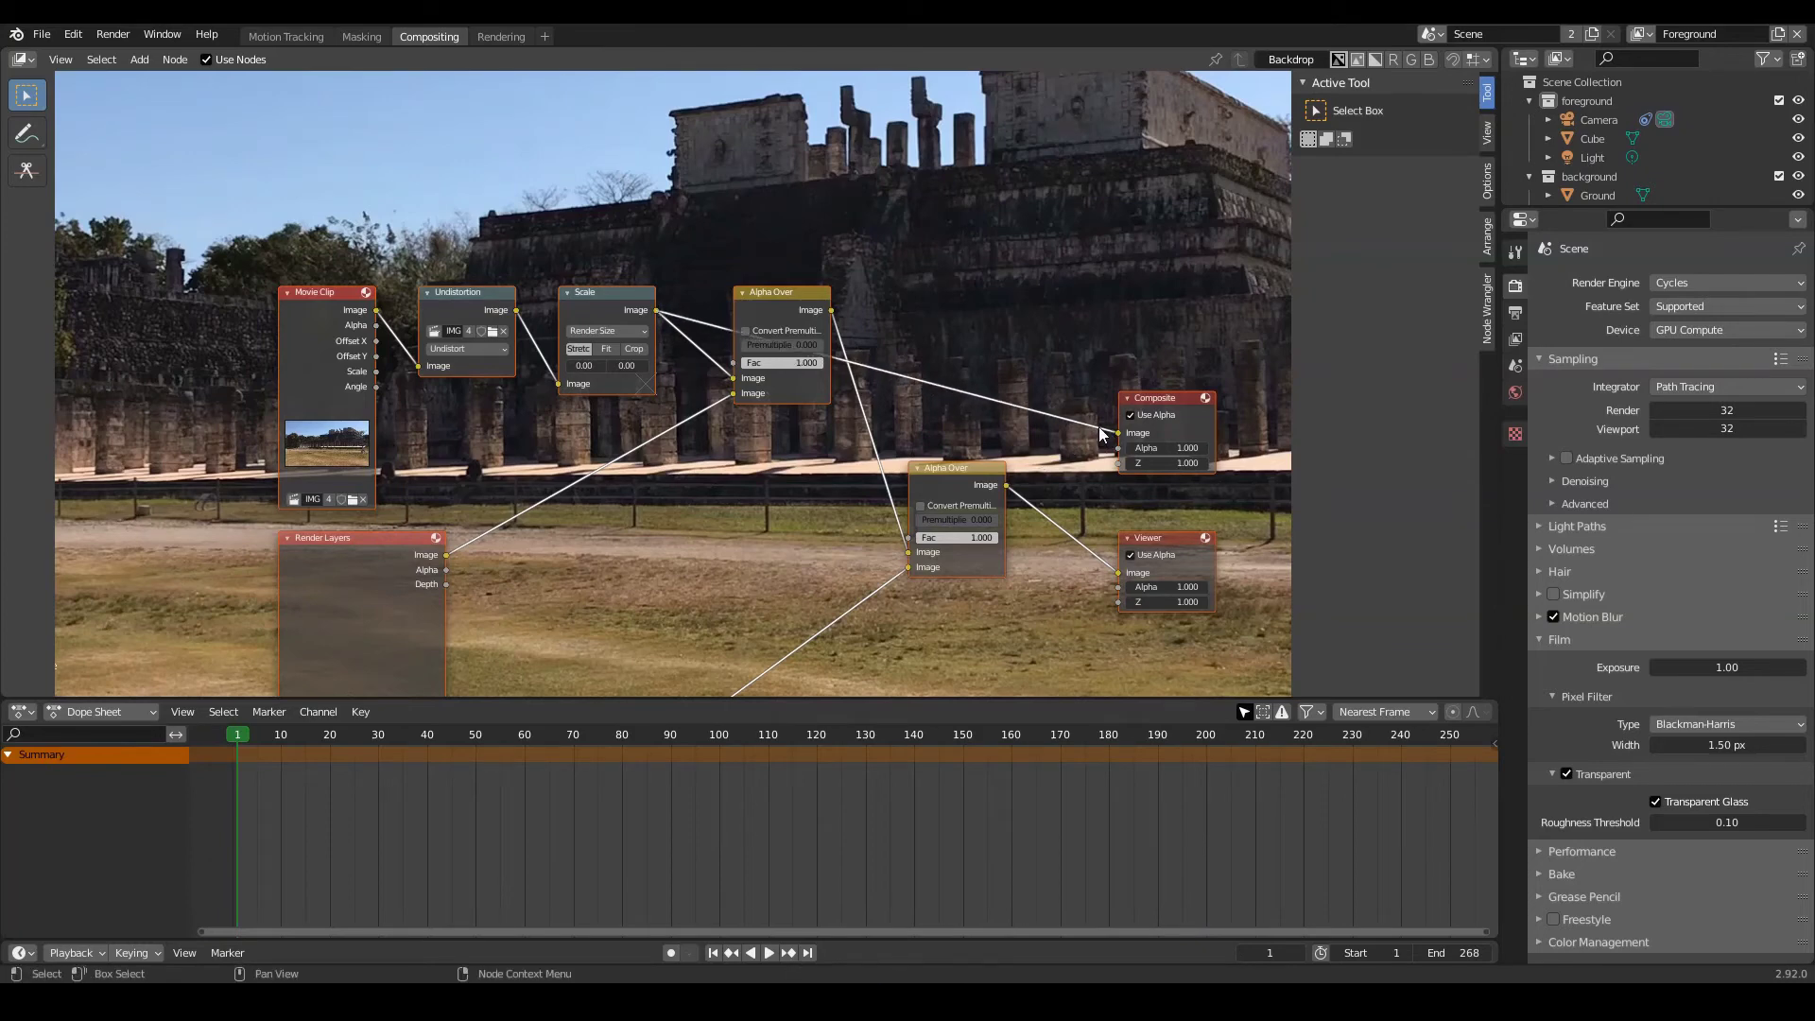
{"action": "key", "text": "F12"}
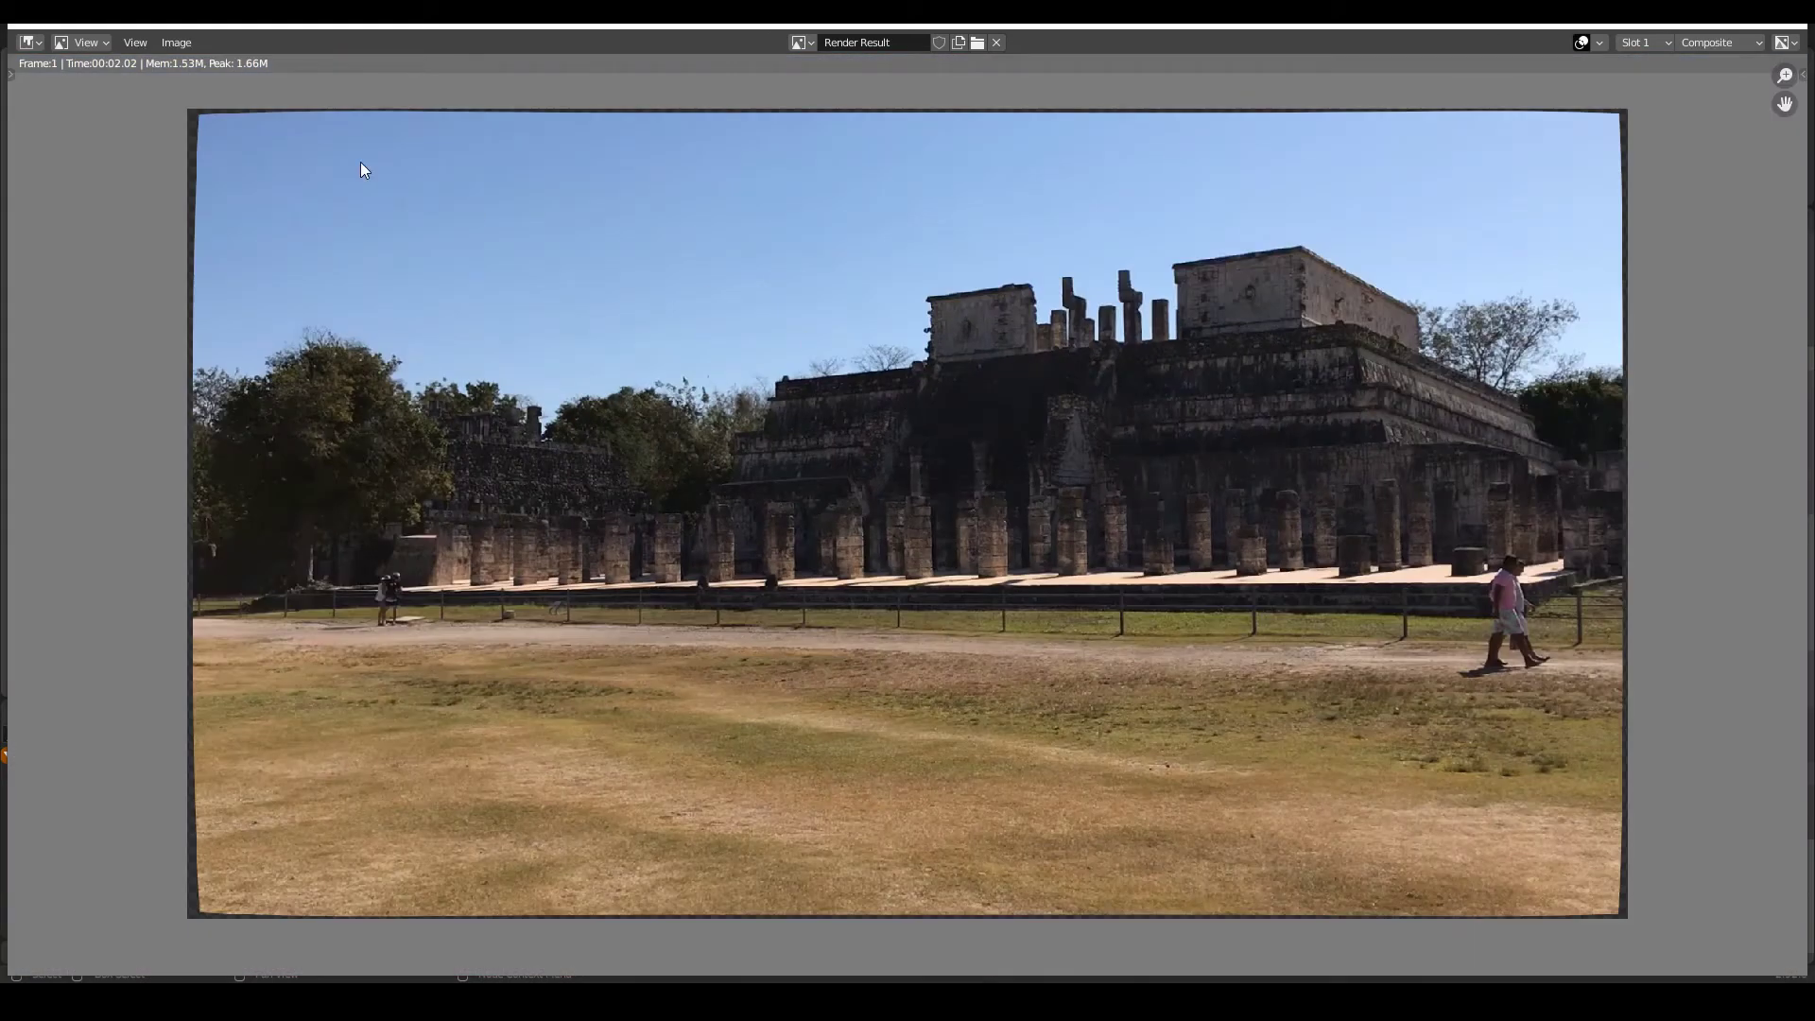
Save the rendered first frame as PNG 'Picture tuto.png' and close the render window
{"action": "left_click", "coordinate": [184, 48]}
{"action": "left_click", "coordinate": [223, 173]}
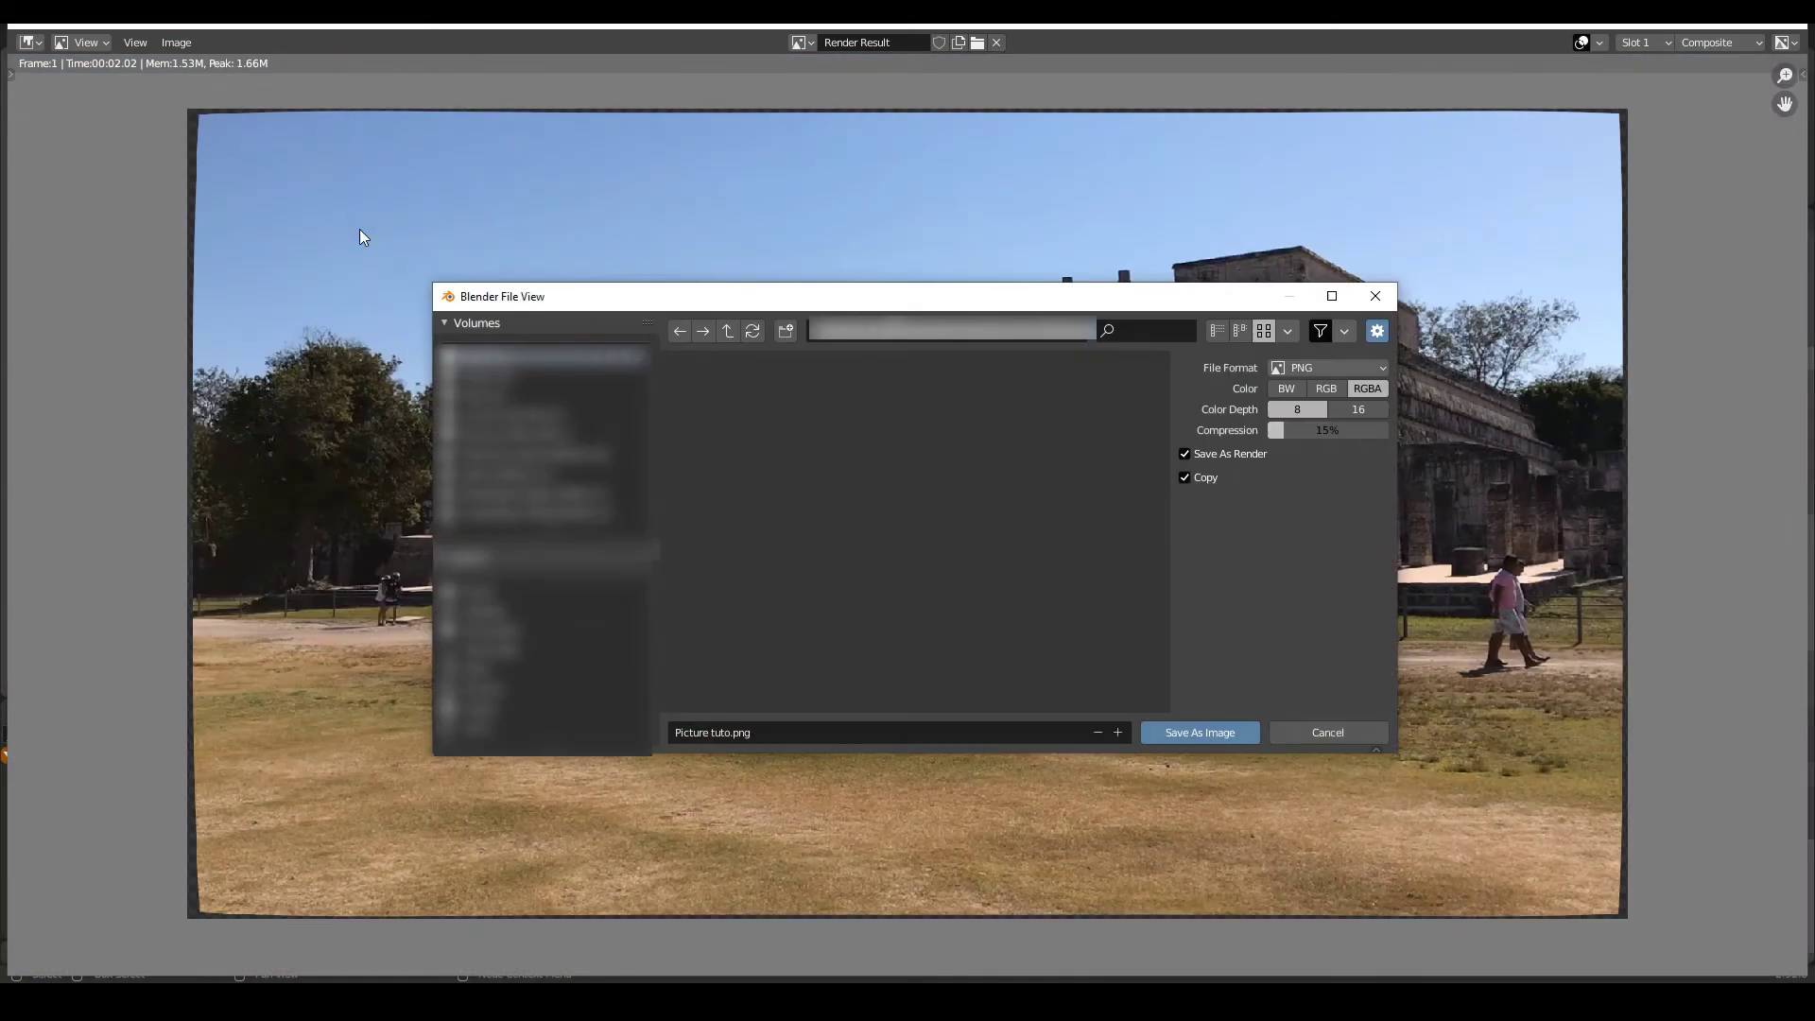
{"action": "left_click", "coordinate": [1170, 731]}
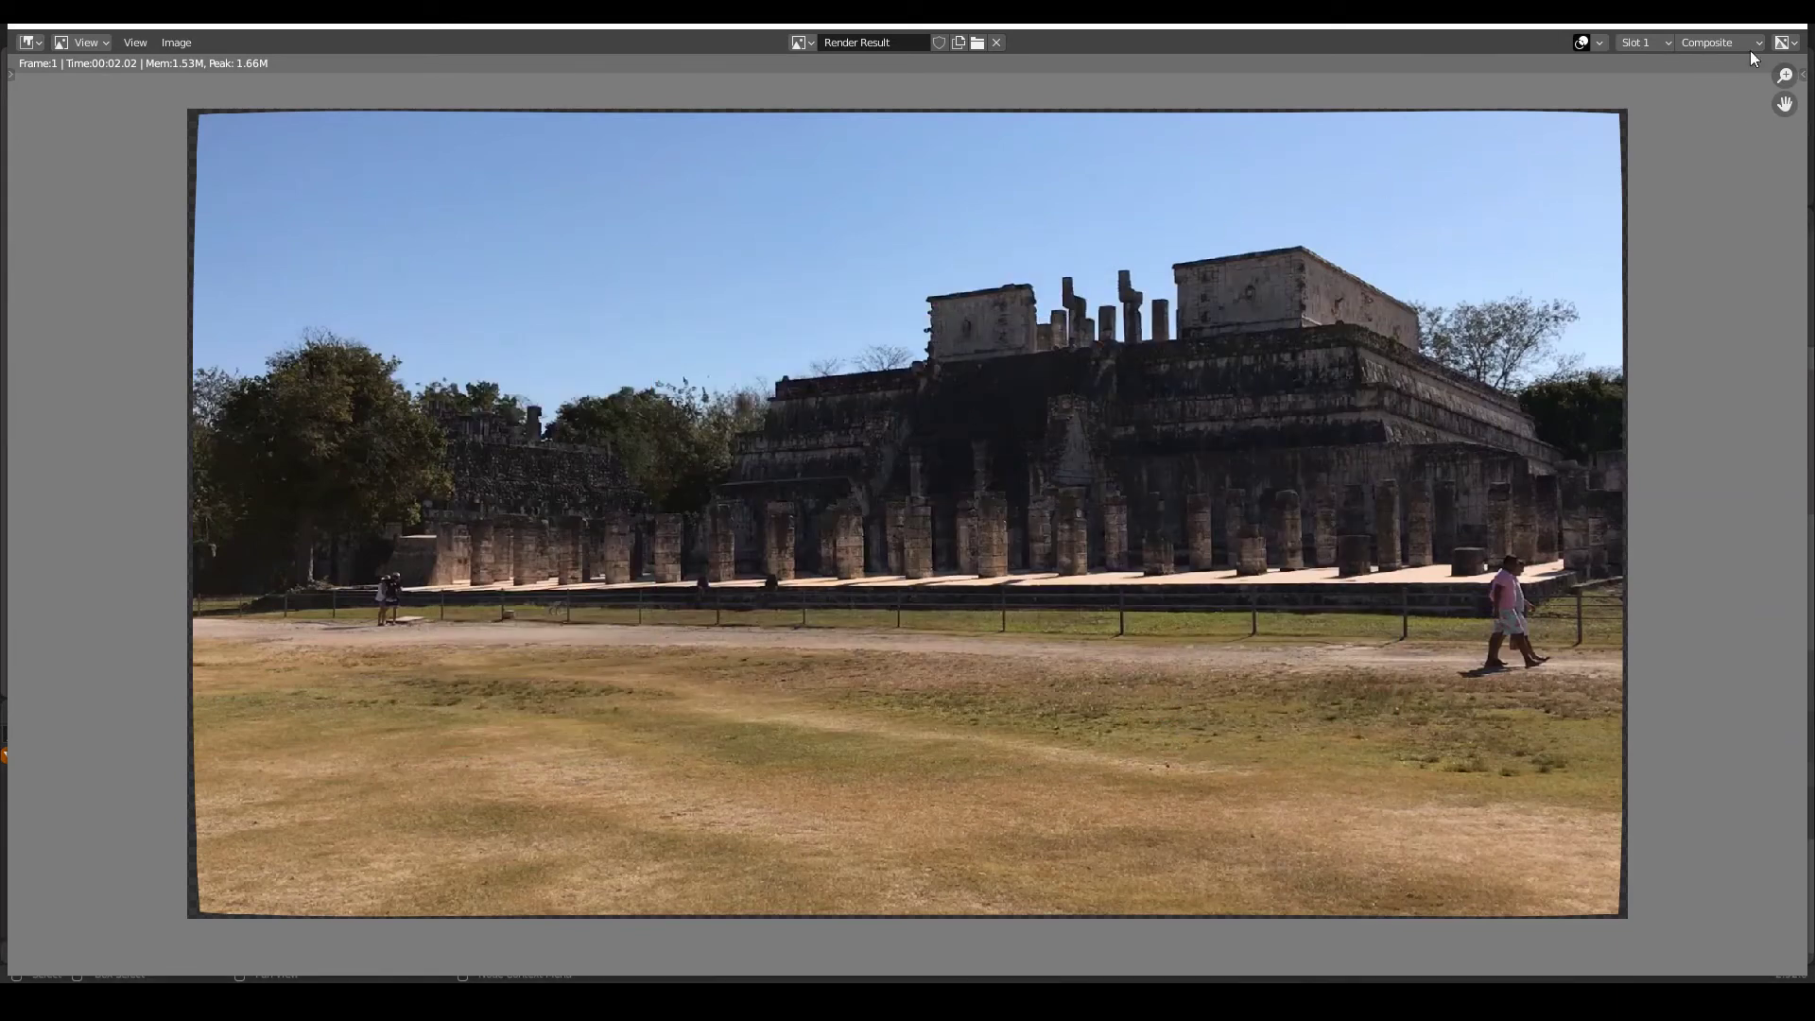
{"action": "key", "text": "Escape"}
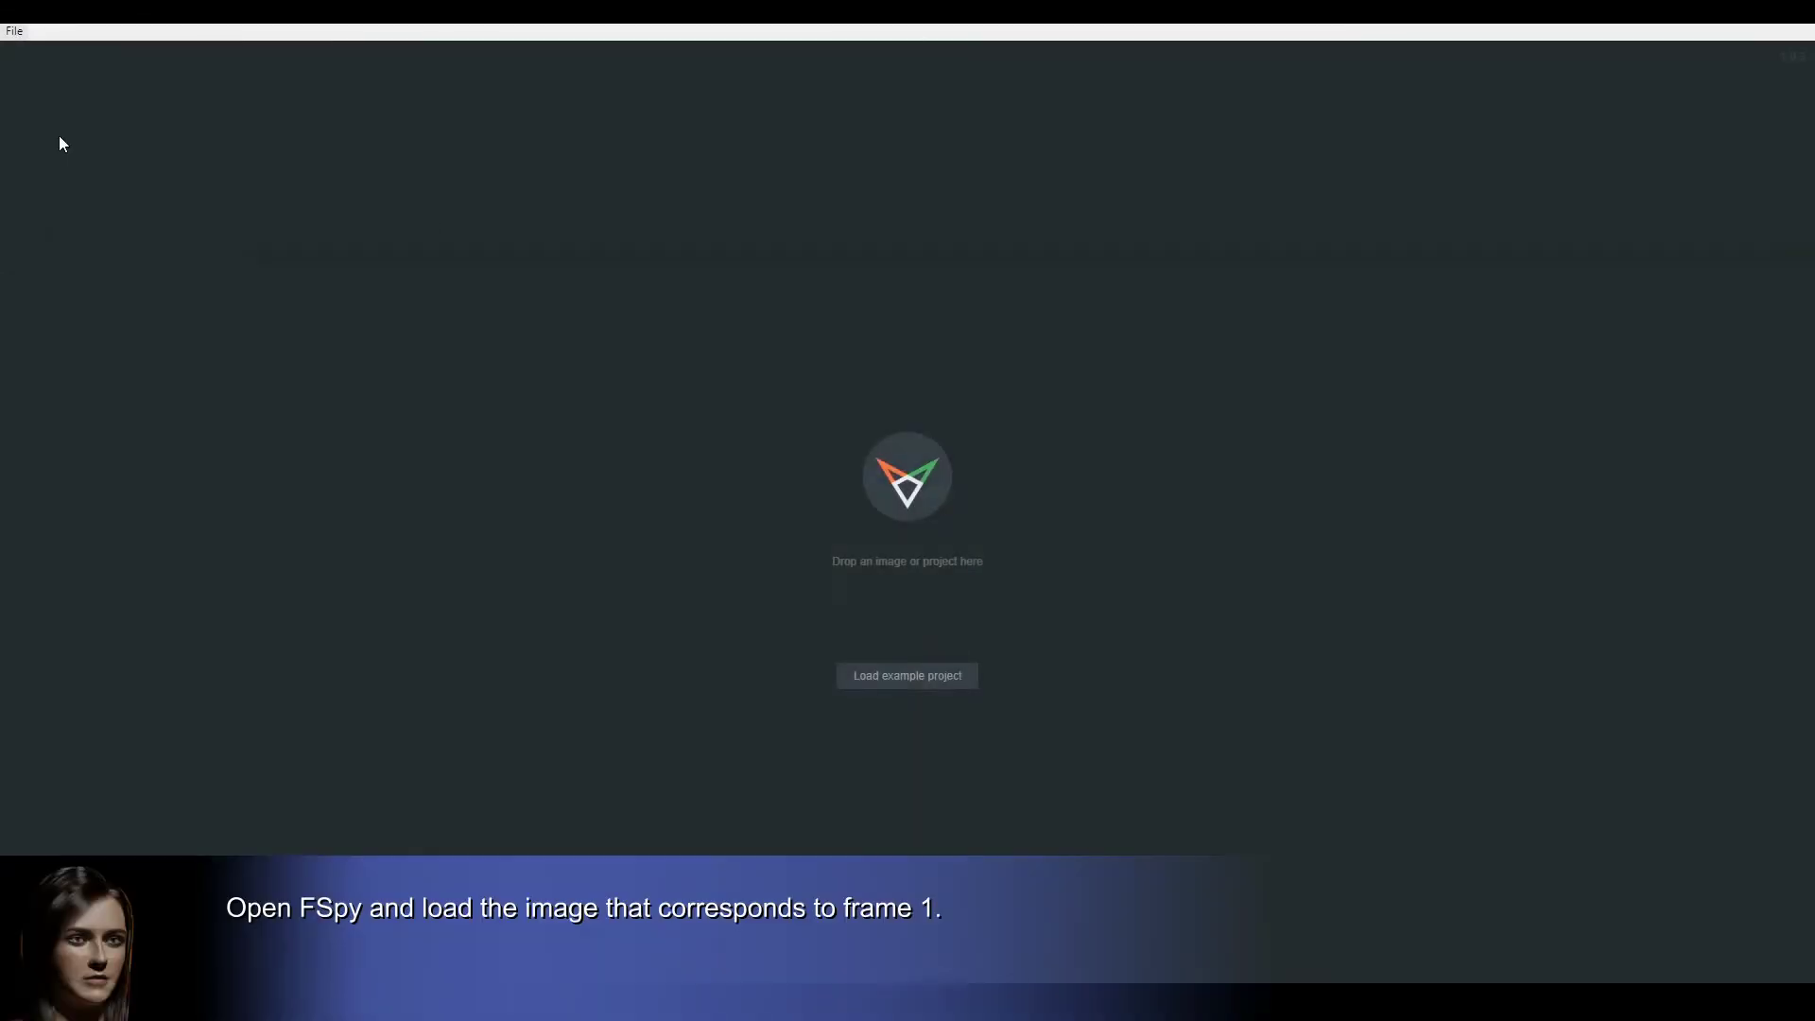
Load Picture tuto.png and lay the two red x lines along the terrace and roof edges
{"action": "double_click", "coordinate": [446, 160]}
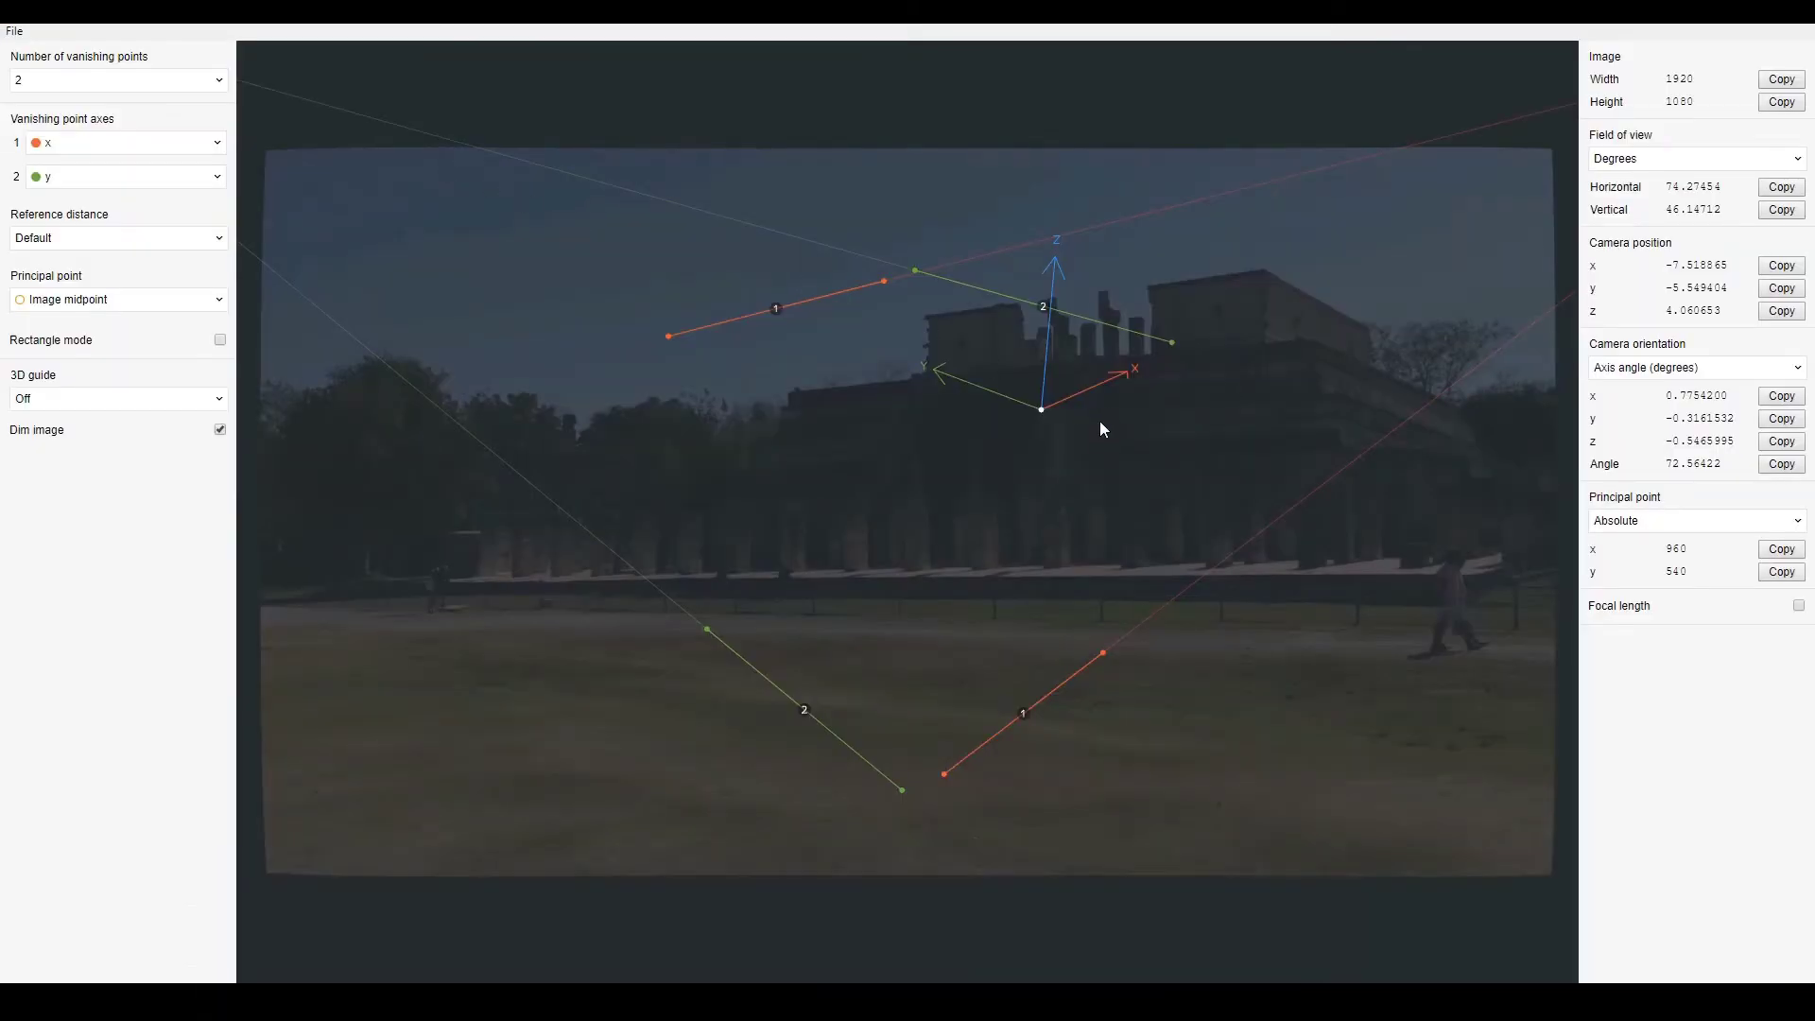
{"action": "left_click_drag", "start_coordinate": [882, 282], "coordinate": [1434, 576]}
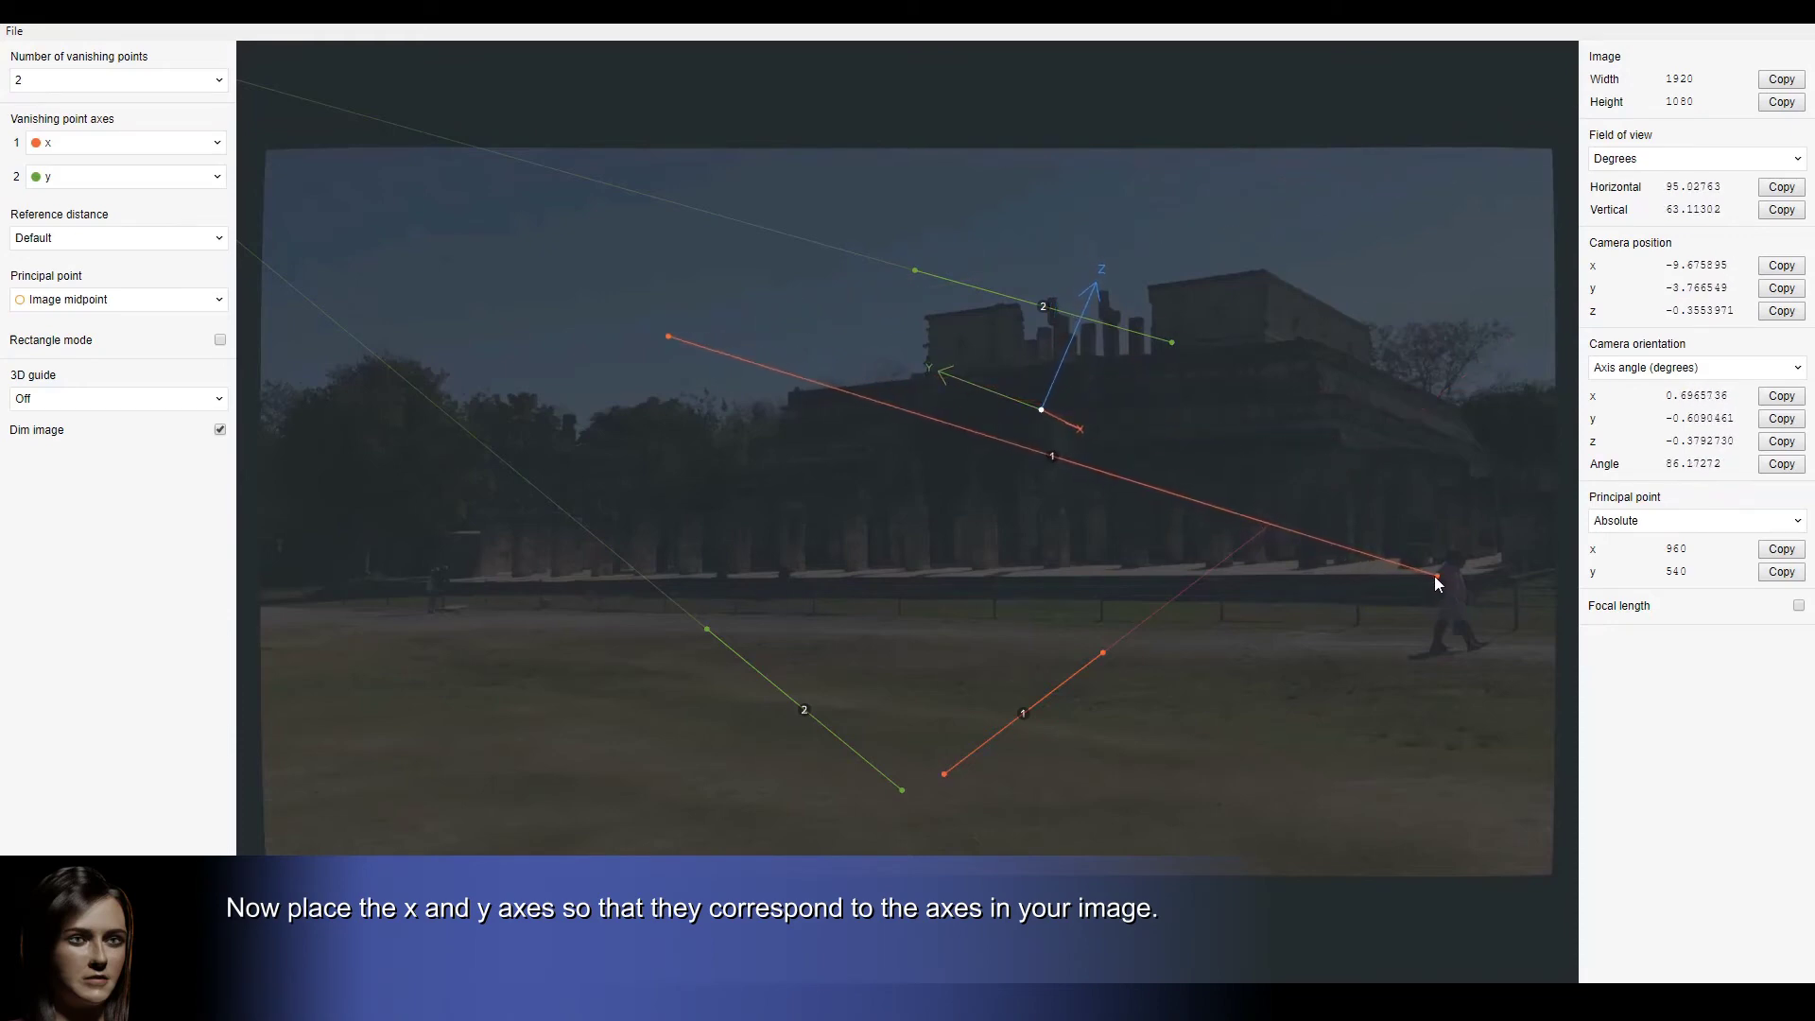
{"action": "left_click_drag", "start_coordinate": [668, 339], "coordinate": [440, 581]}
{"action": "left_click_drag", "start_coordinate": [1103, 652], "coordinate": [1309, 340]}
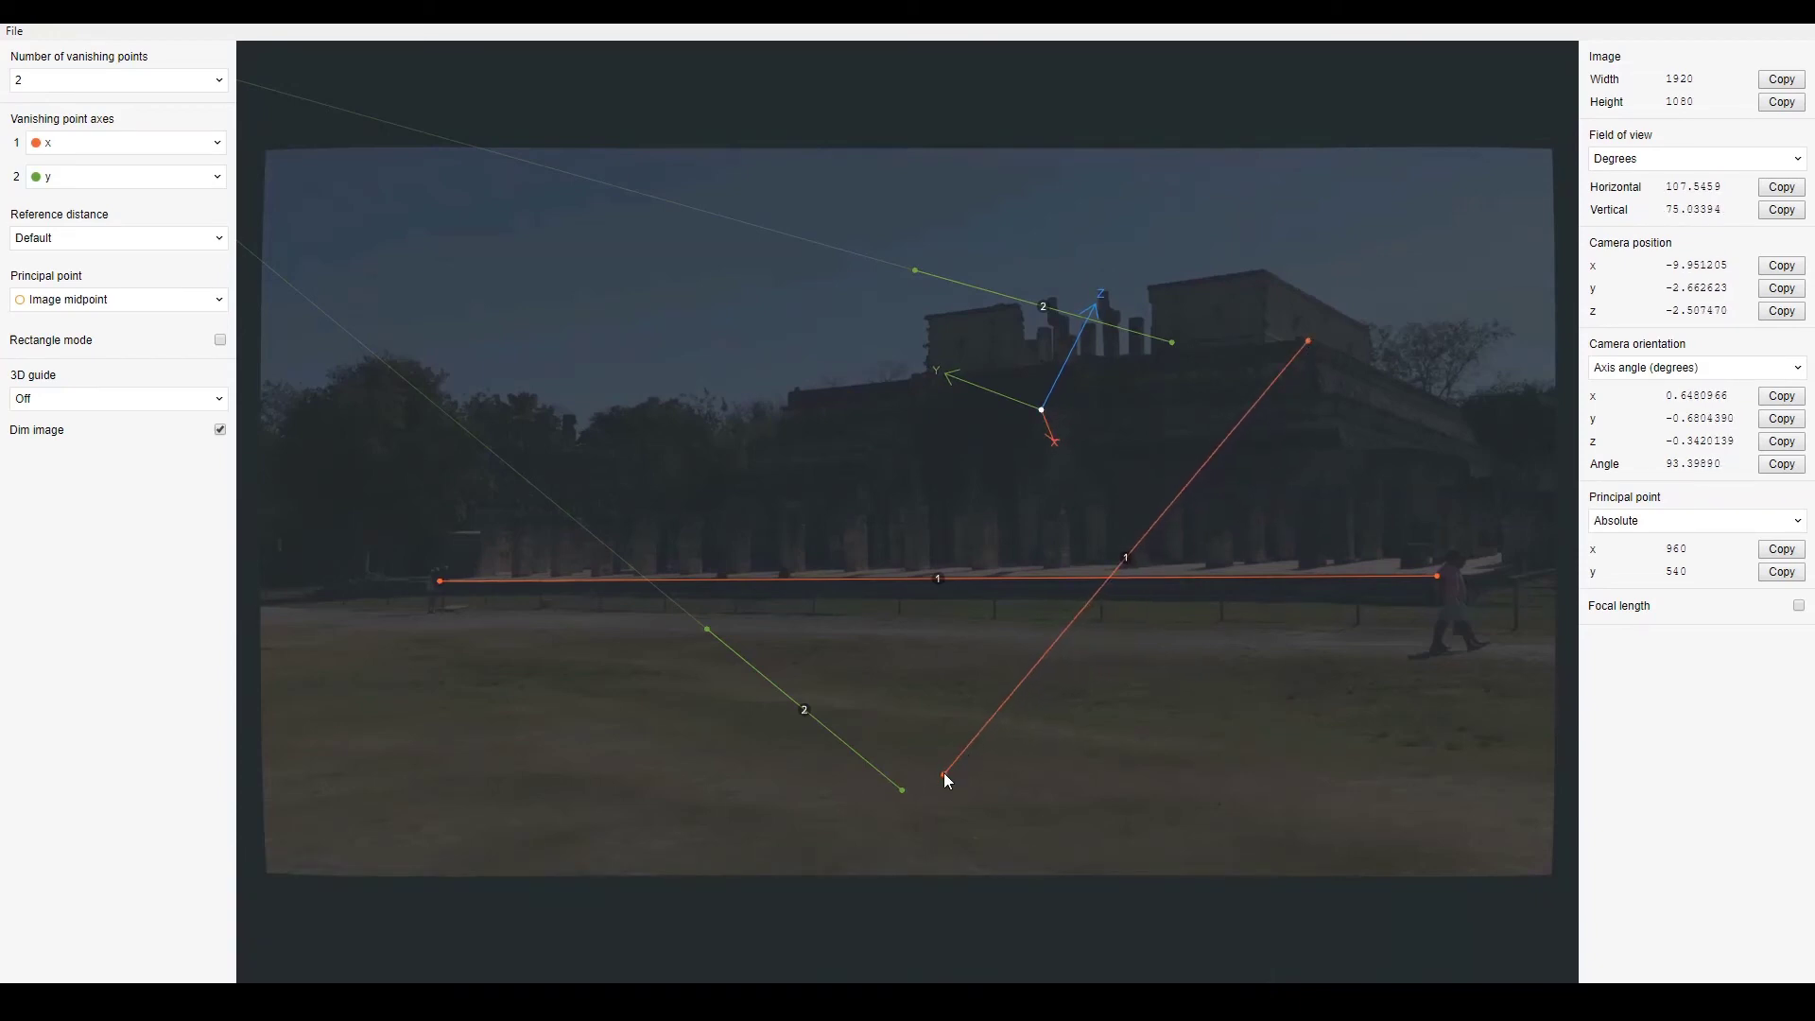
{"action": "left_click_drag", "start_coordinate": [945, 775], "coordinate": [756, 395]}
Set the second vanishing axis to z and stand both blue lines along vertical edges
{"action": "left_click", "coordinate": [52, 183]}
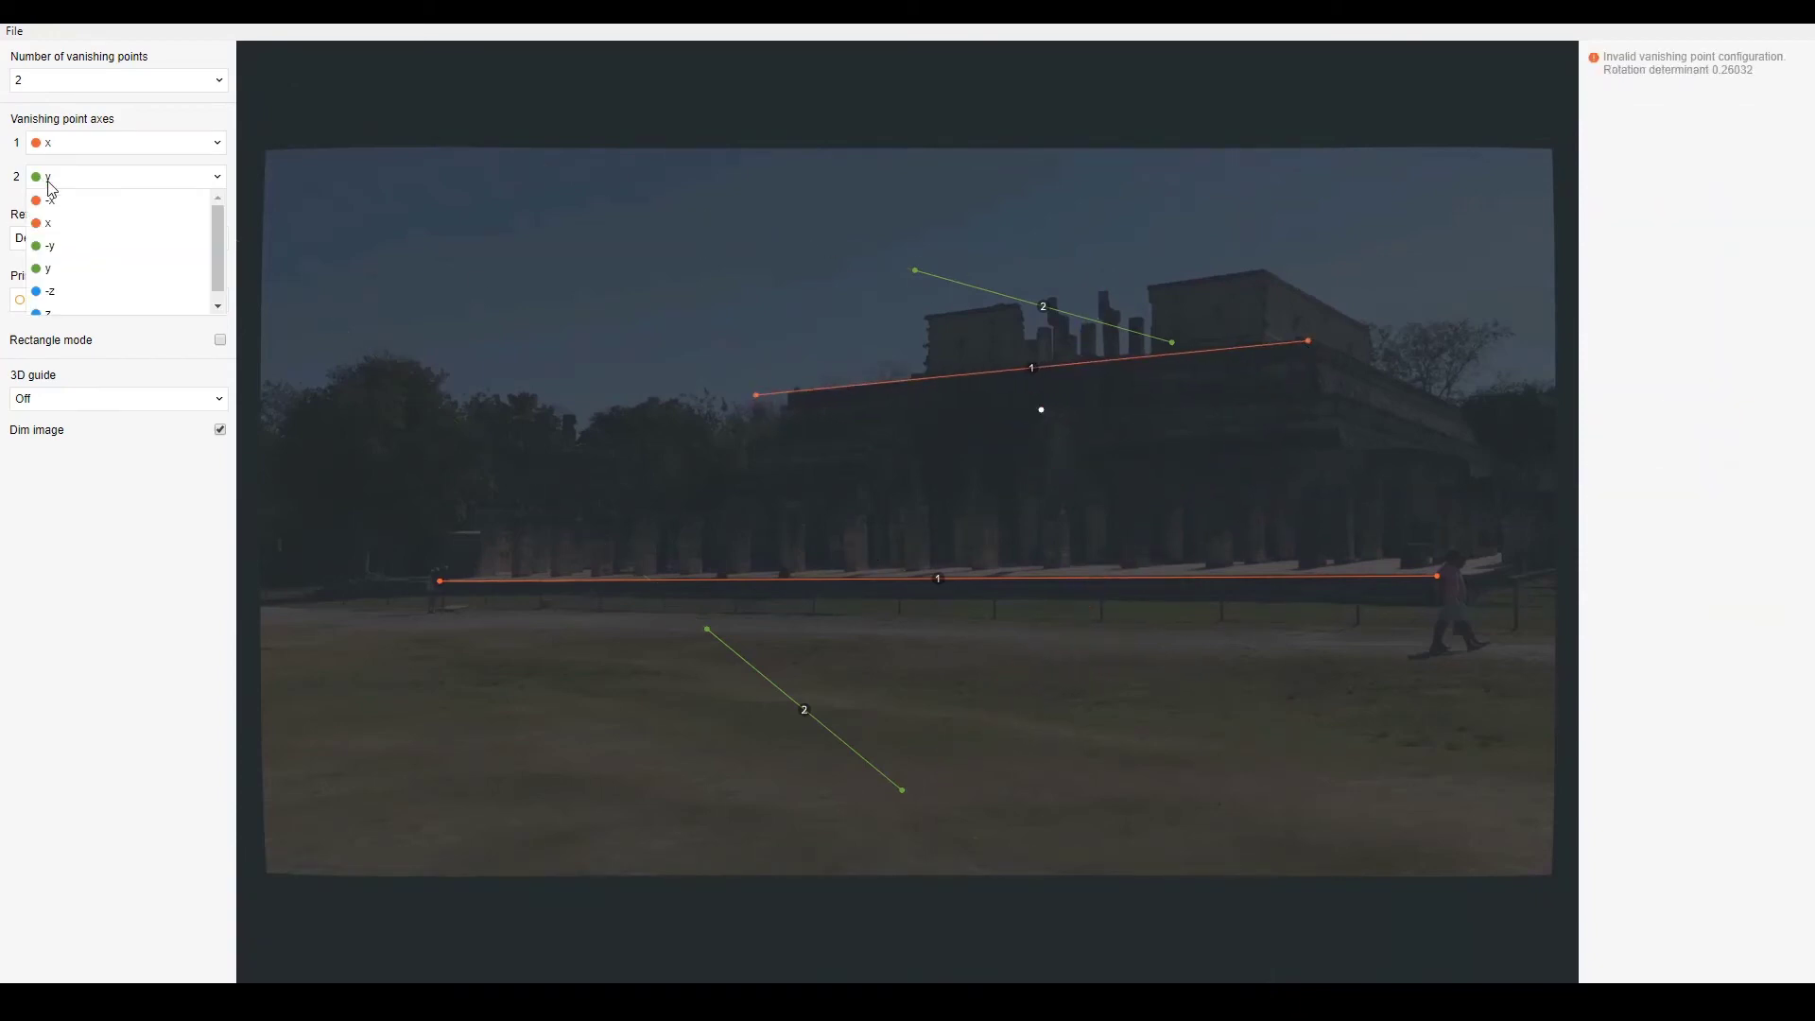
{"action": "scroll", "coordinate": [60, 296], "scroll_direction": "down", "scroll_amount": 1}
{"action": "left_click", "coordinate": [59, 302]}
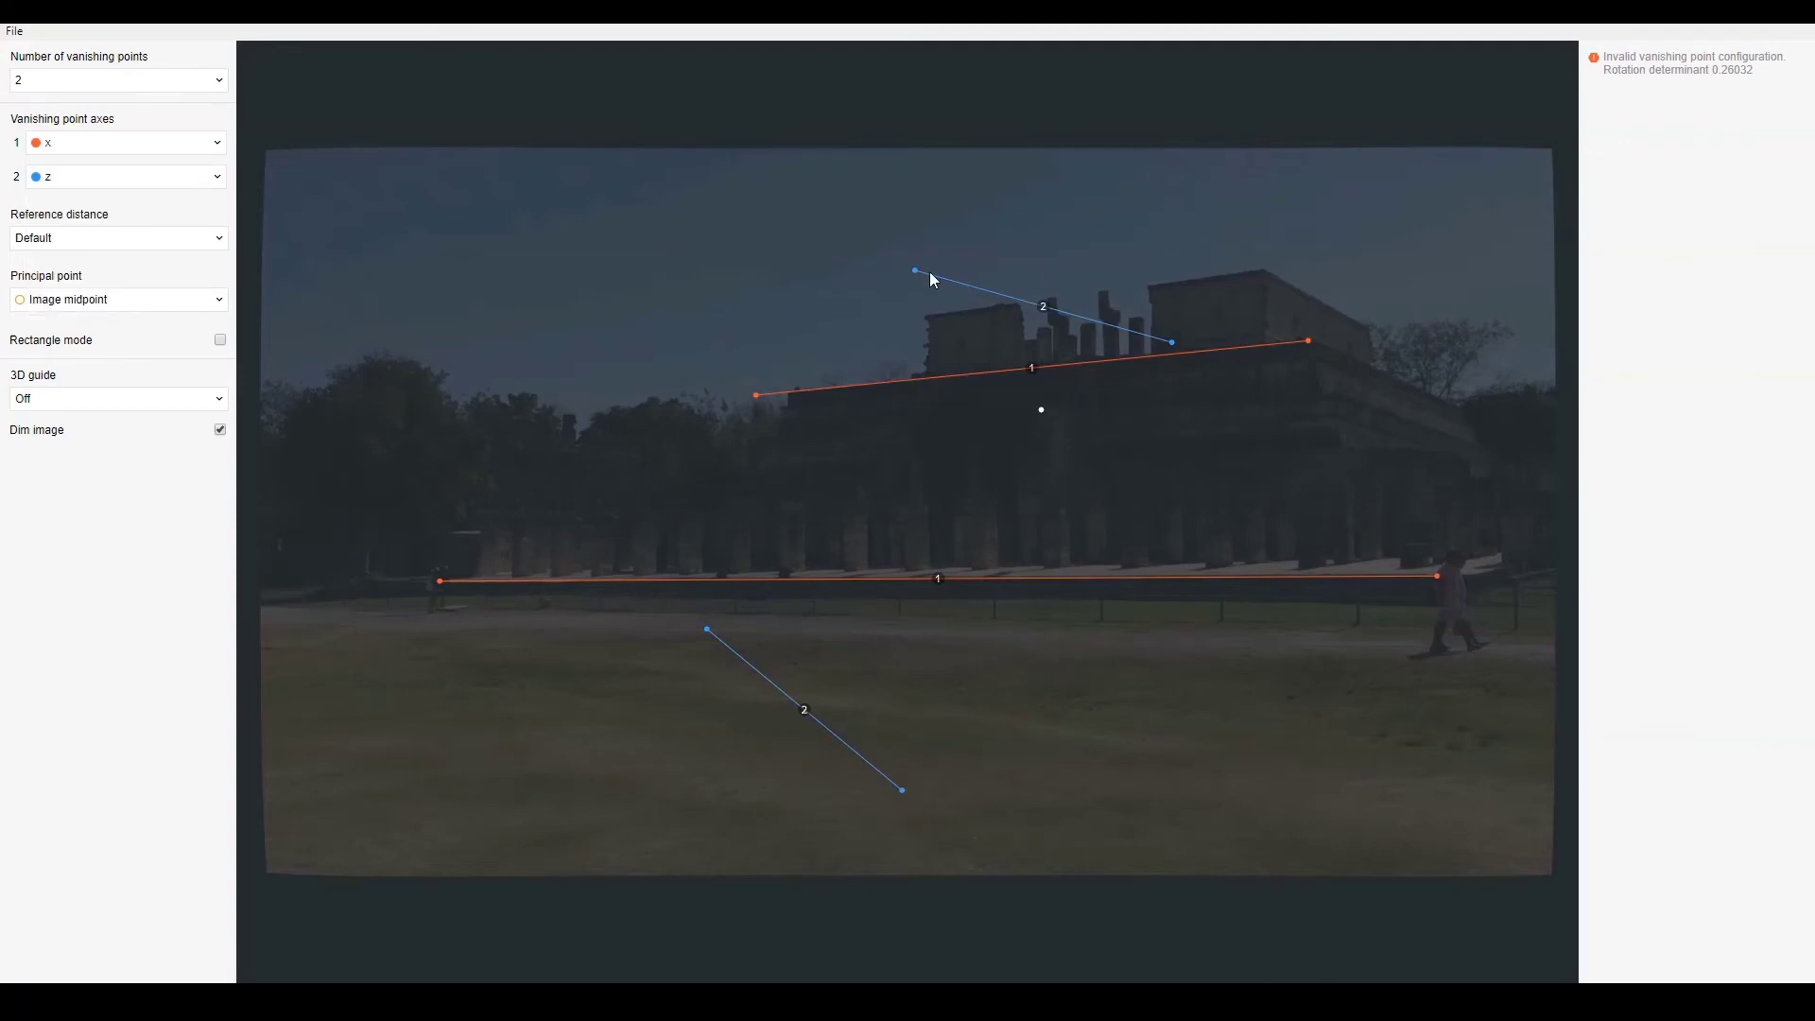
{"action": "left_click_drag", "start_coordinate": [931, 274], "coordinate": [928, 313]}
{"action": "left_click_drag", "start_coordinate": [1173, 343], "coordinate": [930, 586]}
{"action": "left_click_drag", "start_coordinate": [707, 630], "coordinate": [1264, 272]}
{"action": "left_click_drag", "start_coordinate": [904, 791], "coordinate": [1278, 696]}
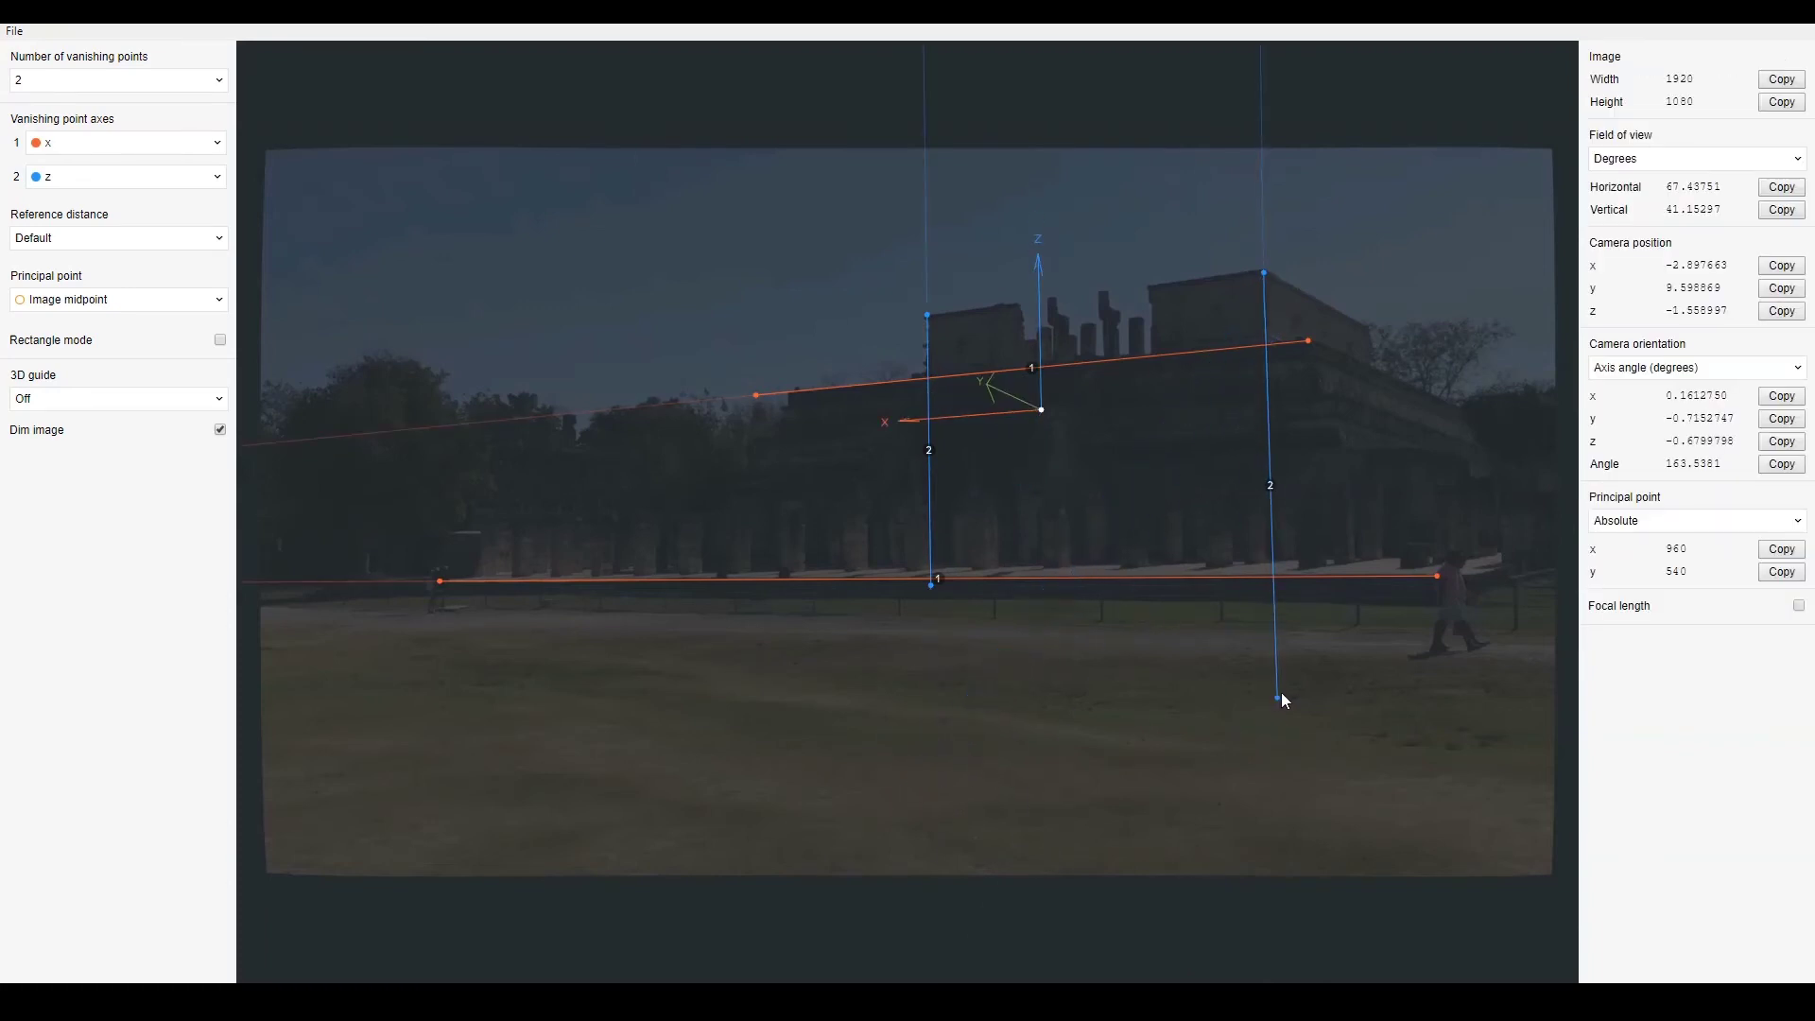
{"action": "left_click", "coordinate": [74, 400]}
Show the xy grid floor, drop its origin onto the ground, and fine-tune the red and blue line endpoints
{"action": "left_click", "coordinate": [66, 513]}
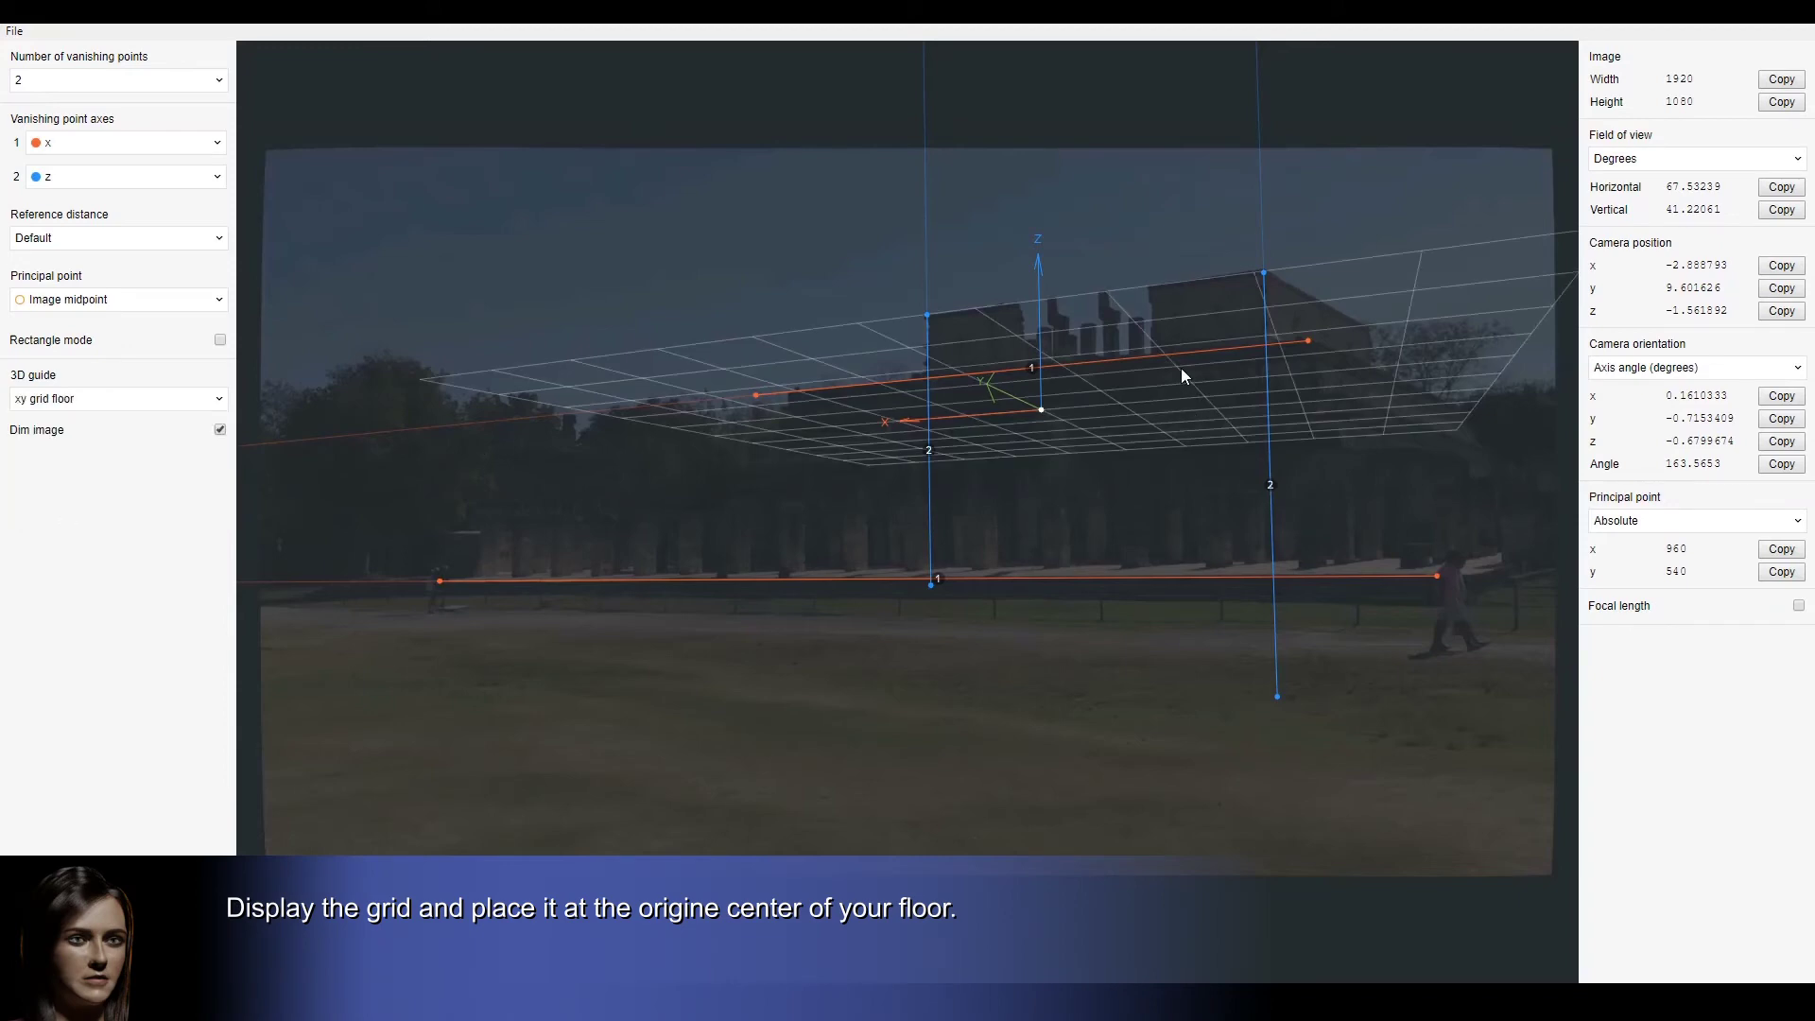
{"action": "left_click_drag", "start_coordinate": [1051, 411], "coordinate": [930, 650]}
{"action": "left_click_drag", "start_coordinate": [1277, 697], "coordinate": [1284, 701]}
{"action": "left_click_drag", "start_coordinate": [1307, 341], "coordinate": [1308, 334]}
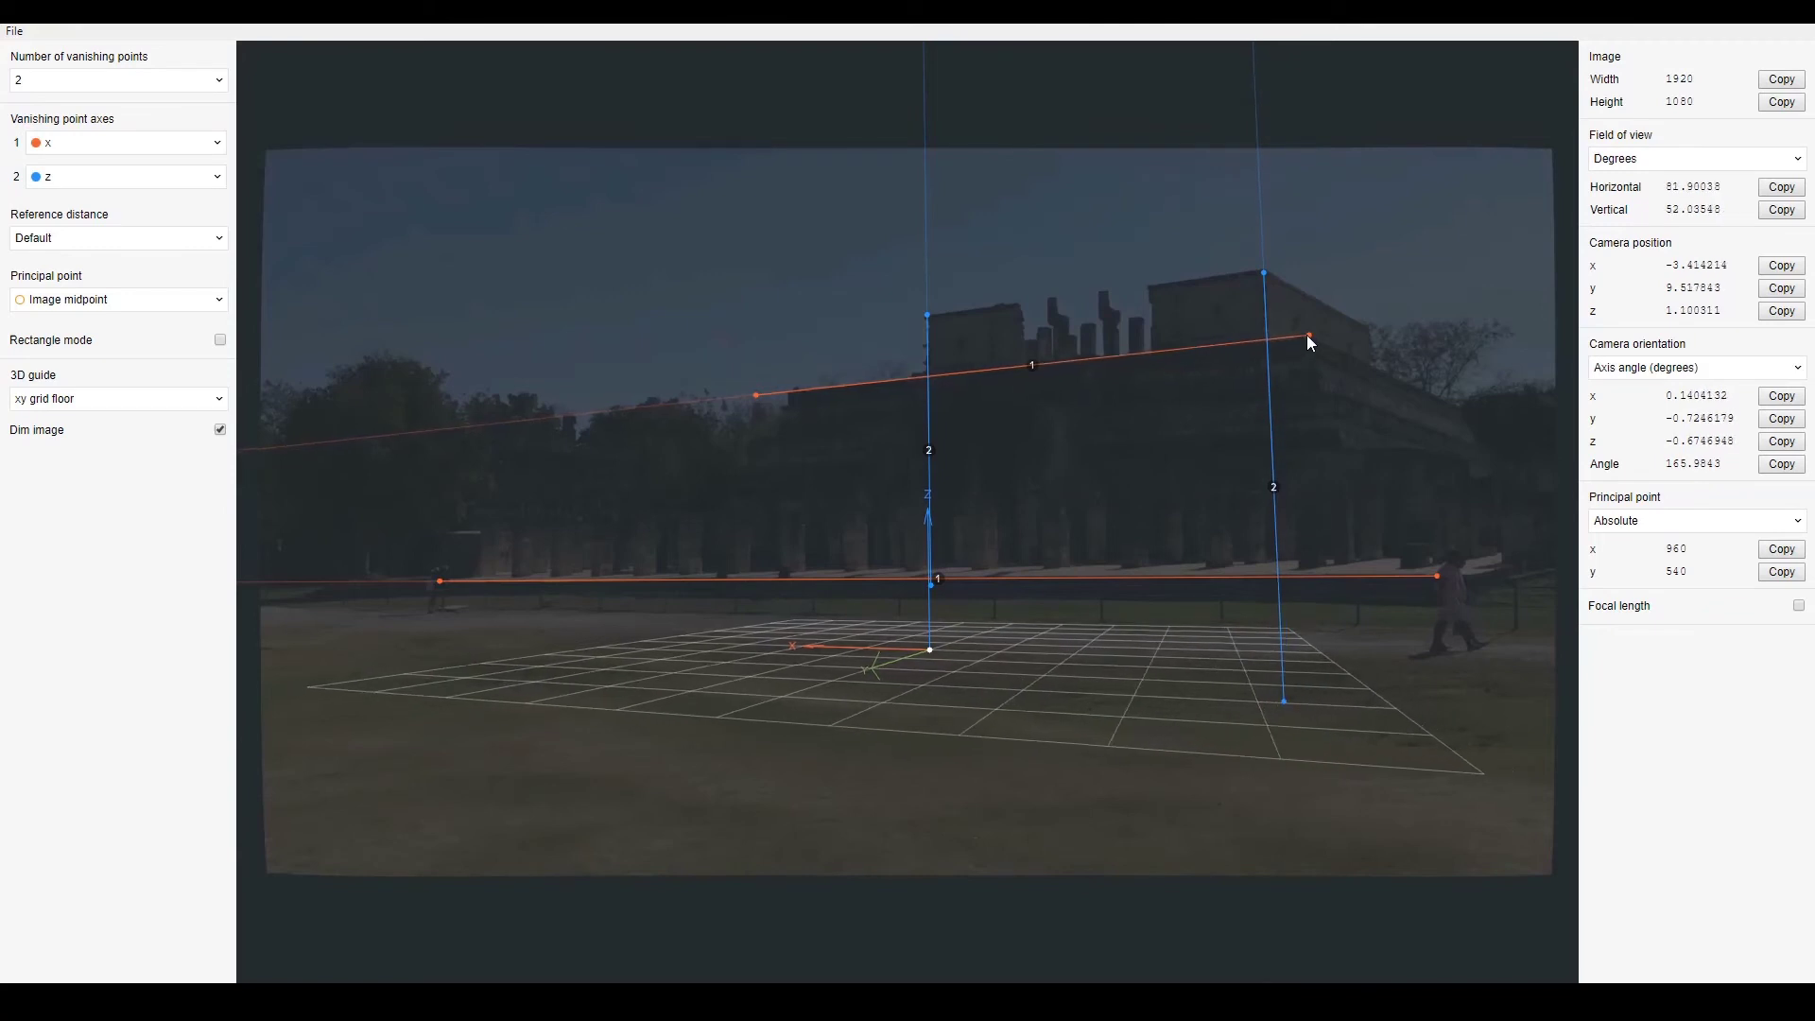
{"action": "left_click_drag", "start_coordinate": [1445, 574], "coordinate": [1472, 572]}
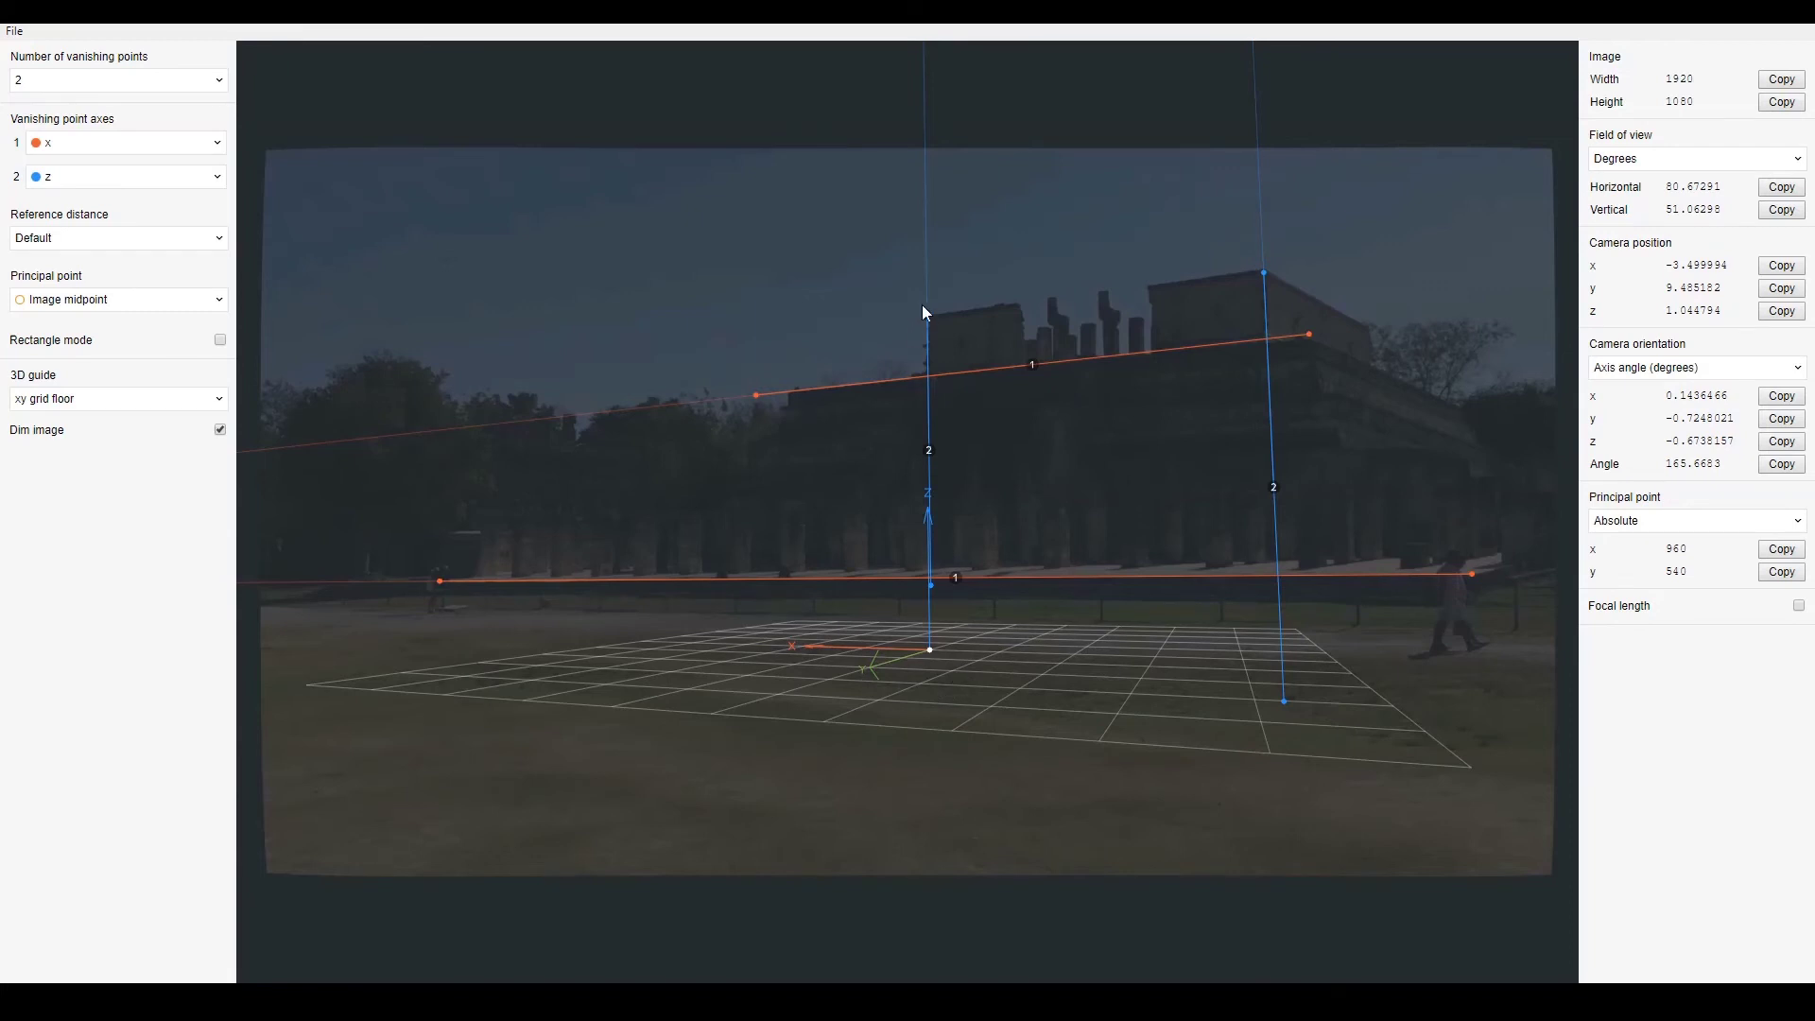
{"action": "left_click_drag", "start_coordinate": [927, 313], "coordinate": [926, 296]}
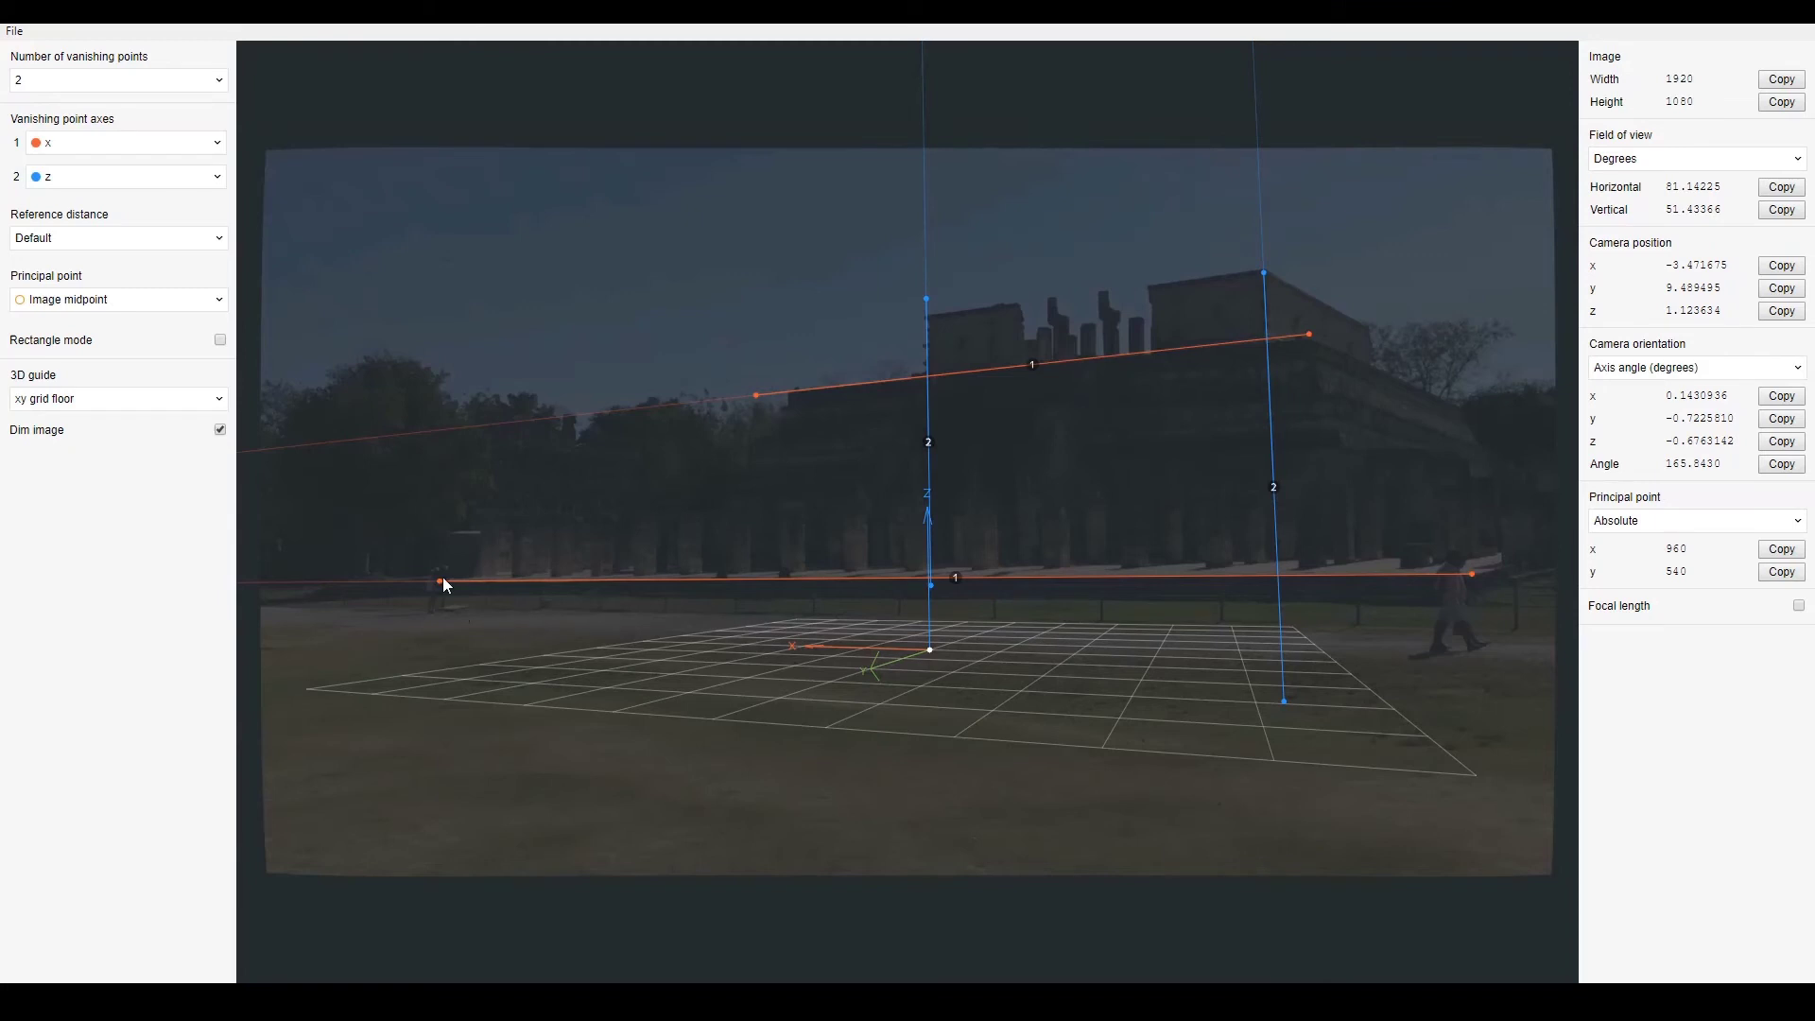
{"action": "left_click_drag", "start_coordinate": [762, 392], "coordinate": [788, 391]}
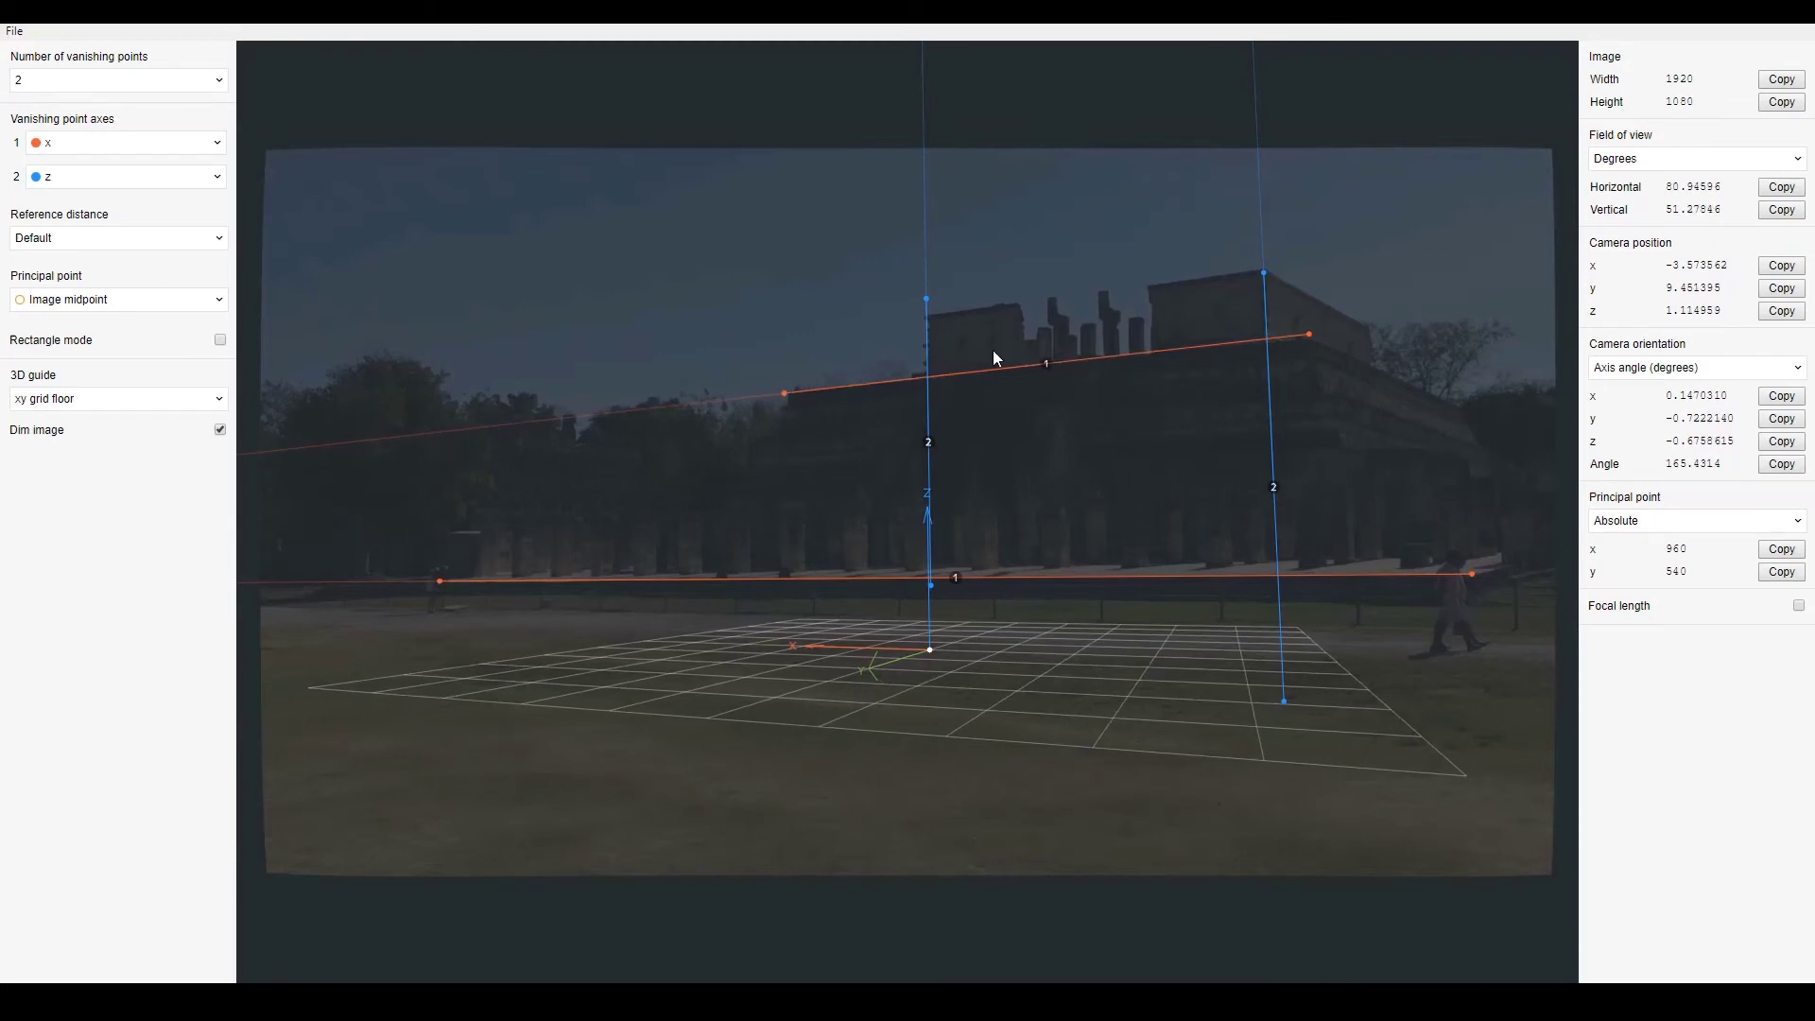
{"action": "left_click_drag", "start_coordinate": [1262, 274], "coordinate": [1268, 274]}
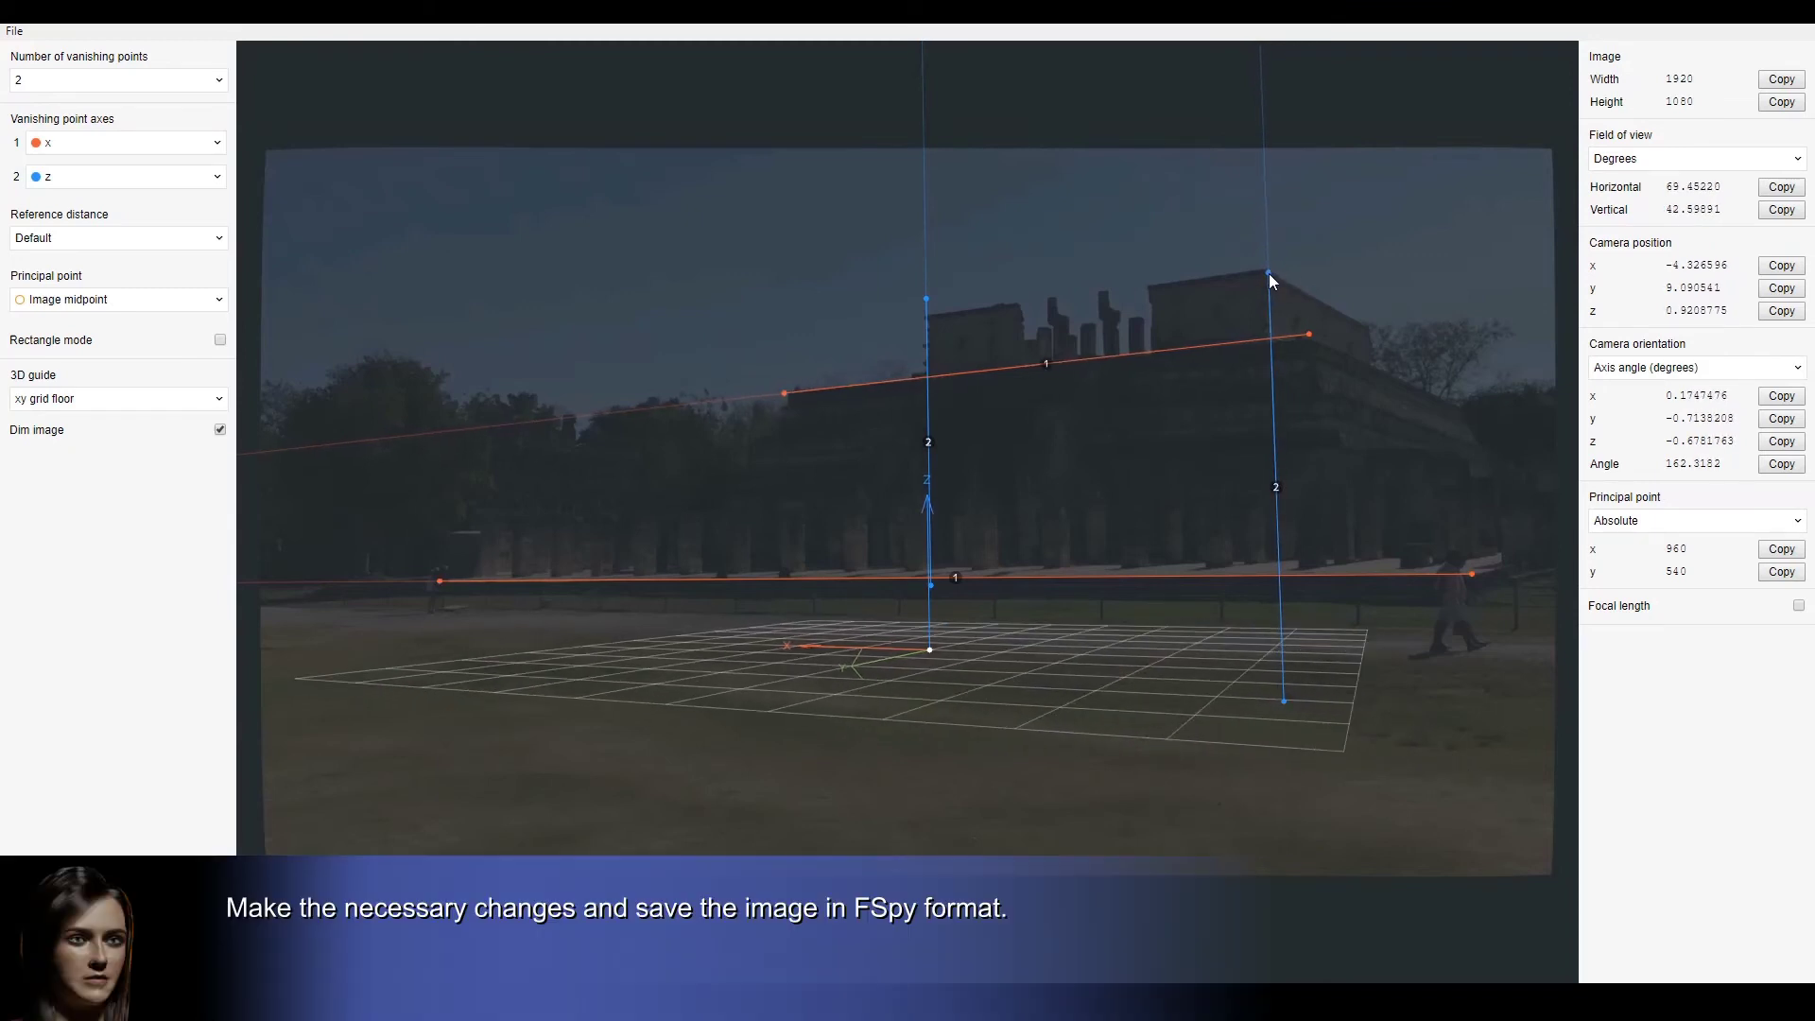
{"action": "left_click_drag", "start_coordinate": [1284, 701], "coordinate": [1283, 727]}
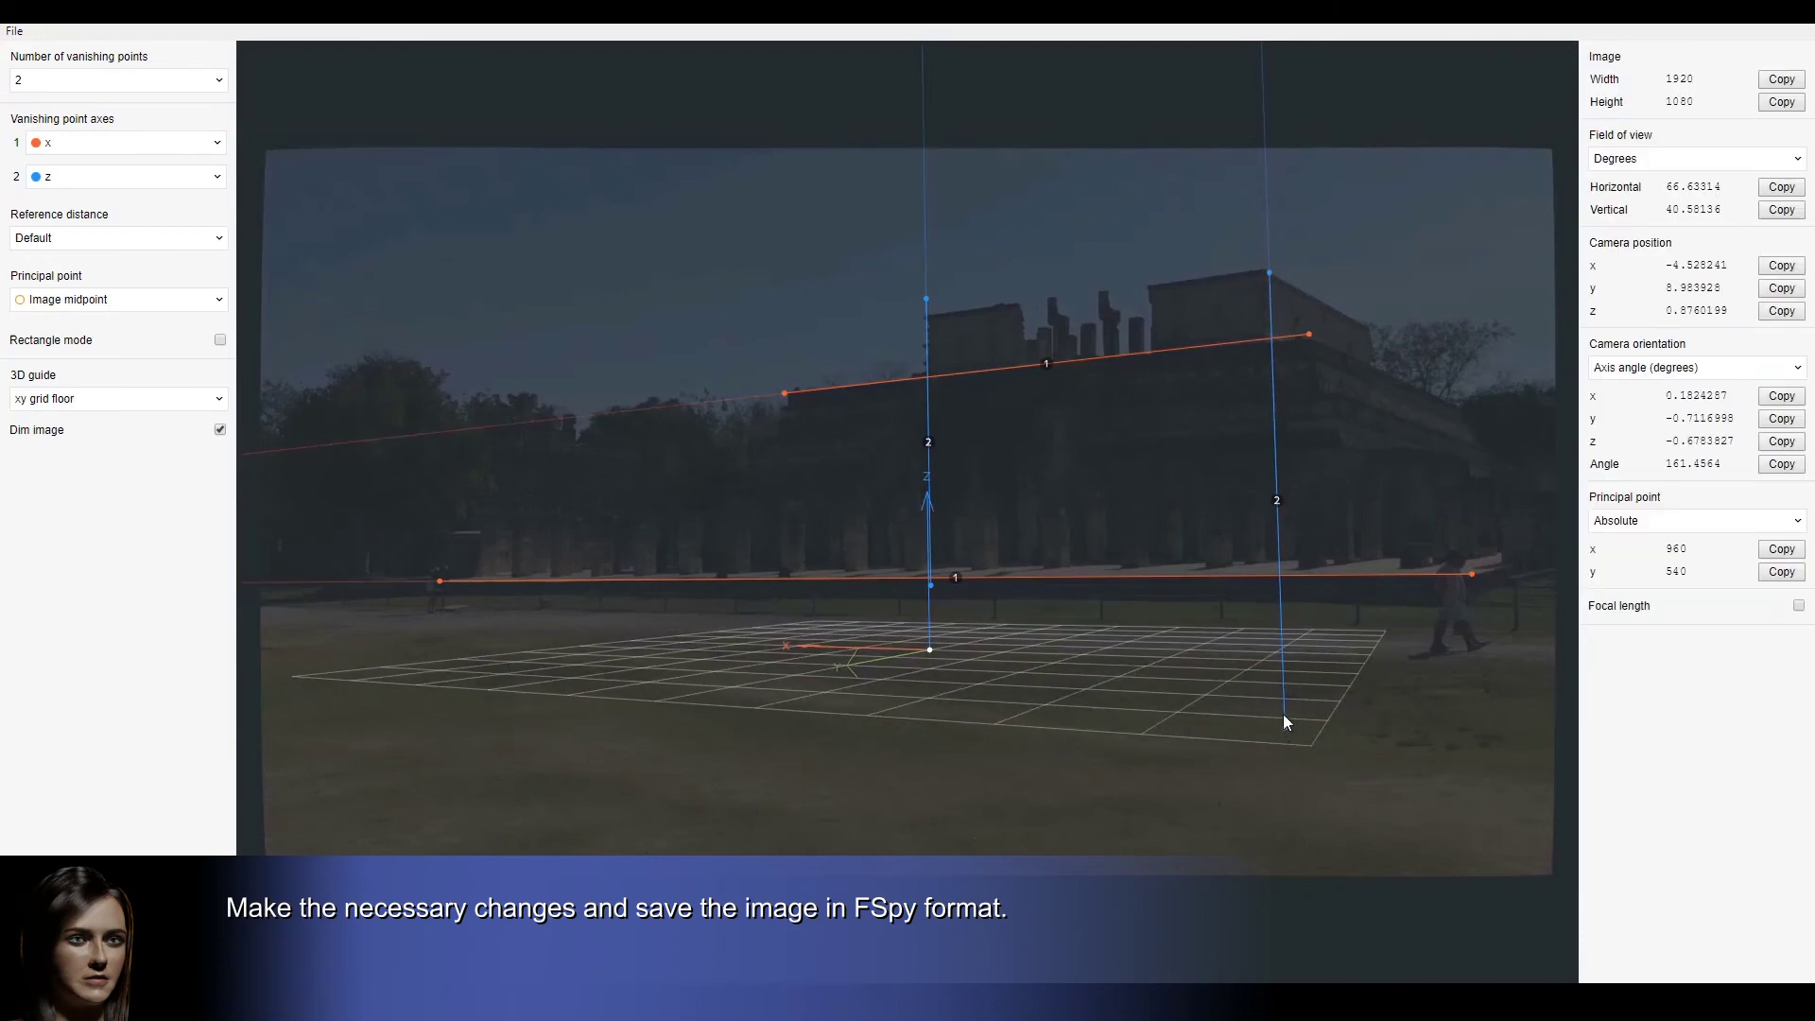
Use File > Save as to store the fSpy project under the name 'FSPY Tuto picture'
{"action": "left_click", "coordinate": [24, 33]}
{"action": "left_click", "coordinate": [68, 183]}
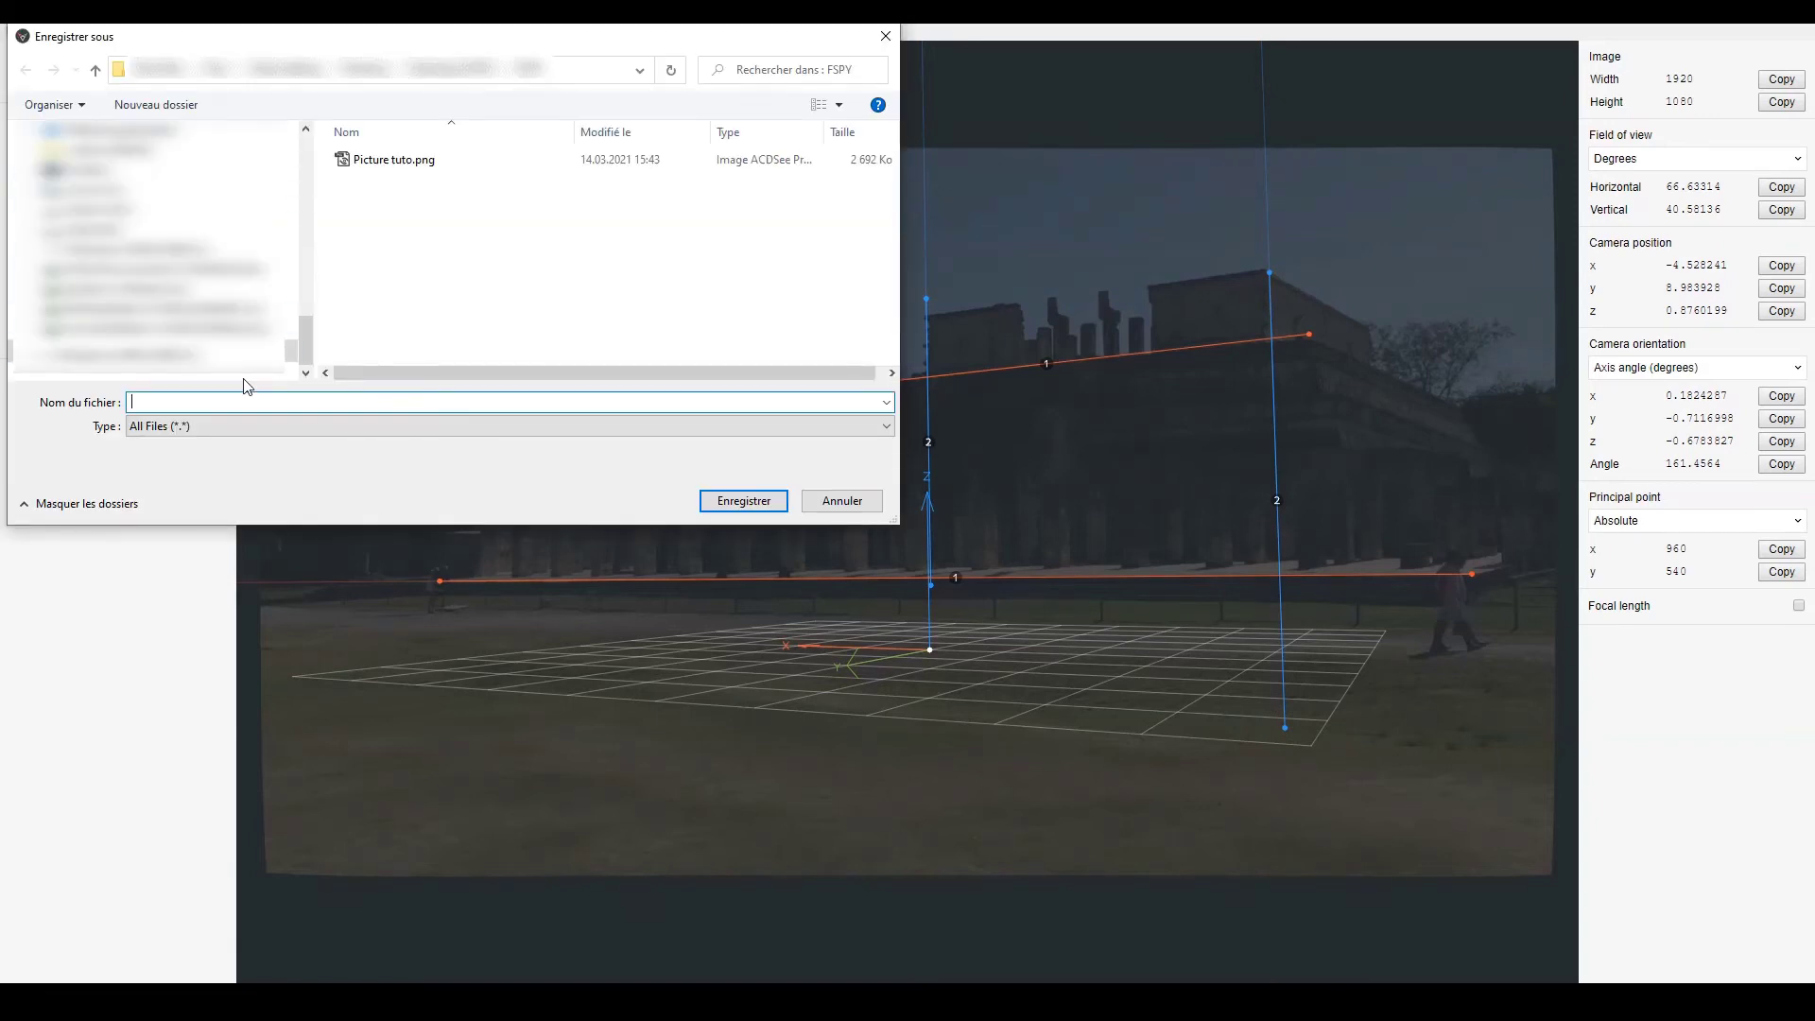
{"action": "type", "text": "FS"}
{"action": "type", "text": "PY Tuto picture"}
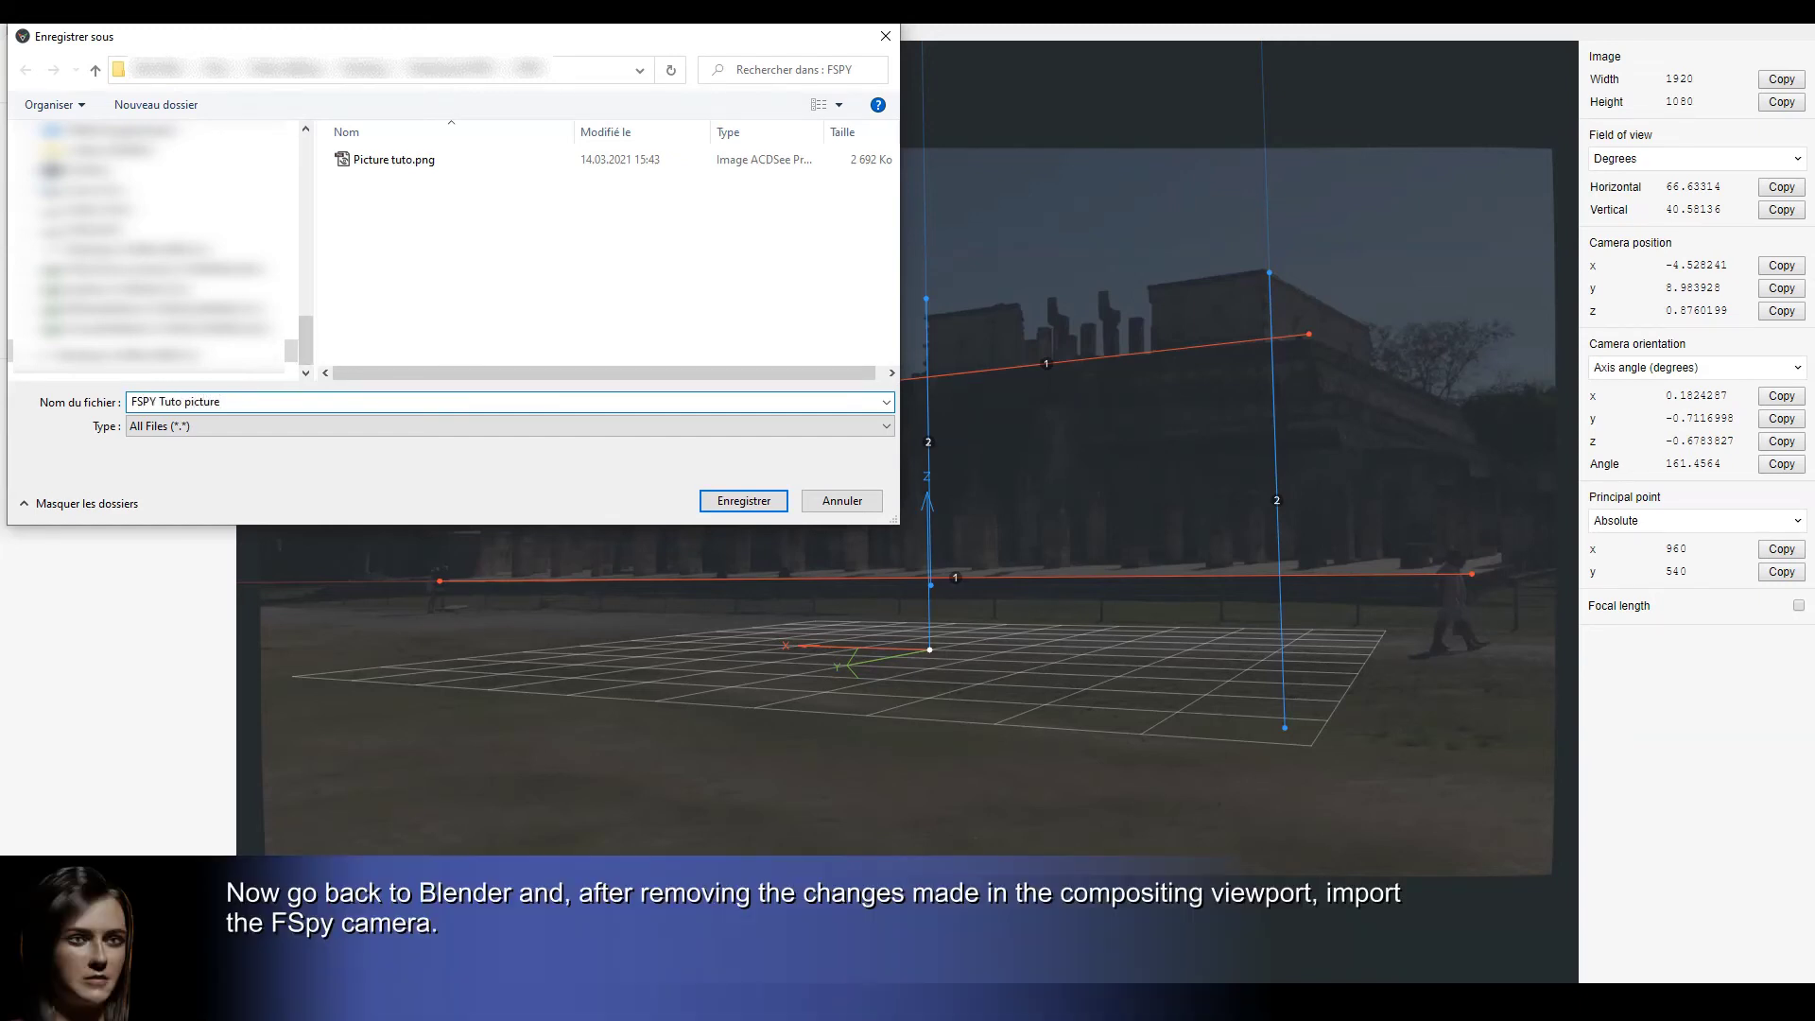
{"action": "key", "text": "Return"}
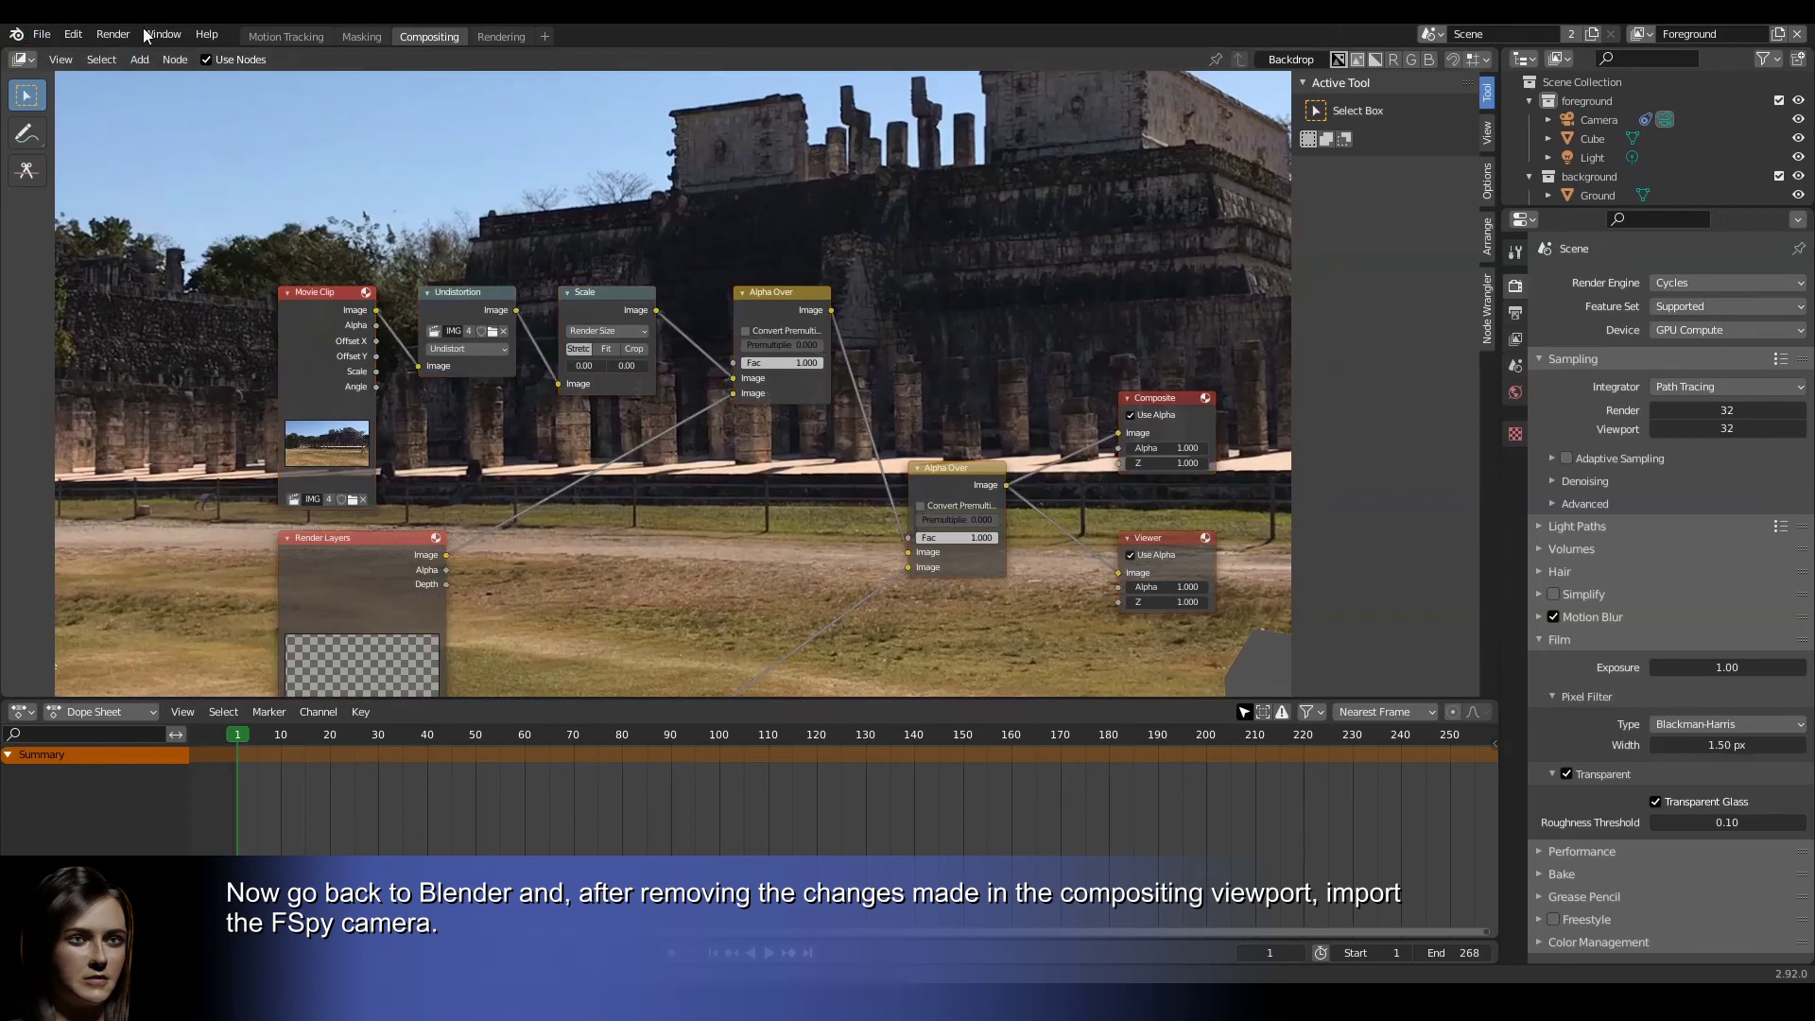
In Motion Tracking, import FSPY Tuto picture.fspy from the FSPY folder with the fSpy importer
{"action": "left_click", "coordinate": [285, 36]}
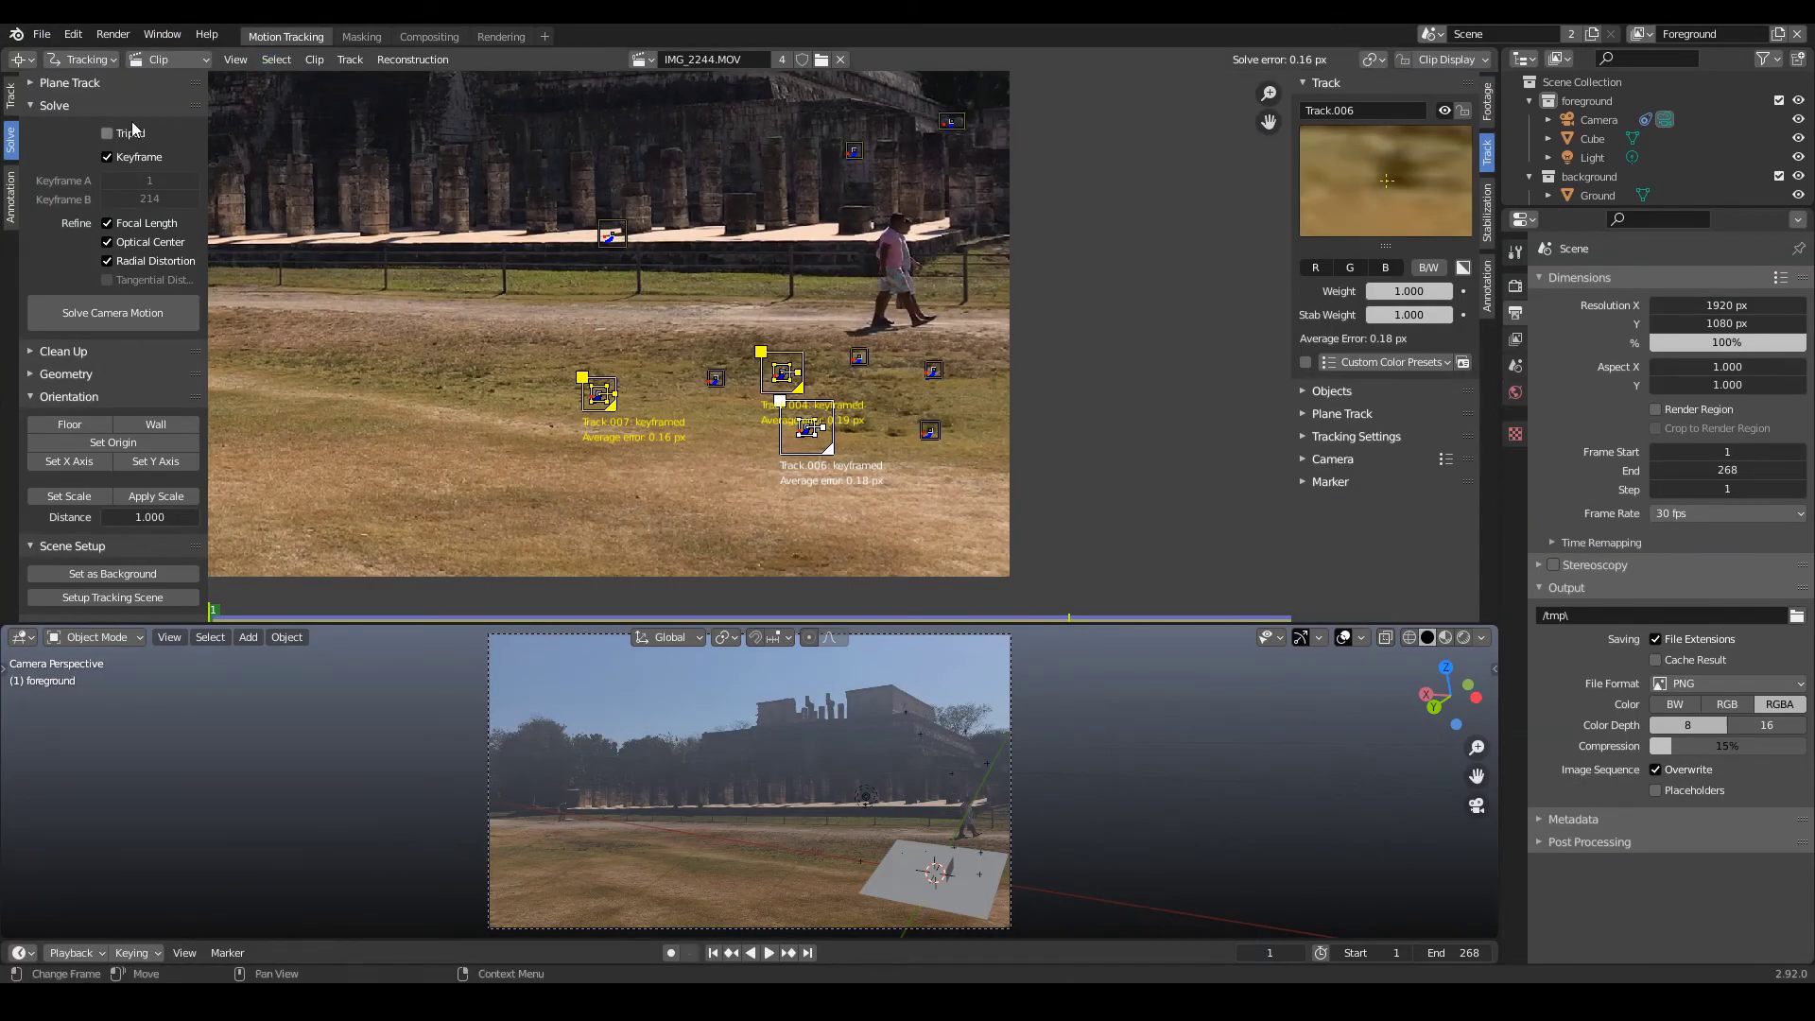
{"action": "left_click", "coordinate": [43, 36]}
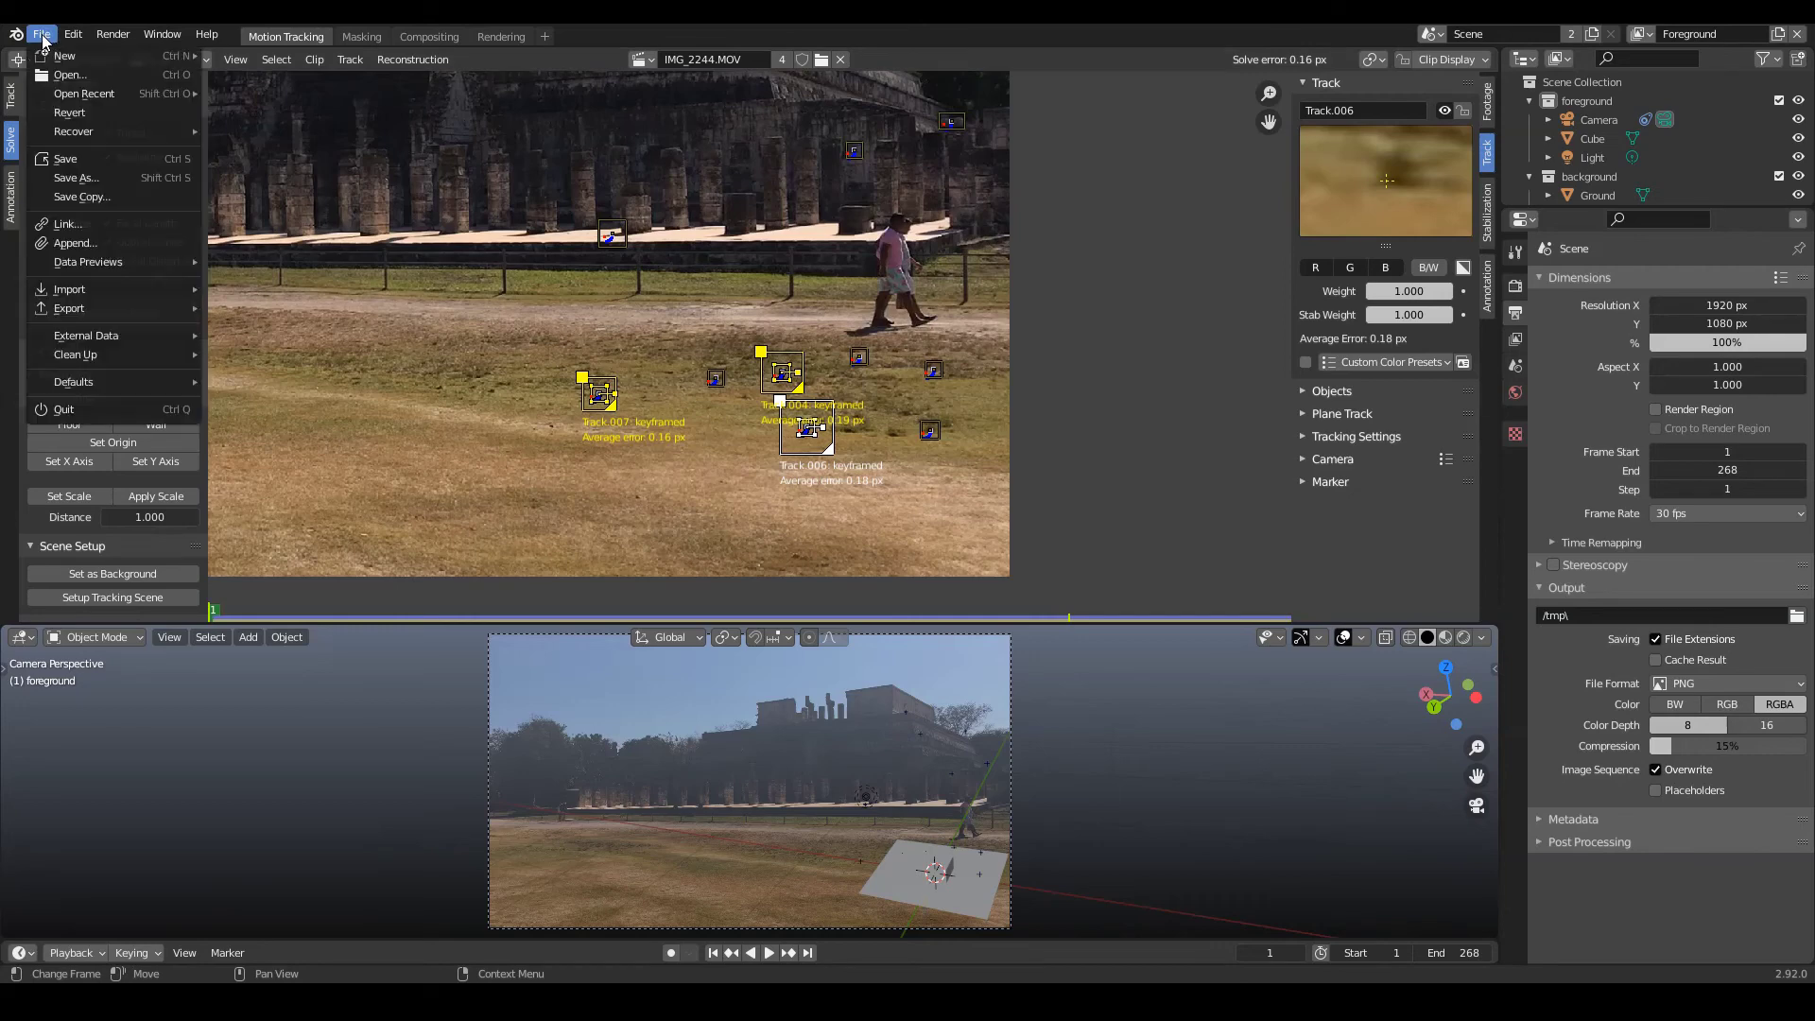
{"action": "mouse_move", "coordinate": [67, 289]}
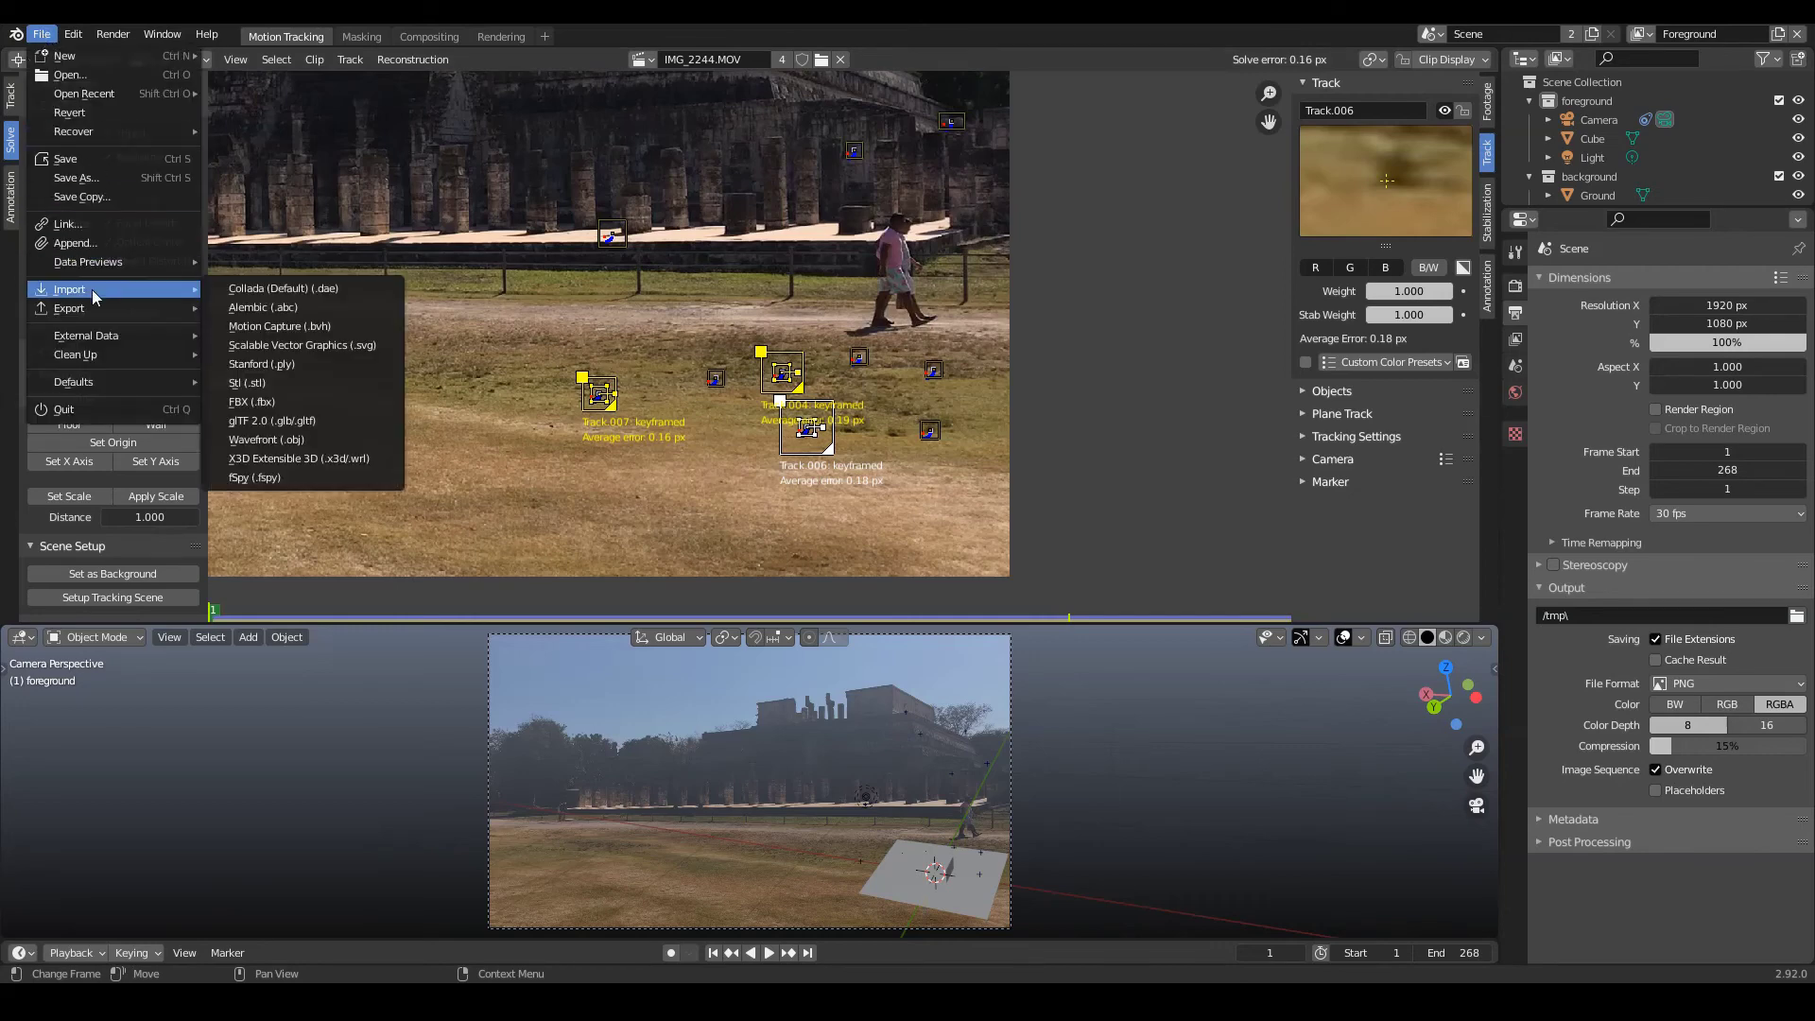
{"action": "left_click", "coordinate": [284, 479]}
{"action": "double_click", "coordinate": [703, 446]}
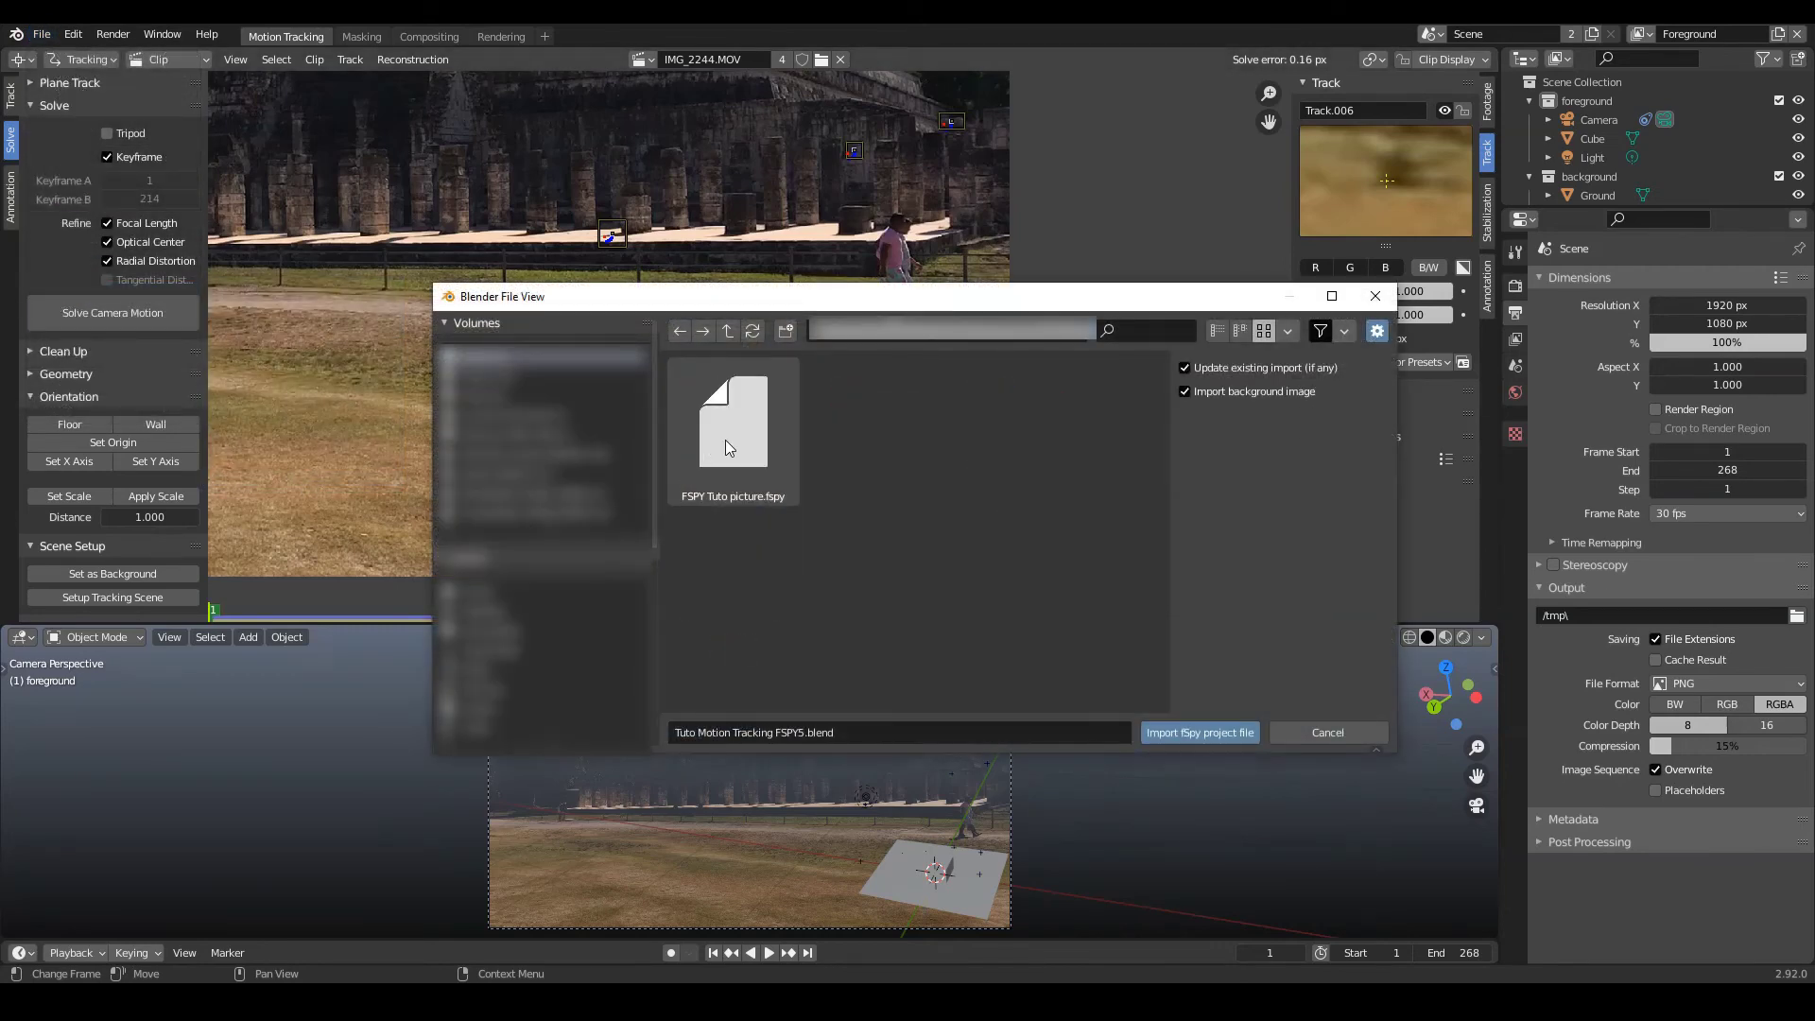
{"action": "double_click", "coordinate": [724, 442]}
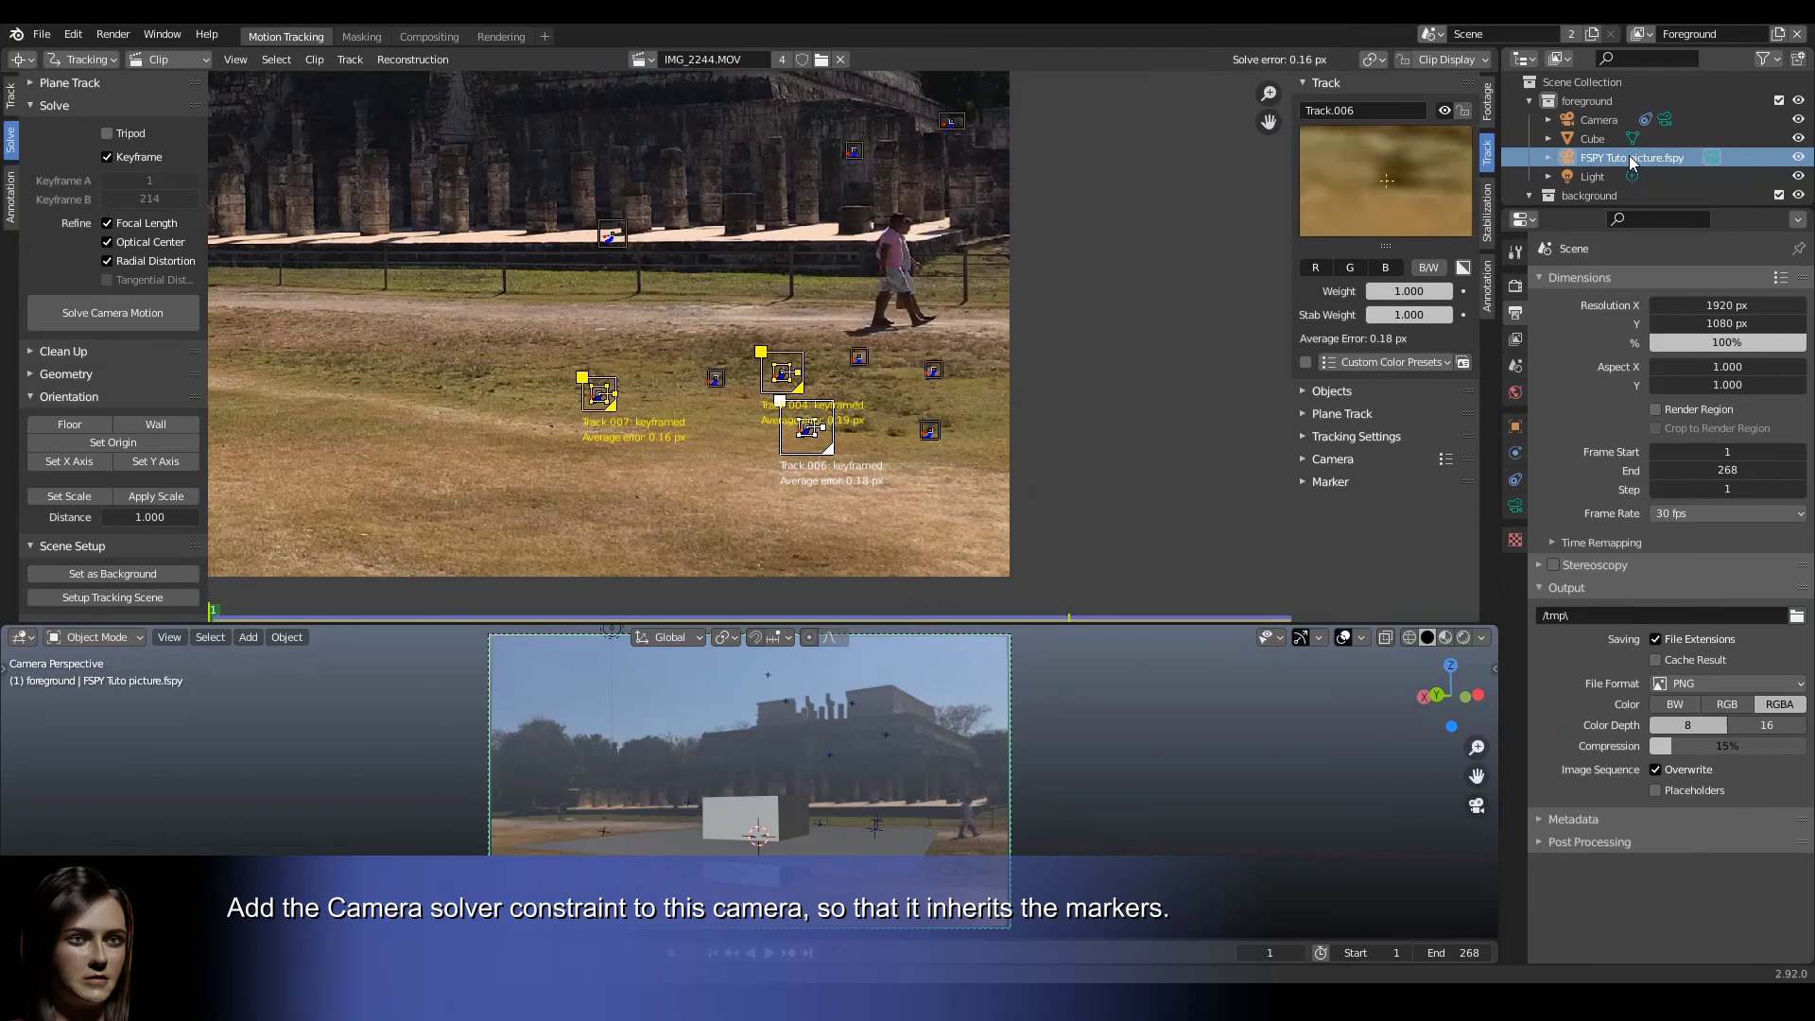
Give the fSpy camera a Camera Solver constraint and scrub to frame 88 to check alignment
{"action": "left_click", "coordinate": [1516, 480]}
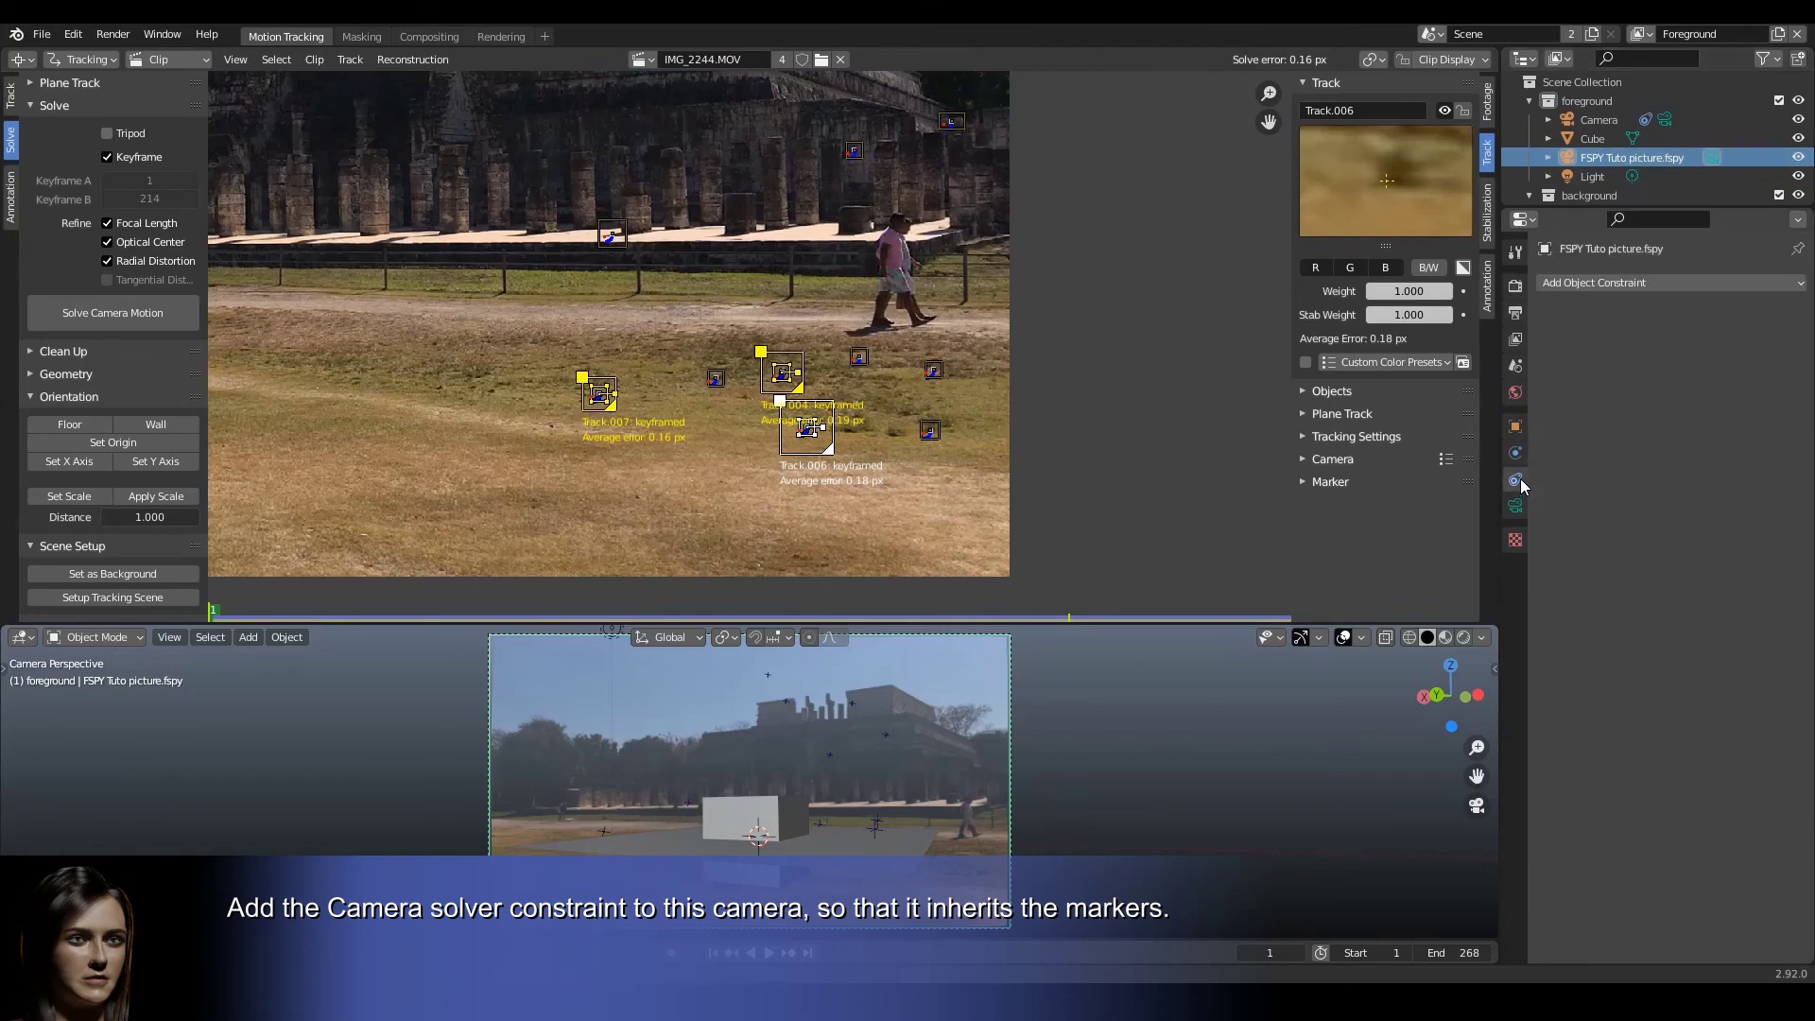
{"action": "left_click", "coordinate": [1602, 283]}
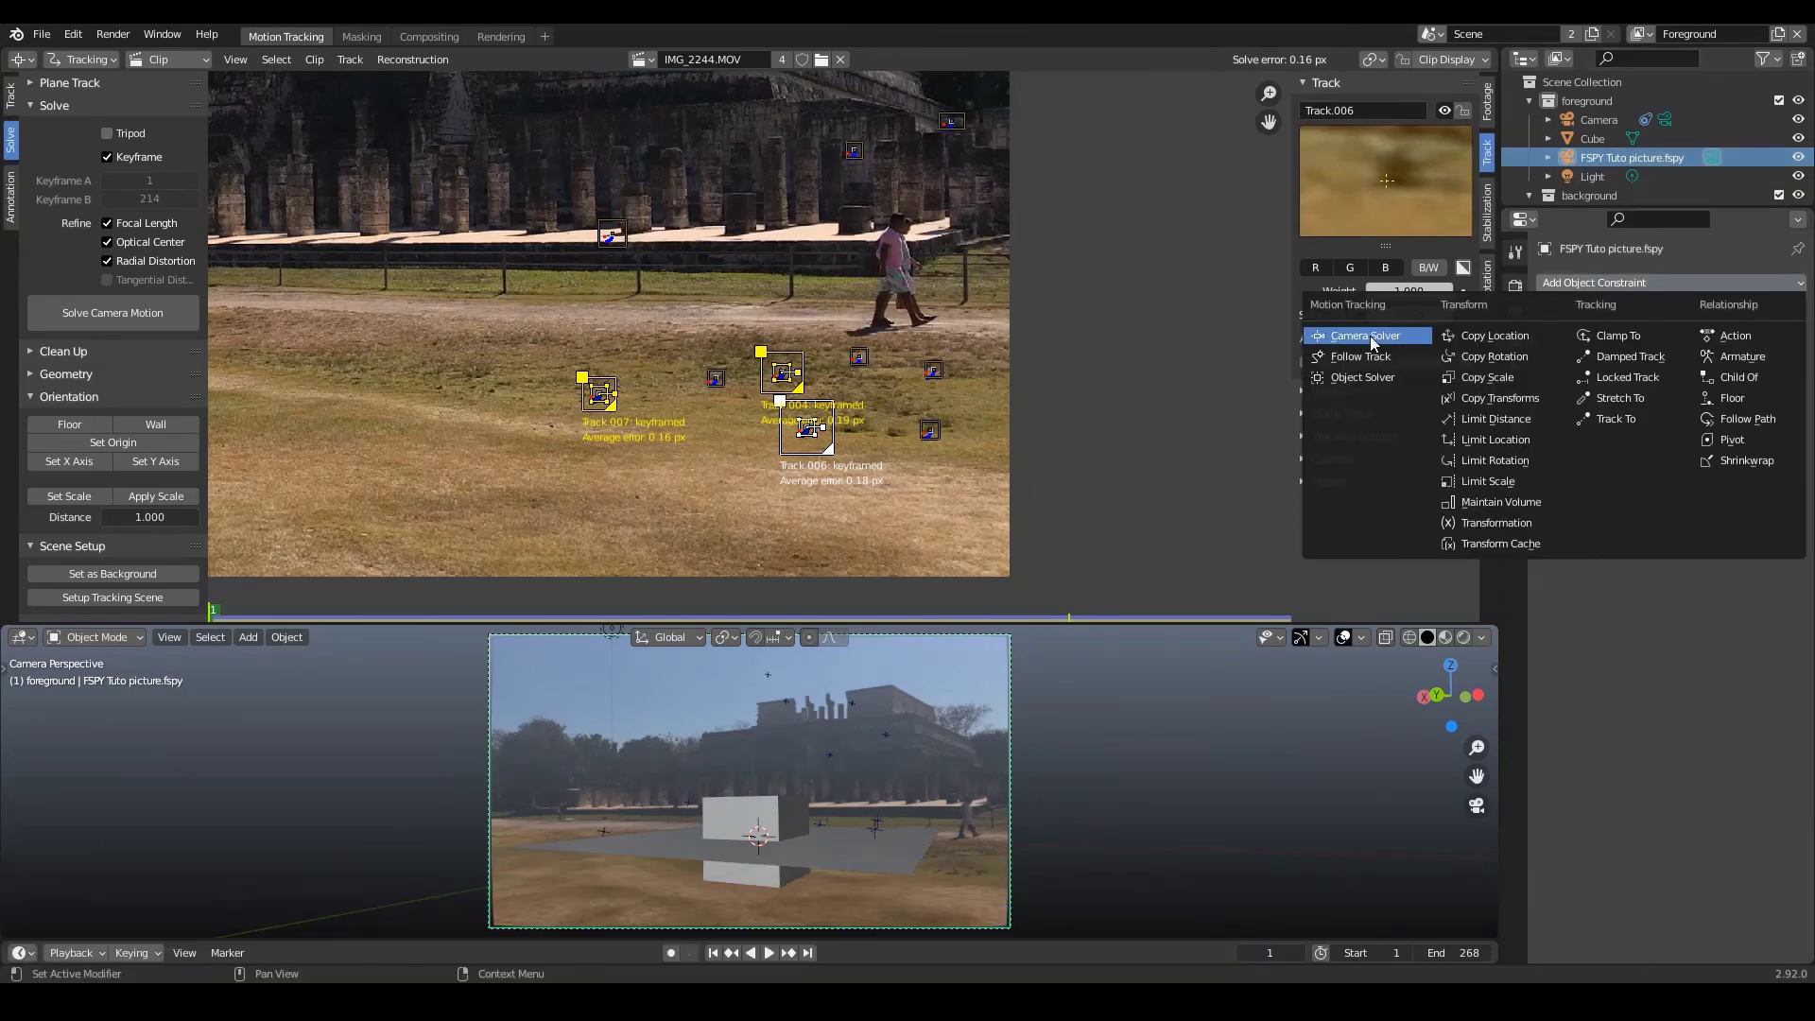
{"action": "left_click", "coordinate": [1373, 337]}
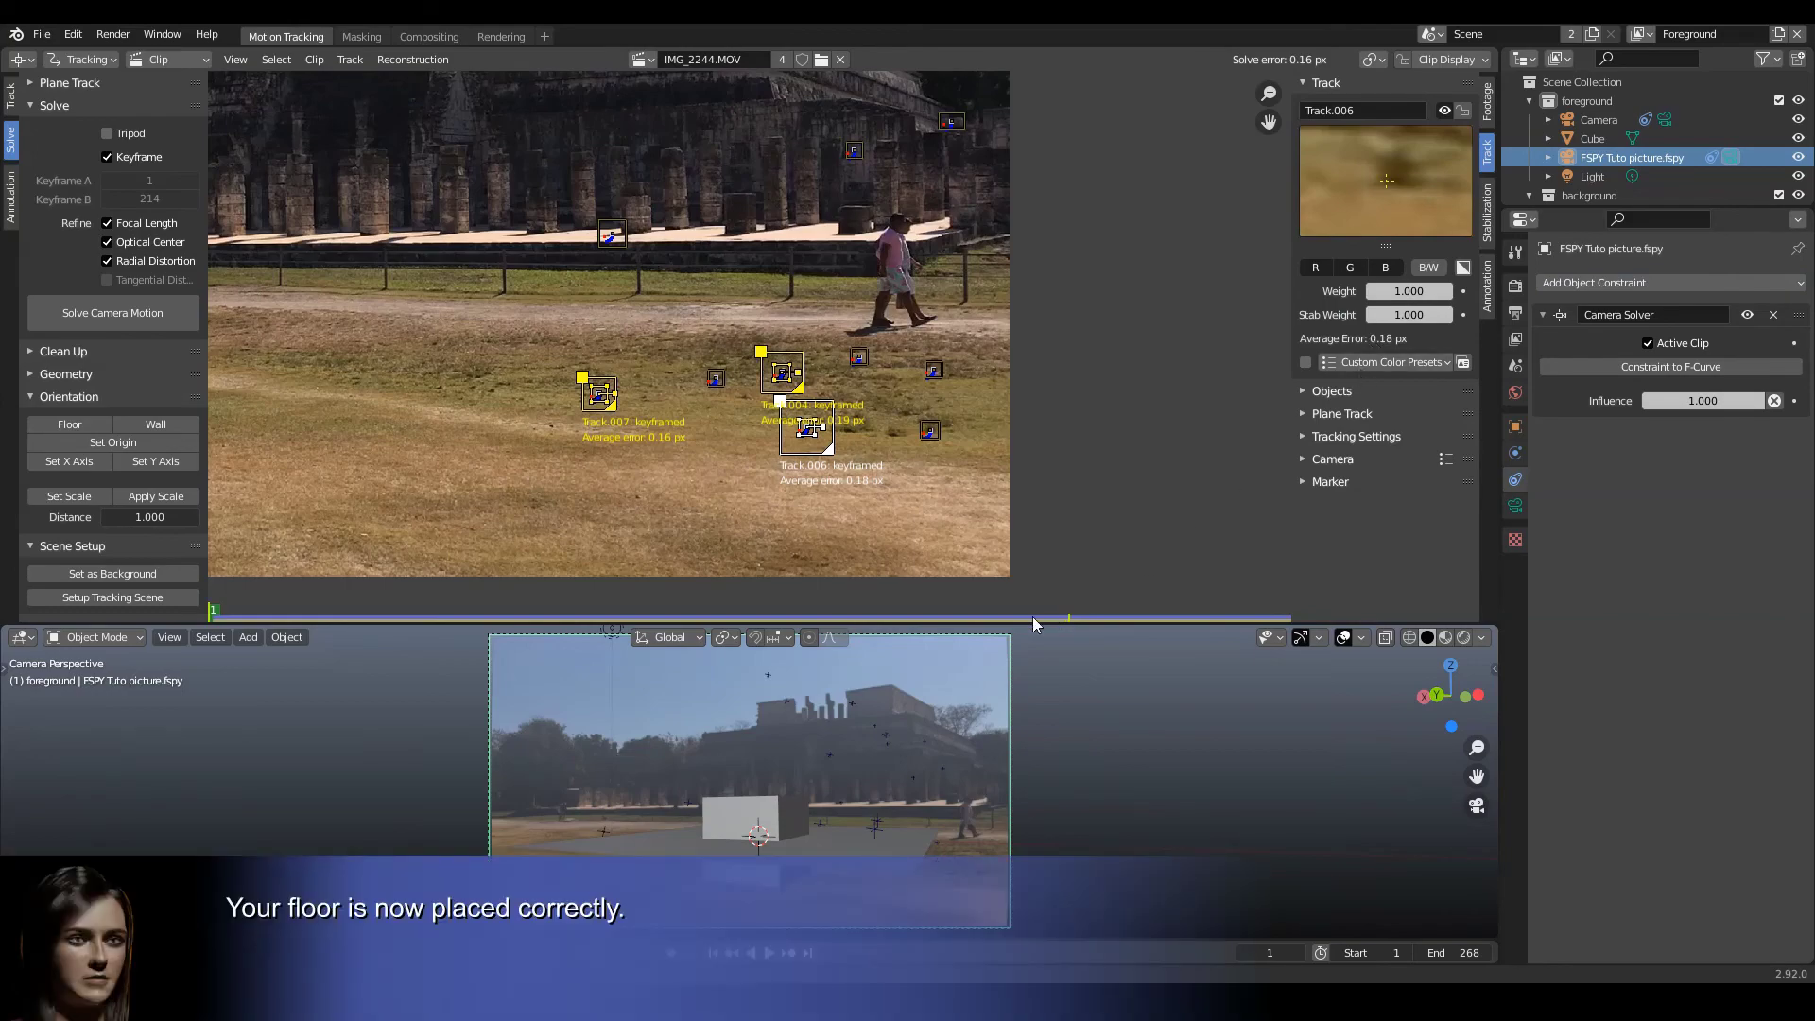
{"action": "mouse_move", "coordinate": [214, 617]}
{"action": "left_mouse_down"}
{"action": "mouse_move", "coordinate": [1018, 594]}
{"action": "mouse_move", "coordinate": [212, 614]}
{"action": "left_mouse_up"}
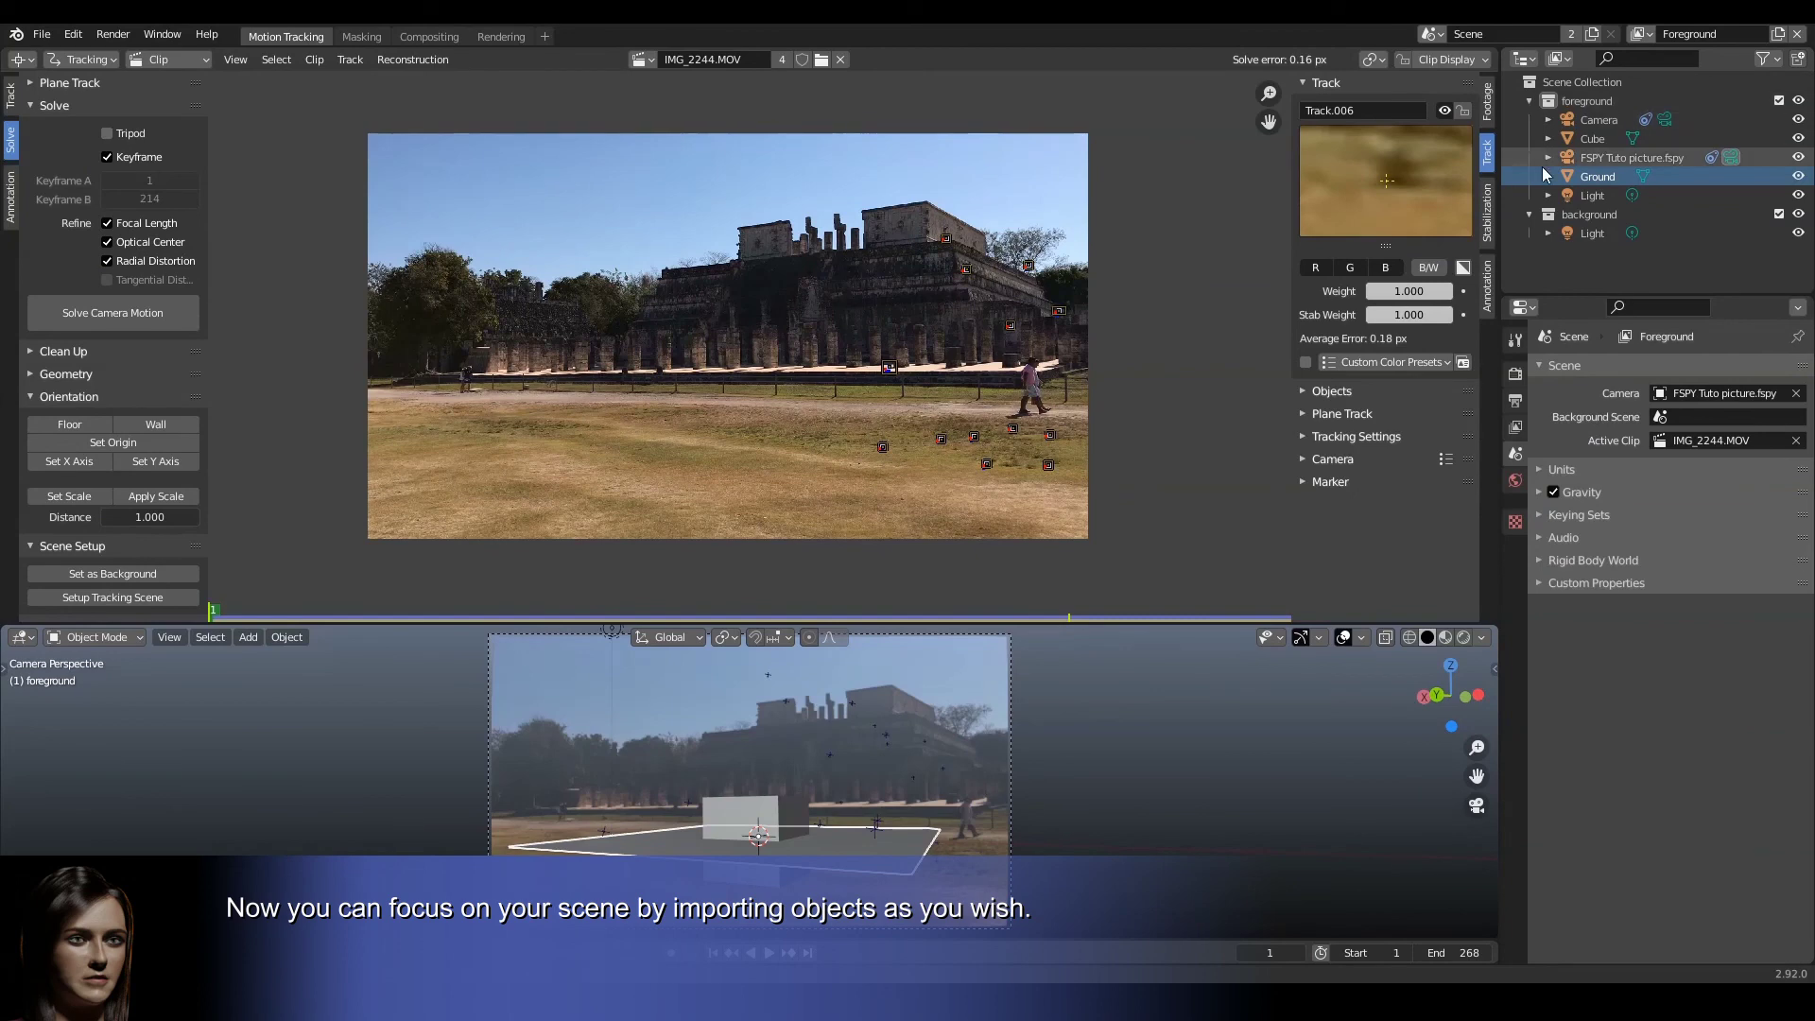
Link the Tfighter collection into the scene from another file
{"action": "left_click", "coordinate": [44, 35]}
{"action": "left_click", "coordinate": [71, 224]}
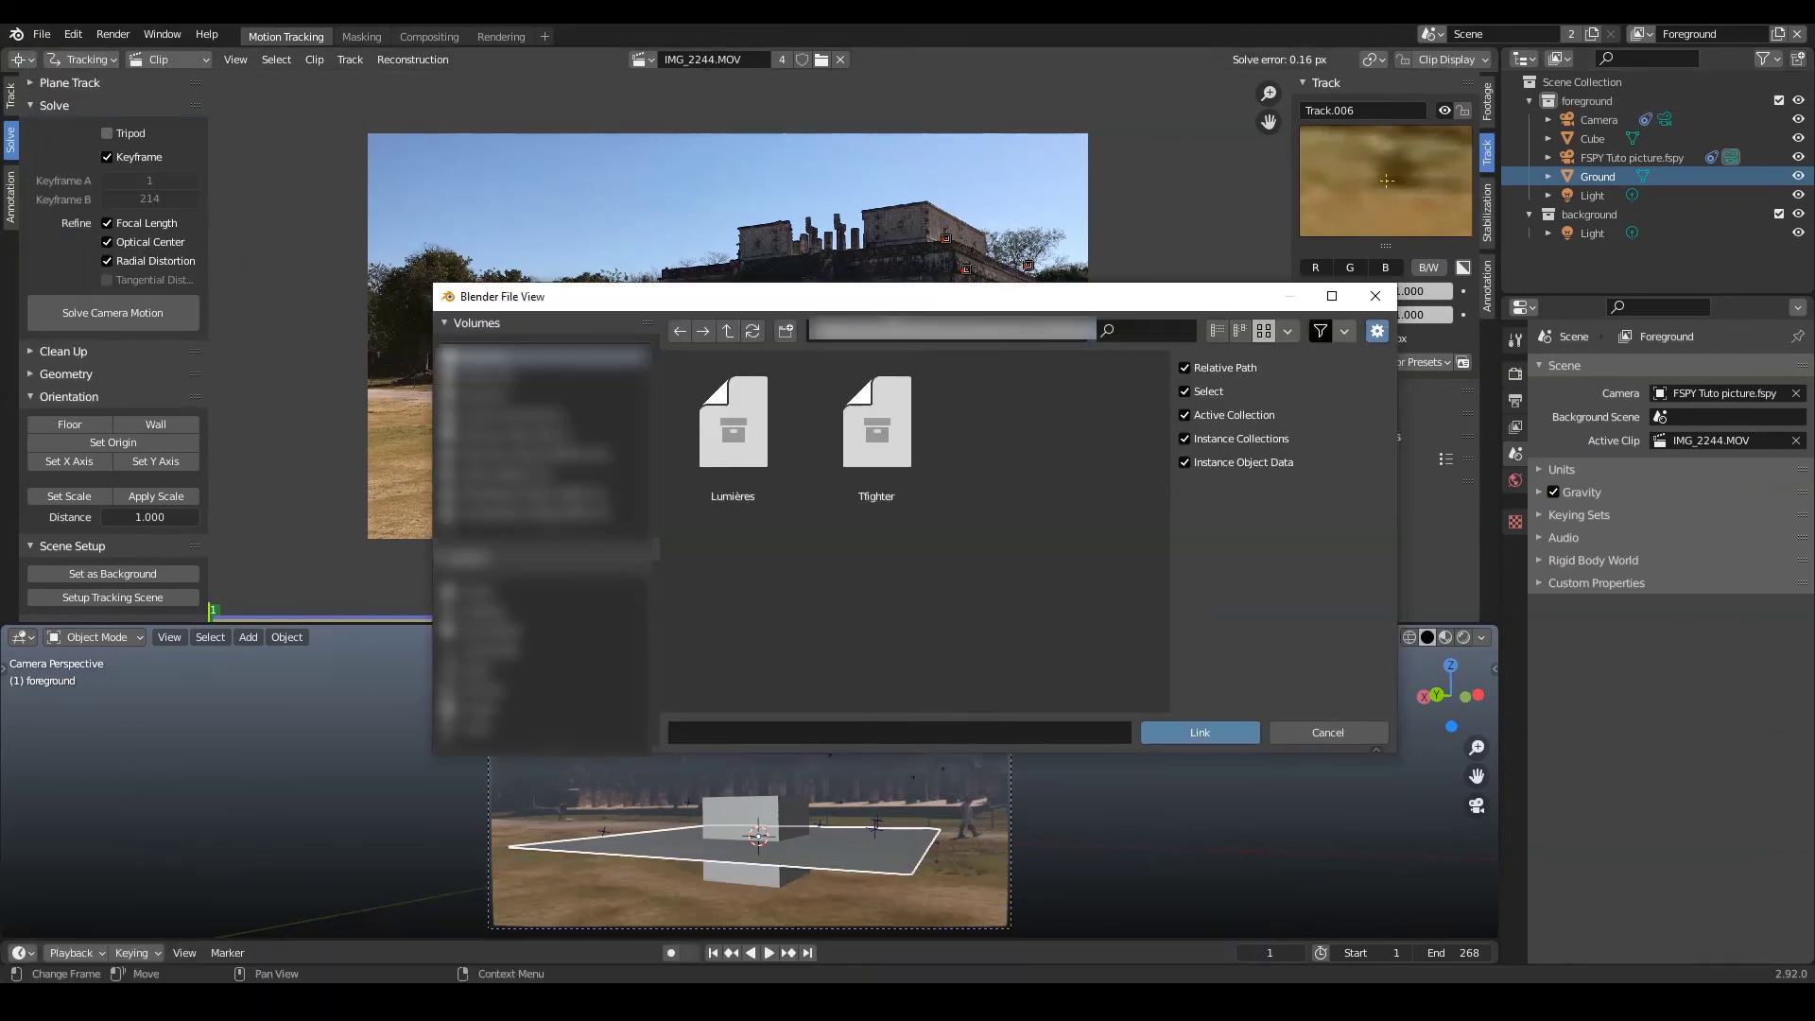
{"action": "double_click", "coordinate": [873, 442]}
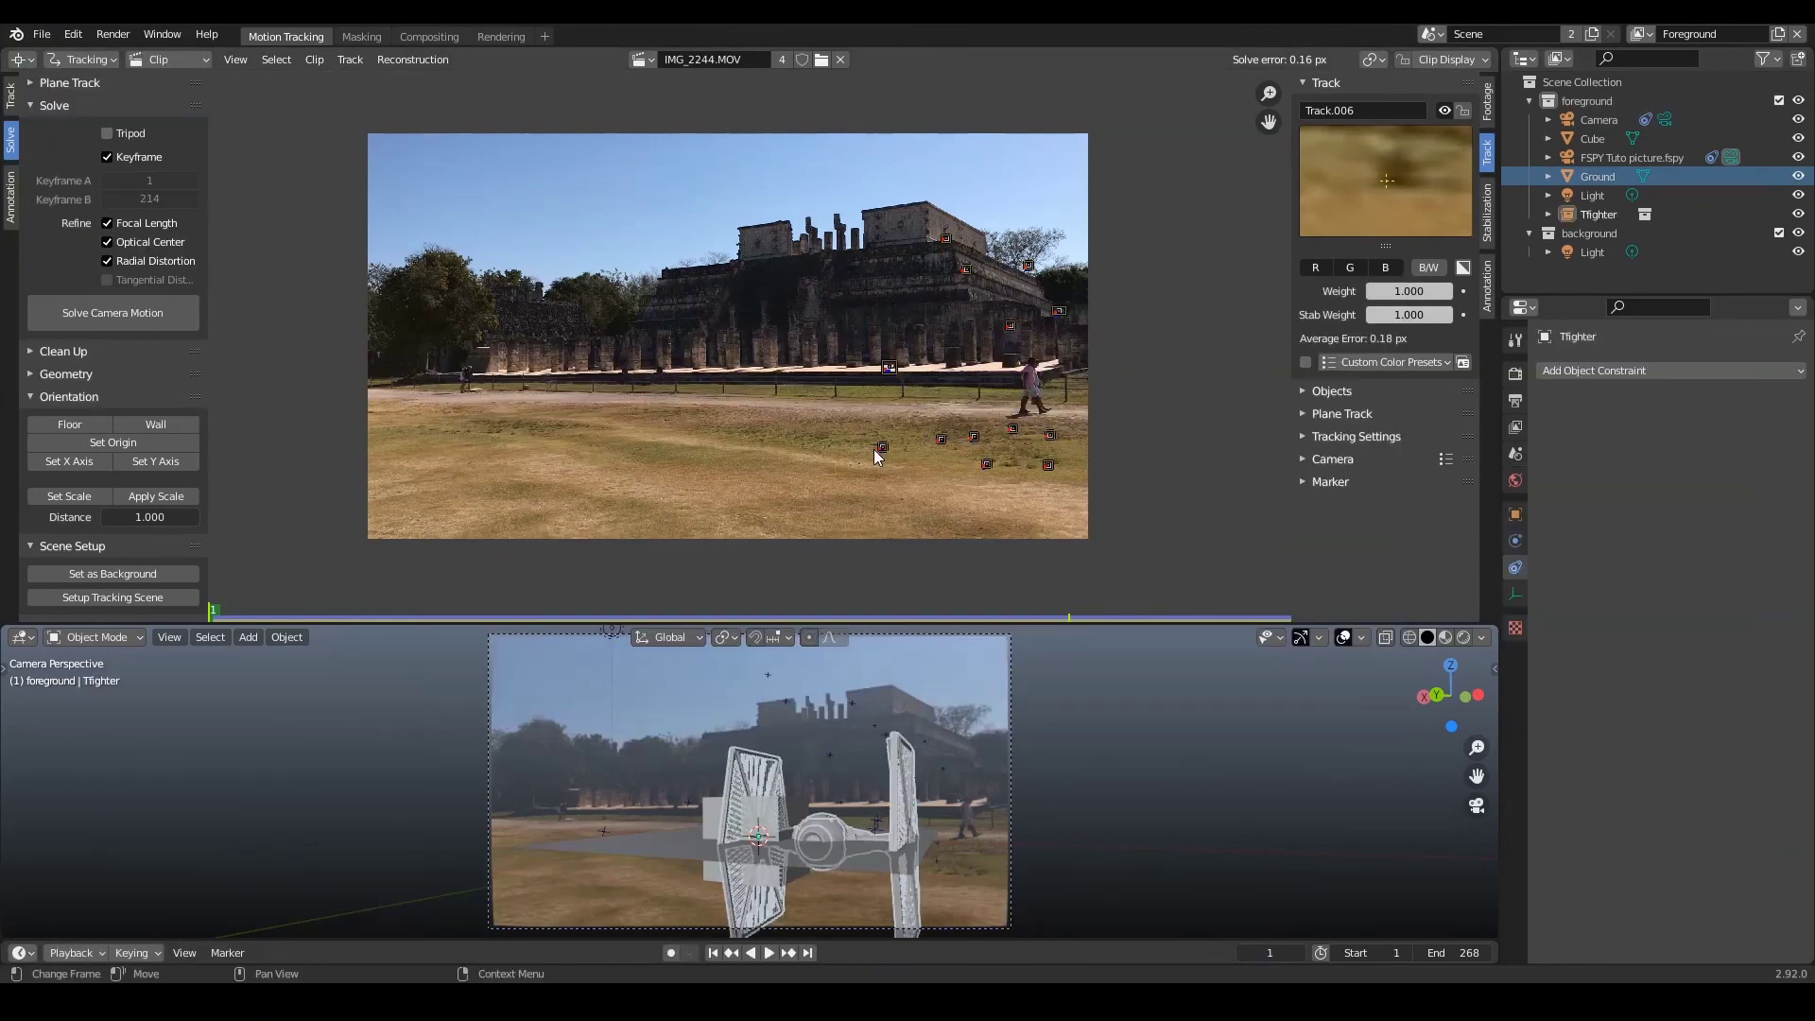
Select the Cube, frame it in front view, and delete it
{"action": "left_click", "coordinate": [712, 809]}
{"action": "key", "text": "KP_1"}
{"action": "key", "text": "KP_Decimal"}
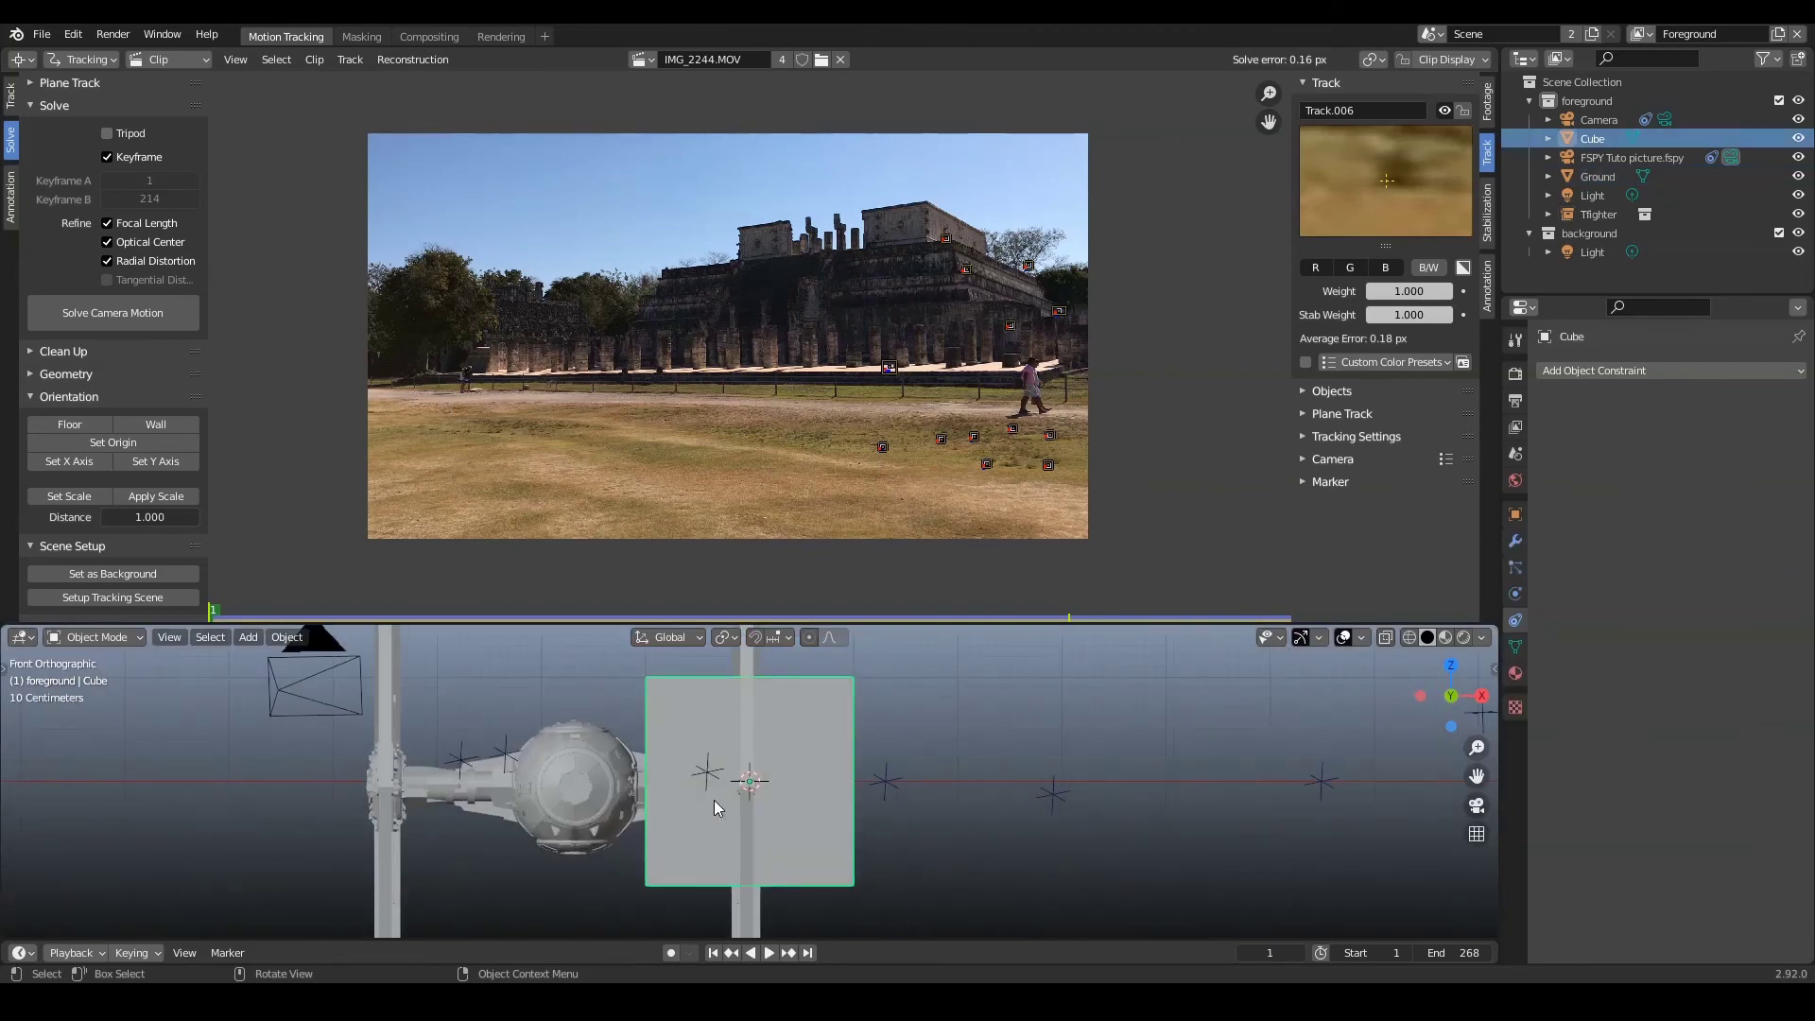
{"action": "key", "text": "Num_Lock"}
{"action": "key", "text": "ctrl+alt+shift+c"}
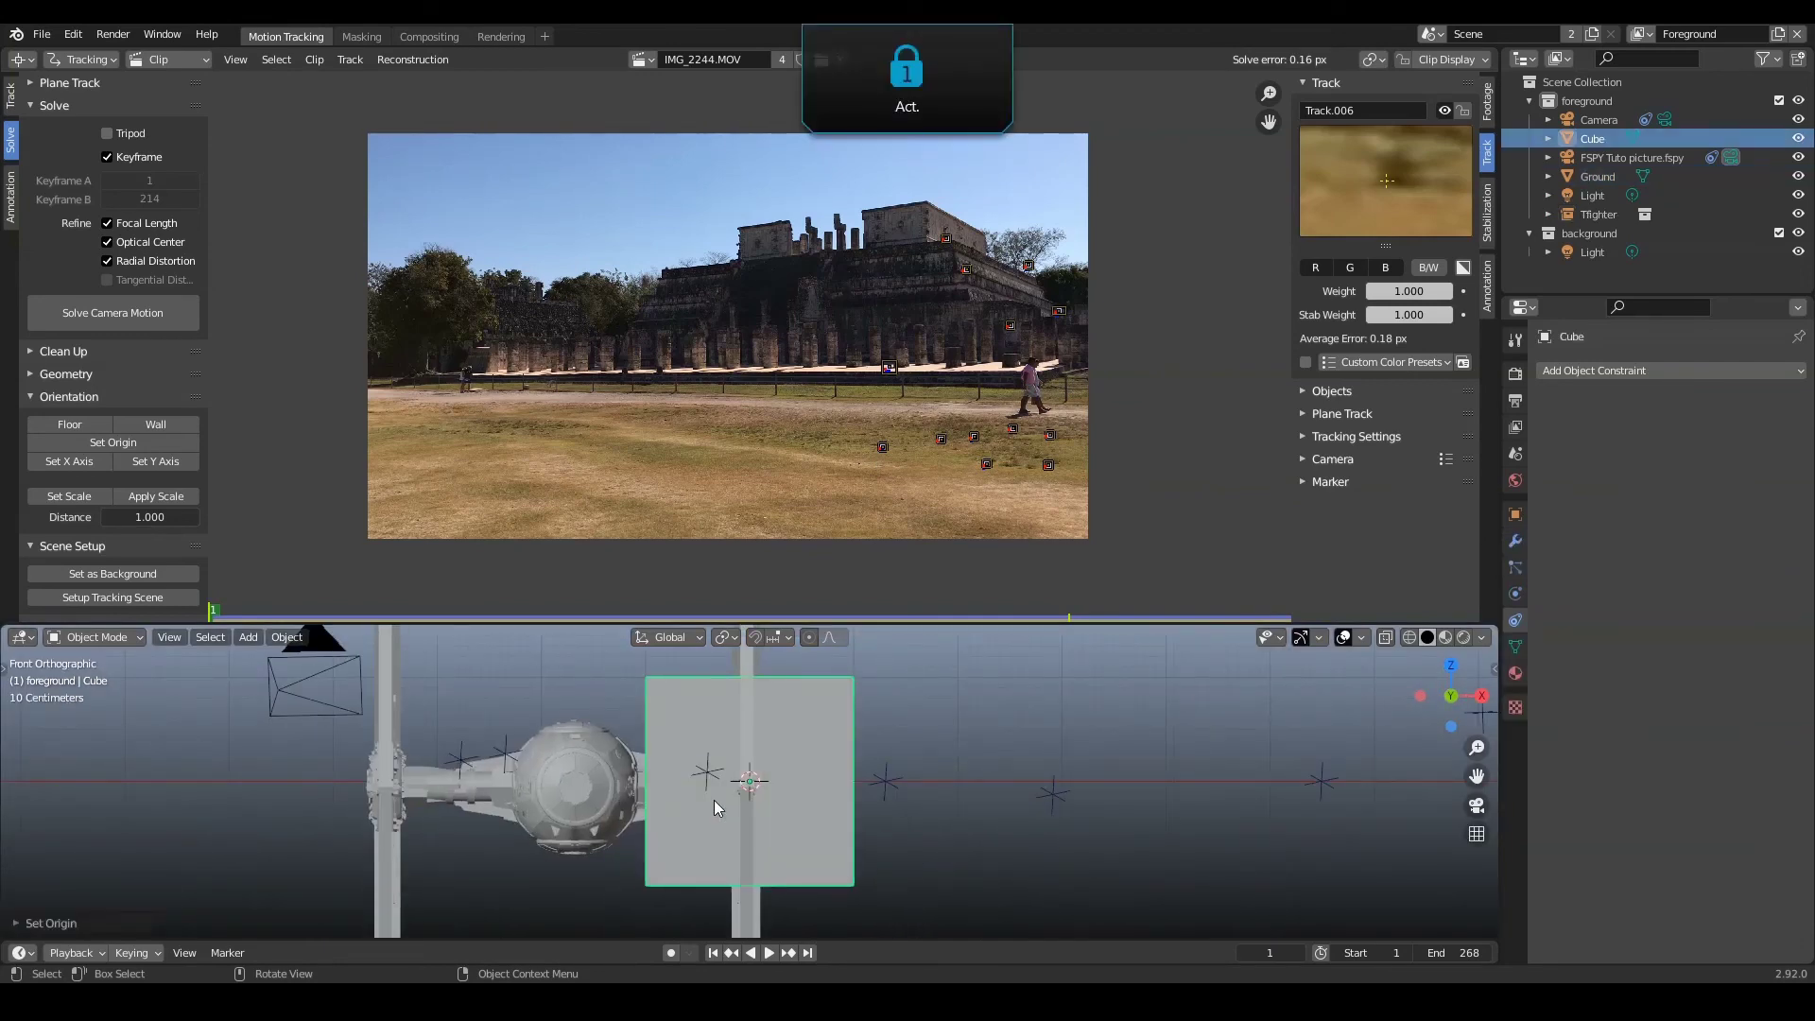
{"action": "key", "text": "Delete"}
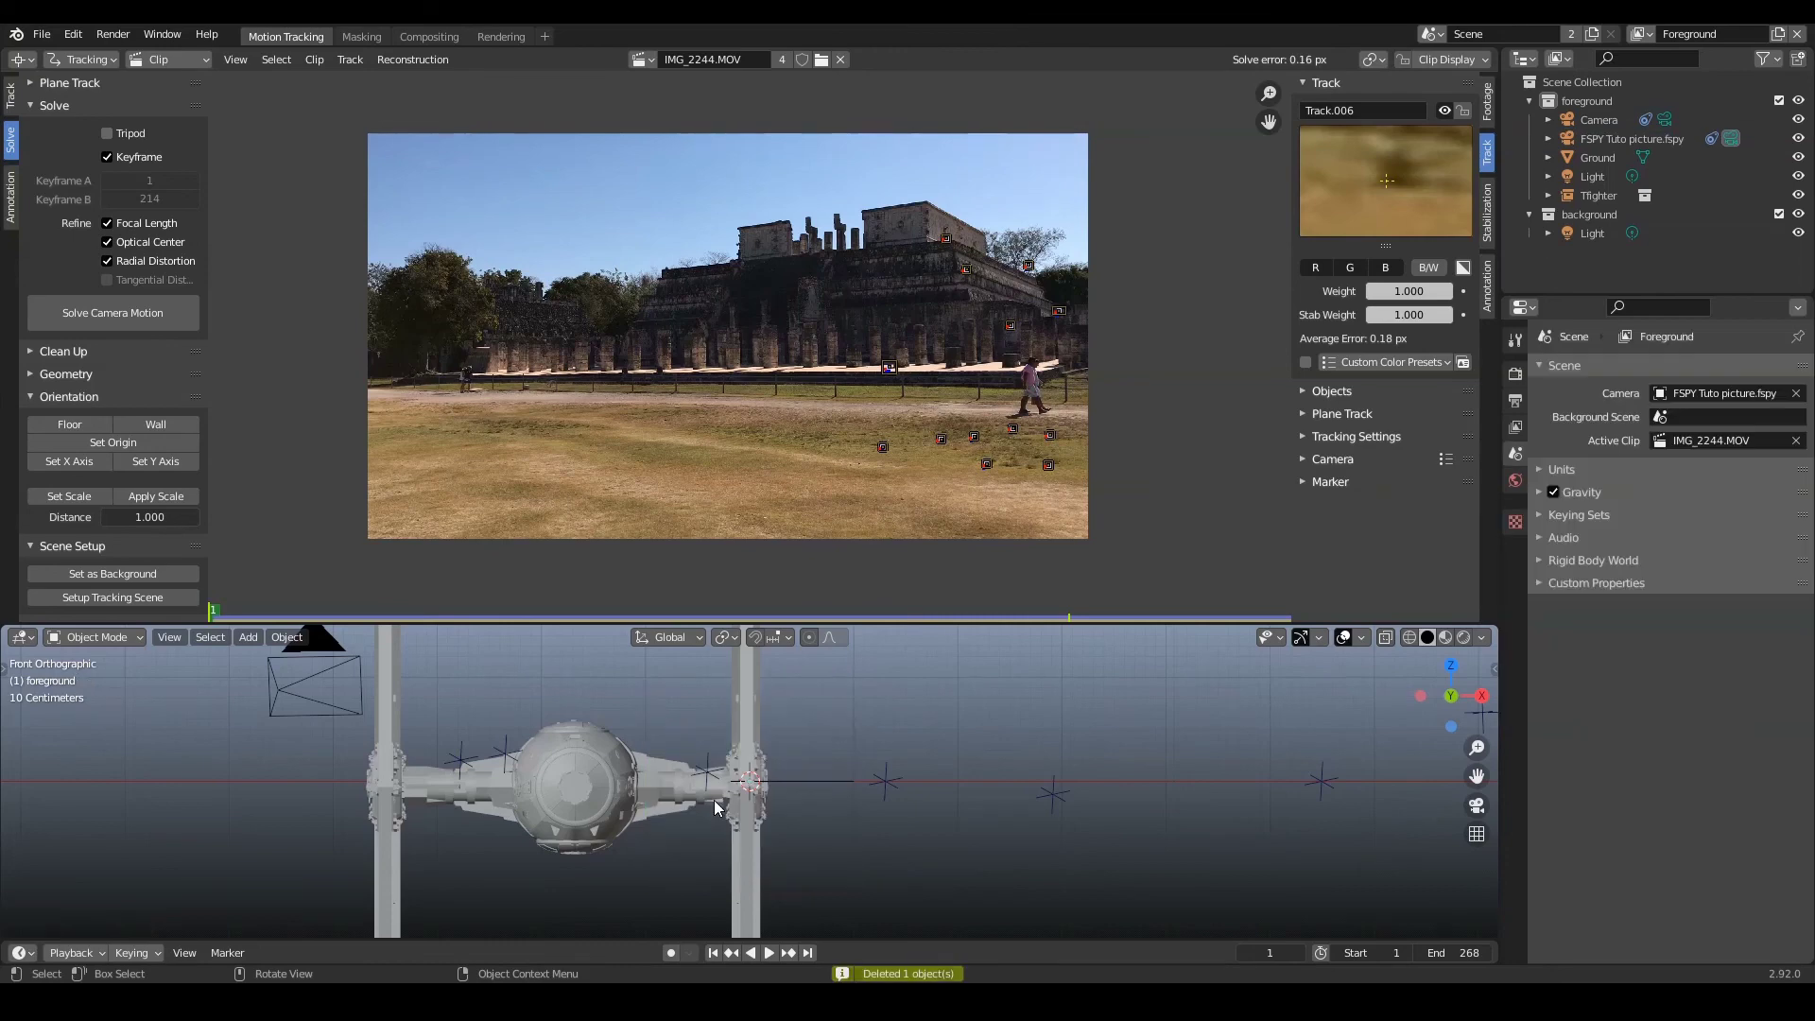
Move Tfighter 2.243 m along Z, then test-render it through the scene camera
{"action": "left_click", "coordinate": [628, 782]}
{"action": "key", "text": "g"}
{"action": "key", "text": "z"}
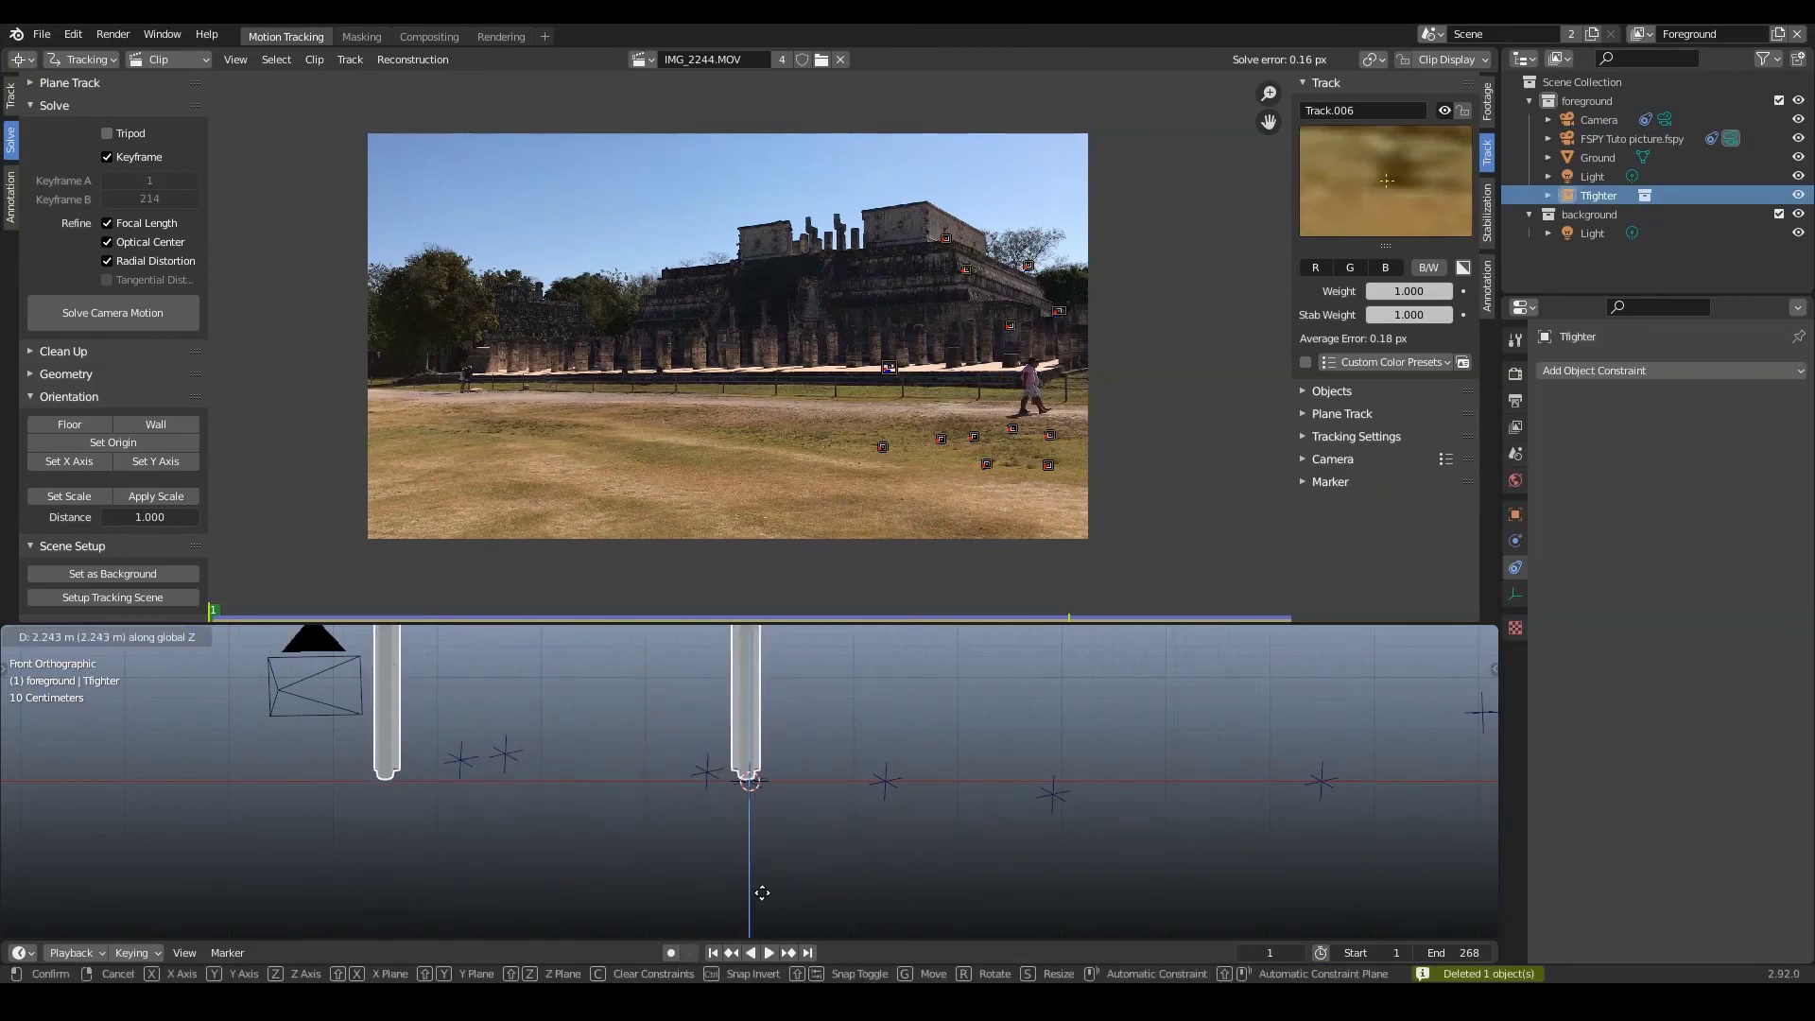
{"action": "left_click", "coordinate": [762, 892]}
{"action": "key", "text": "KP_0"}
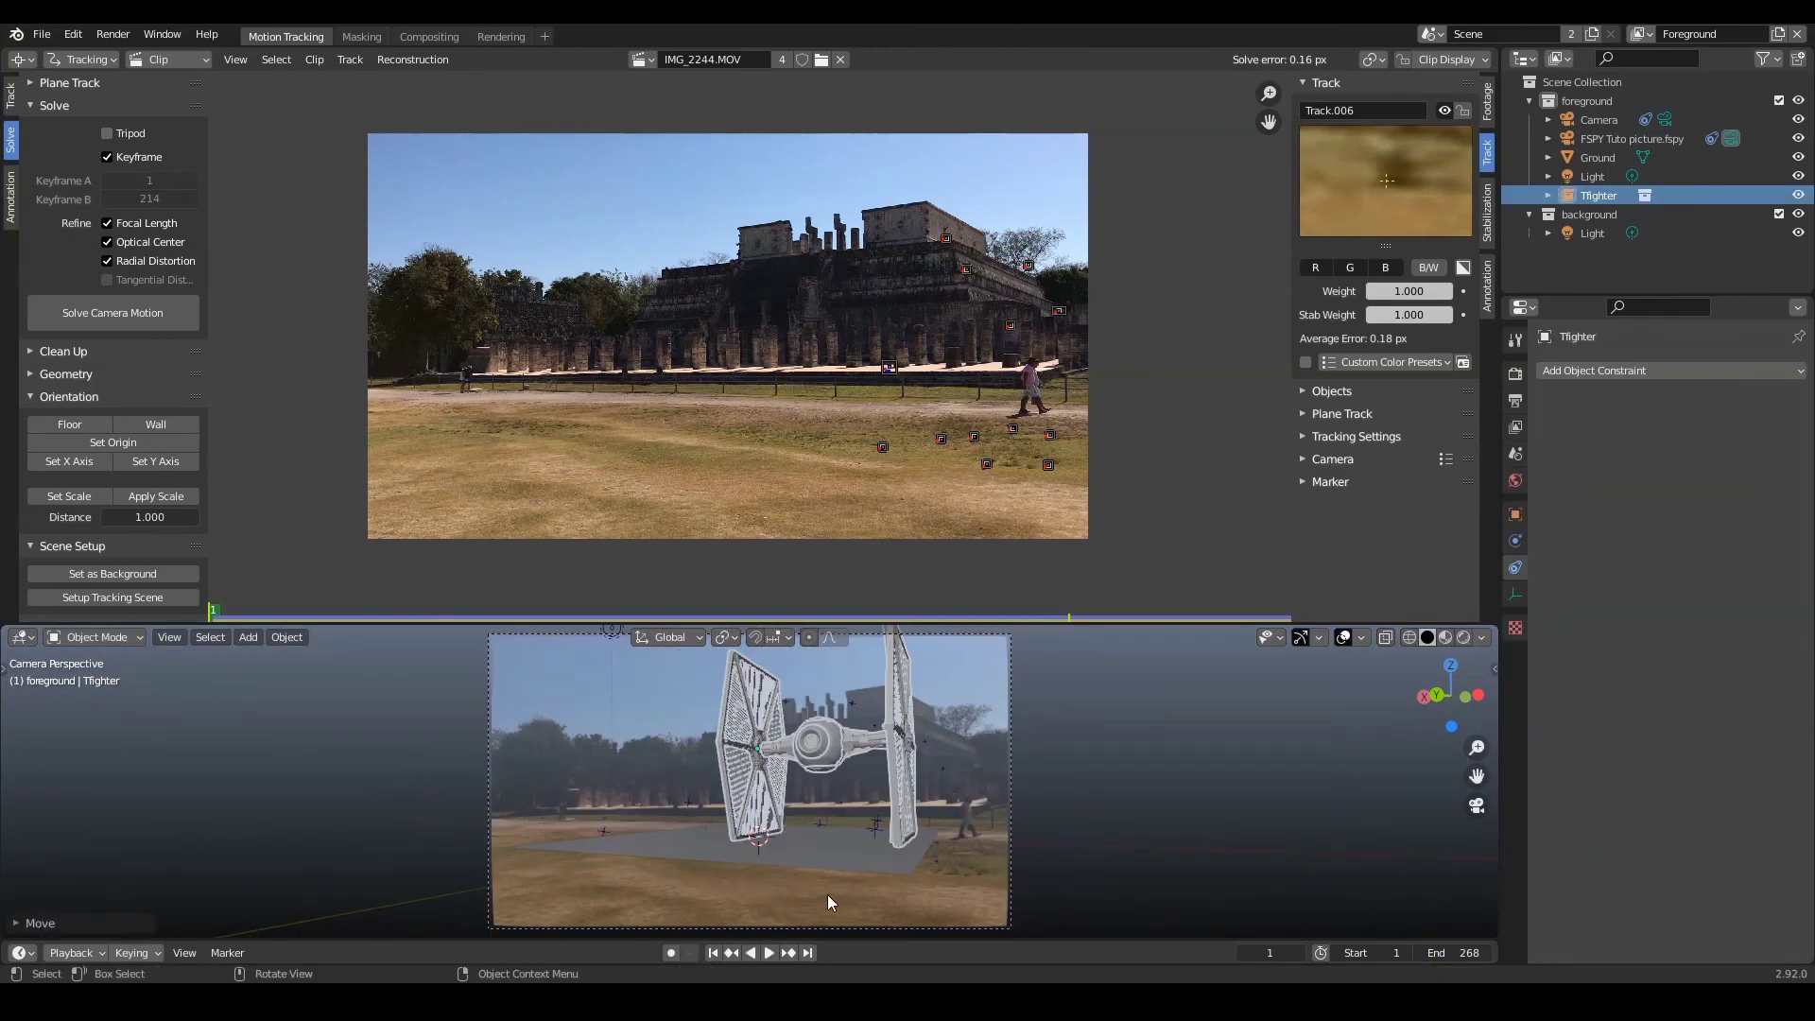
{"action": "key", "text": "F12"}
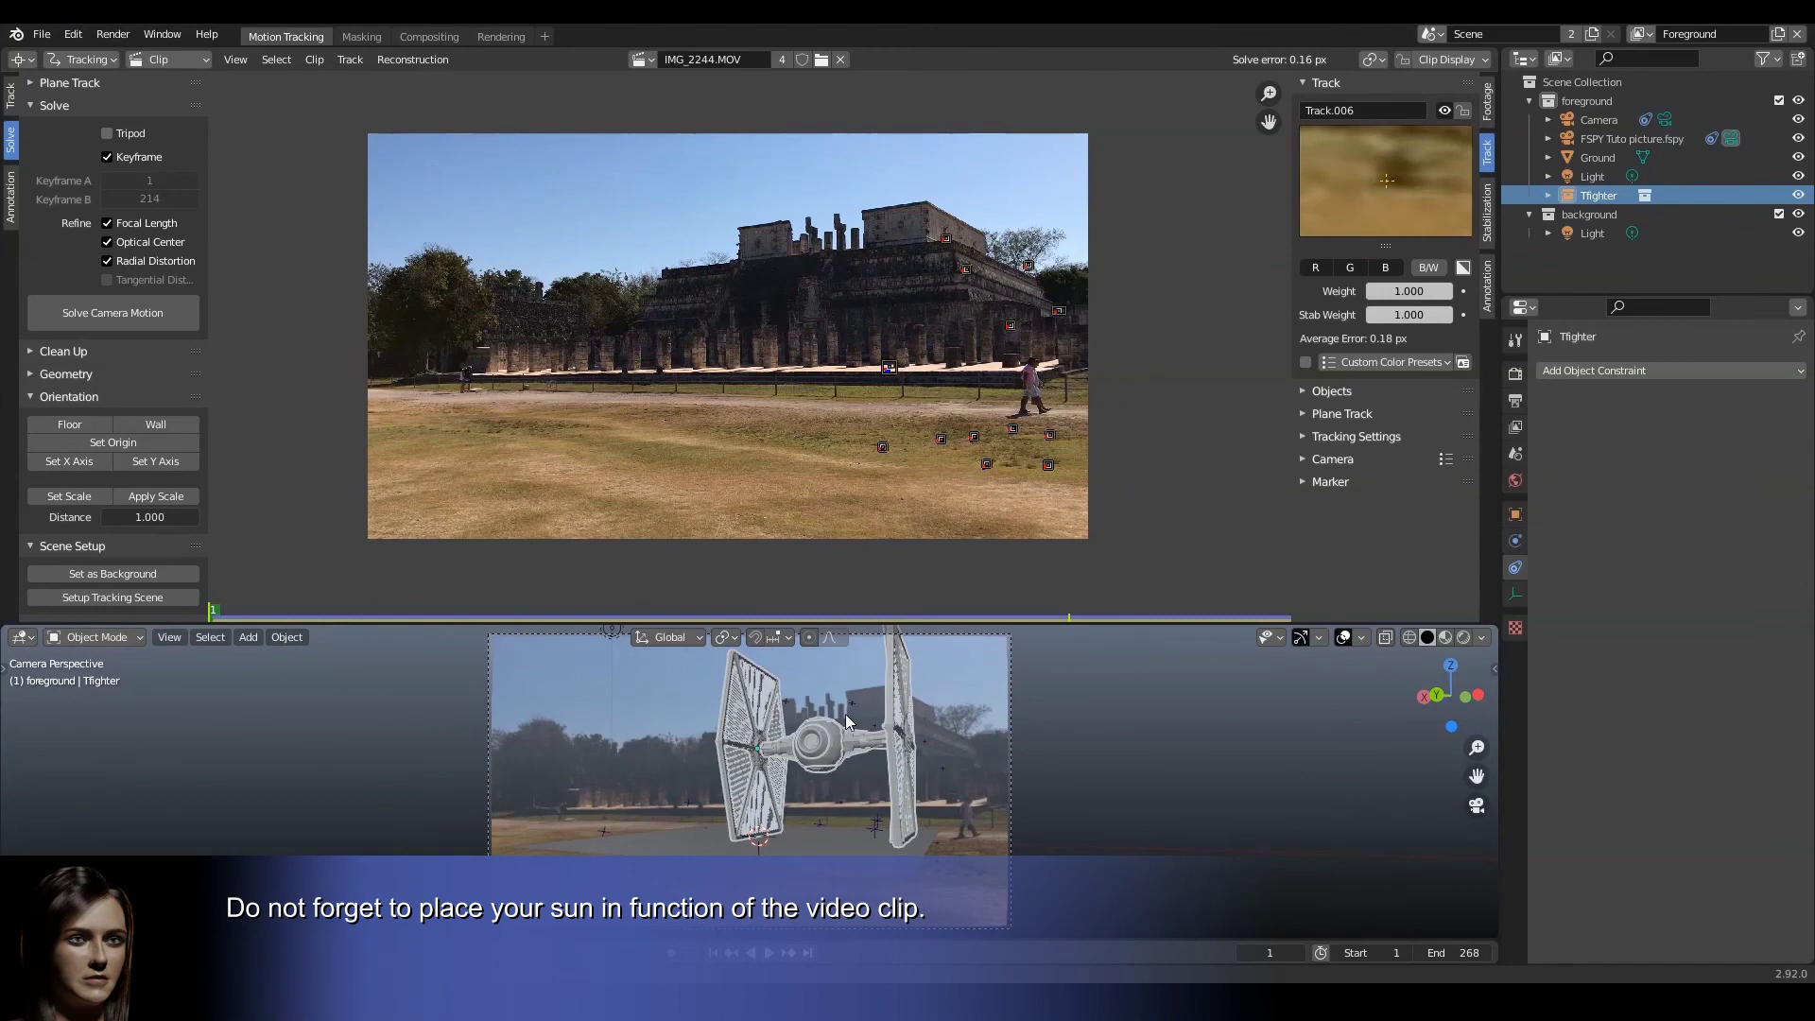
{"action": "key", "text": "KP_7"}
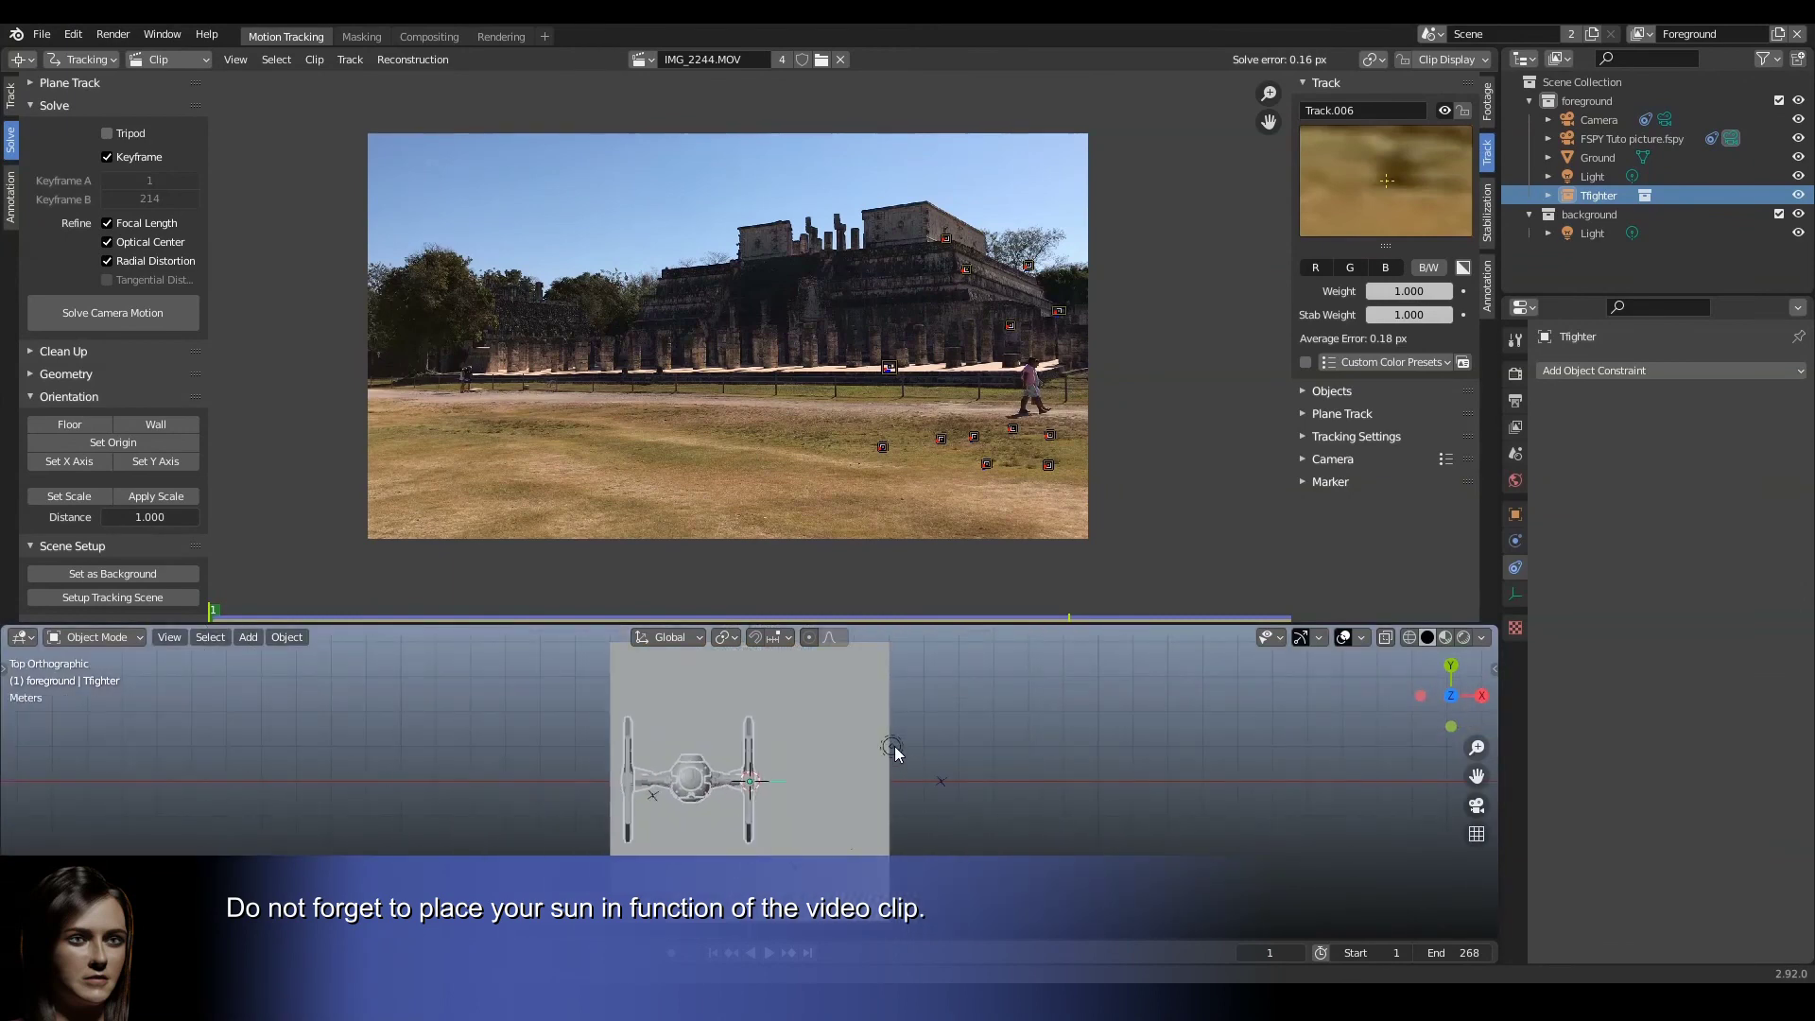
Turn the scene Light into a Sun with strength 4
{"action": "left_click", "coordinate": [892, 746]}
{"action": "left_click", "coordinate": [1516, 594]}
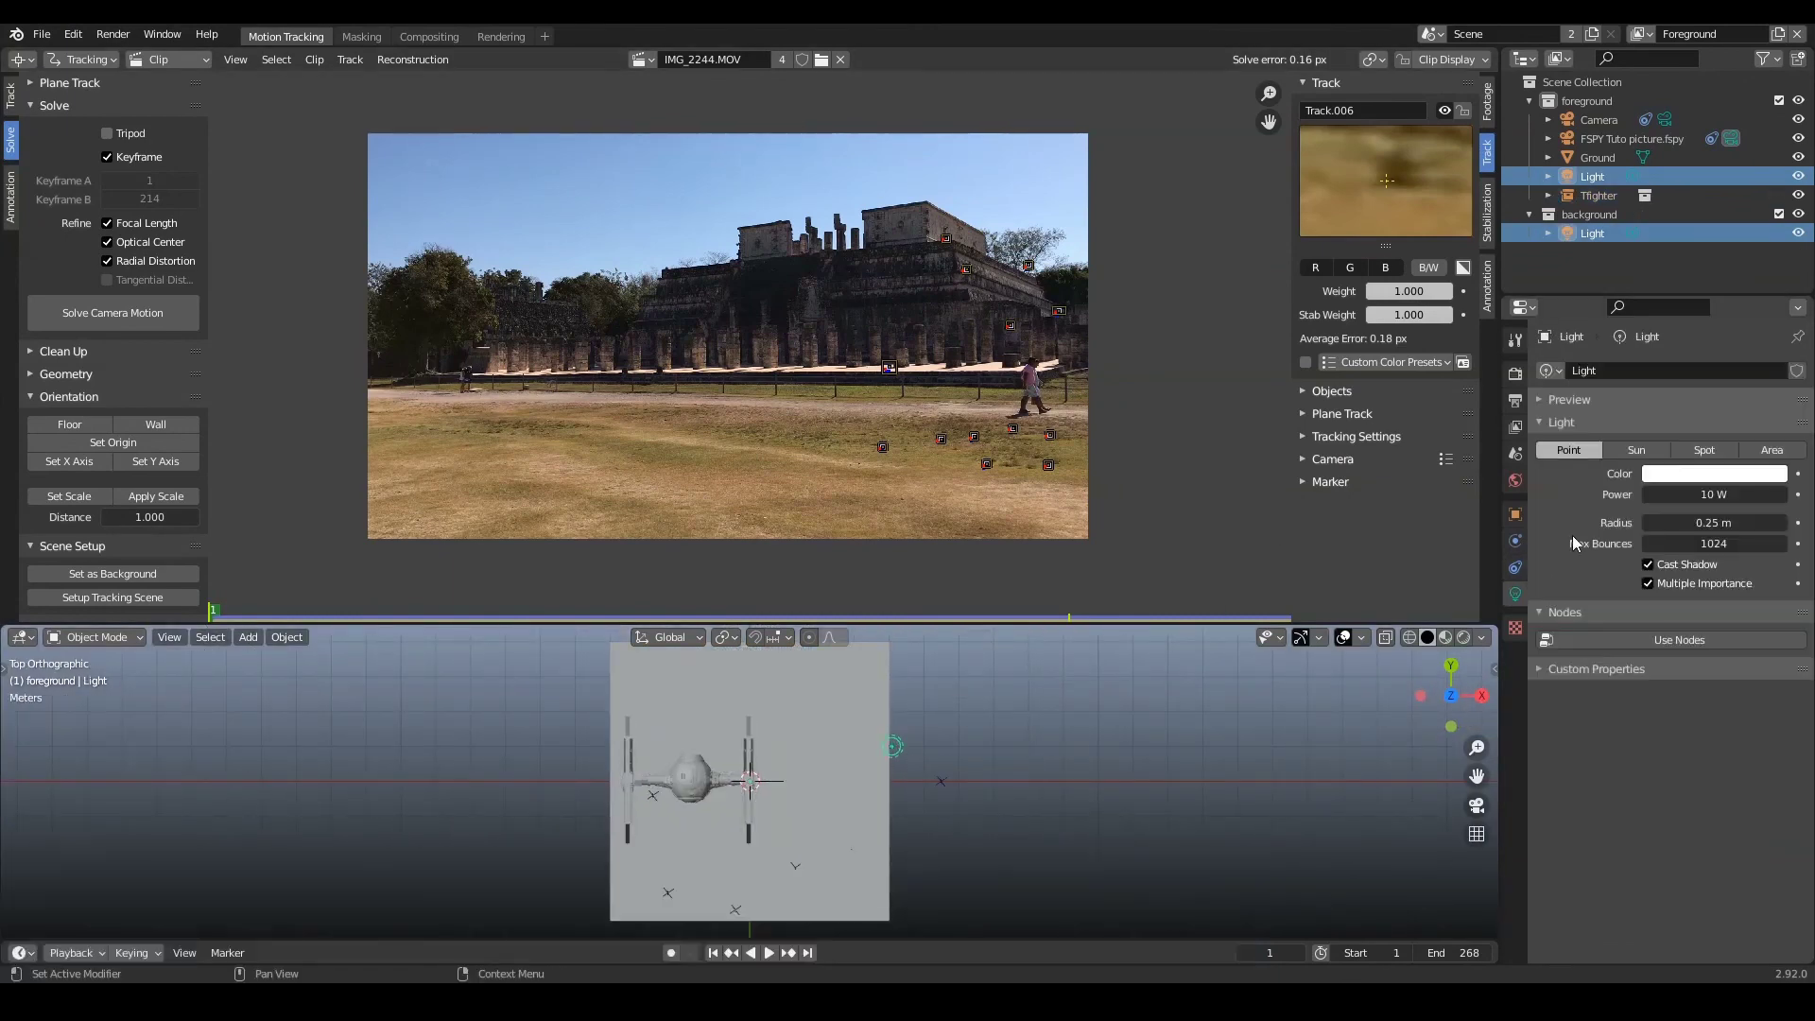
{"action": "left_click", "coordinate": [1636, 451]}
{"action": "left_click", "coordinate": [1684, 493]}
{"action": "type", "text": "4"}
{"action": "key", "text": "Return"}
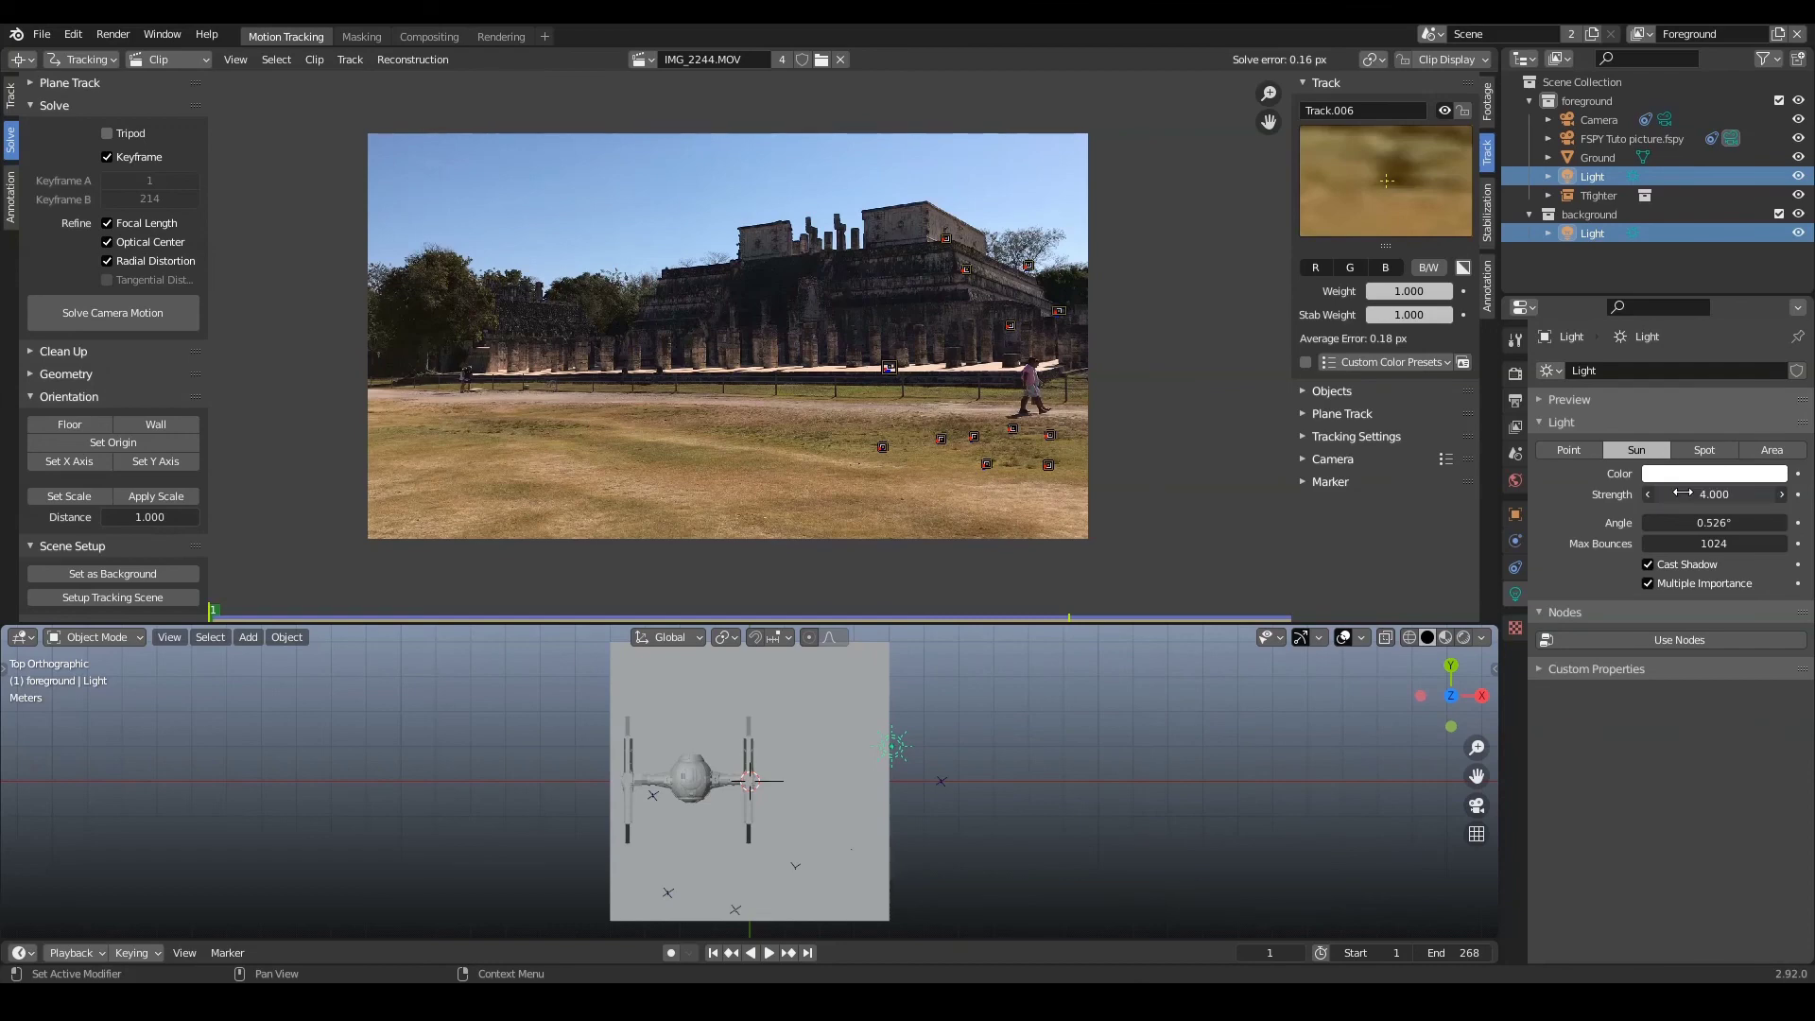
Rotate the sun light in front view to match the footage's lighting
{"action": "left_click", "coordinate": [1059, 780]}
{"action": "middle_click_drag", "start_coordinate": [1049, 781], "coordinate": [1040, 715]}
{"action": "key", "text": "KP_1"}
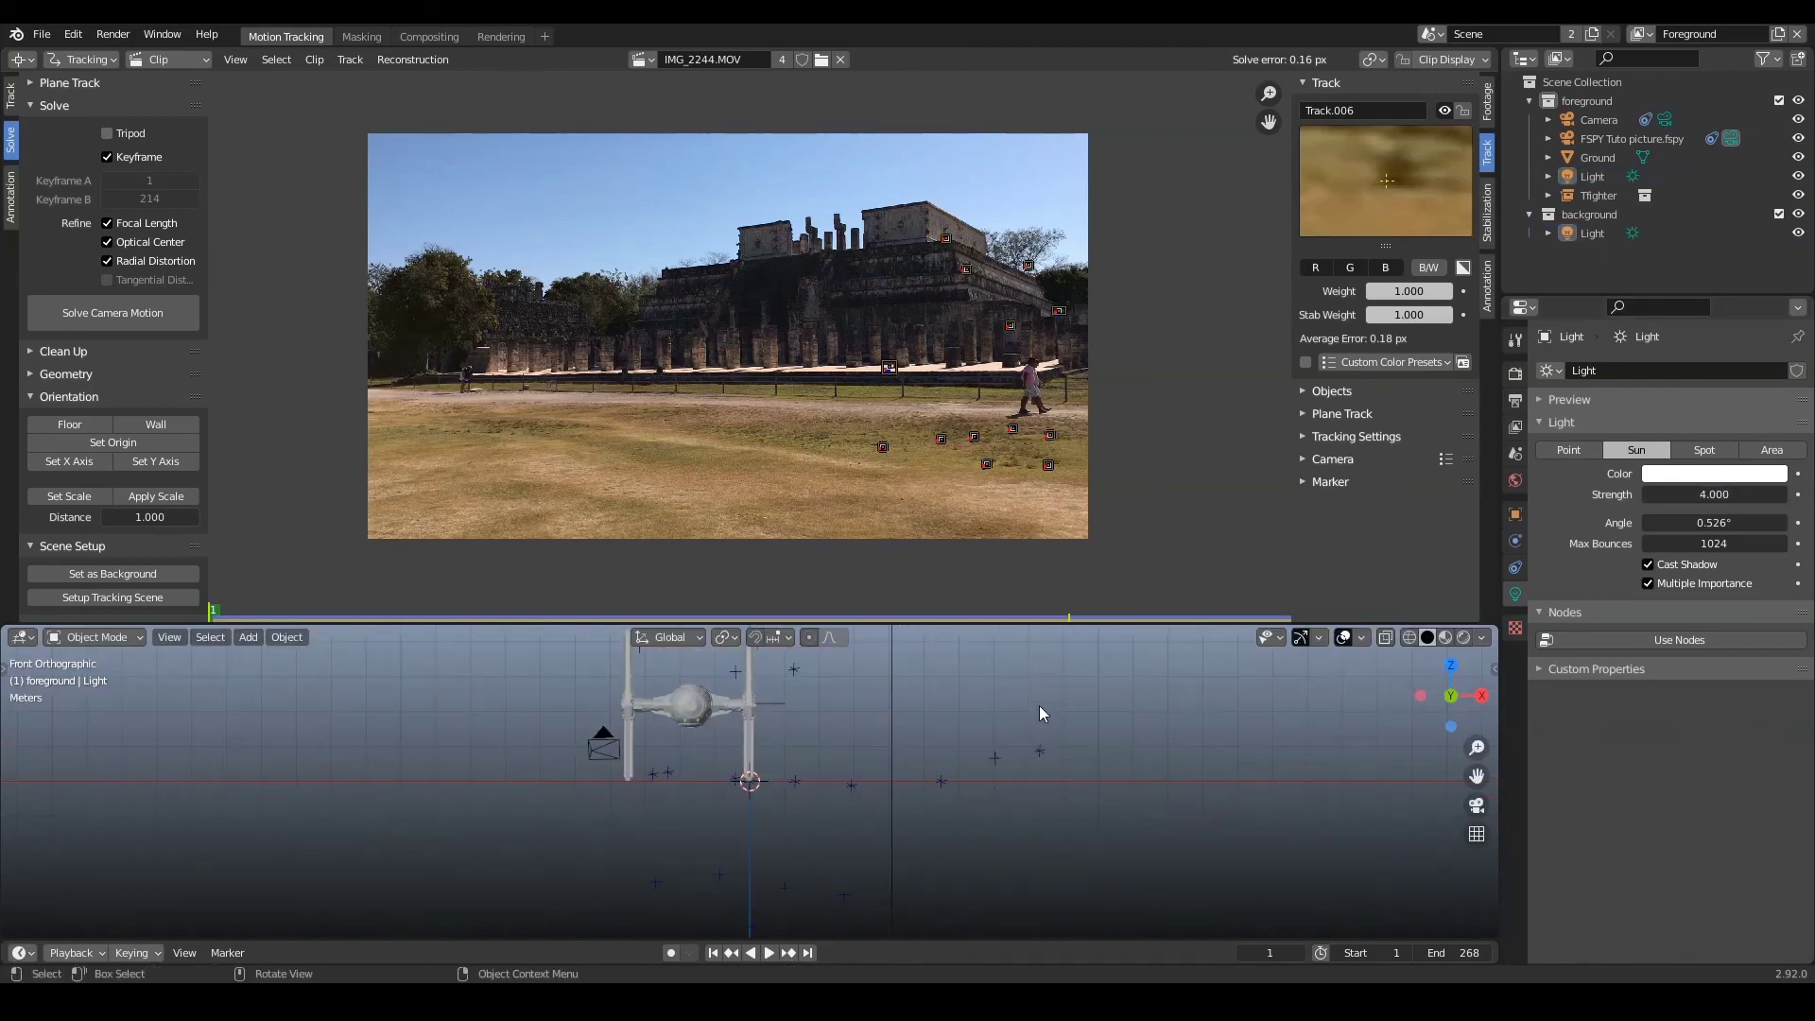
{"action": "left_click", "coordinate": [778, 759]}
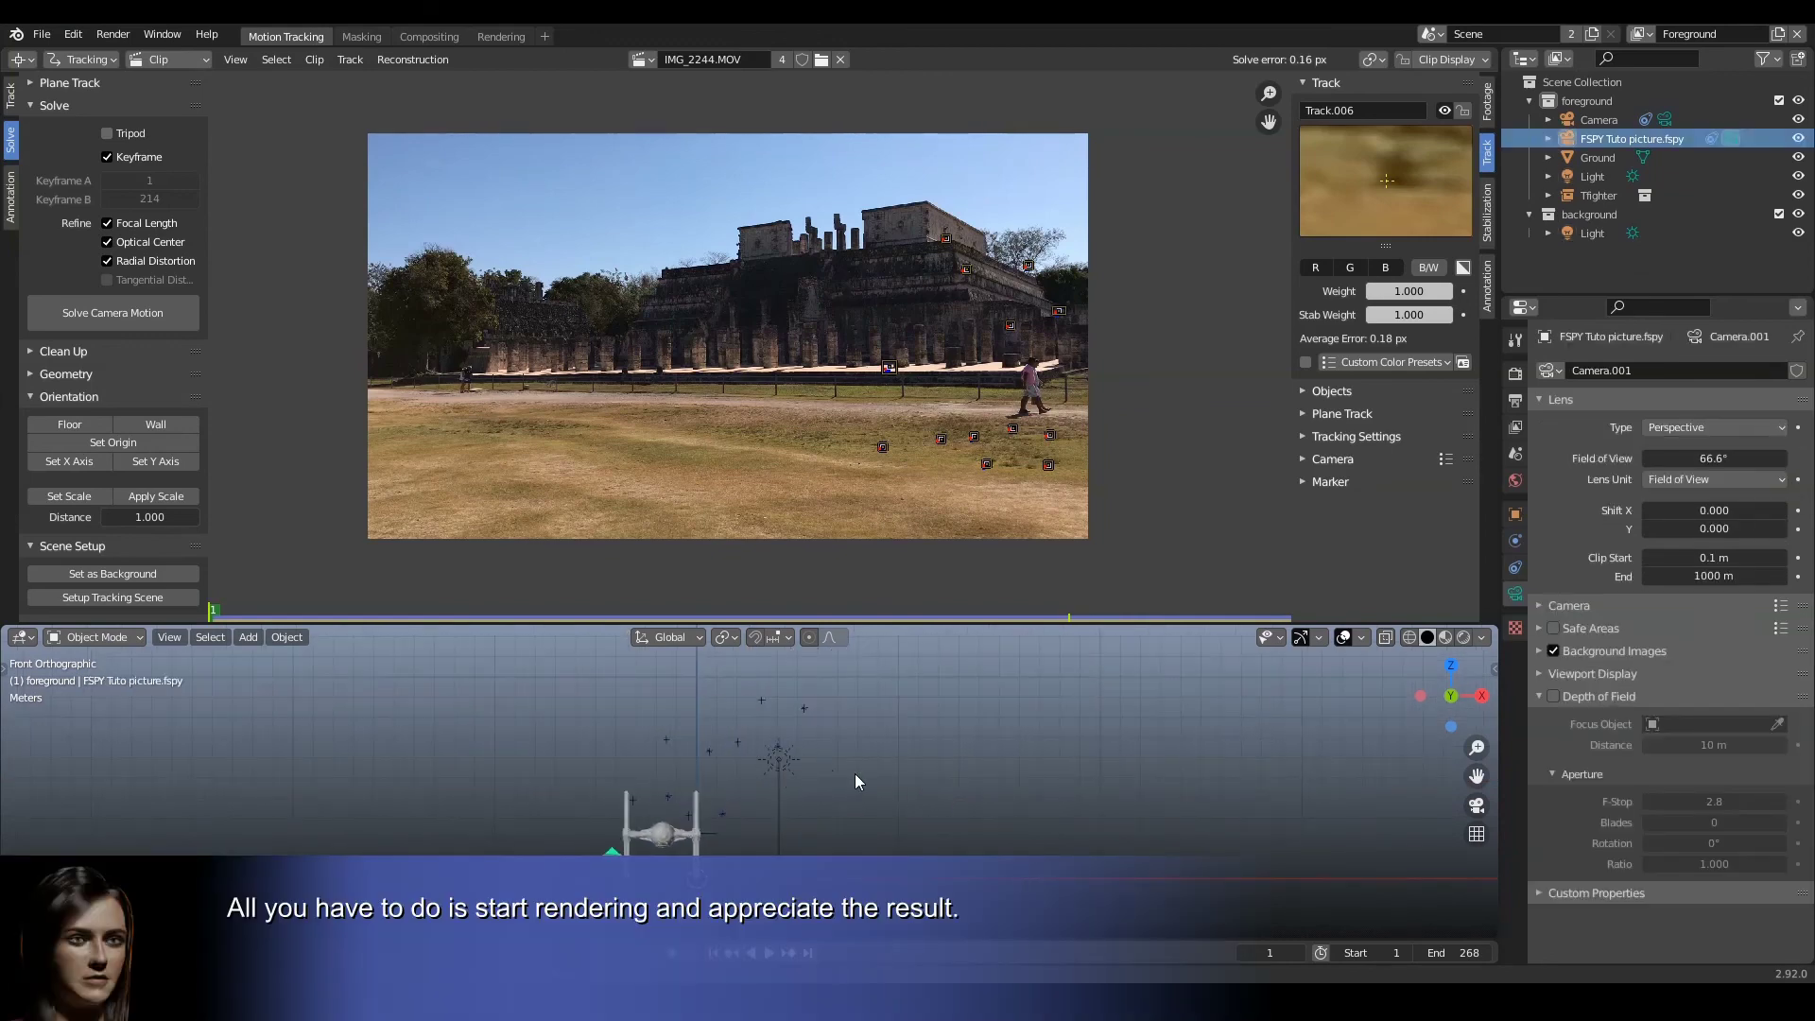
{"action": "left_click", "coordinate": [780, 758]}
{"action": "key", "text": "r"}
{"action": "left_click", "coordinate": [837, 796]}
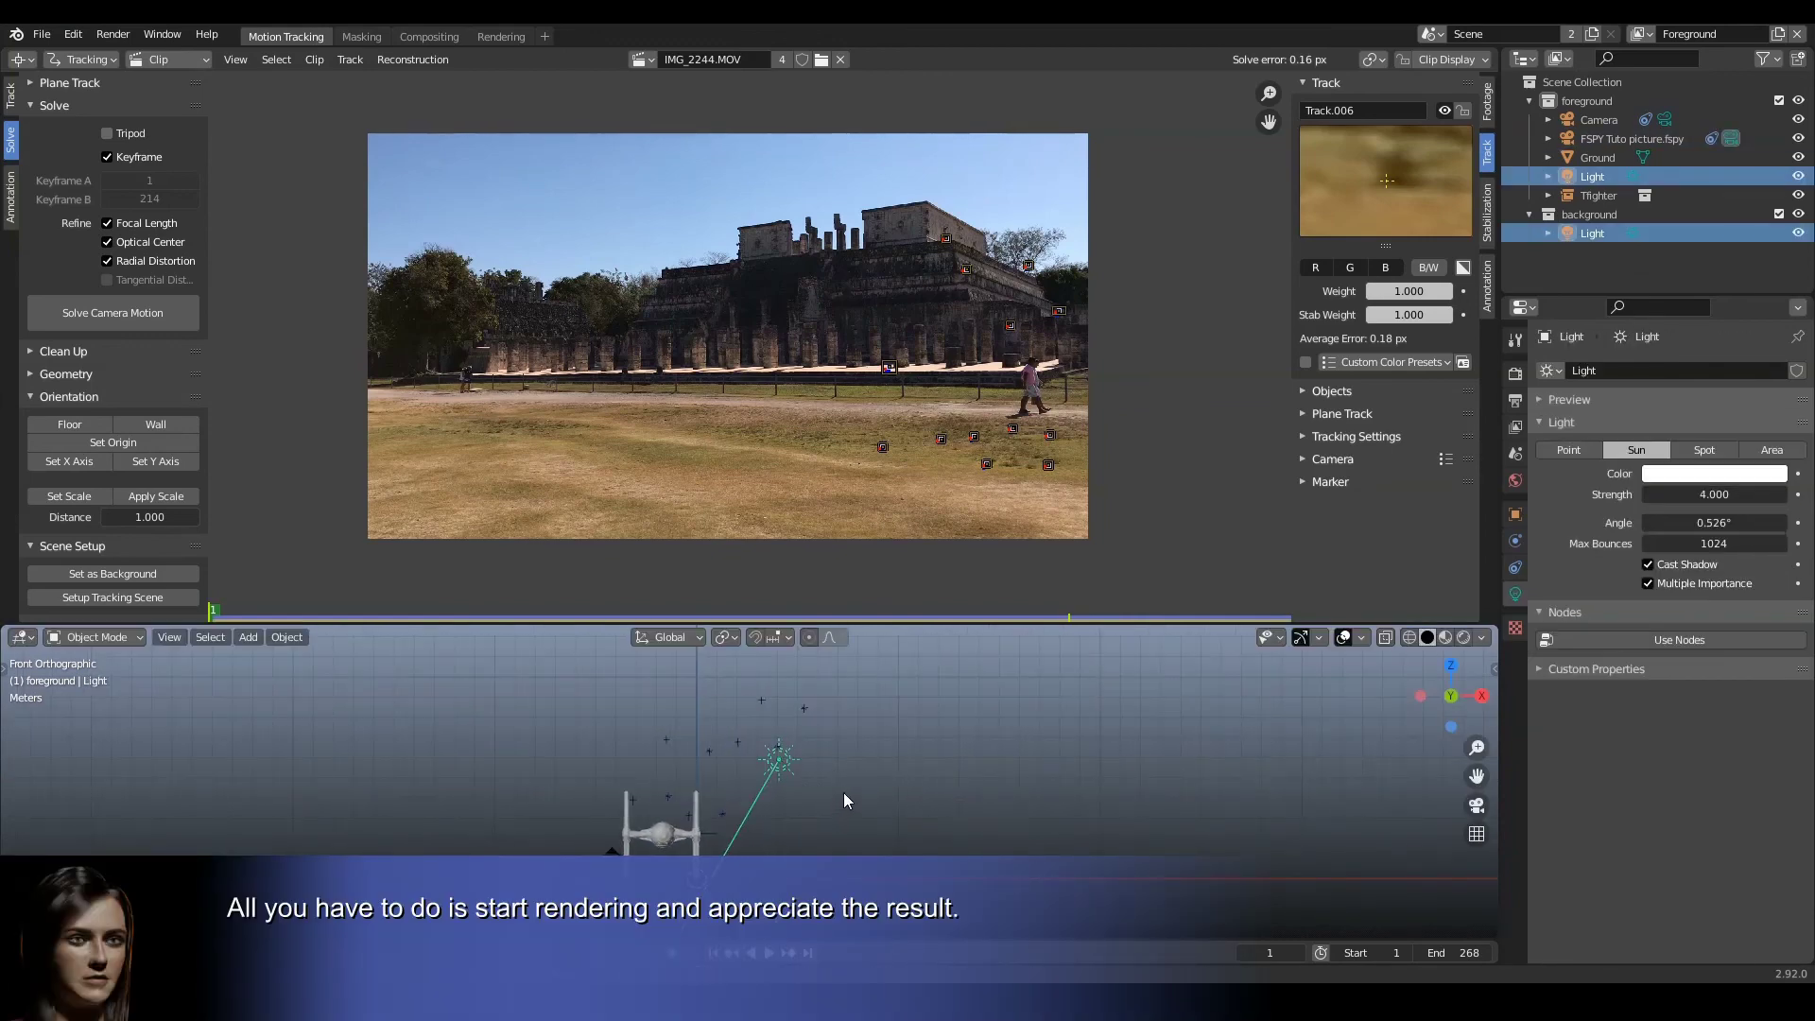
{"action": "key", "text": "KP_7"}
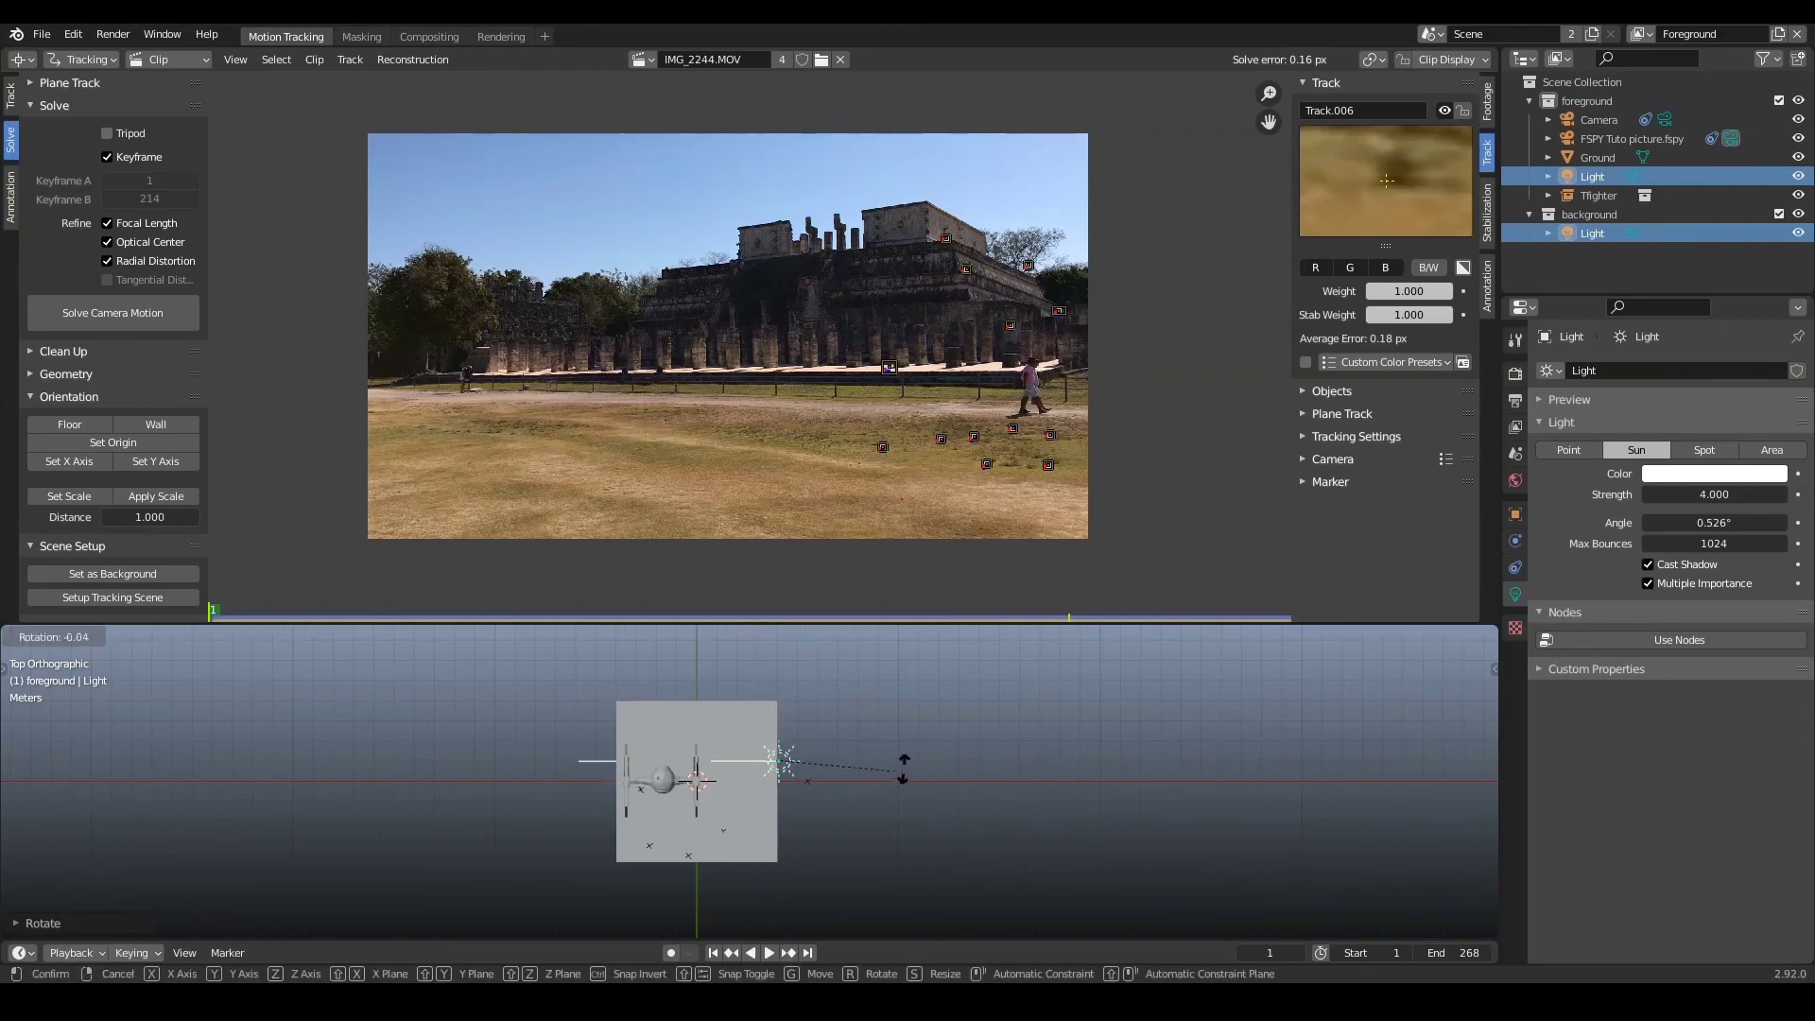